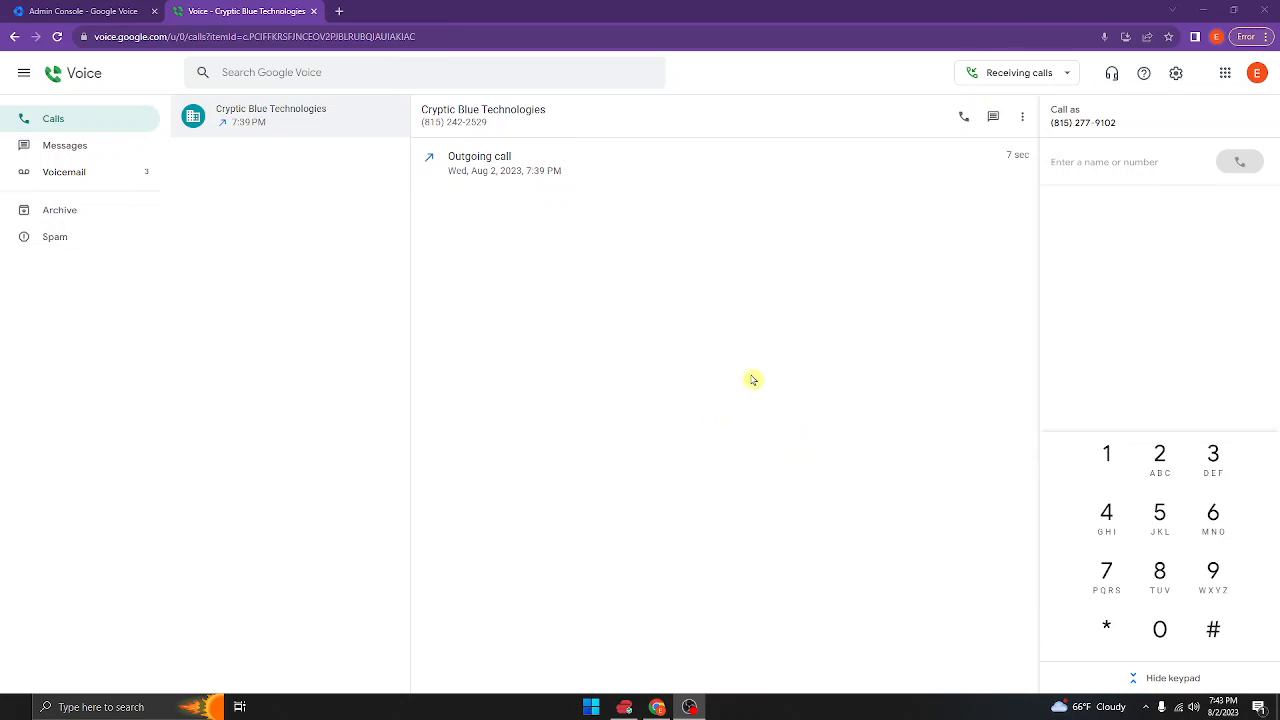
Call Cryptic Blue Technologies and try keypad entries 1, 3, 2 and 4 in its phone menu before ending the call
left_click(964, 119)
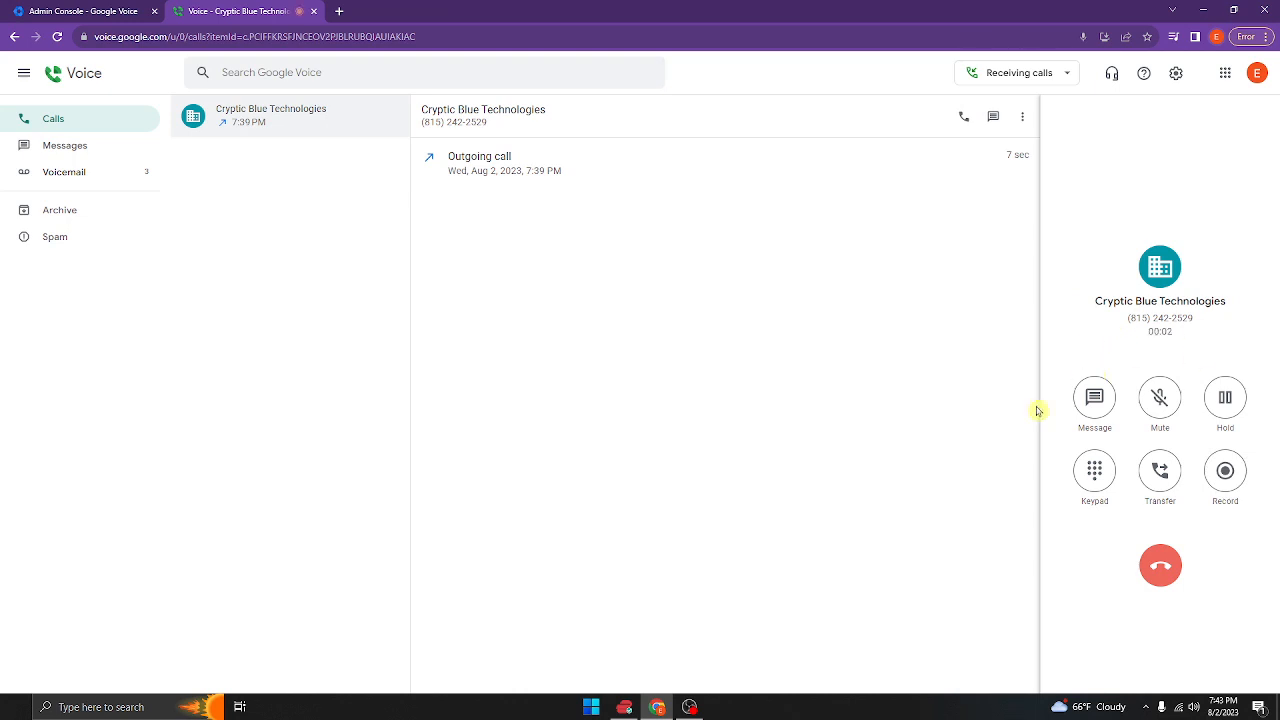
left_click(1094, 470)
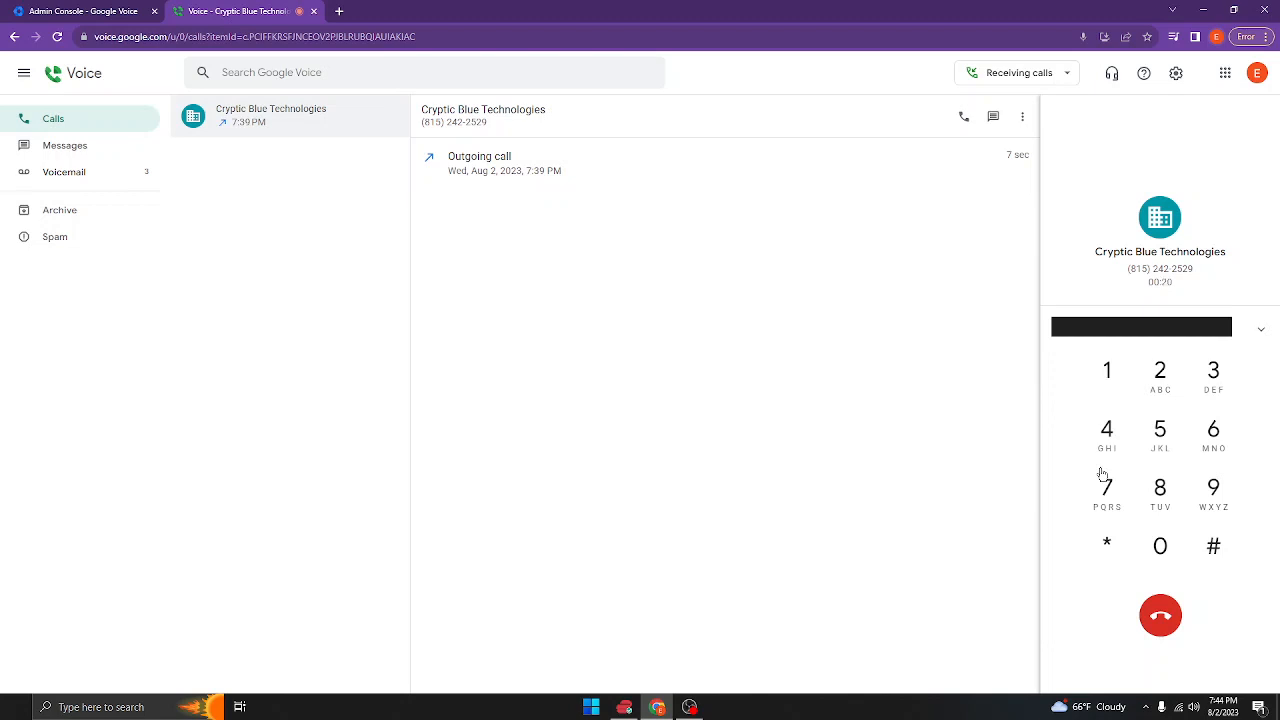
left_click(1108, 371)
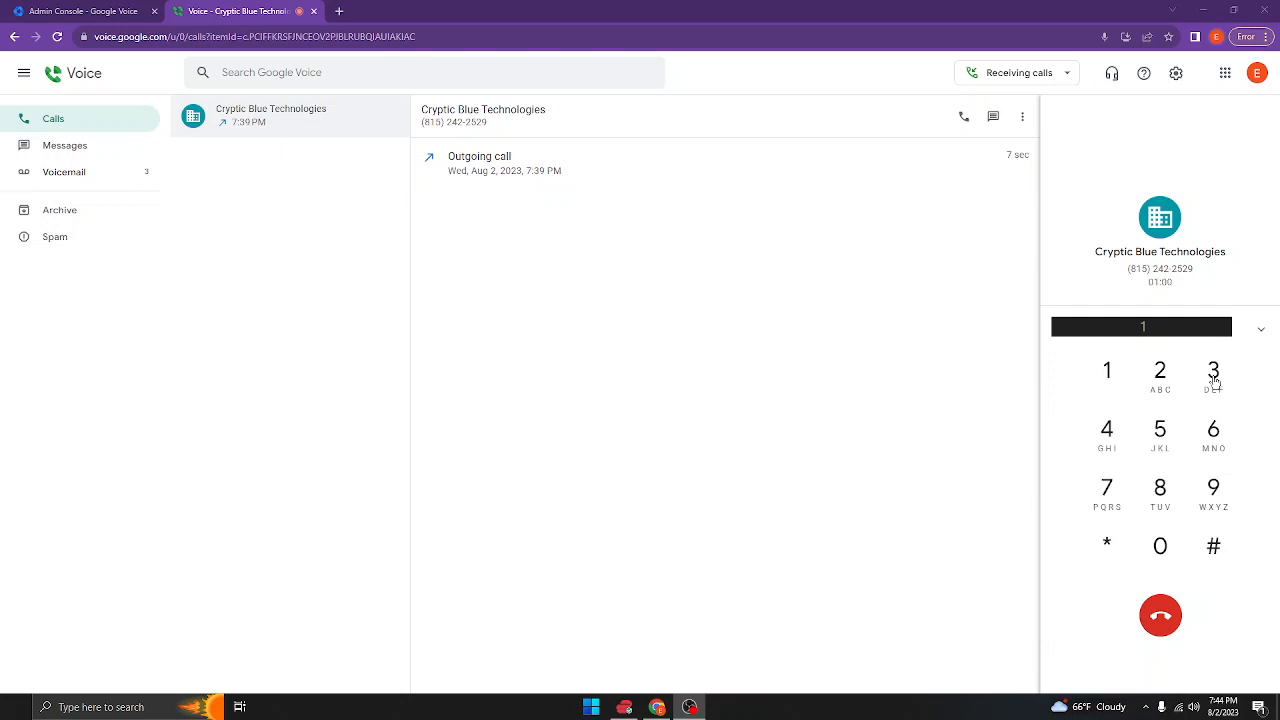
left_click(1214, 383)
left_click(1160, 386)
left_click(1107, 432)
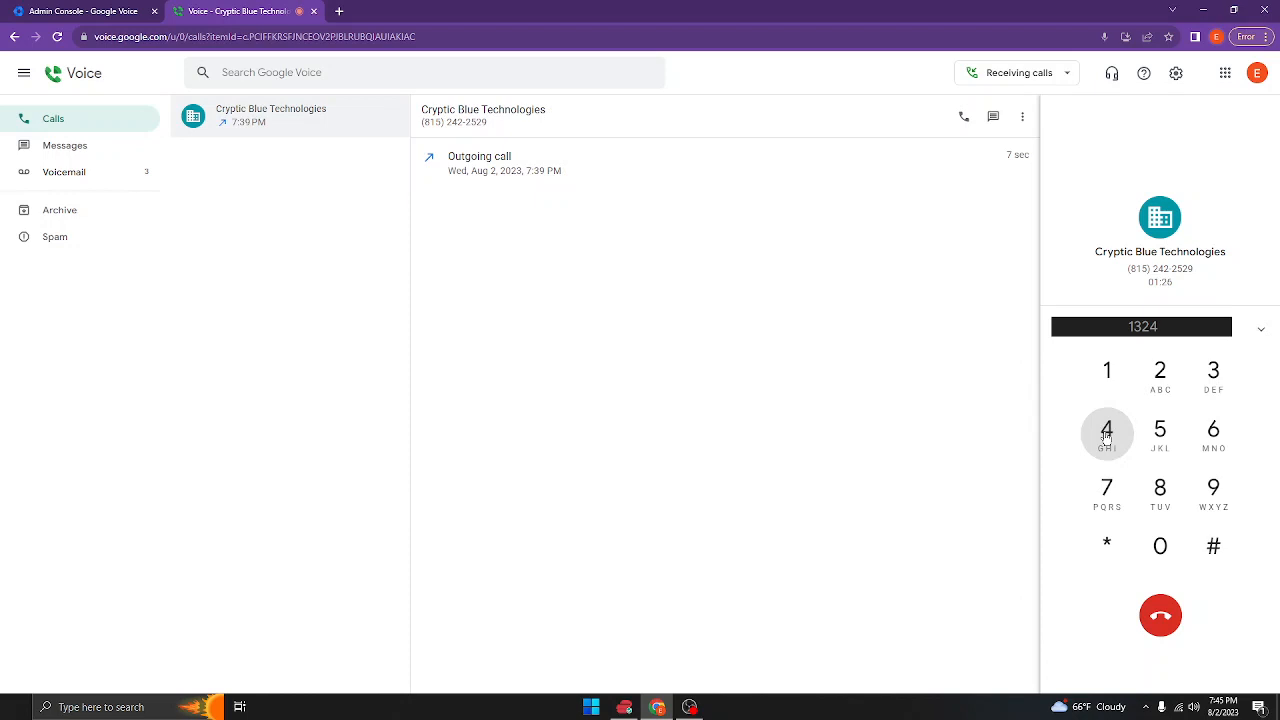
left_click(1160, 616)
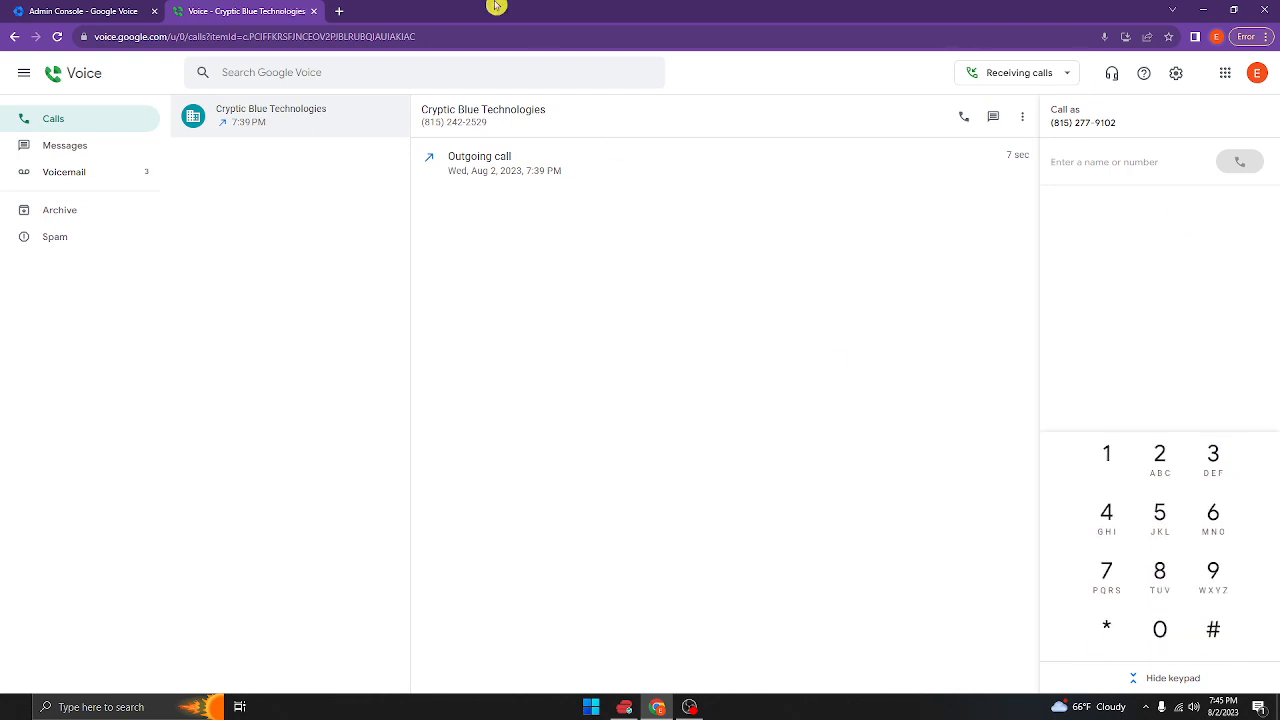
Switch to the Google Admin console and open the auto attendants page of the Google Voice settings
left_click(95, 10)
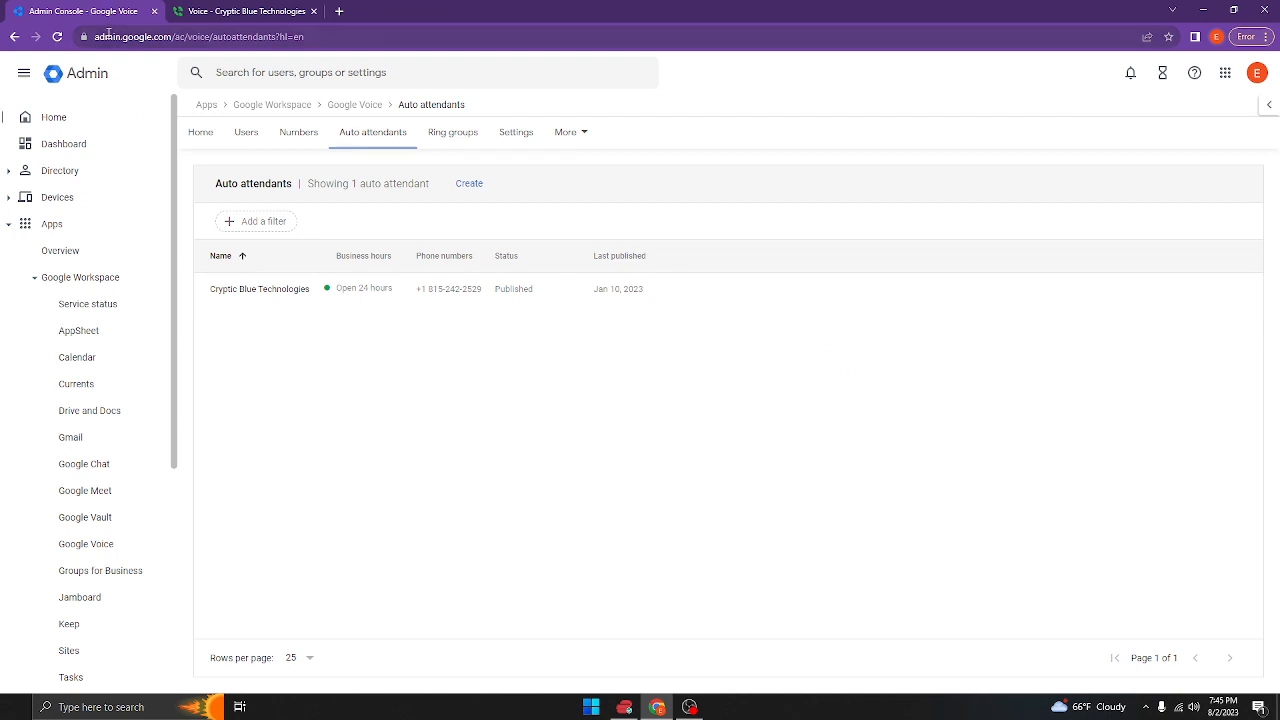
left_click(81, 72)
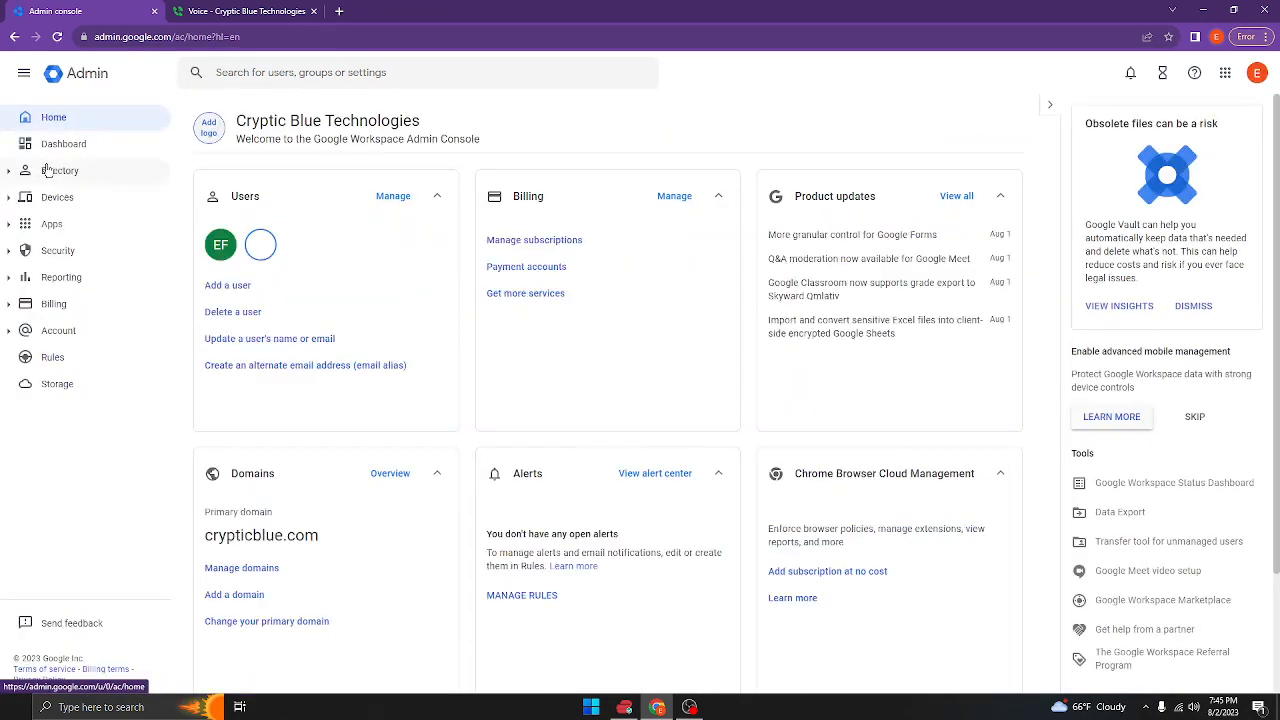
left_click(28, 224)
scroll(120, 354, "down", 4)
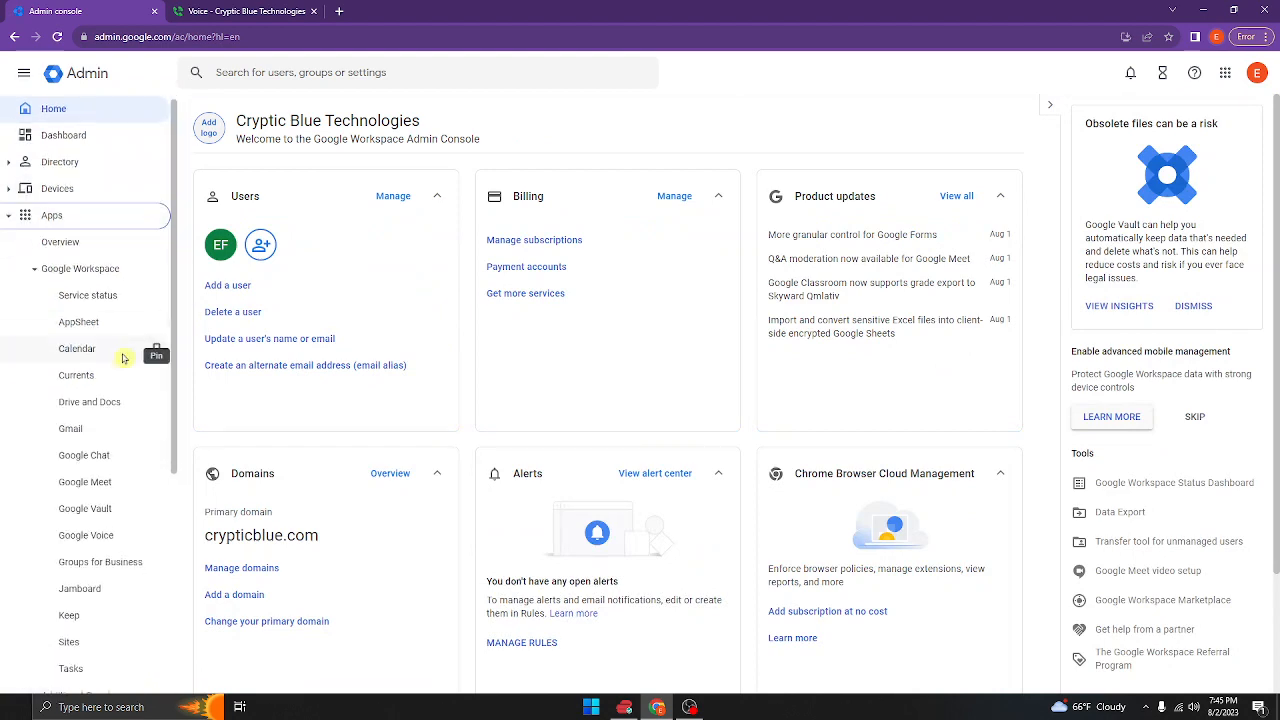
left_click(73, 352)
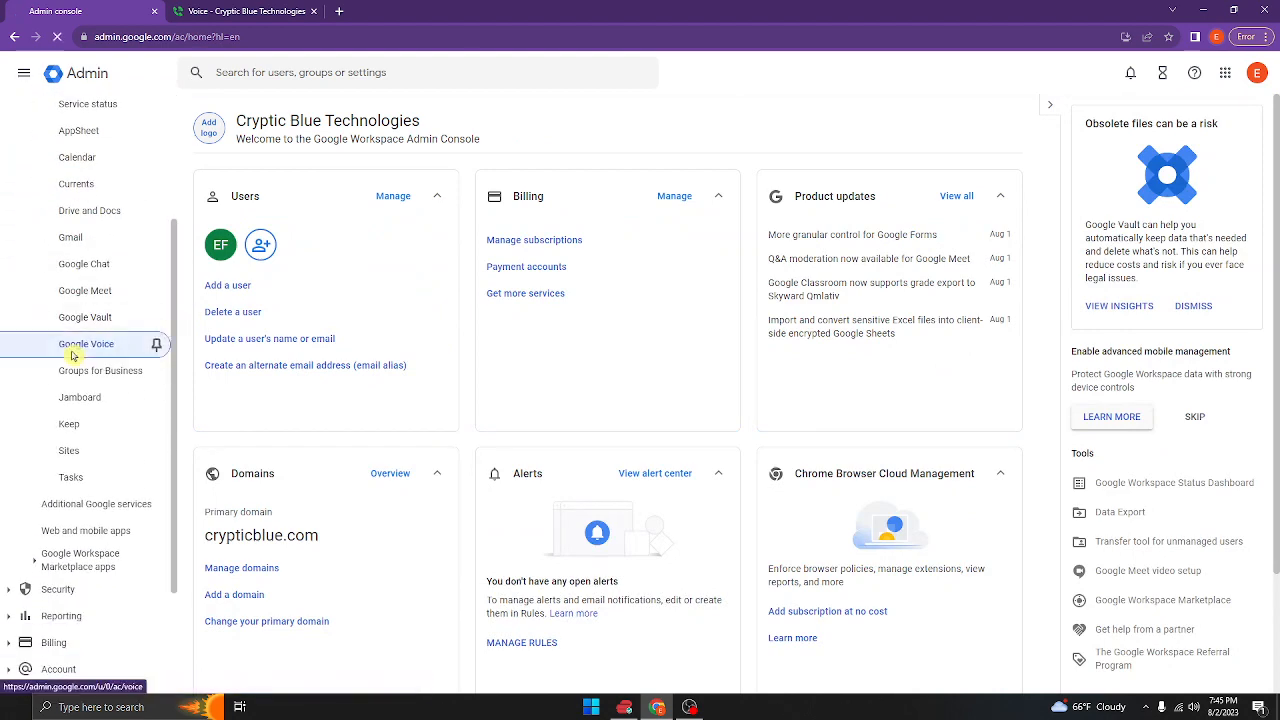
scroll(890, 628, "down", 5)
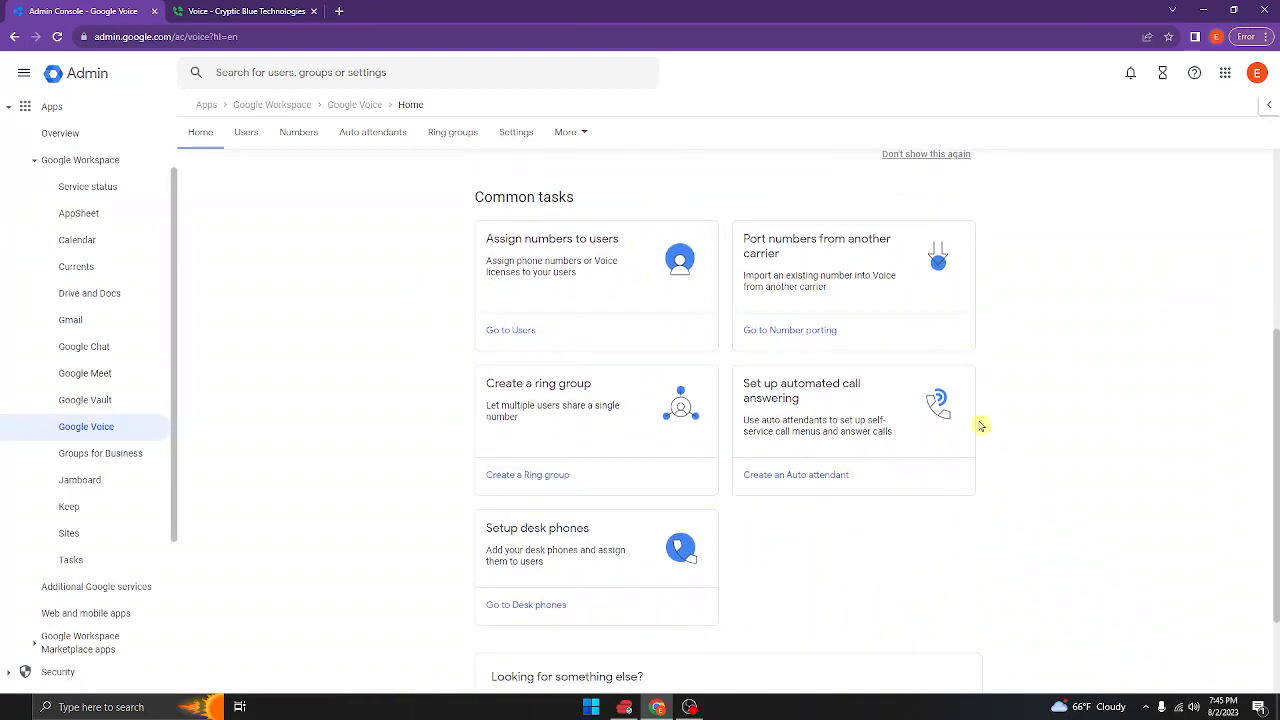
left_click(512, 378)
left_click(810, 478)
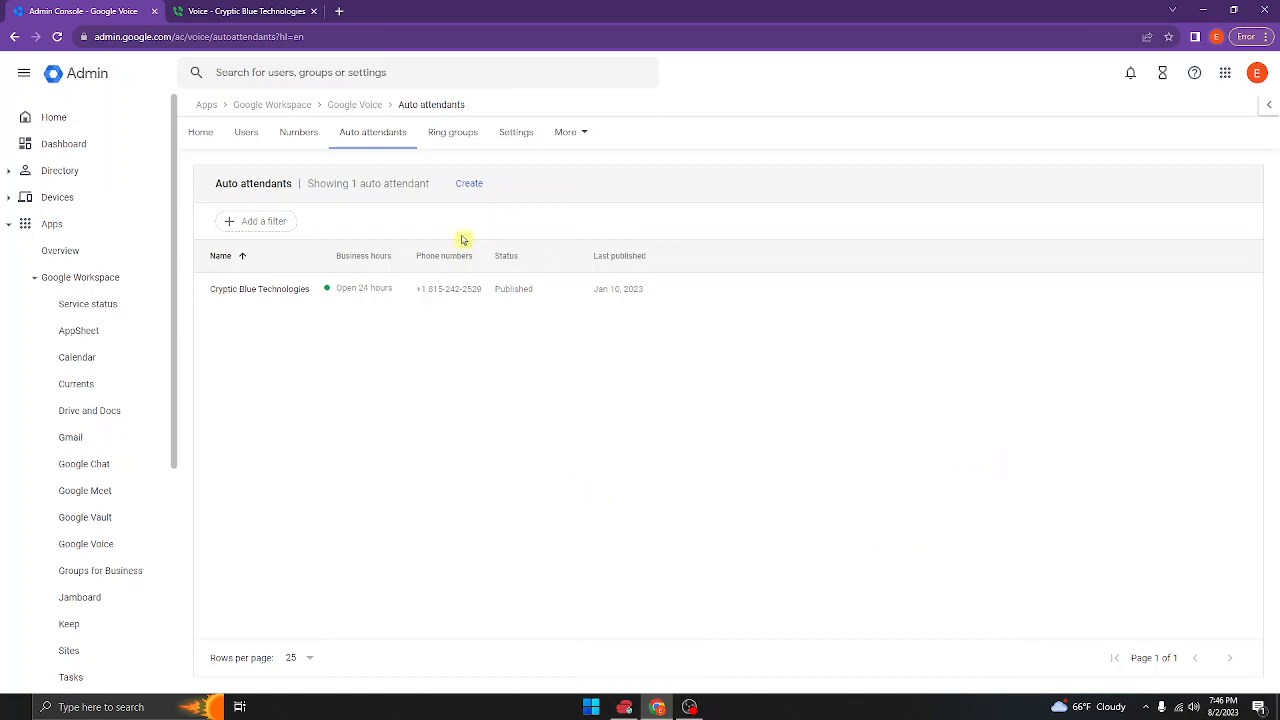
Create a new auto attendant named "Tutorial"
left_click(469, 186)
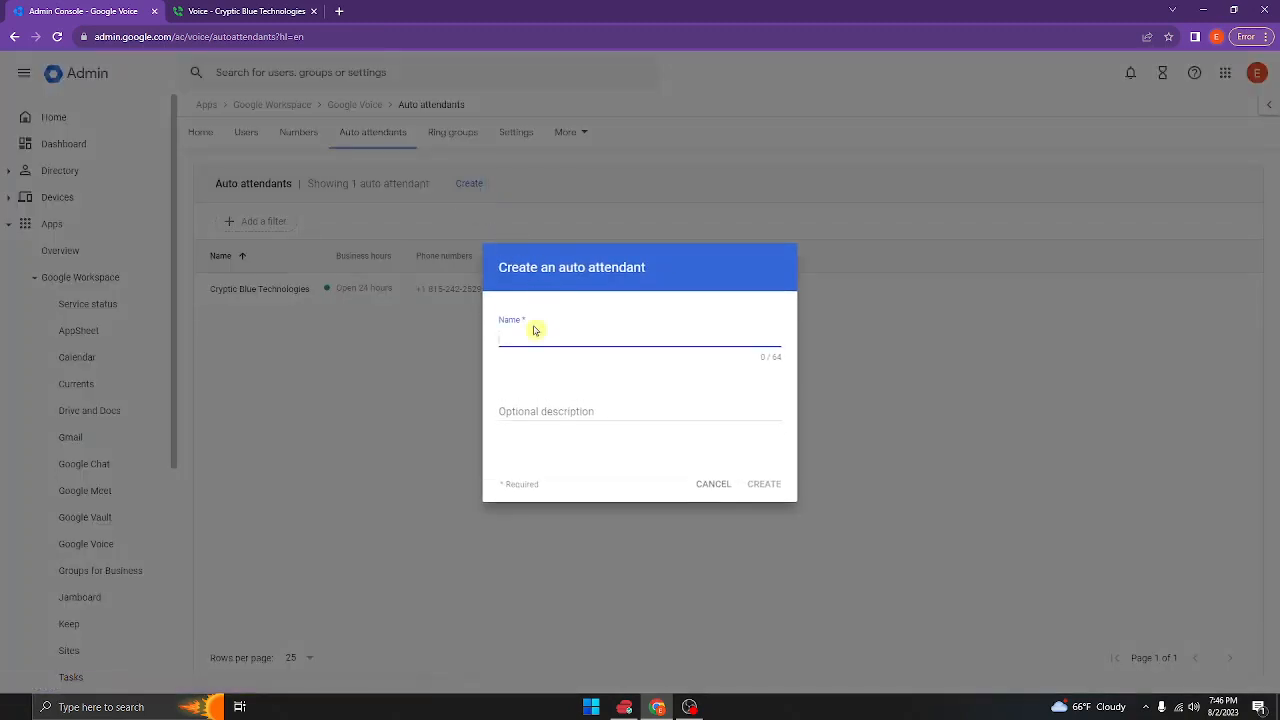
type("Tutorial")
left_click(763, 485)
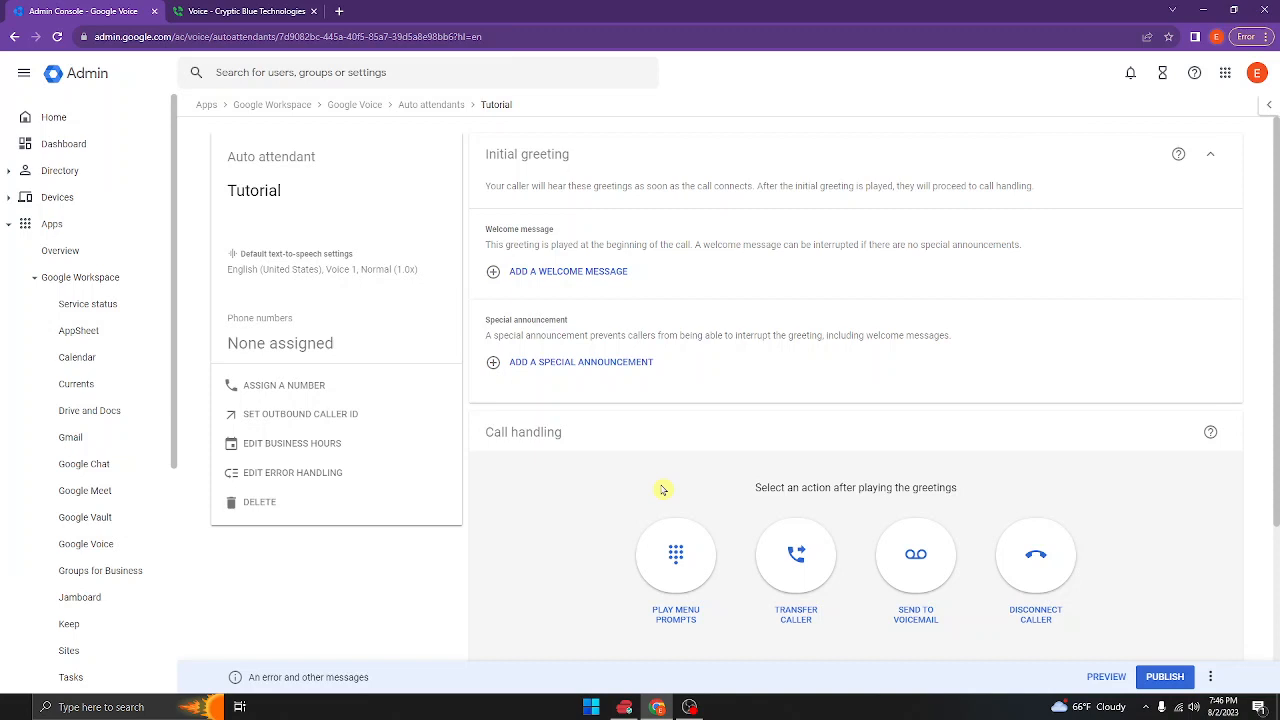
Add a text-to-speech welcome message reading "Thank you for calling Electronics' World", correcting the spelling of the company name
scroll(660, 500, "down", 2)
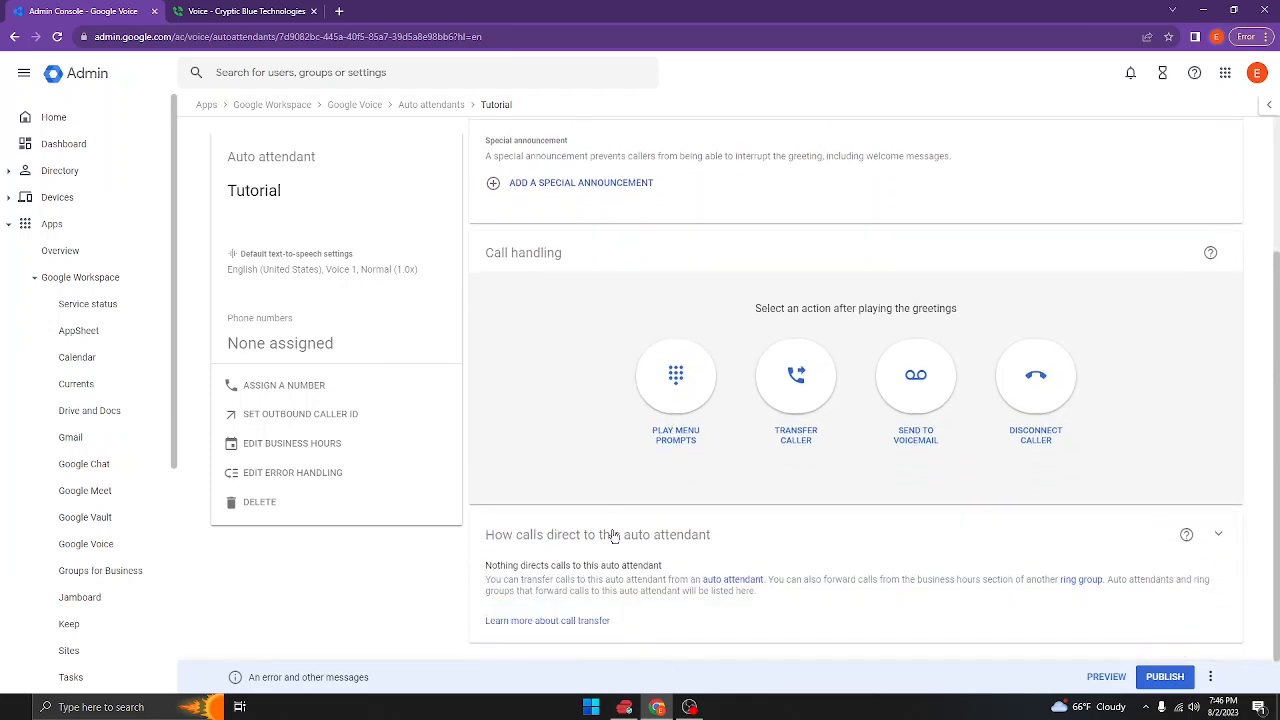
scroll(614, 537, "up", 2)
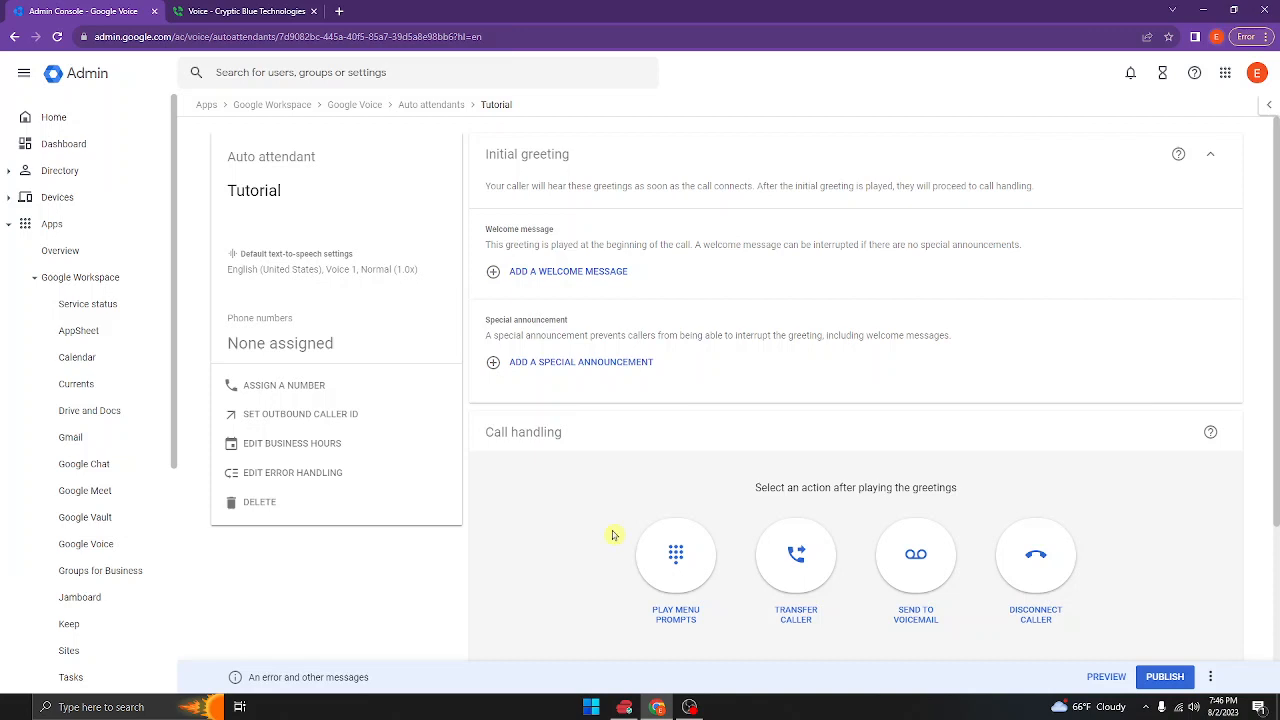
left_click(547, 272)
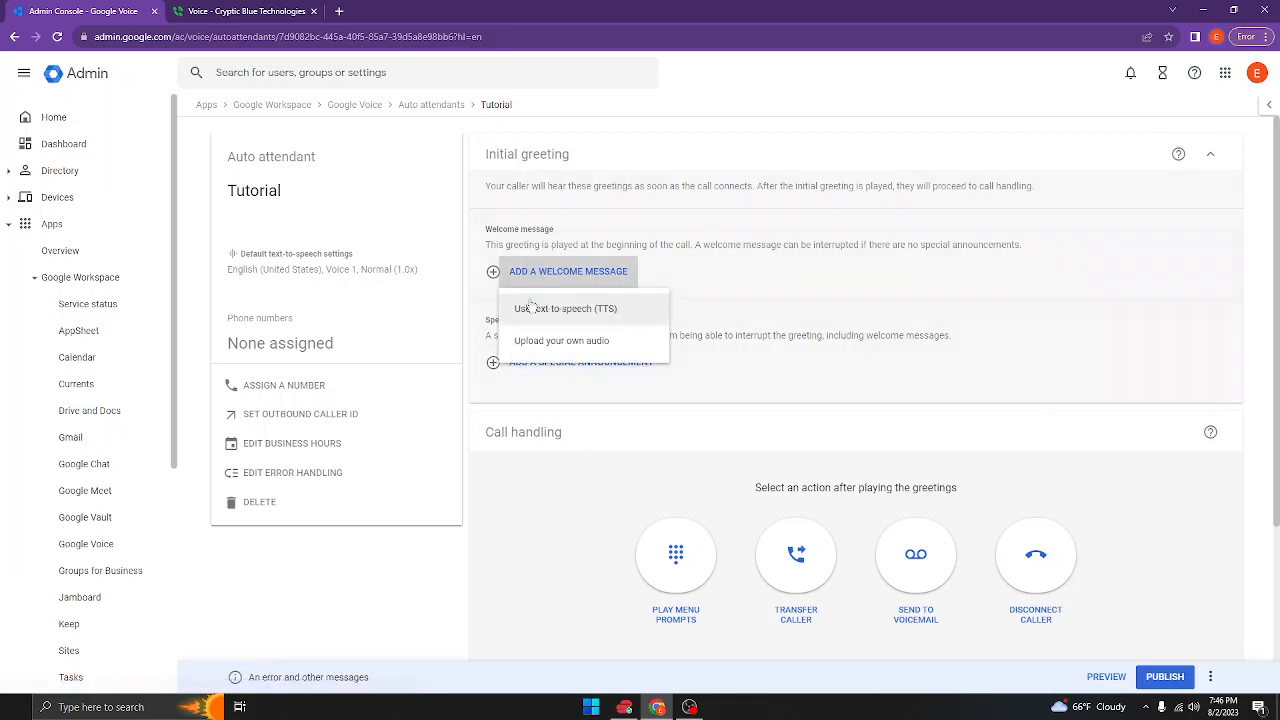
left_click(530, 305)
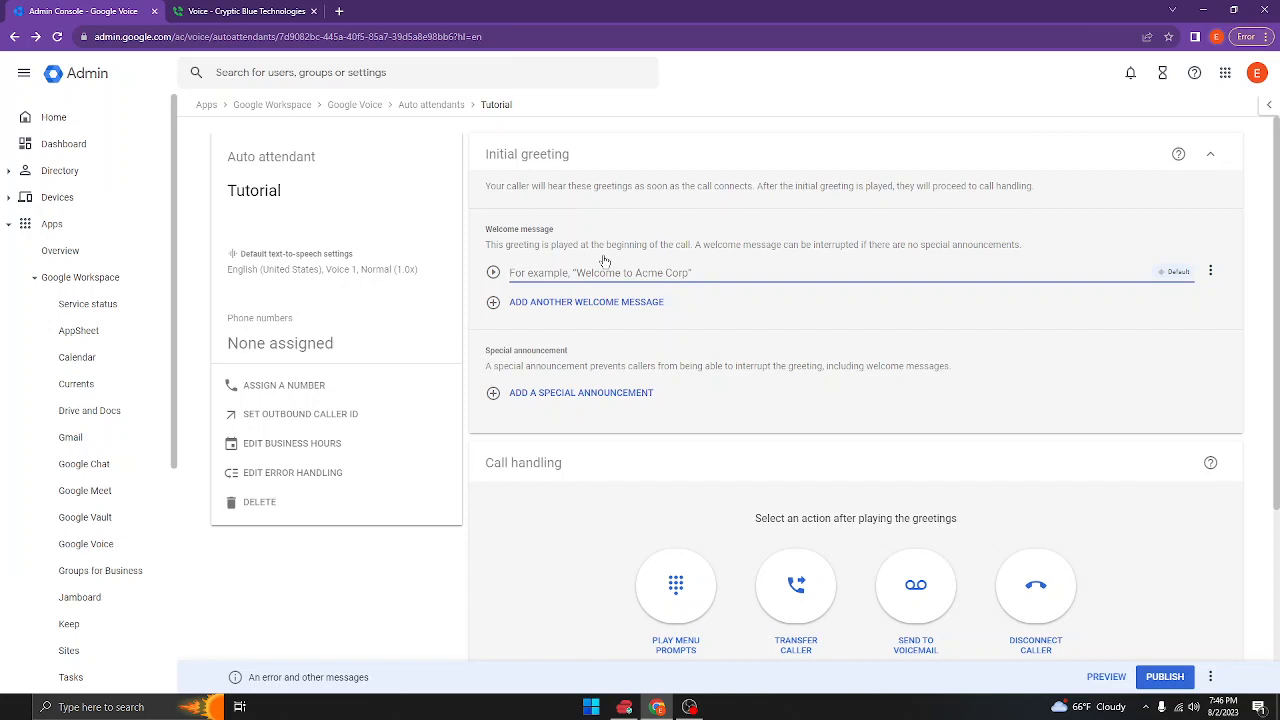
type("Thank you for calling Elecot")
key("BackSpace")
key("BackSpace")
type("tronic's World")
right_click(640, 272)
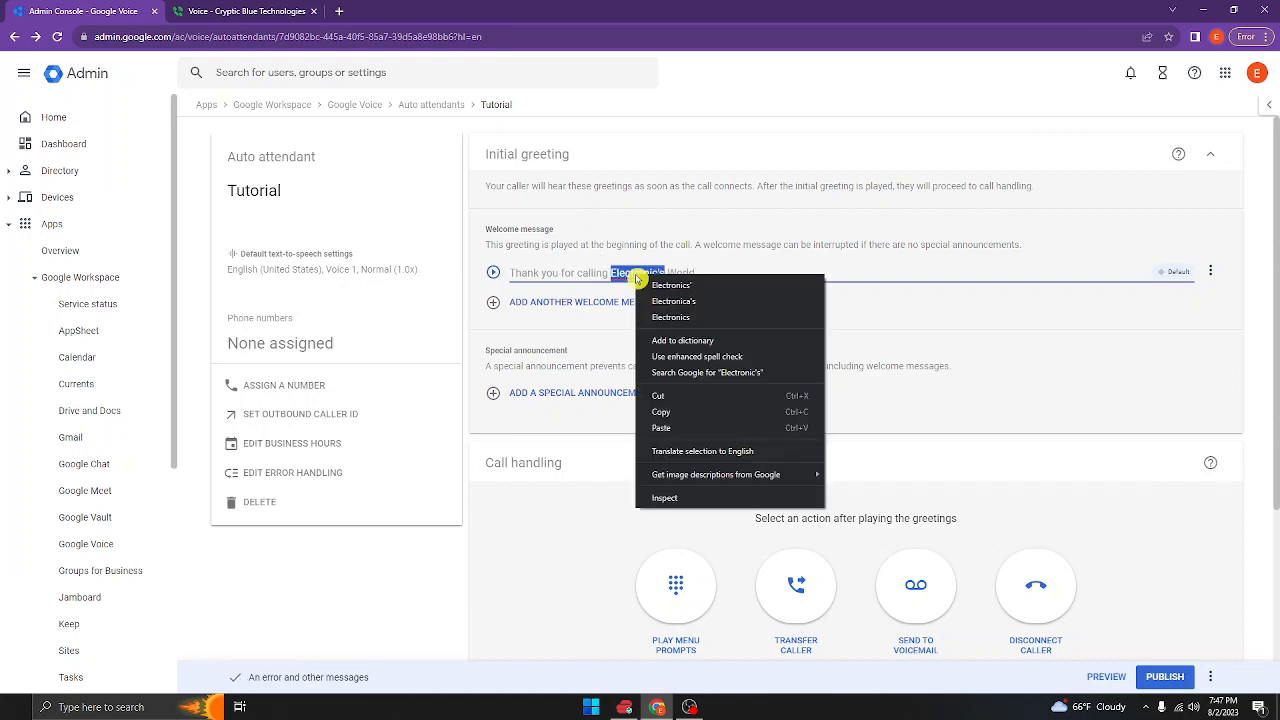
left_click(650, 283)
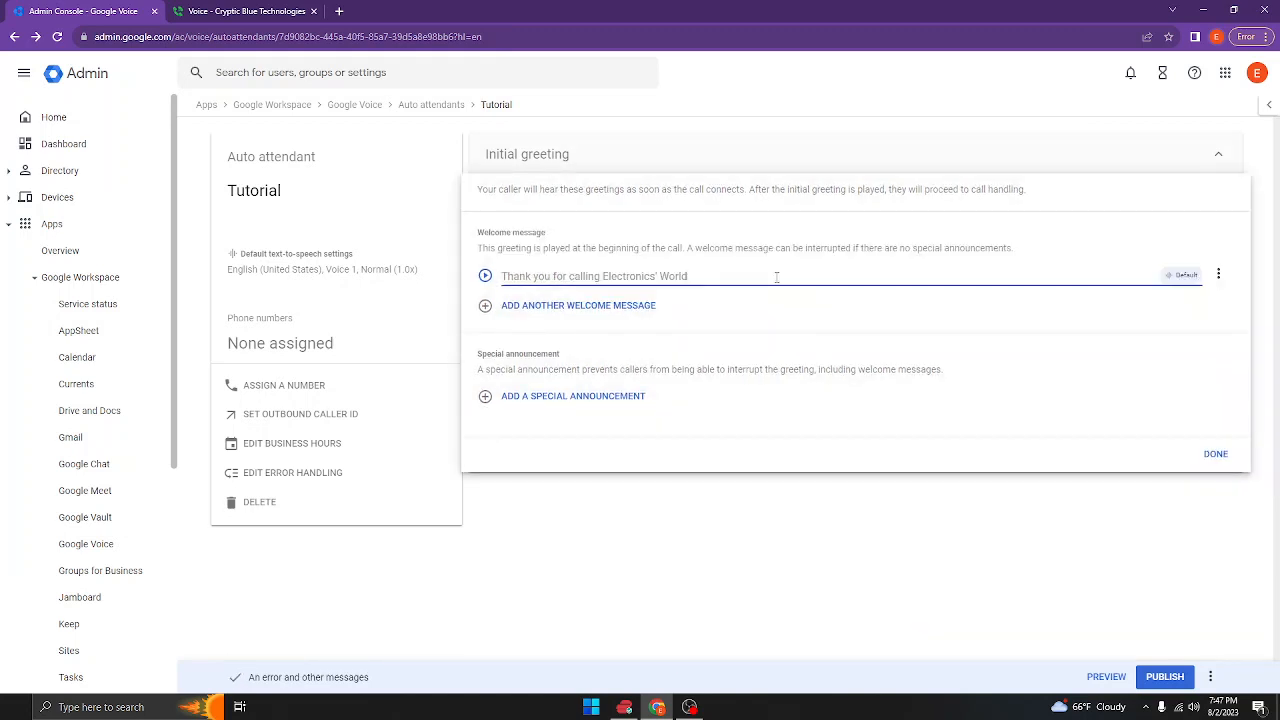
Extend the welcome message with "! Please listen carefully as our menu options may have changed."
type(". please lis")
key("BackSpace")
key("BackSpace")
key("BackSpace")
key("BackSpace")
key("BackSpace")
key("BackSpace")
key("BackSpace")
key("BackSpace")
key("BackSpace")
key("BackSpace")
key("BackSpace")
type("! Please listen carefully as our menu options may have ch")
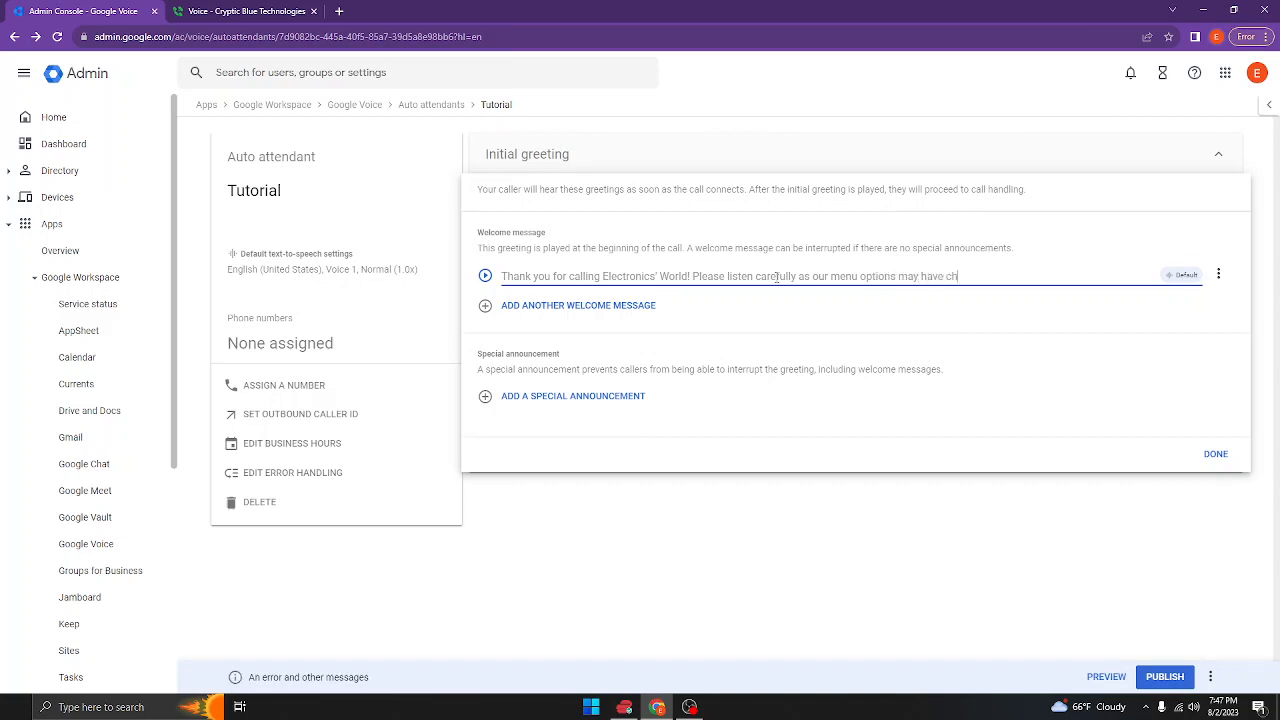
type("anged.")
Review the voice types in the welcome message's text-to-speech settings and close the settings without changing them
left_click(1177, 274)
left_click(1049, 306)
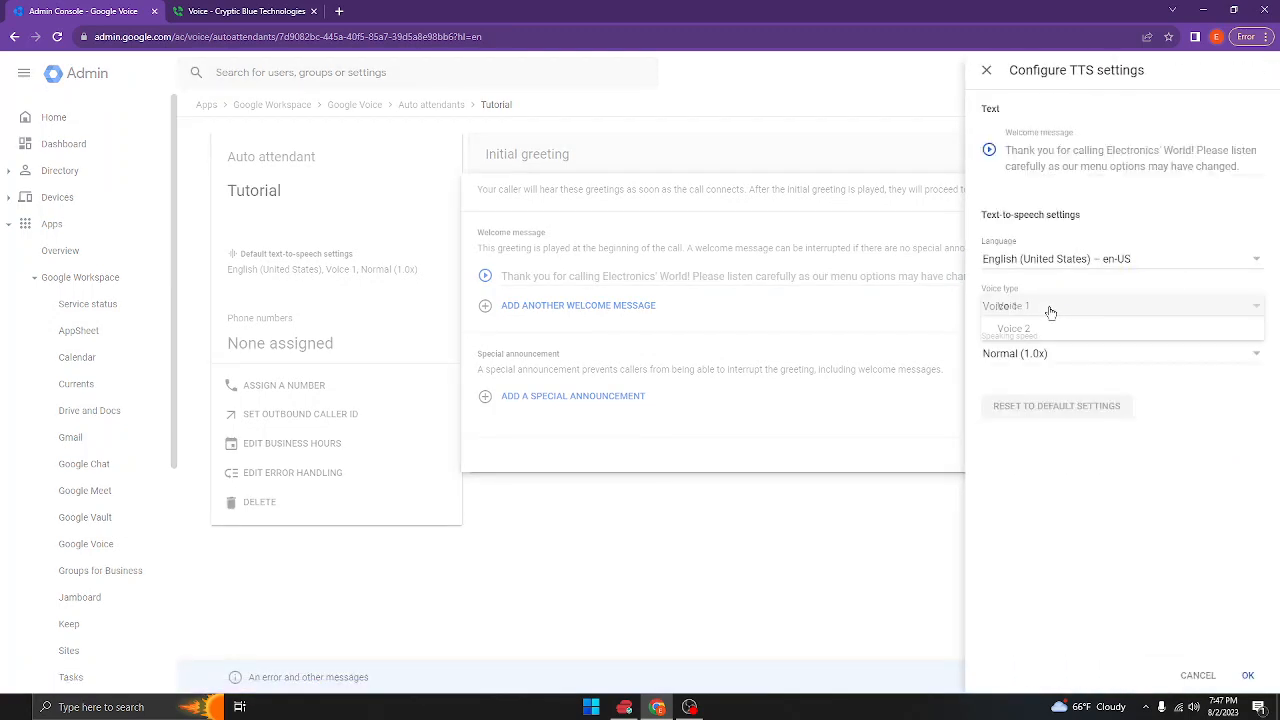
left_click(1050, 317)
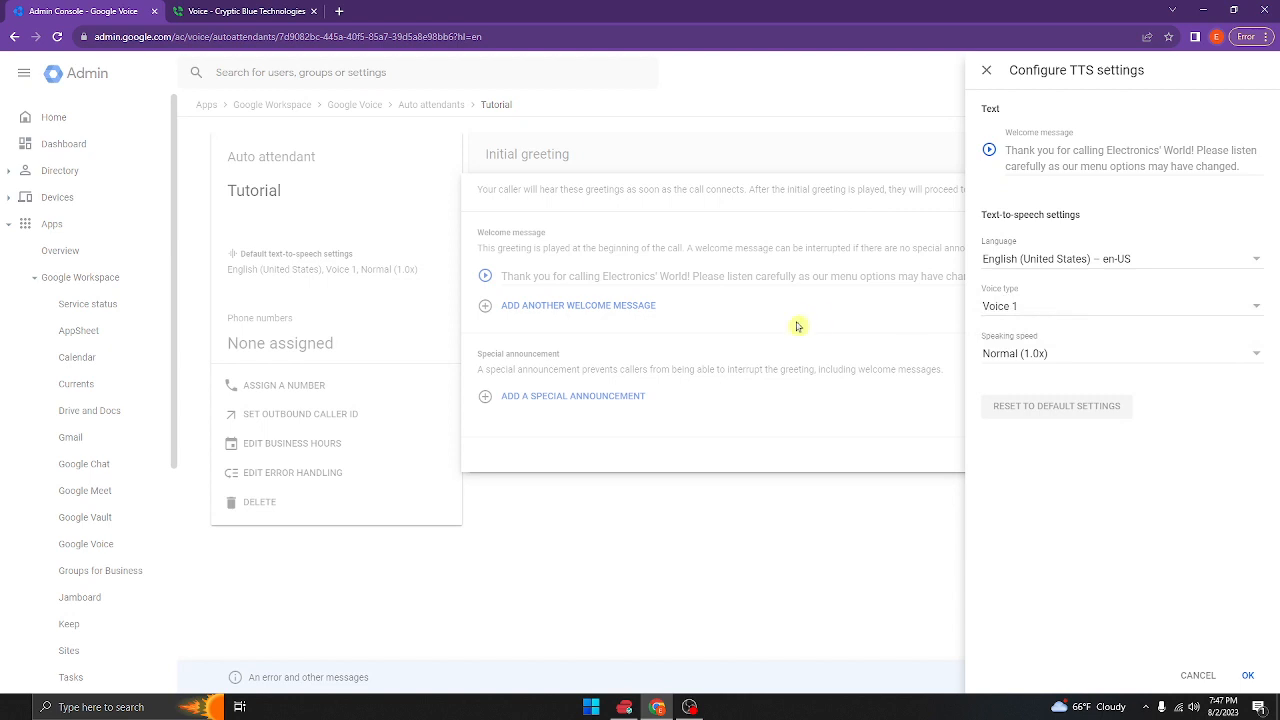
left_click(983, 73)
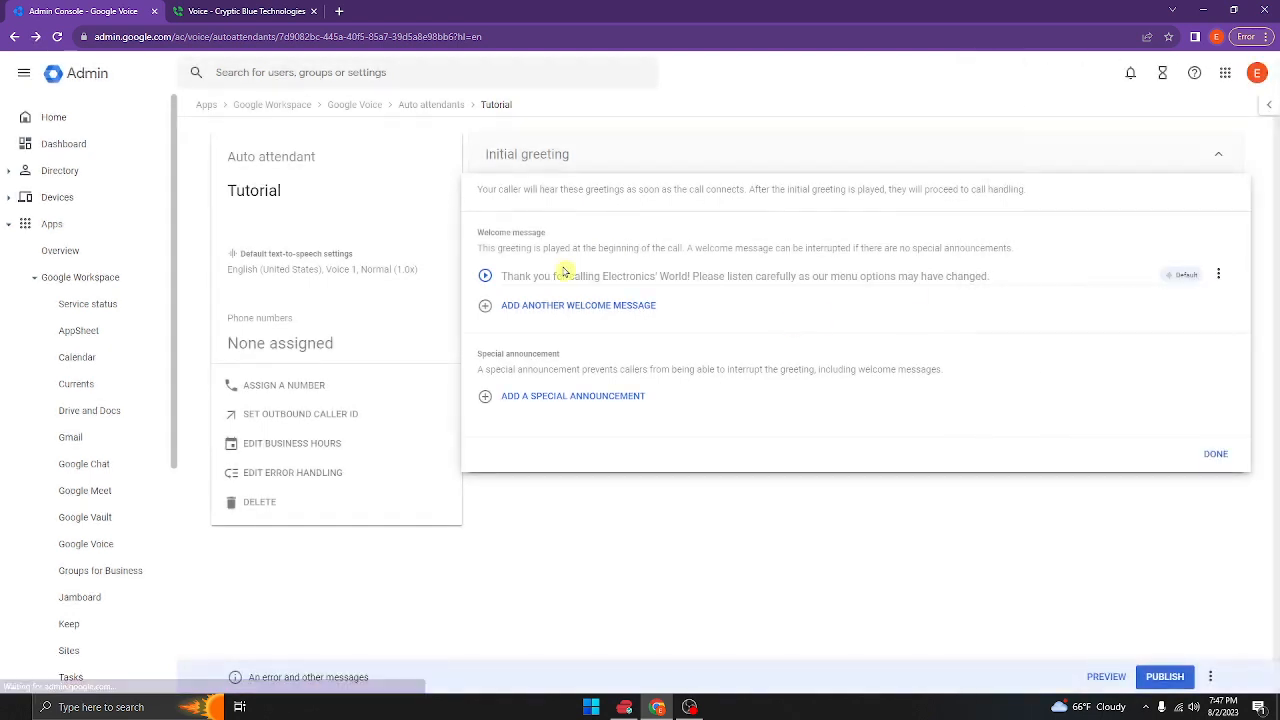
Play back the welcome message and check its additional options
left_click(485, 277)
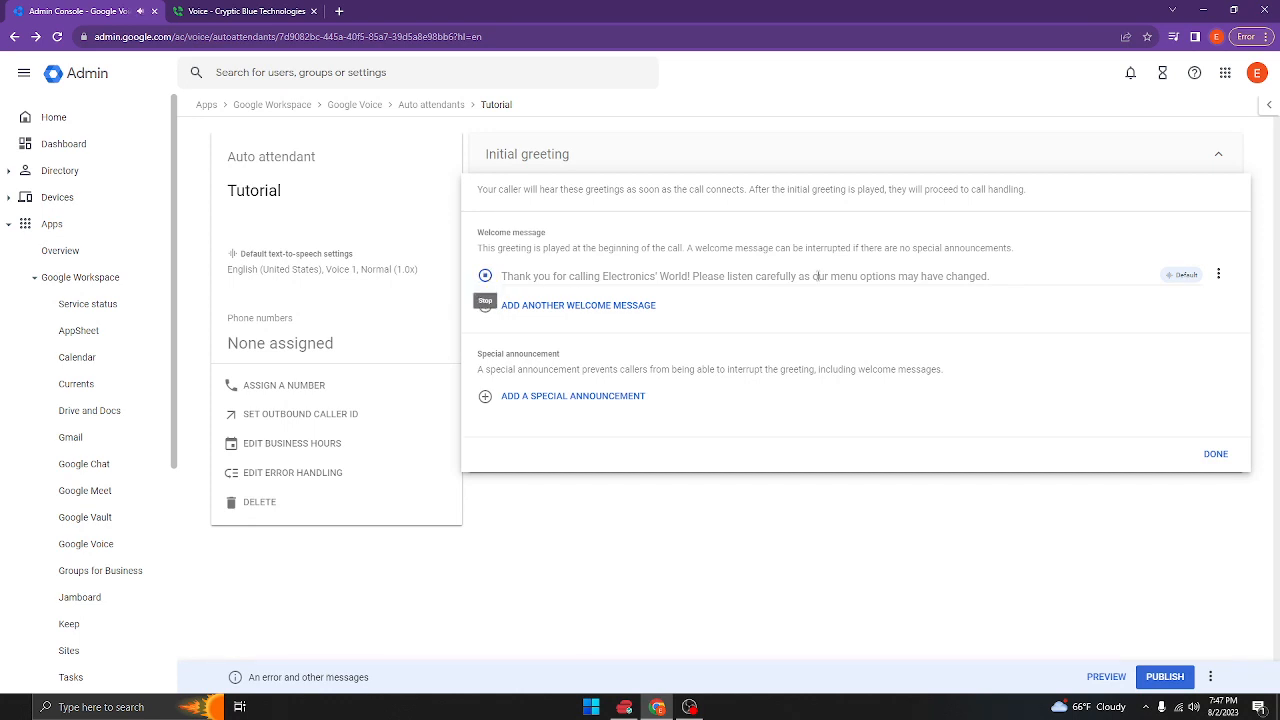
left_click(1217, 274)
left_click(727, 273)
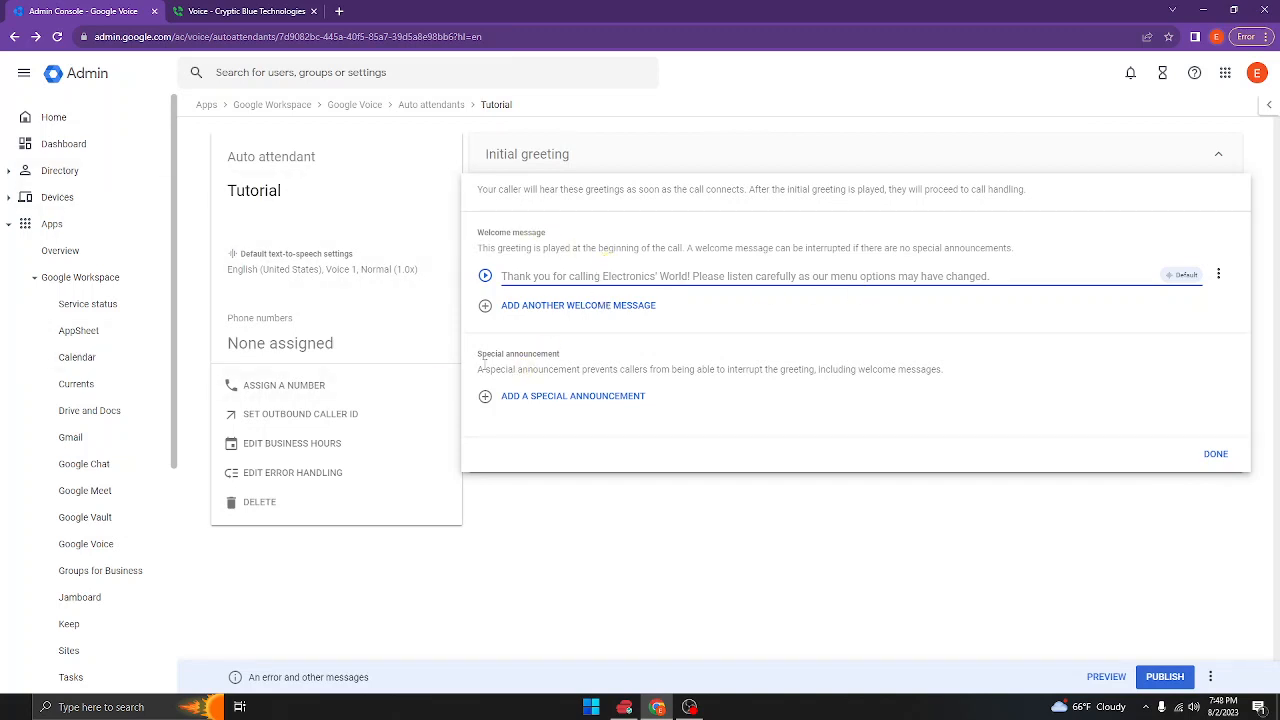
Read the special announcement description and compare it with the welcome message section
left_click_drag(477, 369, 971, 372)
left_click(971, 373)
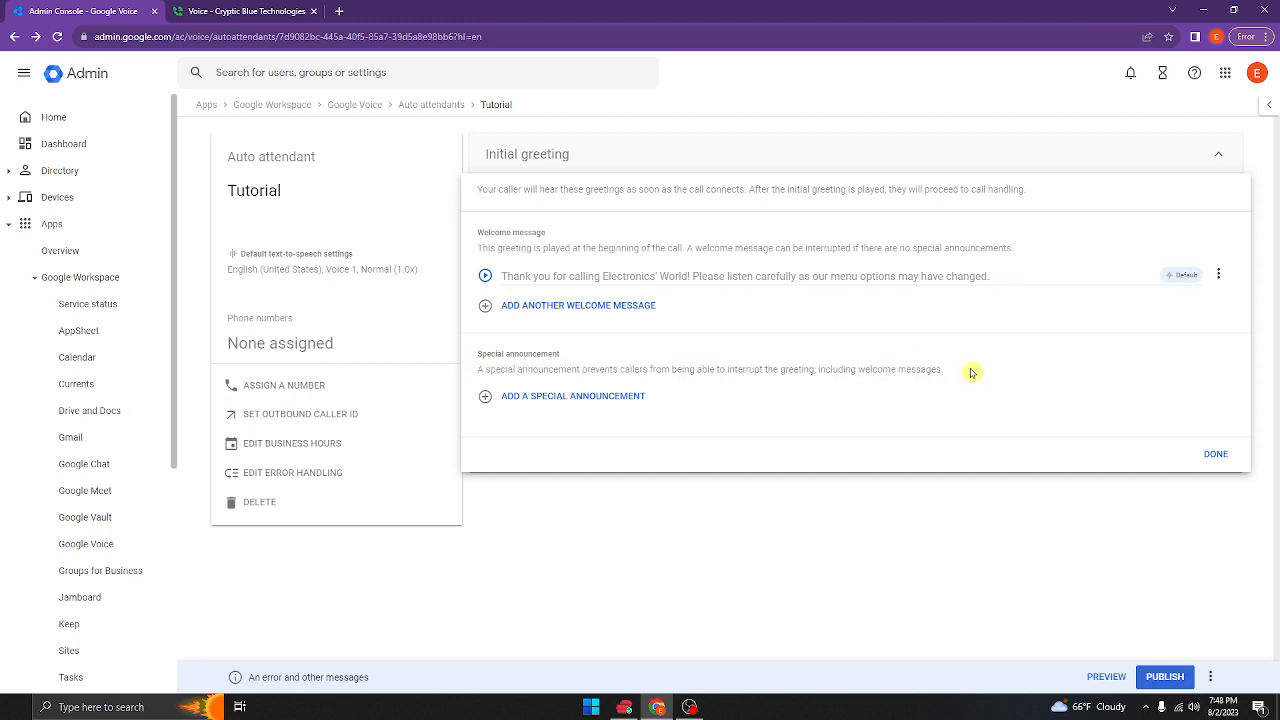
triple_click(492, 372)
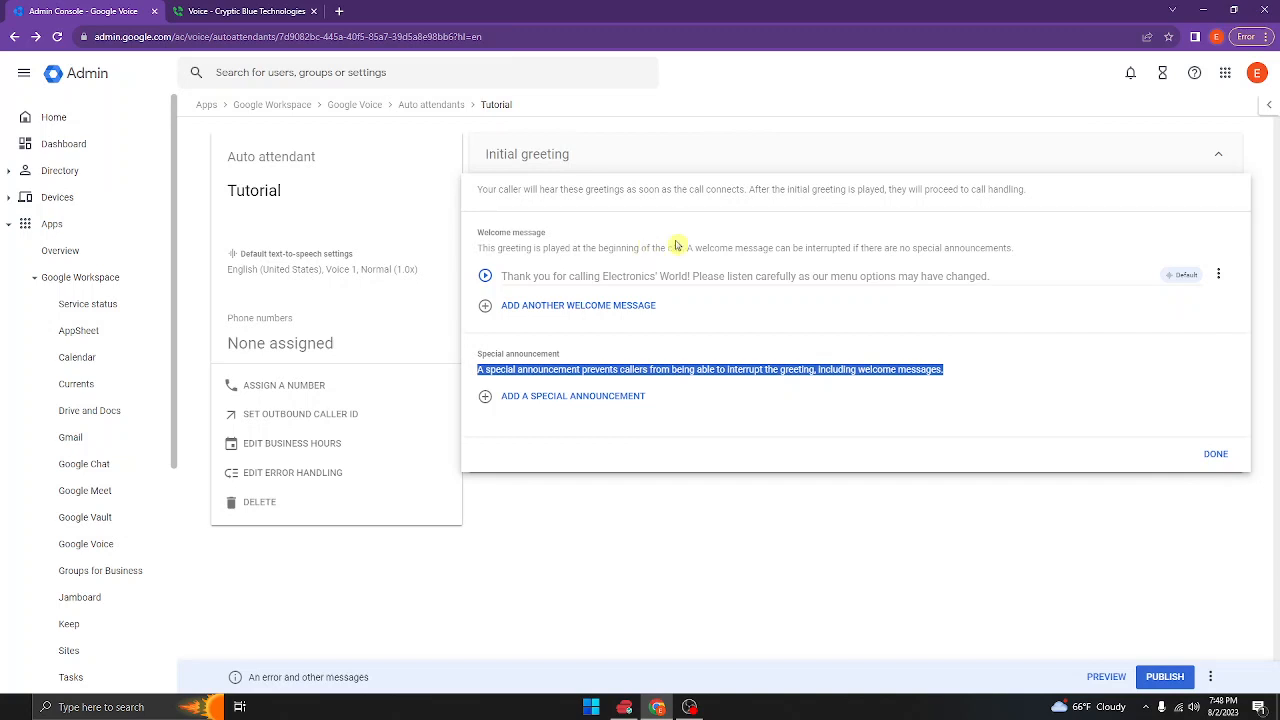
left_click(650, 270)
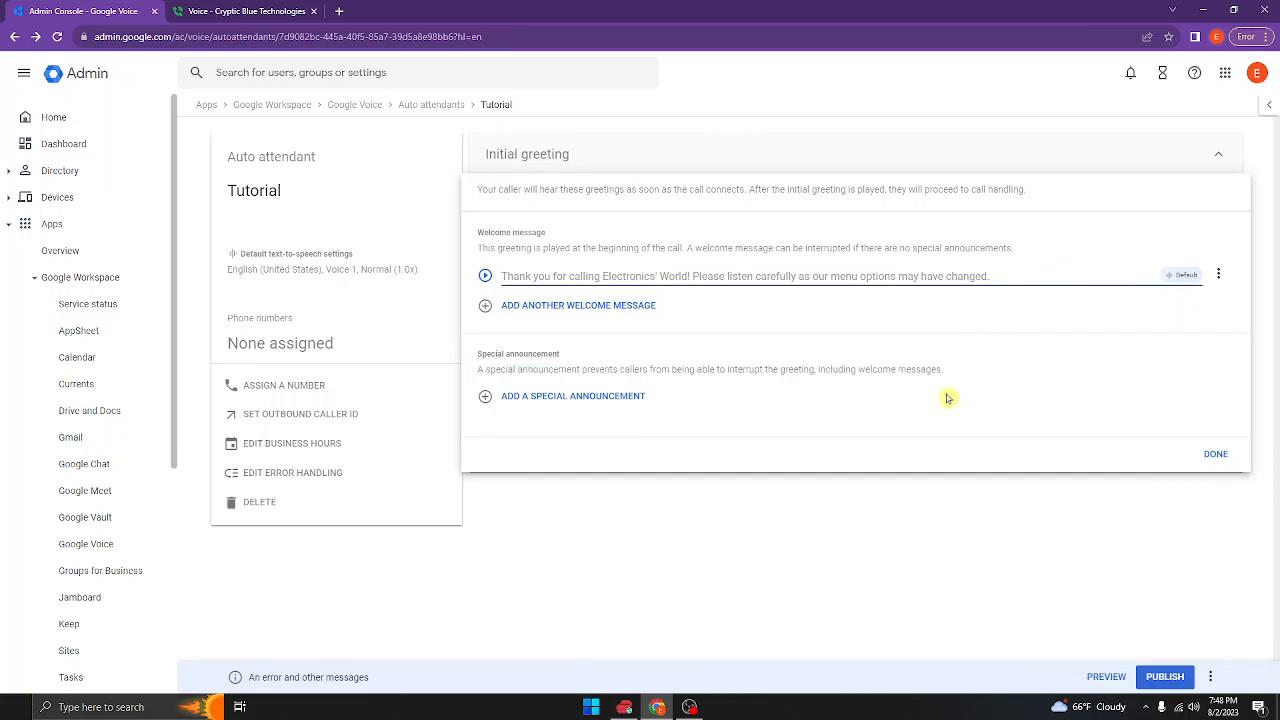
left_click_drag(948, 372, 616, 370)
left_click(488, 388)
left_click_drag(488, 387, 479, 371)
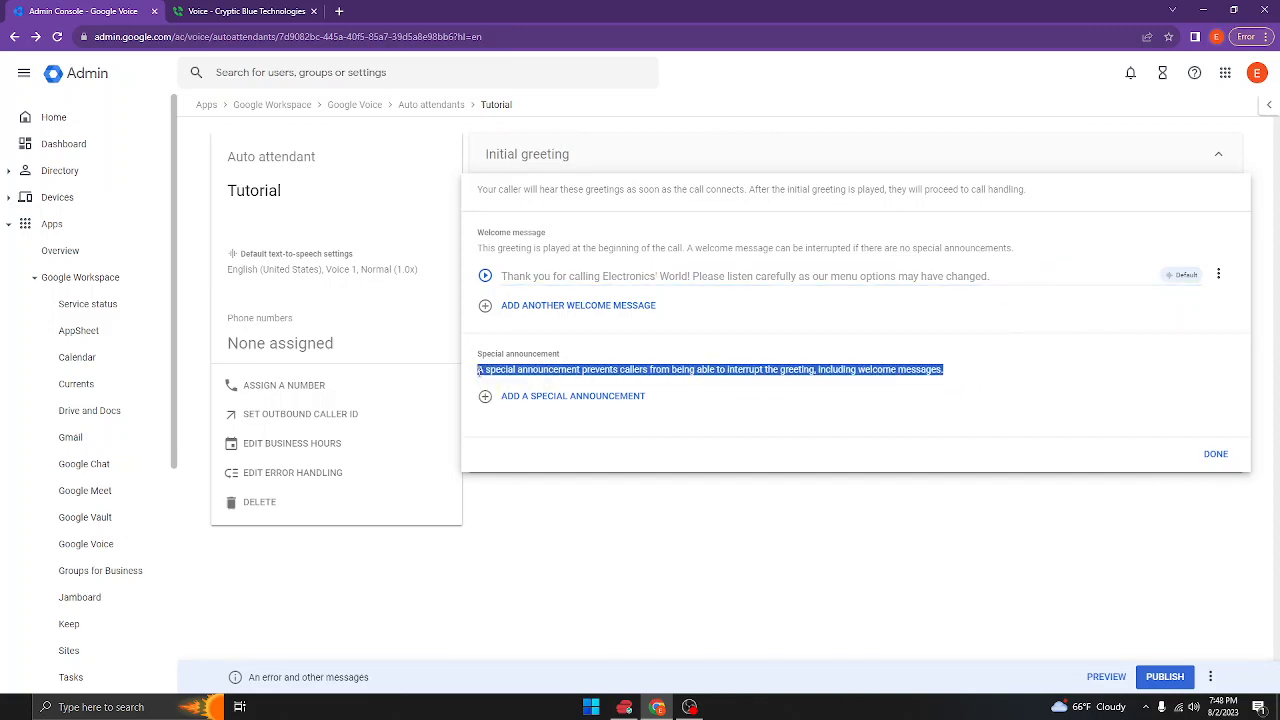
Add a text-to-speech special announcement reading "Electronics' World will be closed on Halloween for spooky fun!" and finish editing the initial greeting
left_click(646, 397)
left_click(618, 431)
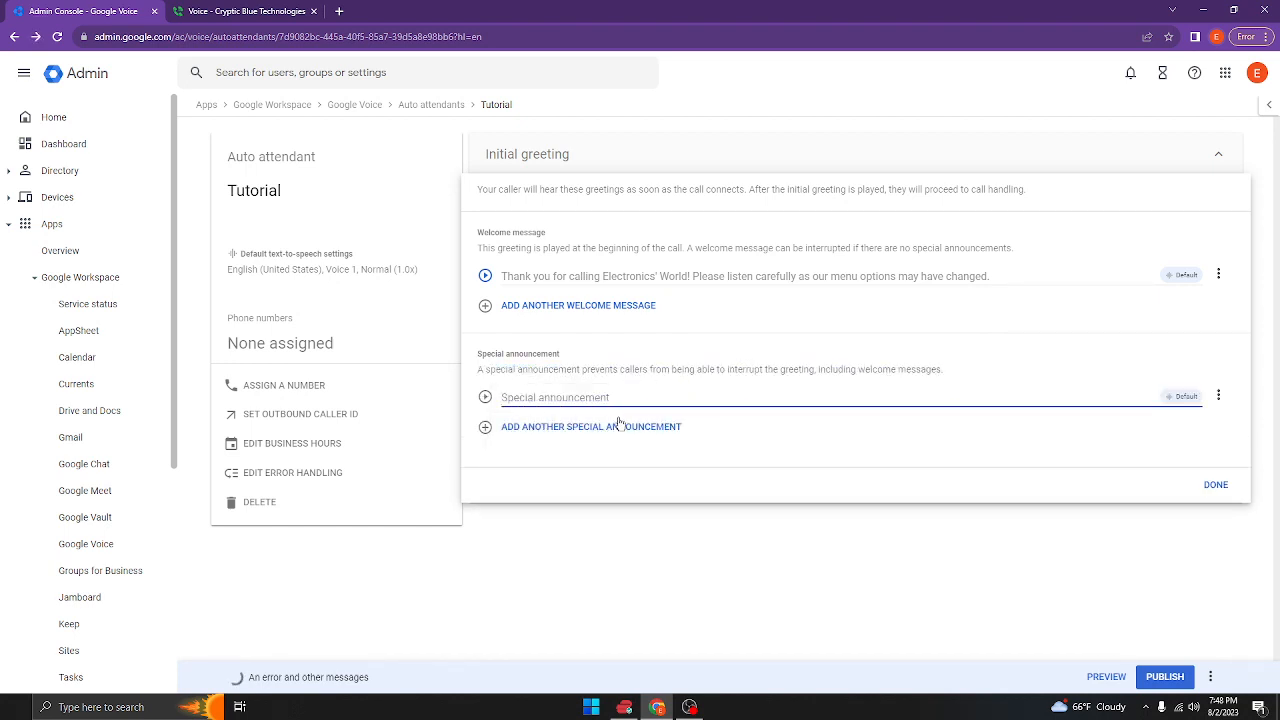
type("We will be")
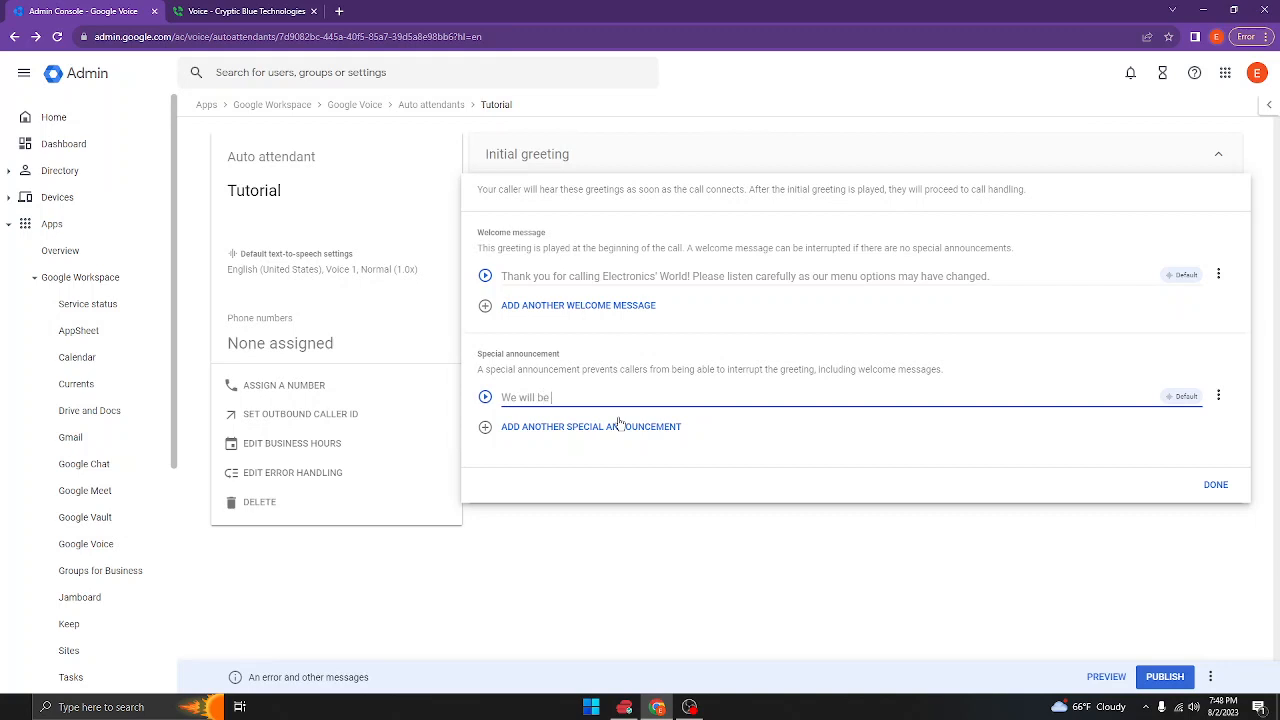
type(" closed")
key("ctrl+BackSpace")
key("ctrl+BackSpace")
key("ctrl+BackSpace")
key("ctrl+BackSpace")
type("Electornics world")
key("BackSpace")
key("BackSpace")
key("BackSpace")
key("BackSpace")
key("BackSpace")
key("BackSpace")
key("BackSpace")
key("BackSpace")
key("BackSpace")
key("BackSpace")
key("BackSpace")
key("BackSpace")
type("onics' World will be clode")
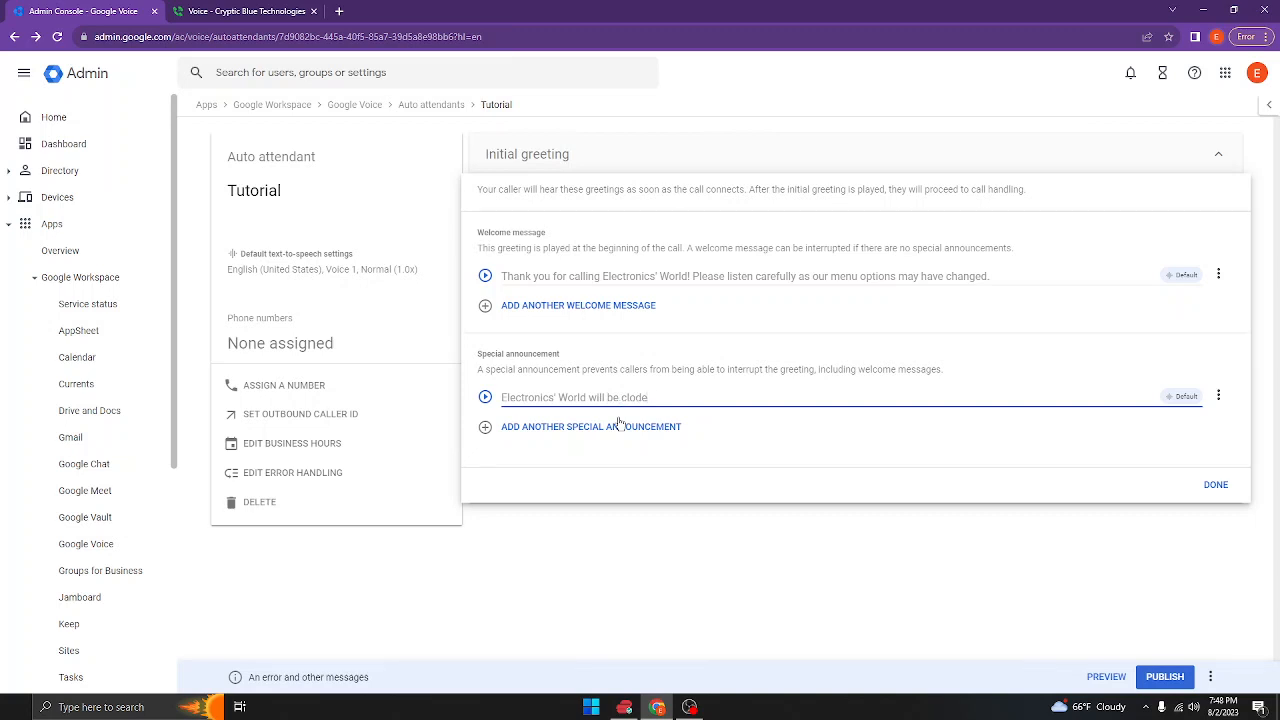
key("BackSpace")
key("BackSpace")
type("sed on Halloween for spooky fun!")
left_click(745, 500)
left_click(1210, 484)
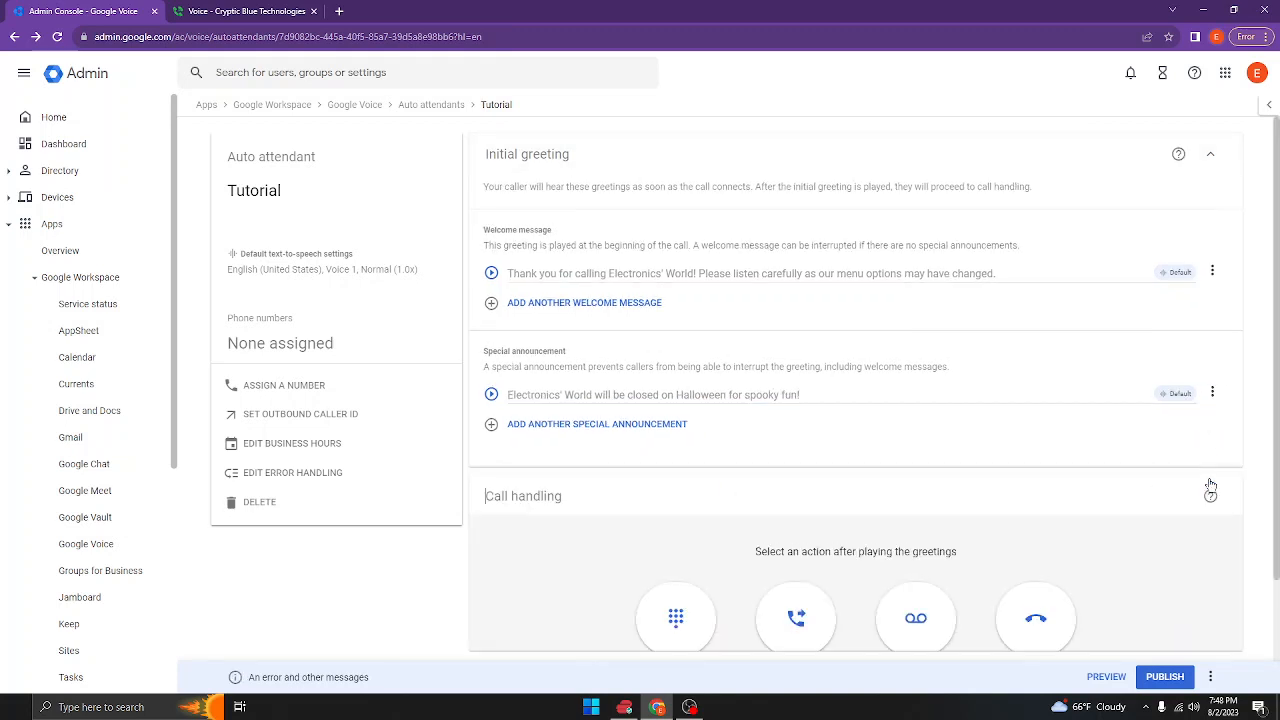
Set call handling to play menu prompts and add the text-to-speech prompt "Press 1 for business hours and information" for the 1 key
scroll(661, 325, "down", 1)
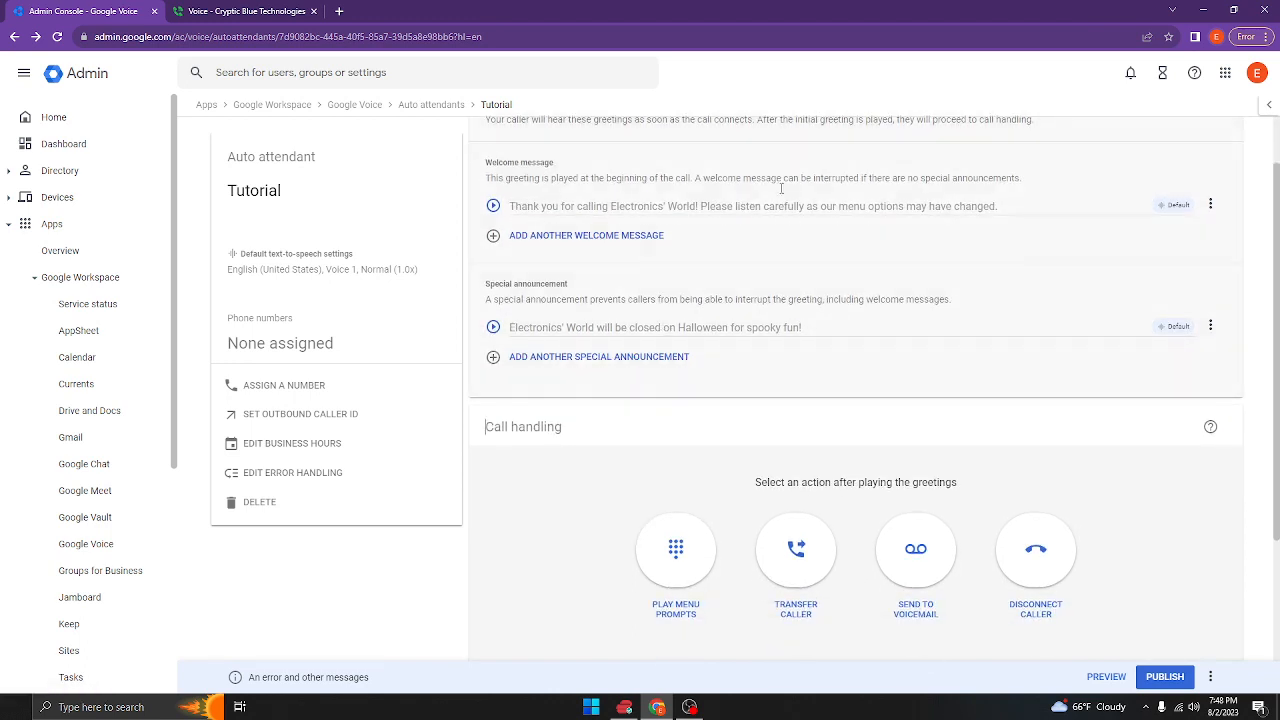
scroll(825, 260, "down", 2)
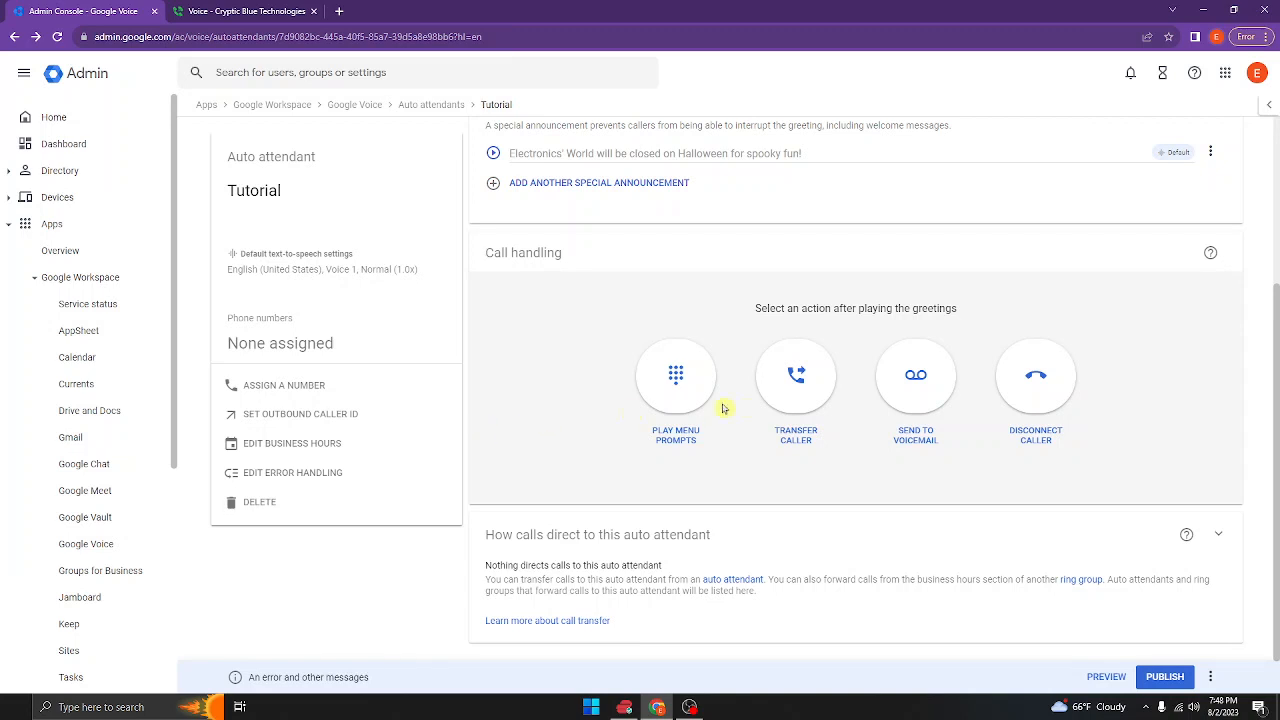
scroll(1010, 410, "up", 1)
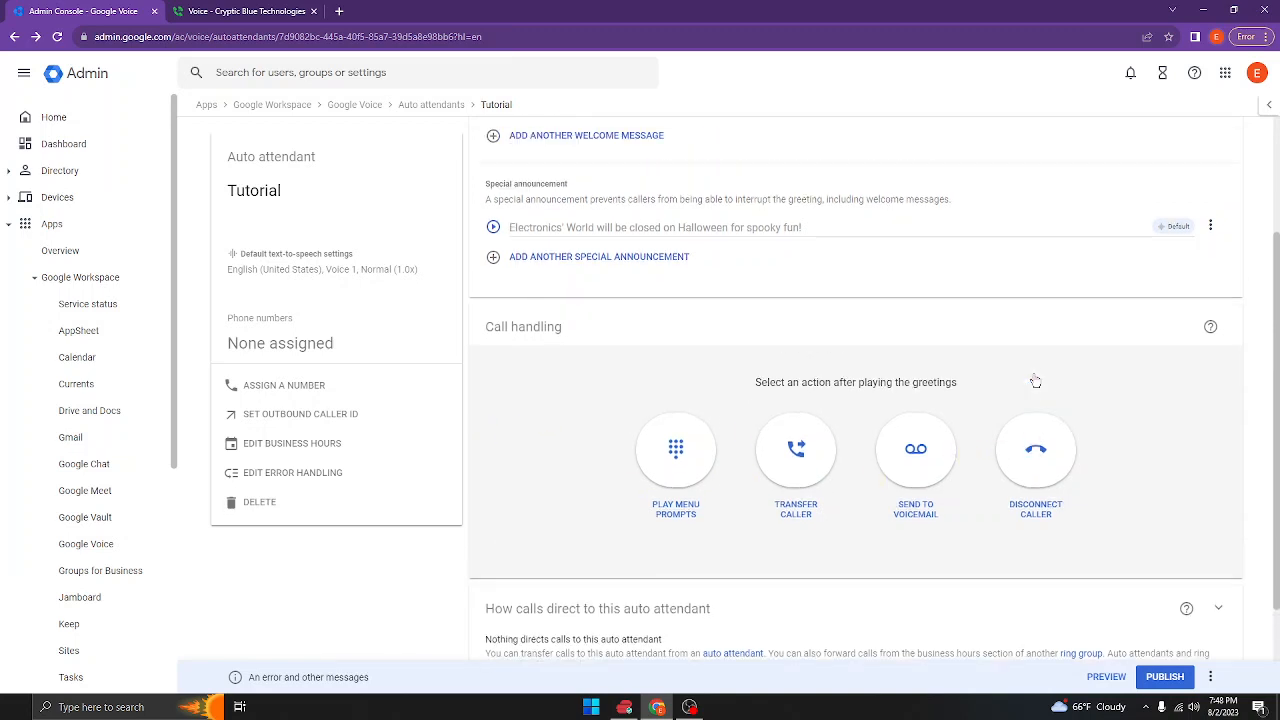
scroll(1035, 440, "up", 2)
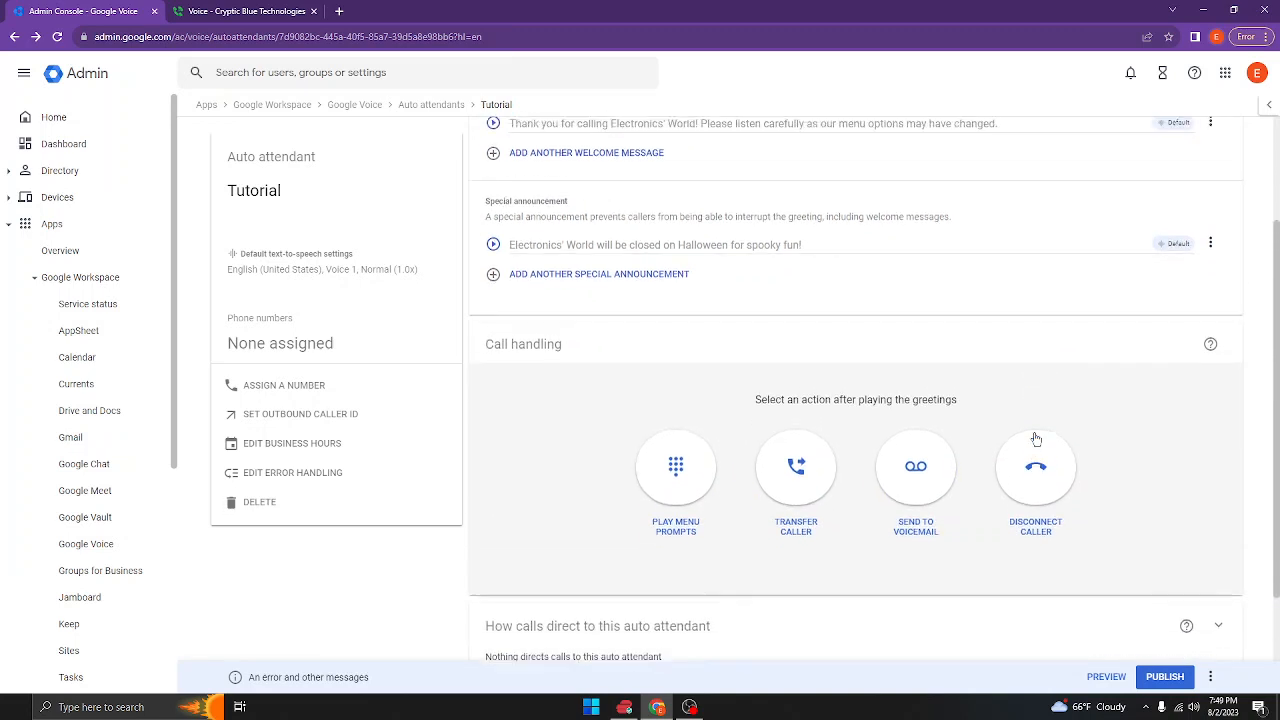
scroll(1036, 437, "down", 1)
scroll(1036, 438, "down", 1)
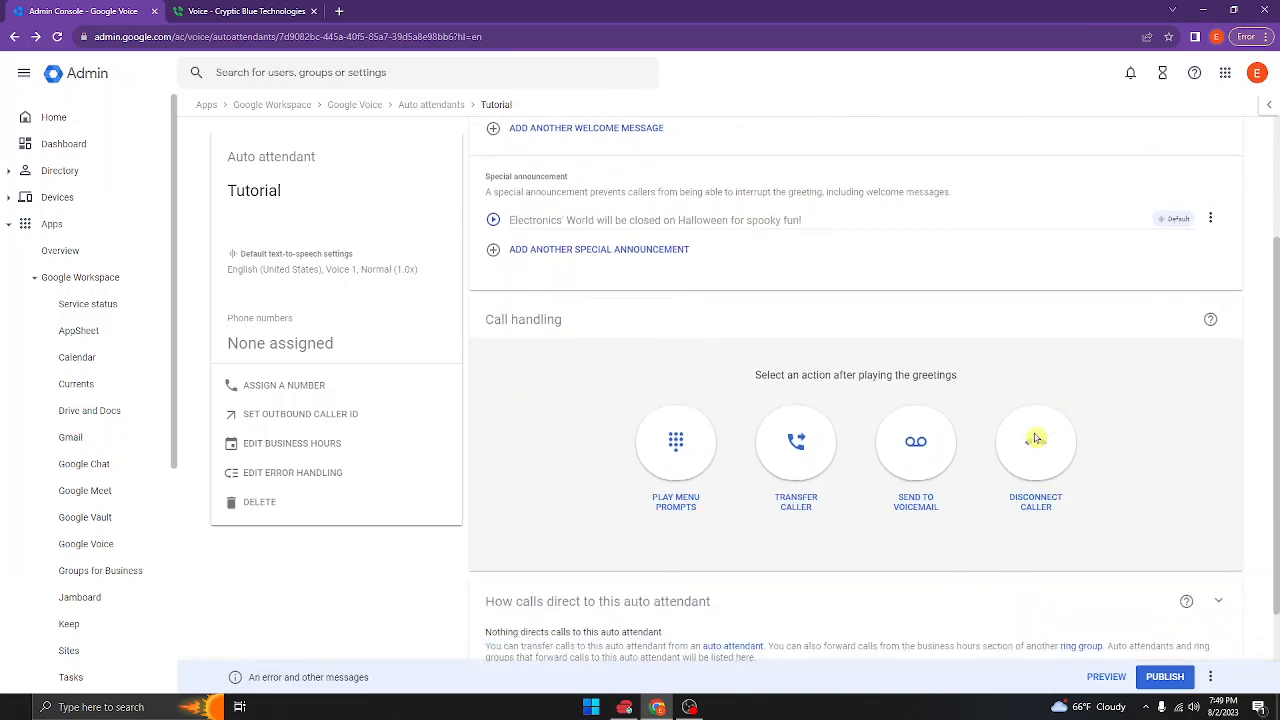
scroll(676, 440, "down", 1)
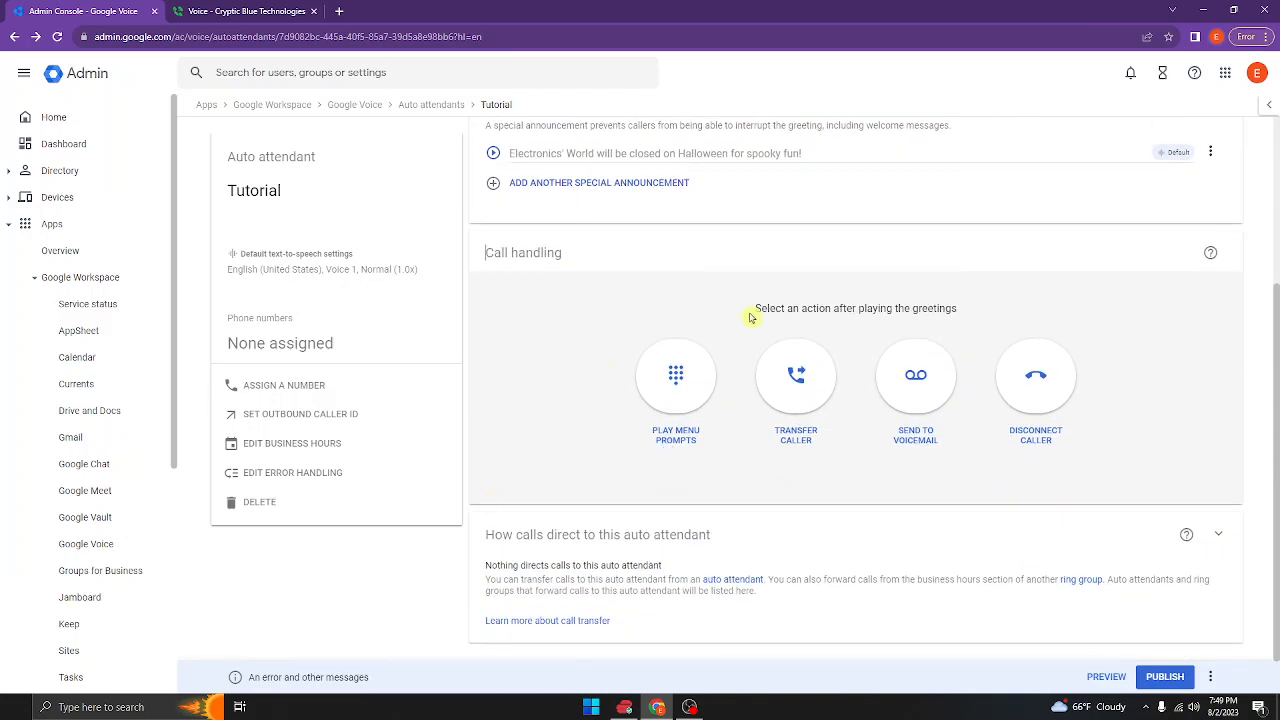
left_click(690, 388)
left_click(573, 442)
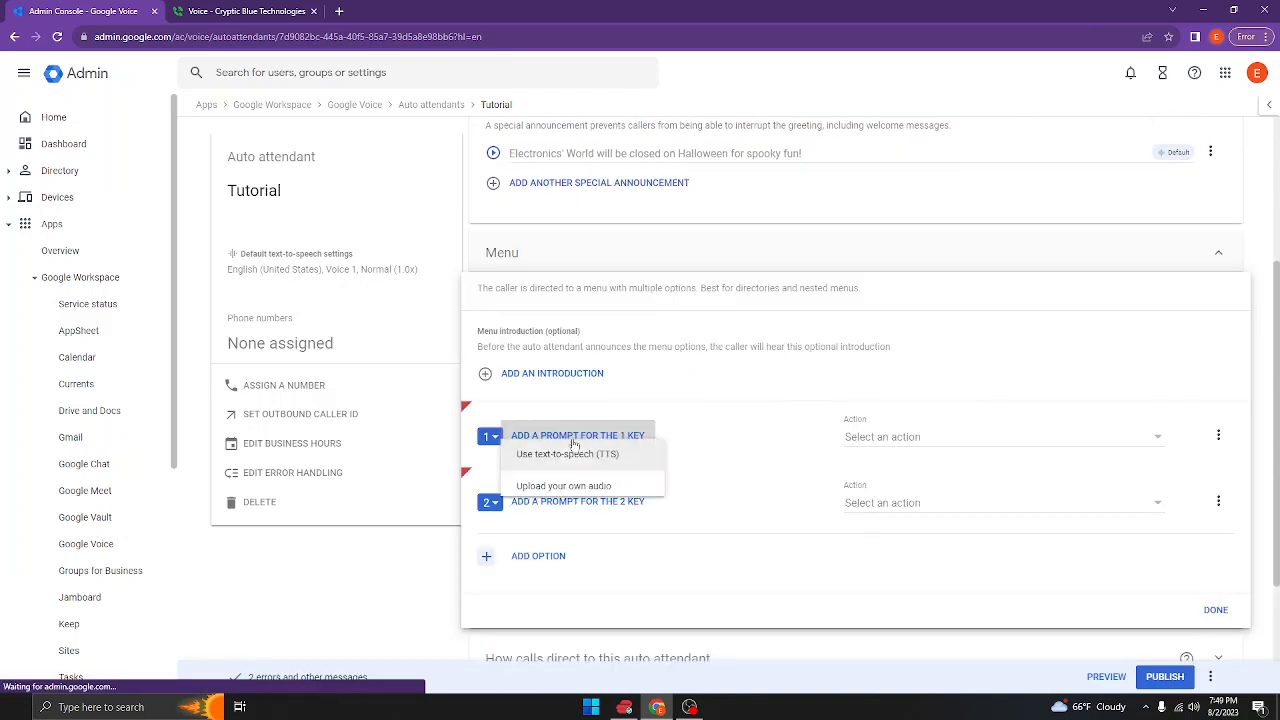
left_click(571, 474)
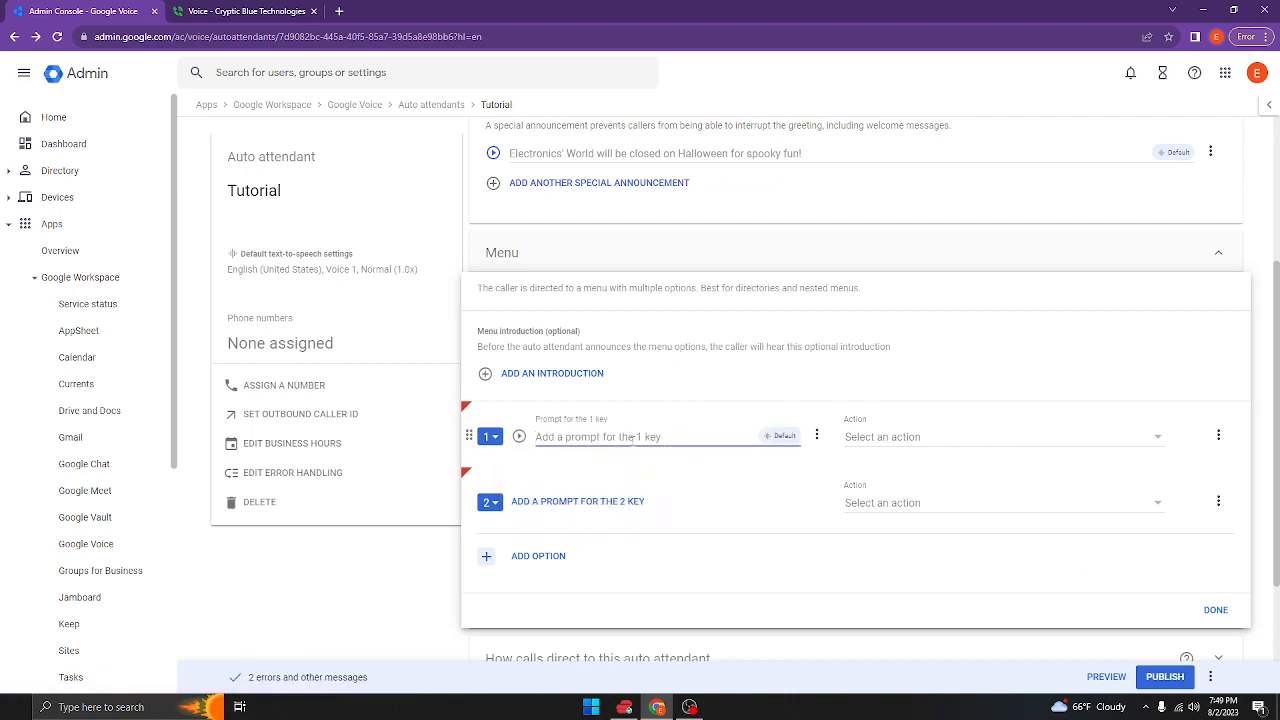
type("Press 1")
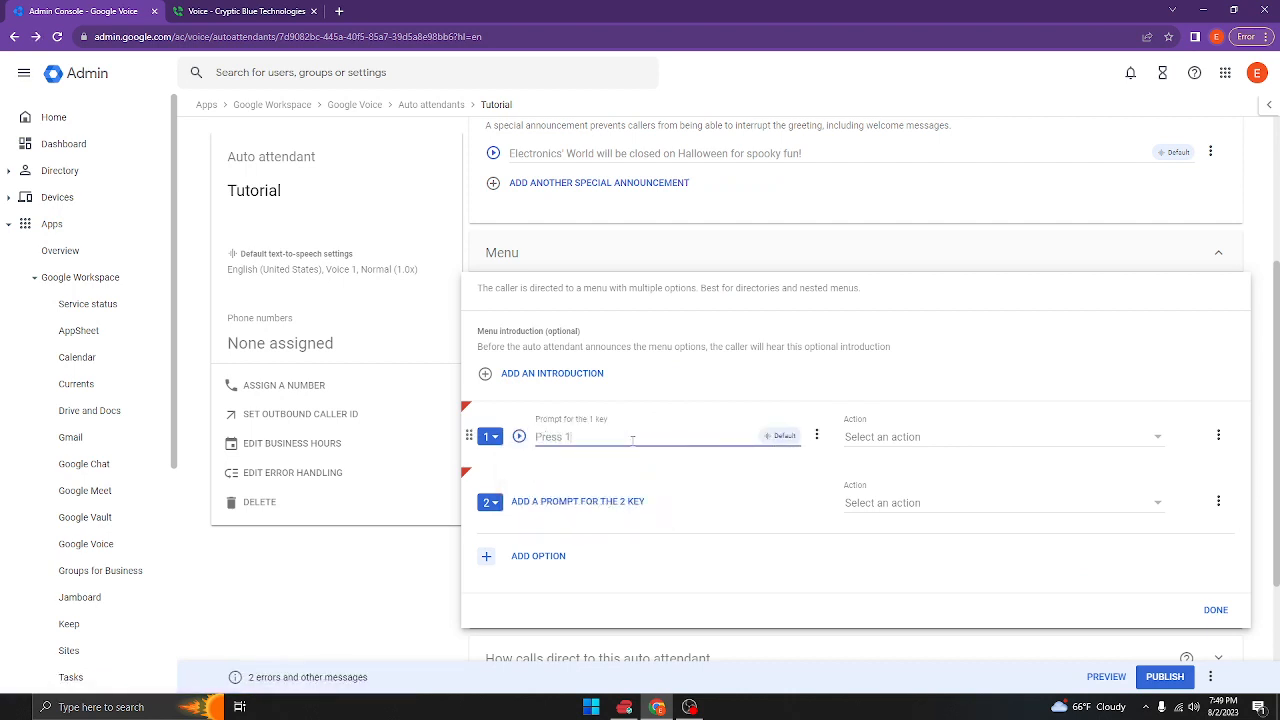
type(" for business hours and information")
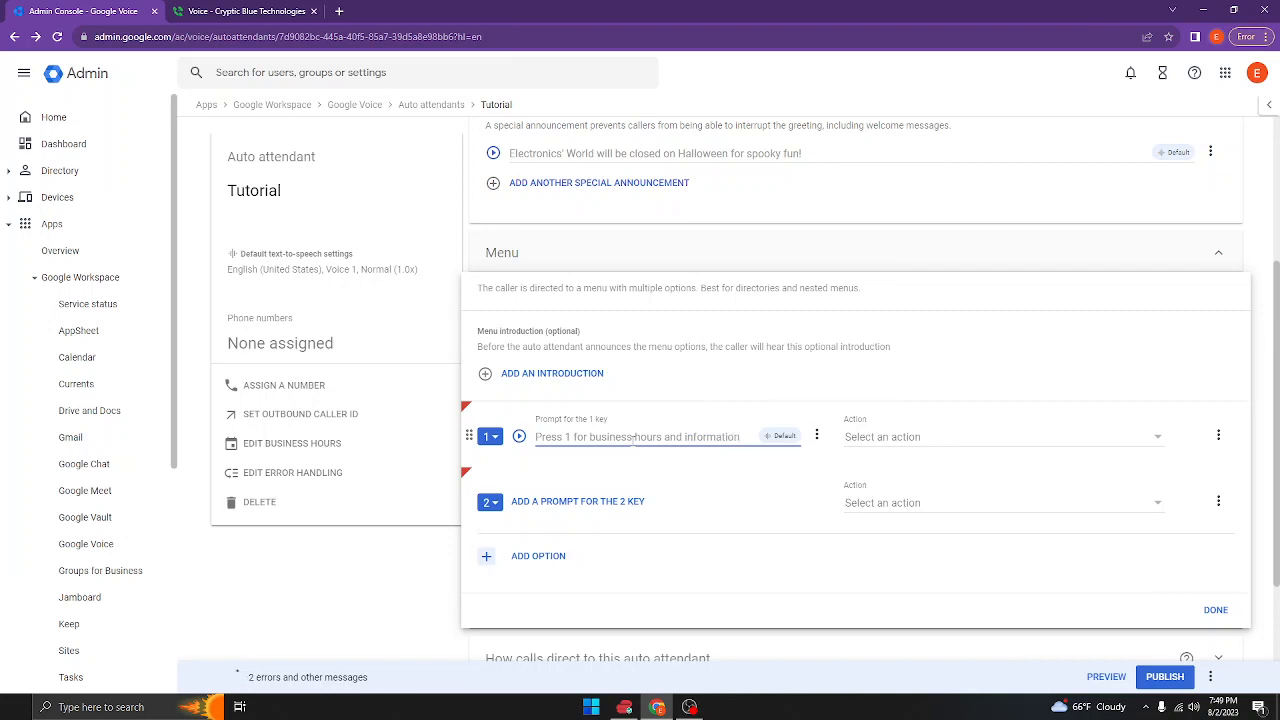
Set the 1 key's action to Play a message and add a text-to-speech message to it
left_click(952, 443)
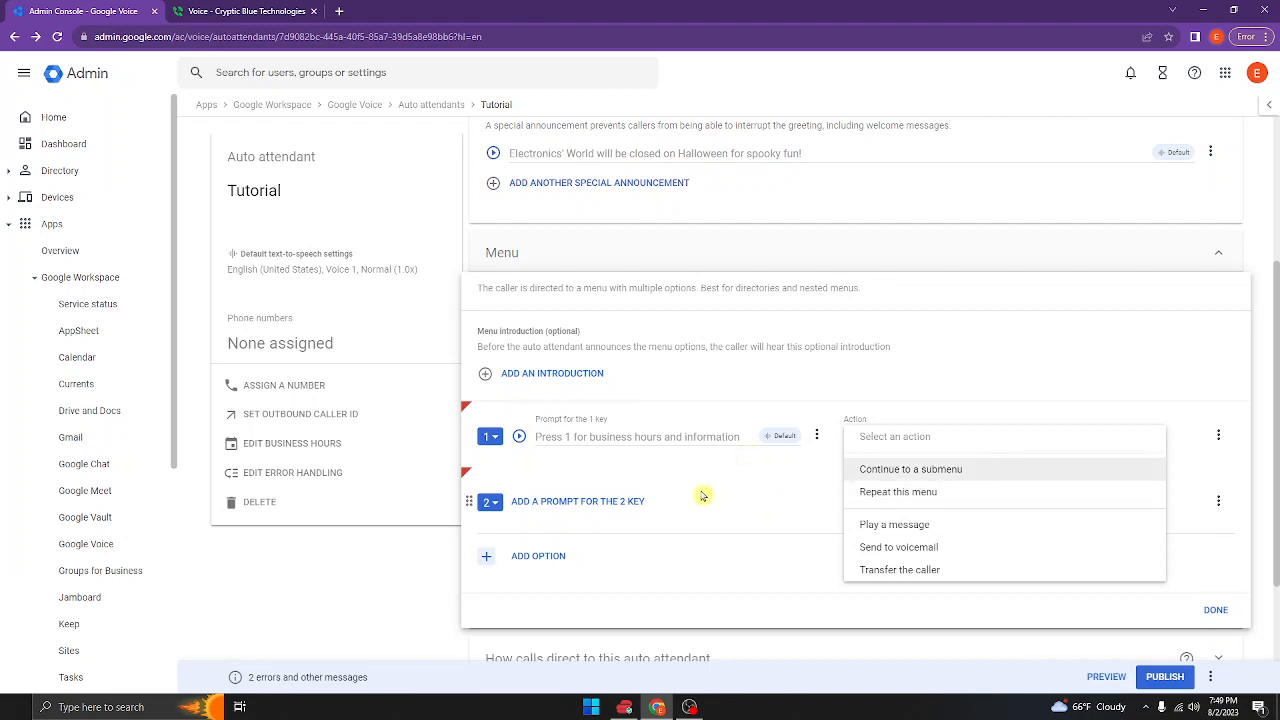
left_click(902, 524)
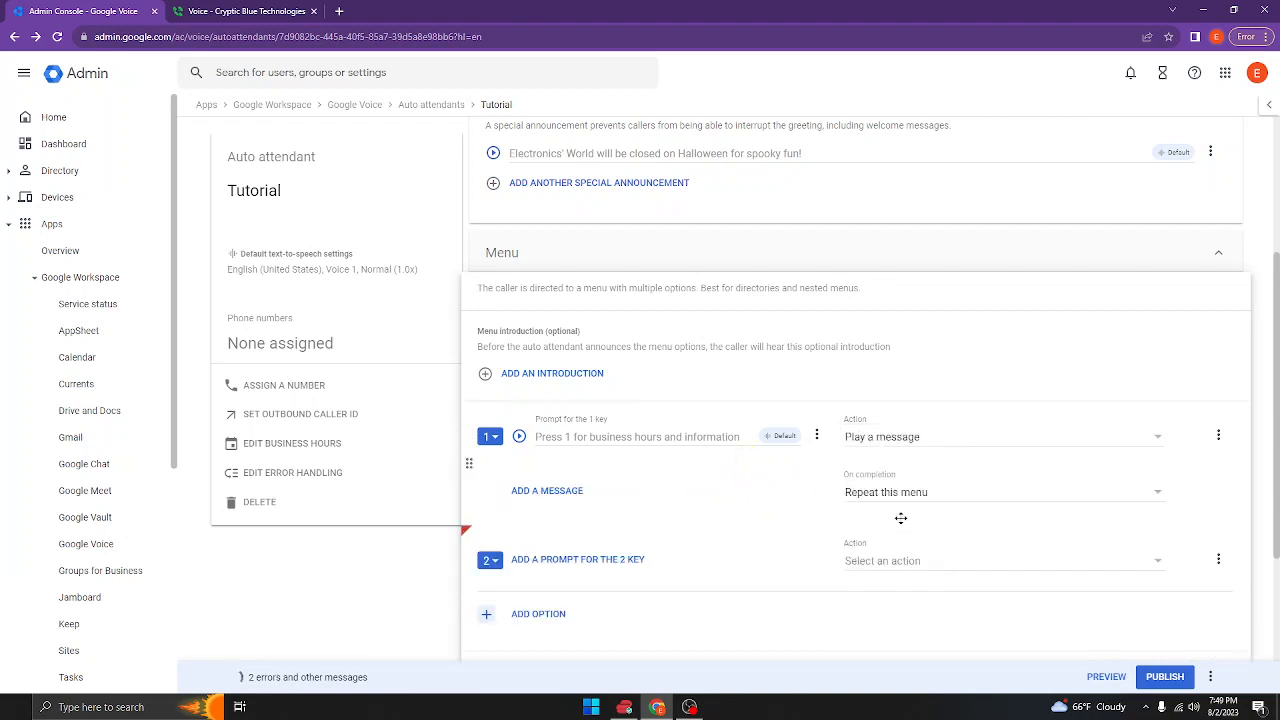
left_click(568, 491)
left_click(600, 529)
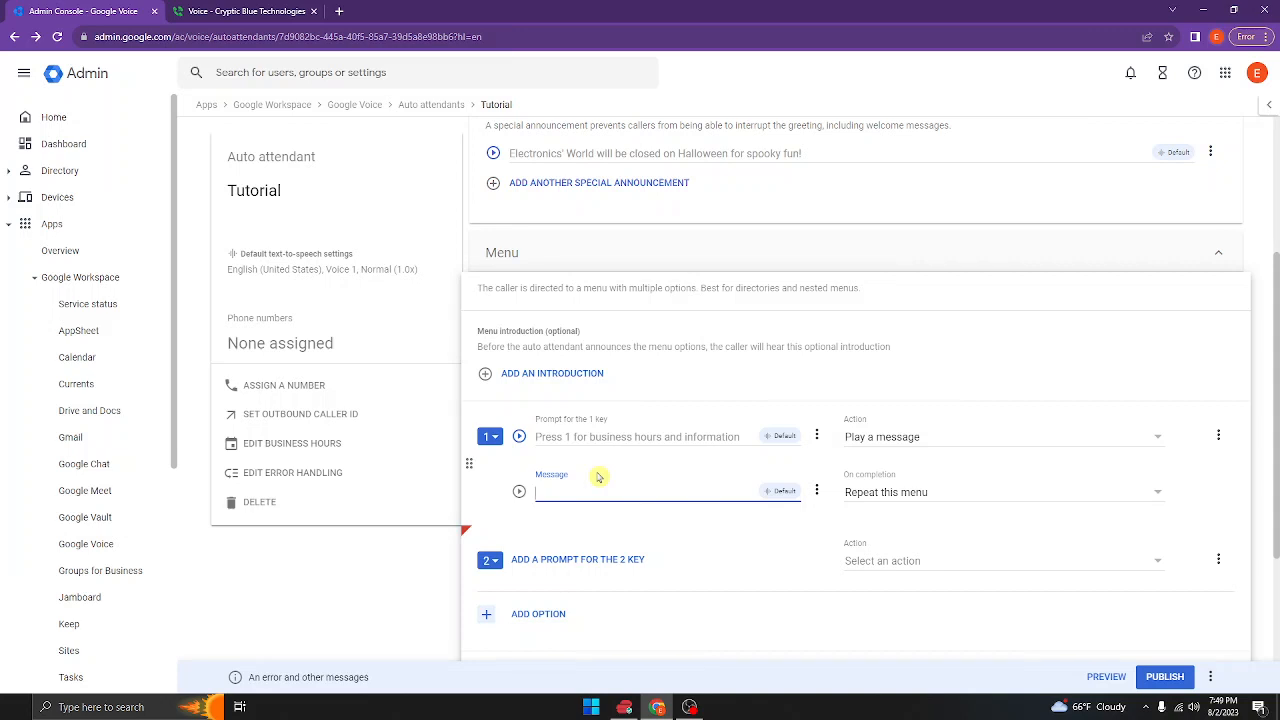
Begin the 1 key's message with "Electronic's World is located in Illinois right outside of Chicago"
type("Electronic's World is locat")
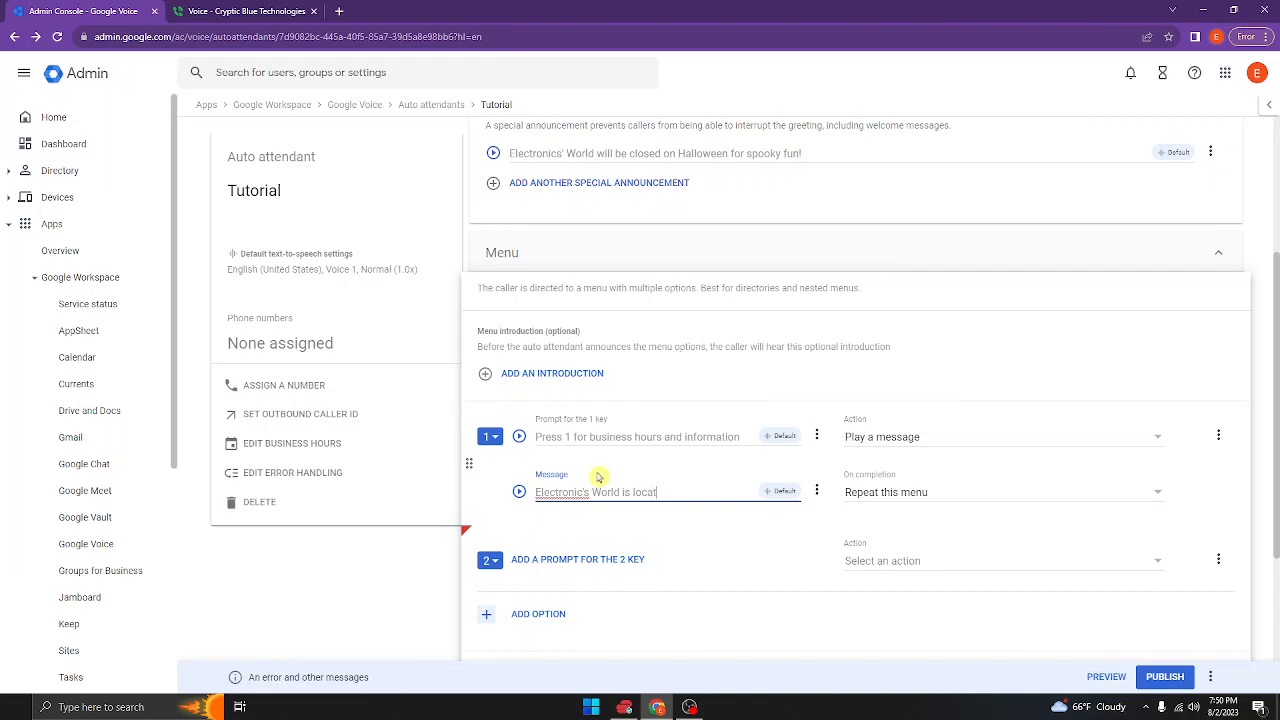
type("ed in Illinois right off of Chicag")
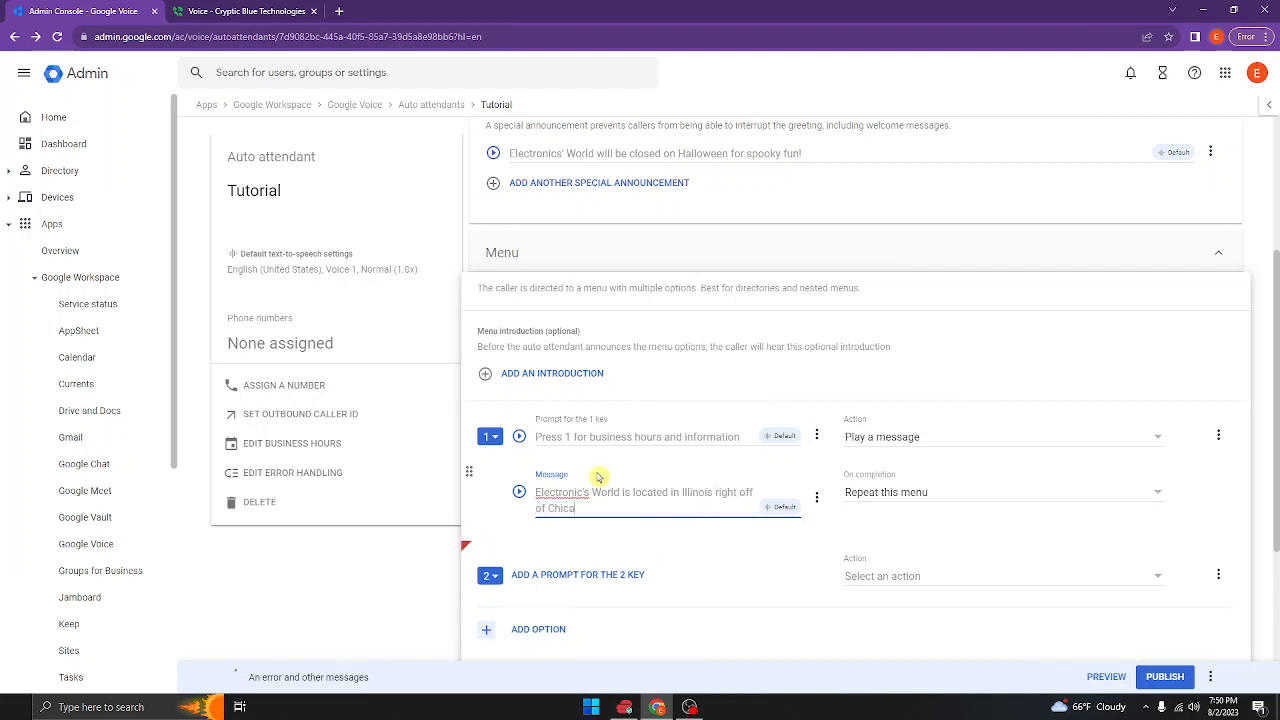
key("BackSpace")
key("BackSpace")
key("BackSpace")
key("BackSpace")
key("BackSpace")
key("BackSpace")
key("BackSpace")
key("BackSpace")
key("BackSpace")
key("BackSpace")
key("BackSpace")
key("BackSpace")
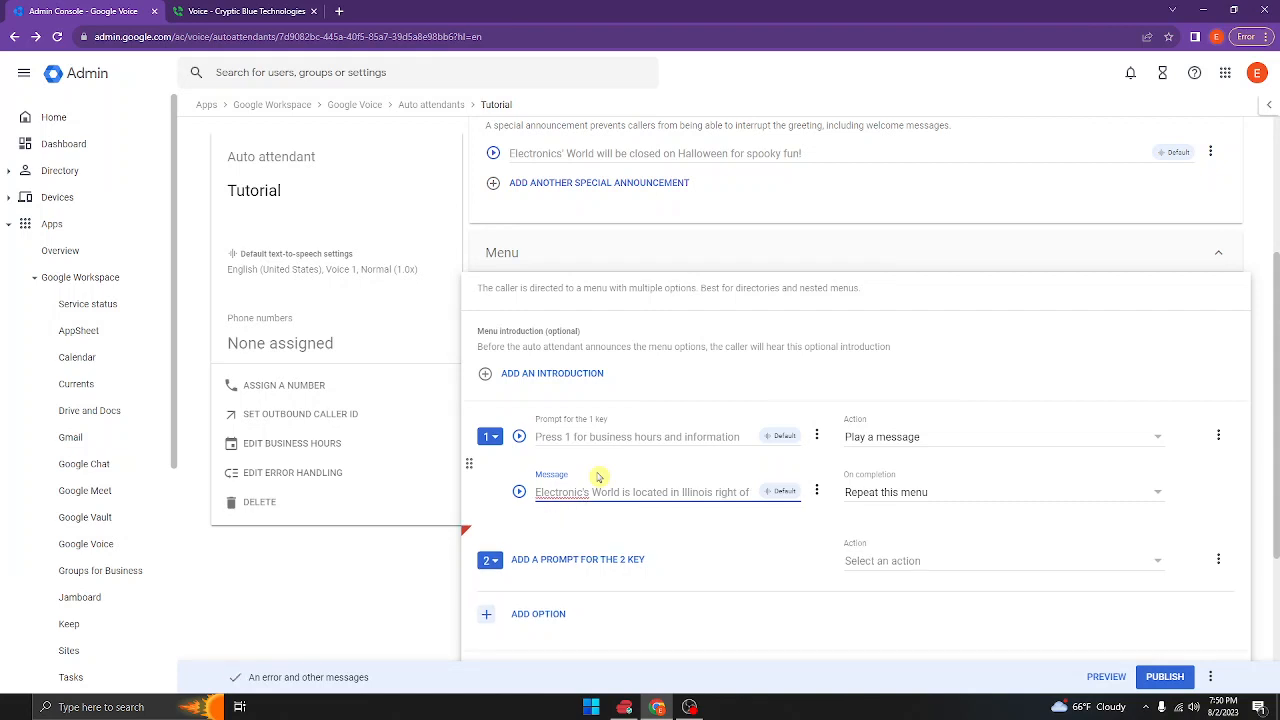
type("utside of chi")
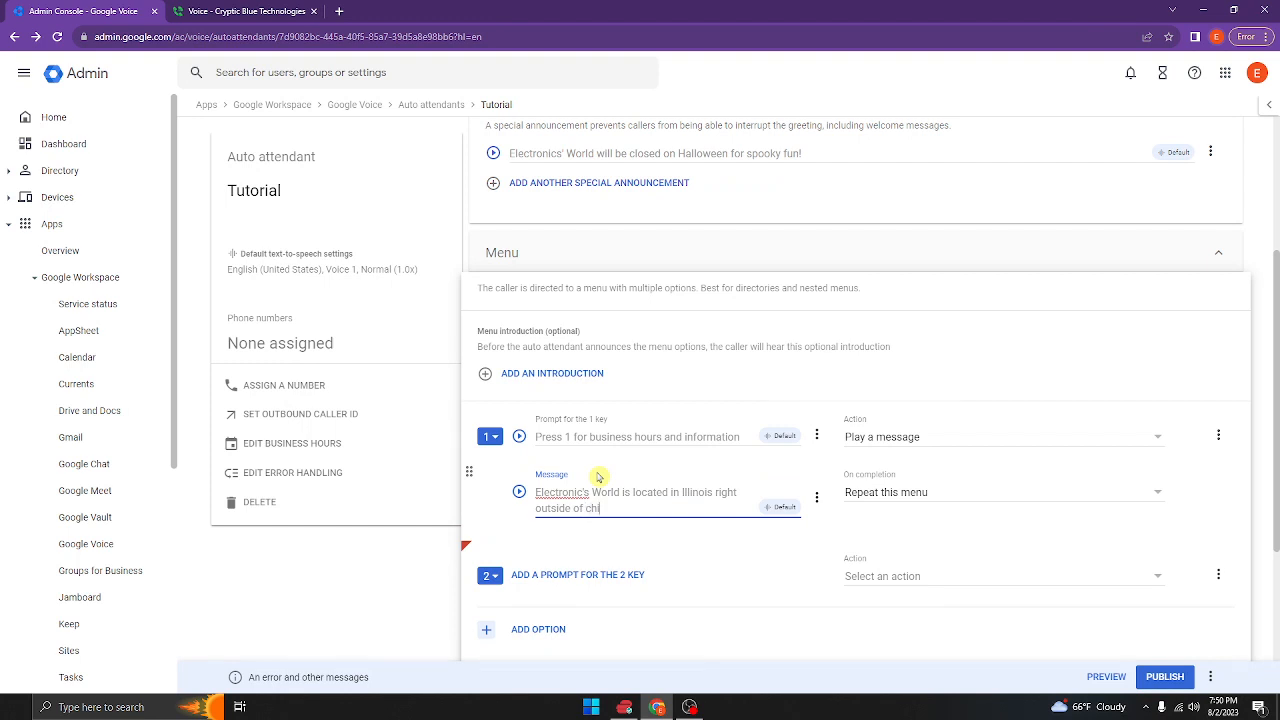
key("BackSpace")
type("Chicago")
Add "We are open Monday Through Friday from 7:00 AM to 7:00 PM." to the 1 key's message
type(". We a")
type("re open ")
type("Mo")
type("ndy")
type("y")
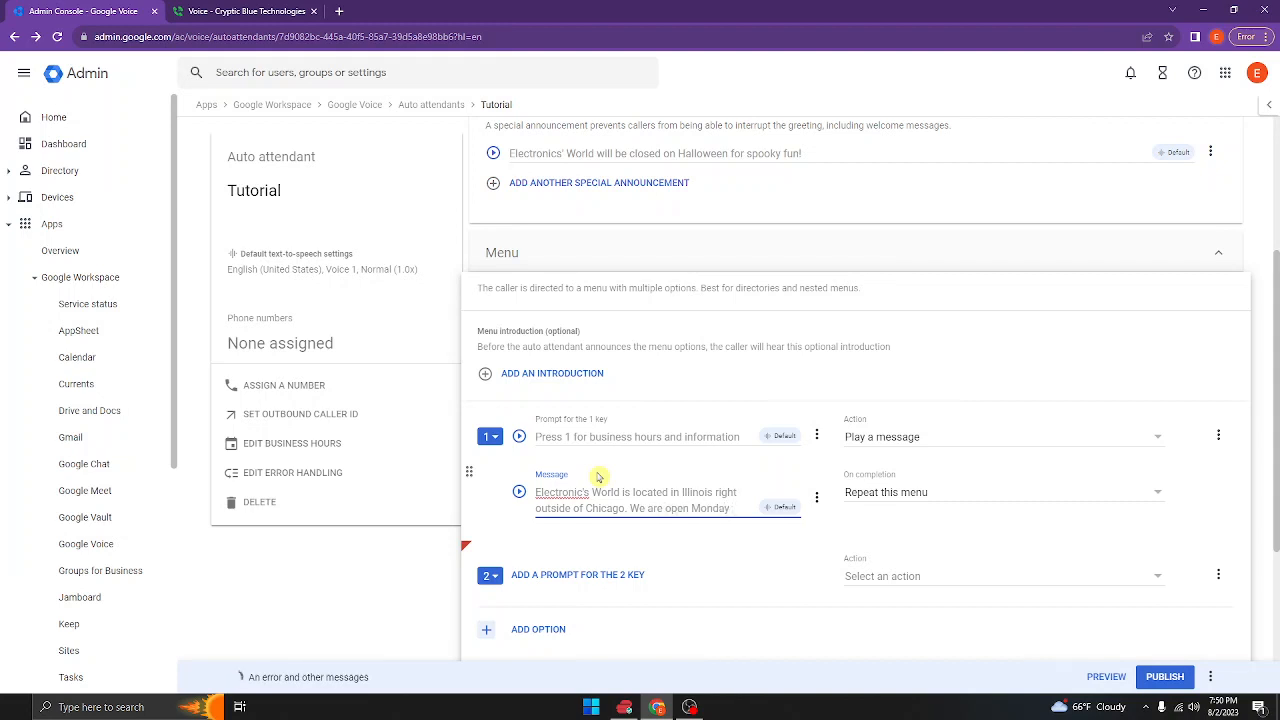
type(" Through Frid")
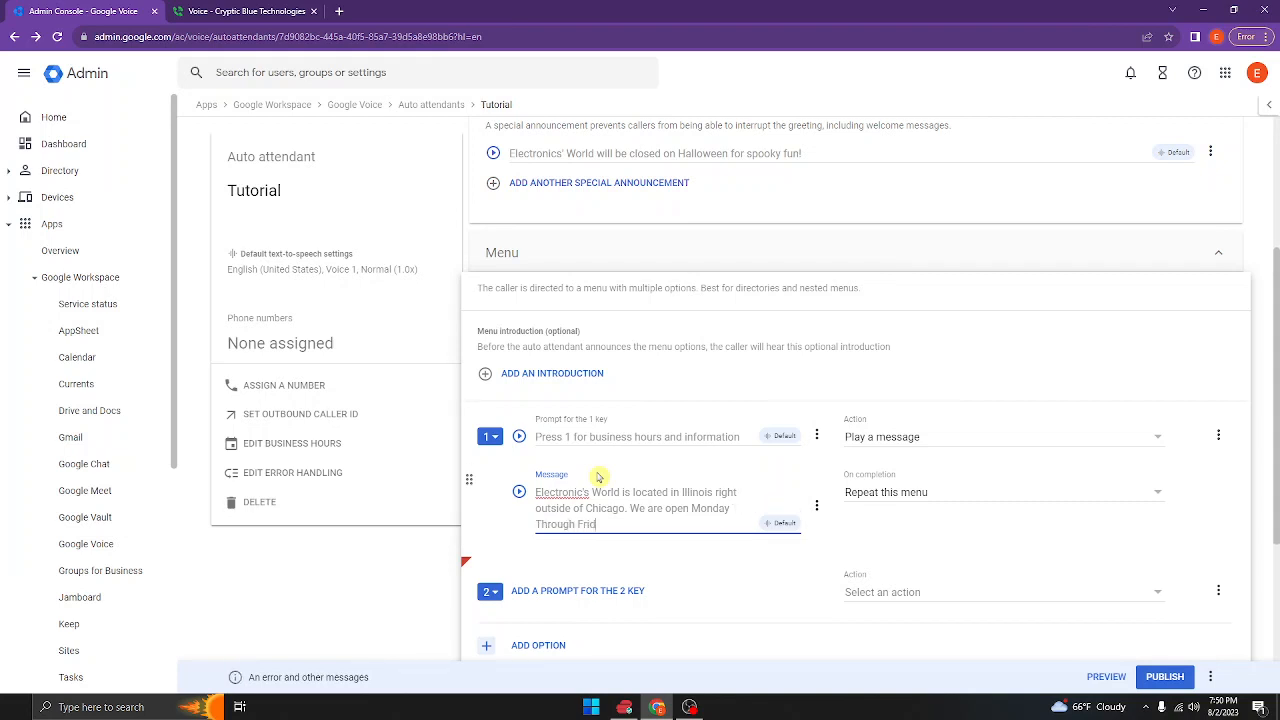
type("ay")
type(" from 7:00 AM to 7:00 PM. Satr")
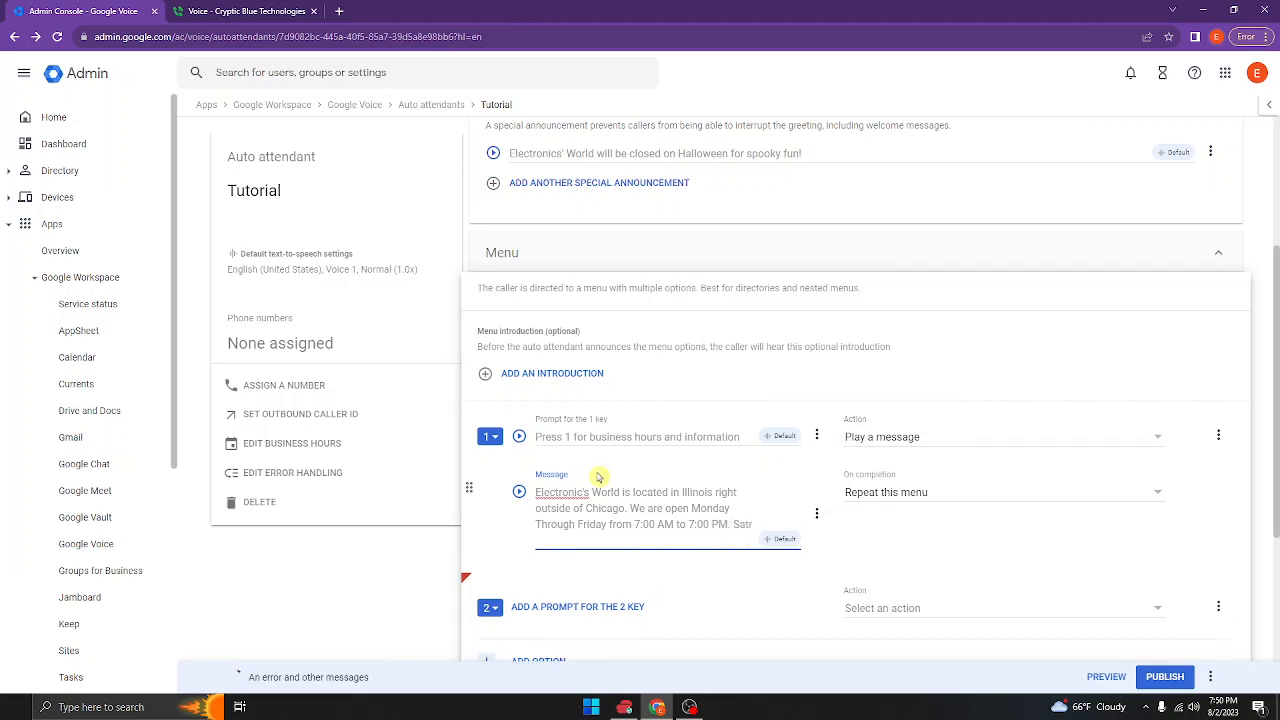
Extend the 1 key's message with "Saturdays and Sunday's we are open from 12:00 PM to 5:00 PM because our employees are"
key("BackSpace")
type("ur")
type("day!")
type("s and Sunday")
type("'s we a")
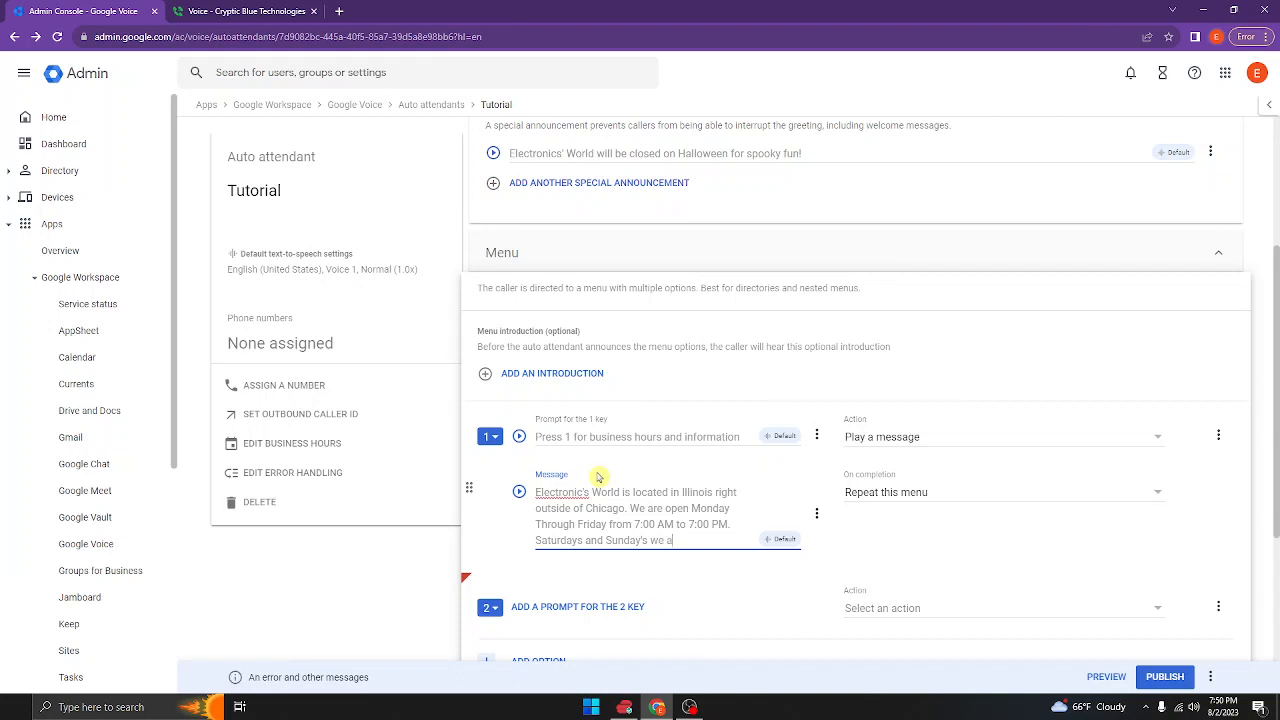
type("re ")
type("open from")
type(" 12:00 PM t")
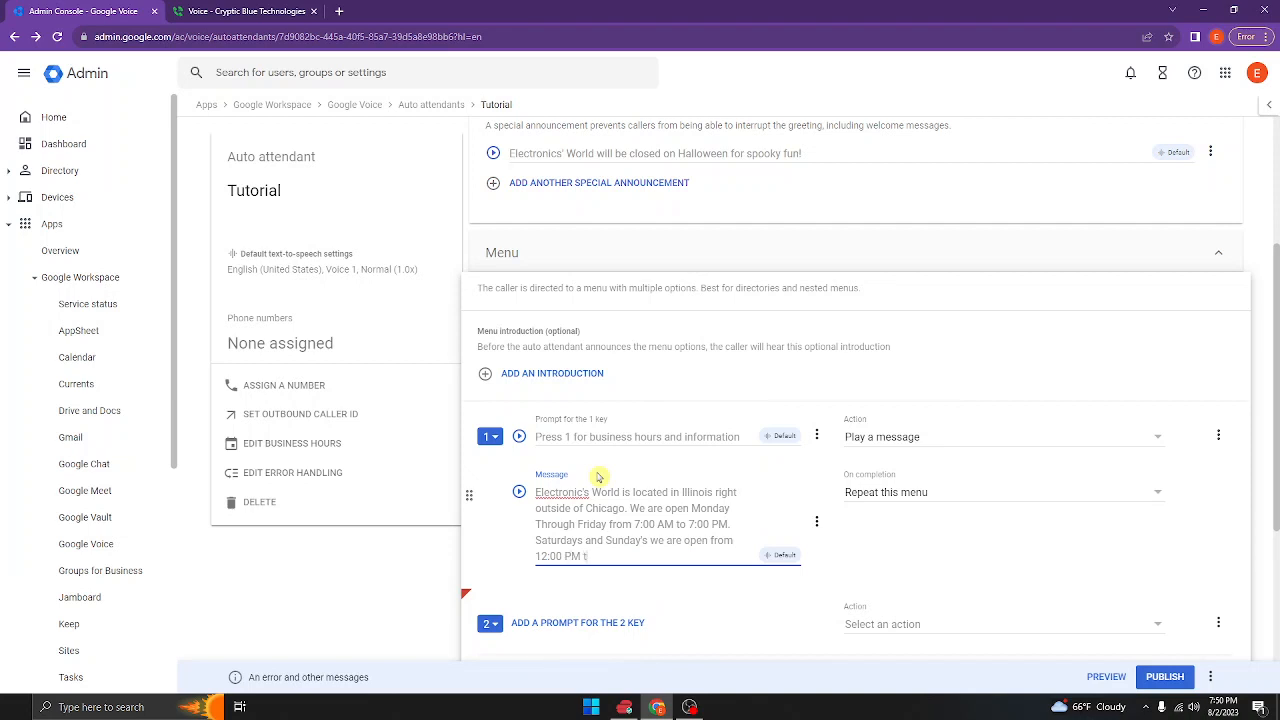
type("o 5:00 PM because m our employees are")
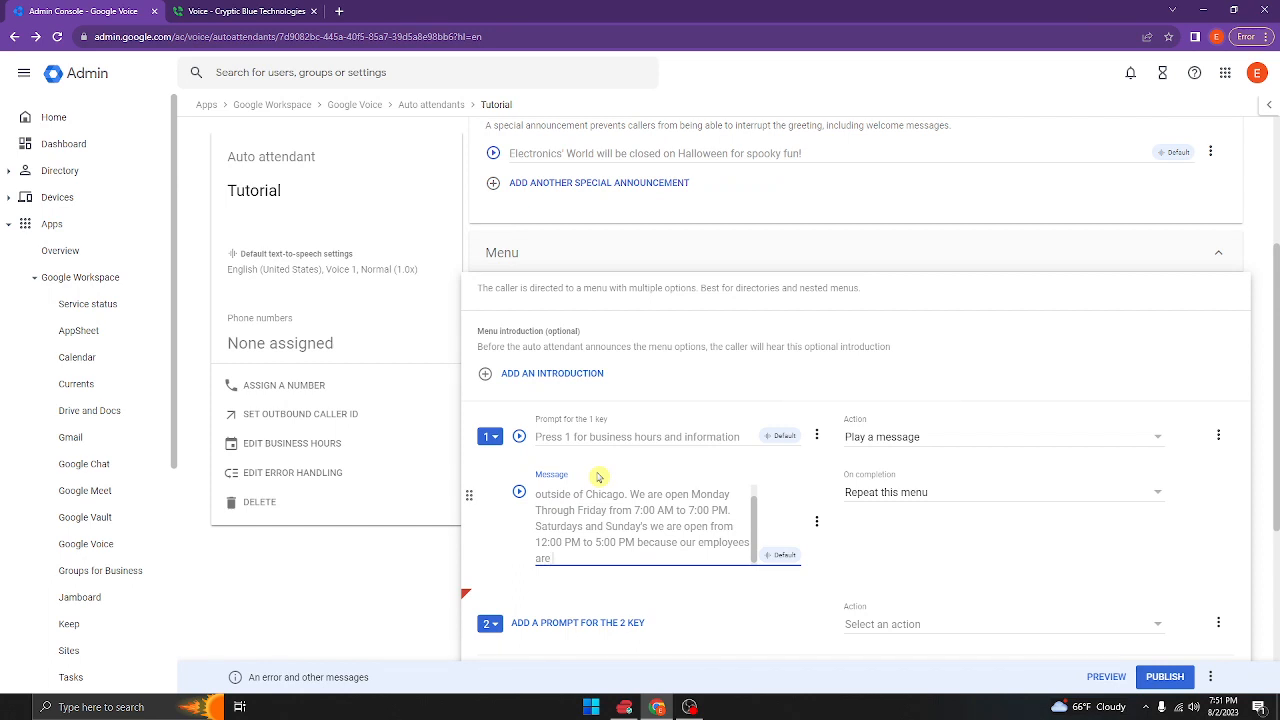
Finish the 1 key's message with "most likely hung over from the night before! Party on Bitches!"
type(" most likely hung over from the night")
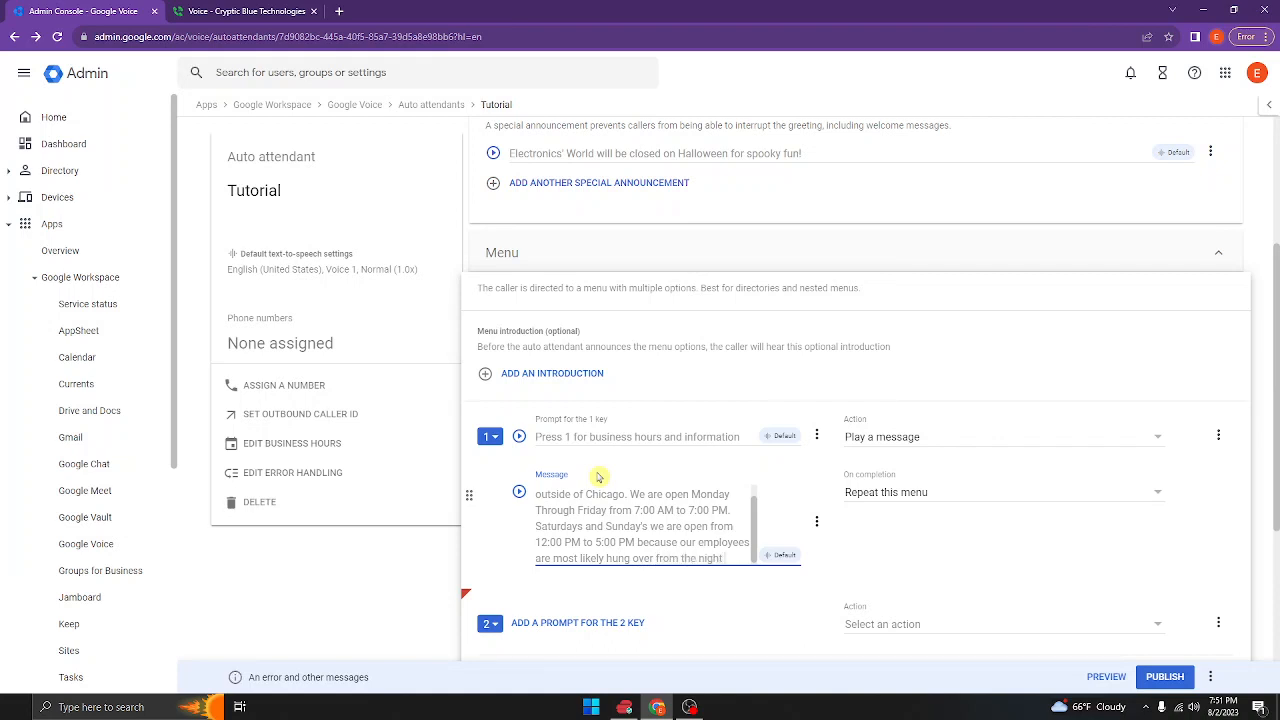
type(" before! P")
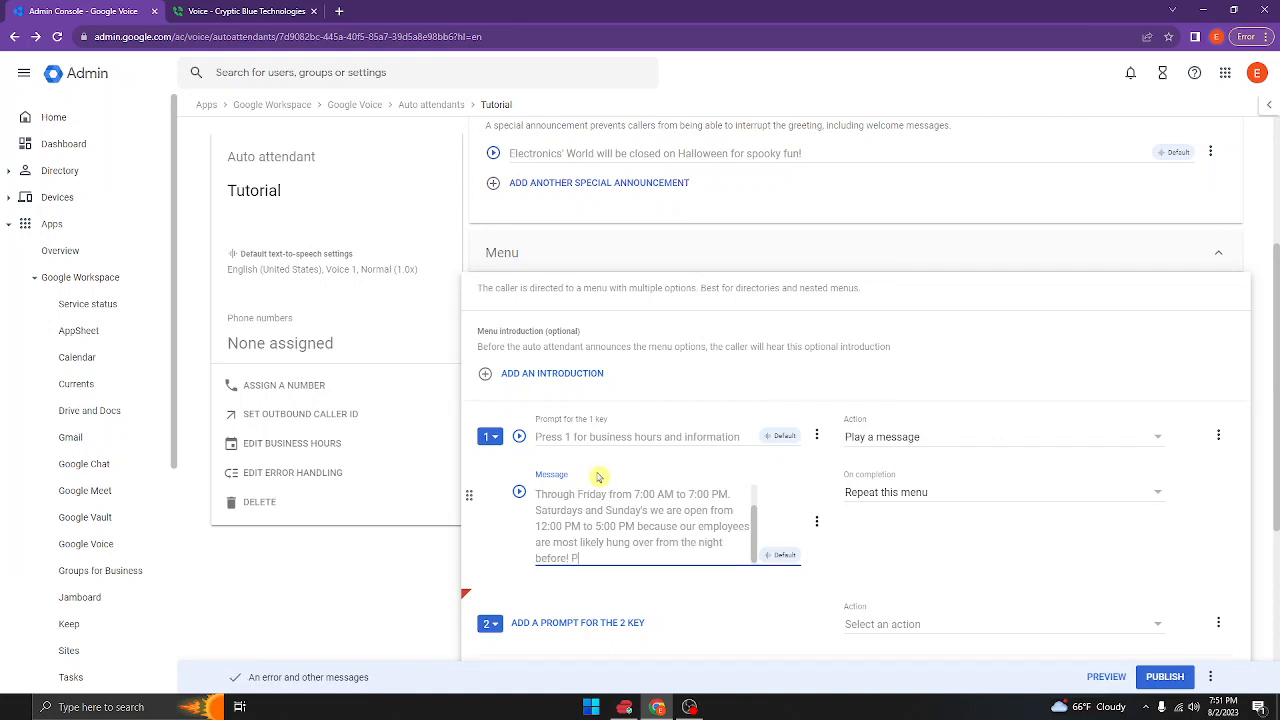
type("arty on Bitches!")
left_click(870, 525)
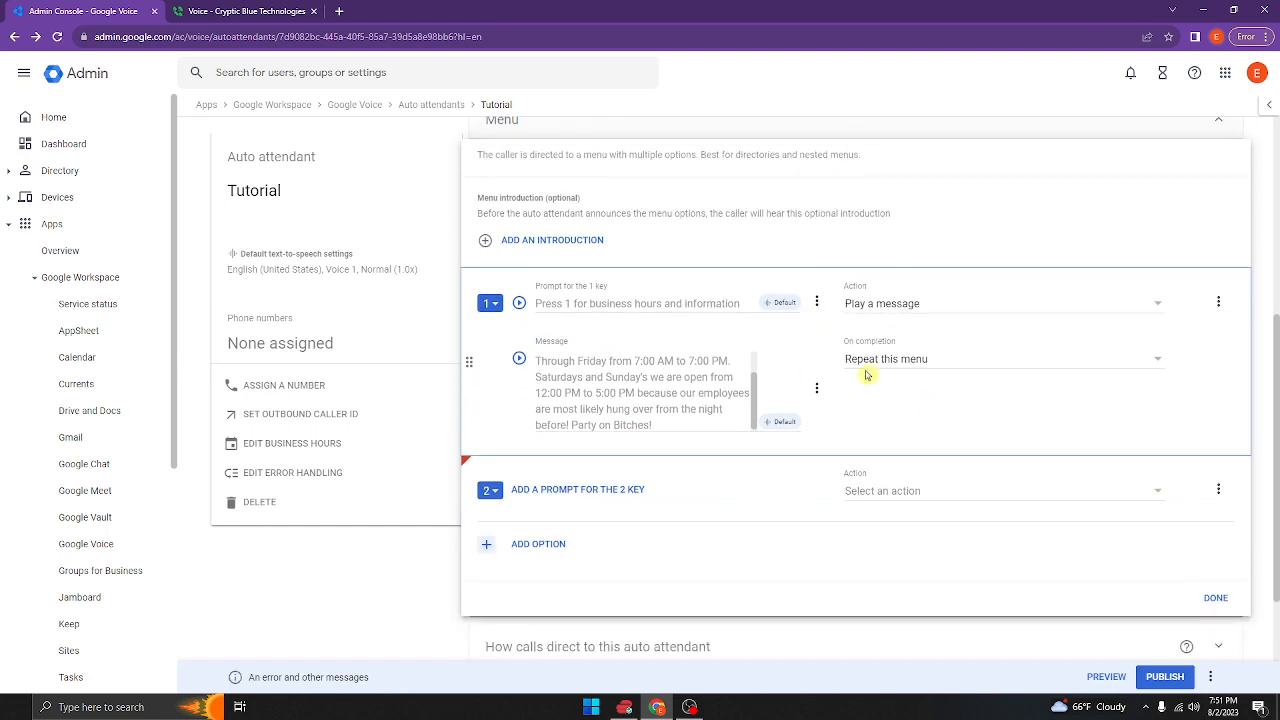
Add a text-to-speech prompt for the 2 key reading "Press 2 to connect to a specific department."
left_click(617, 490)
left_click(614, 526)
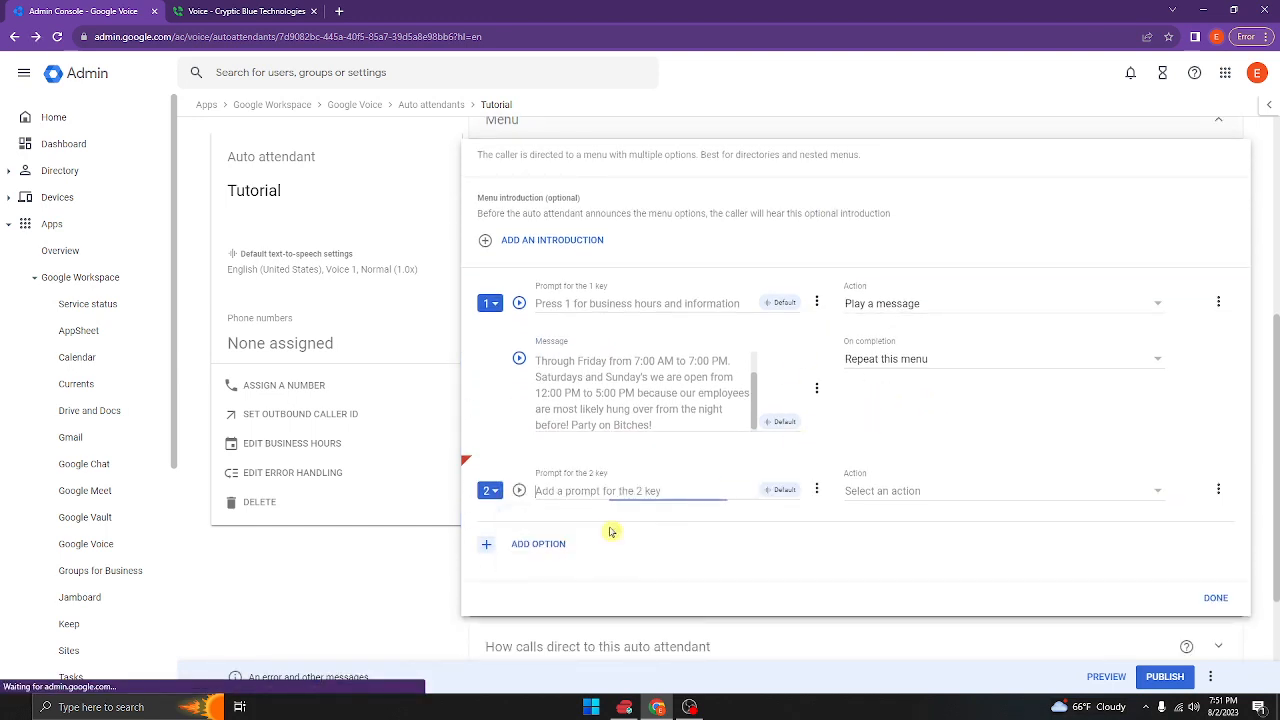
type("Pr")
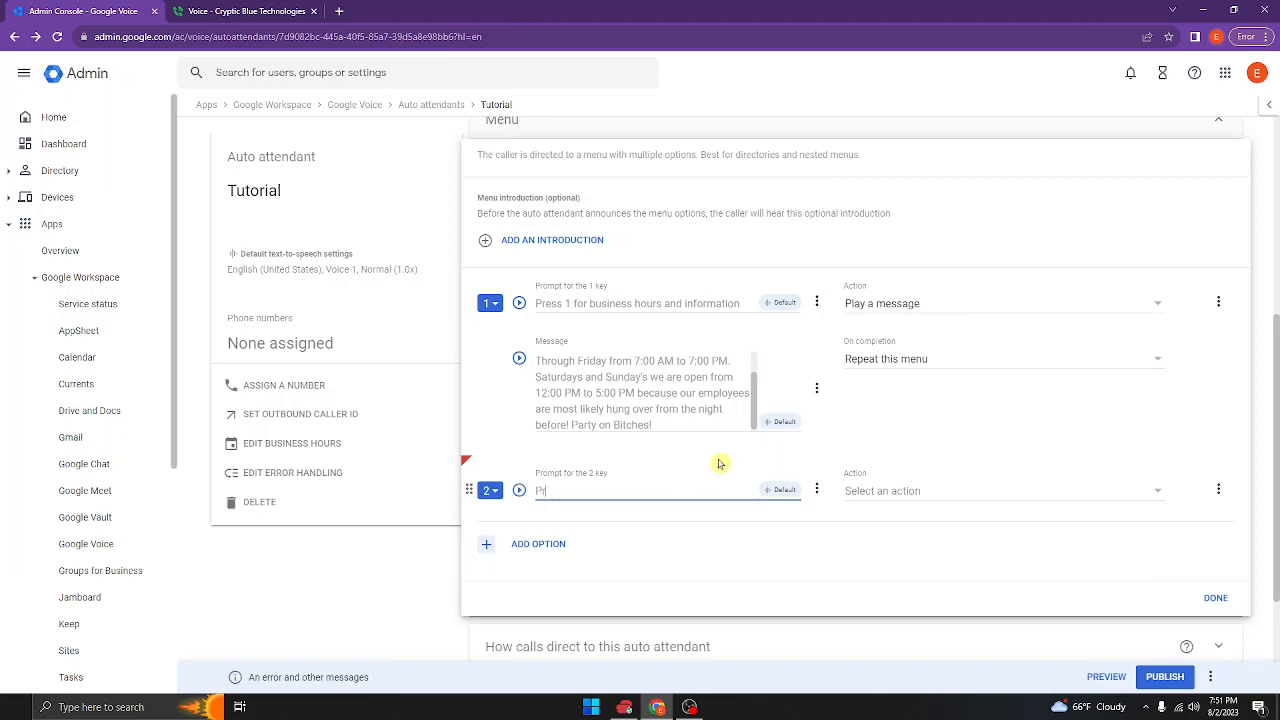
type("ess 2 to connect to a specfic")
key("BackSpace")
key("BackSpace")
key("BackSpace")
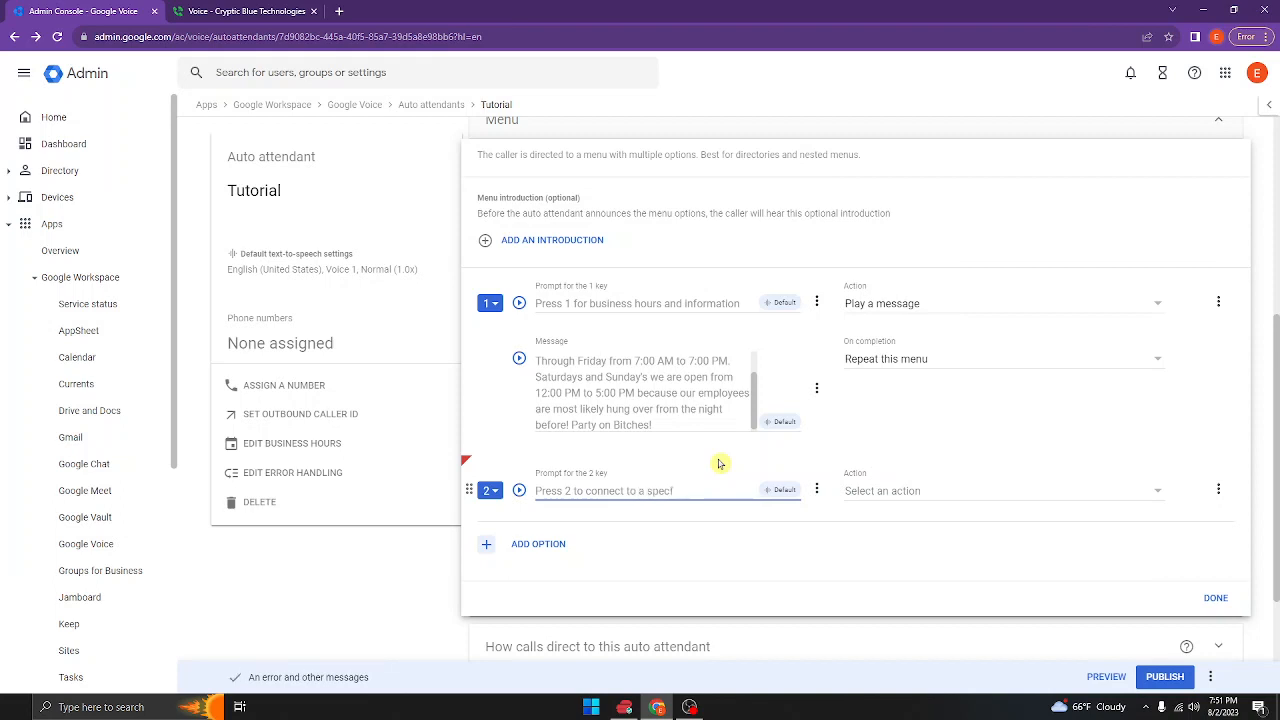
type("fic department.")
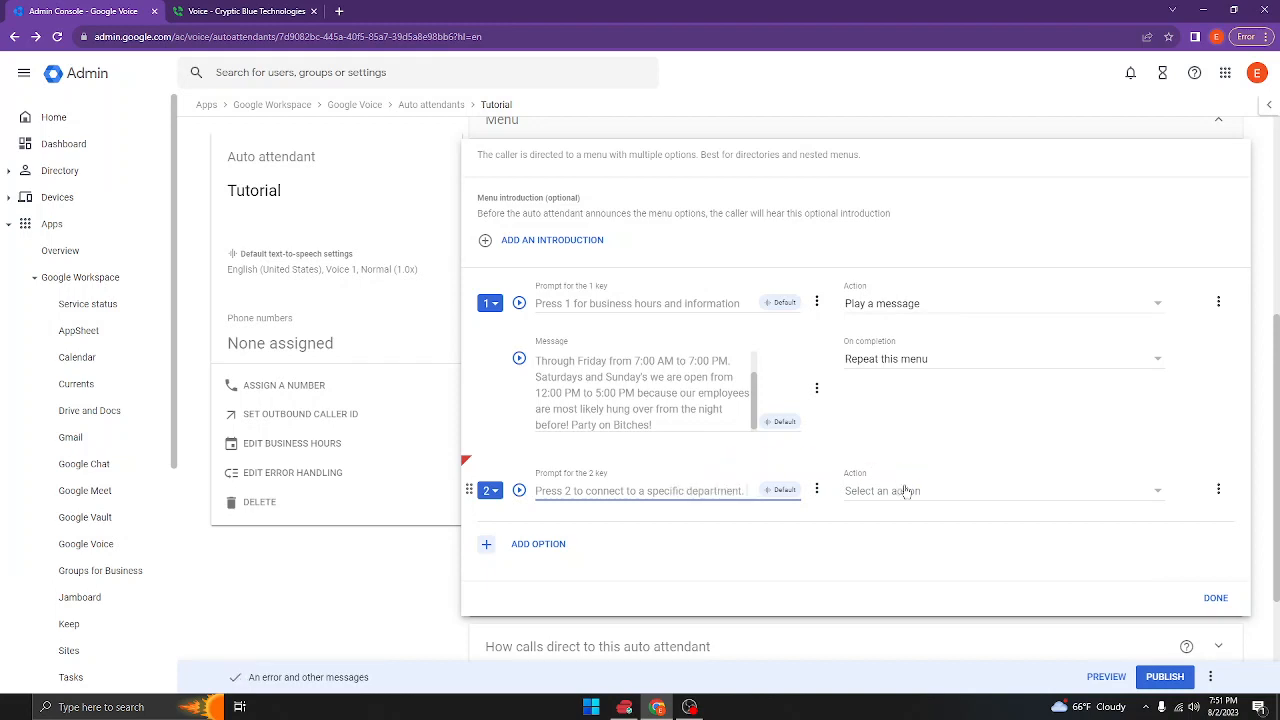
Set the 2 key's action to continue to a submenu, name it "Department Selection", and open that submenu for editing
left_click(905, 490)
left_click(930, 530)
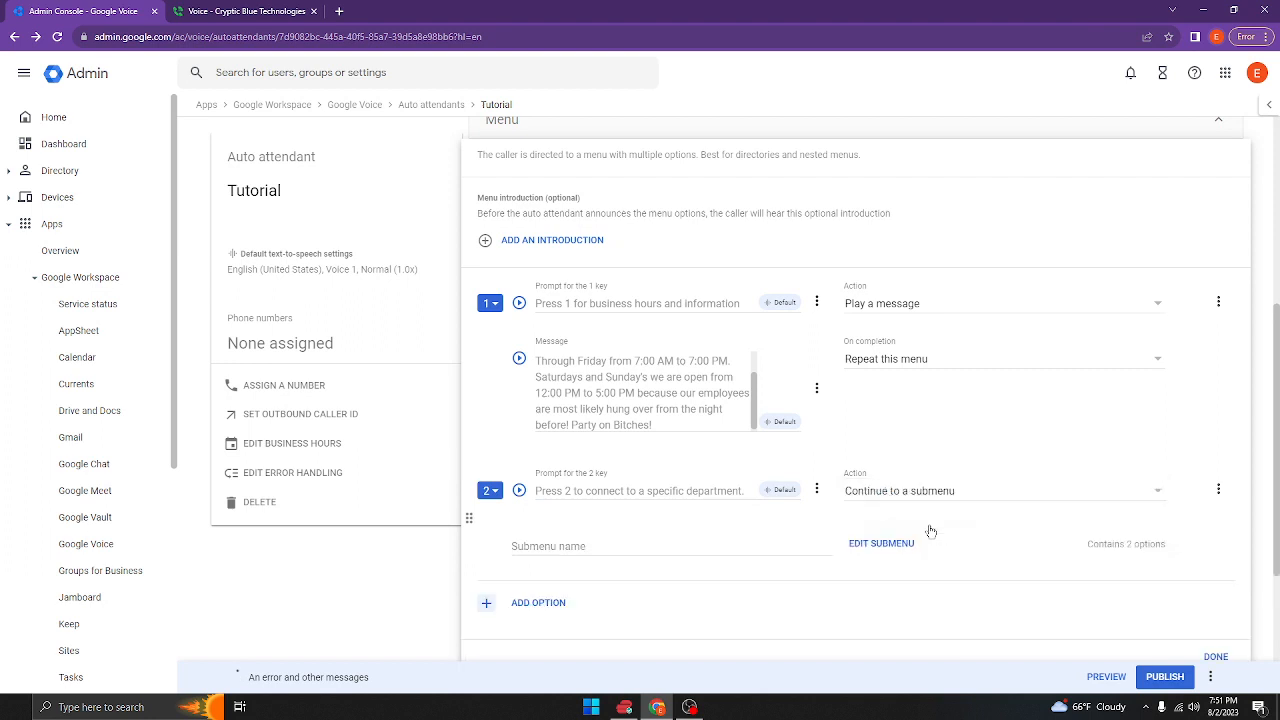
left_click(726, 549)
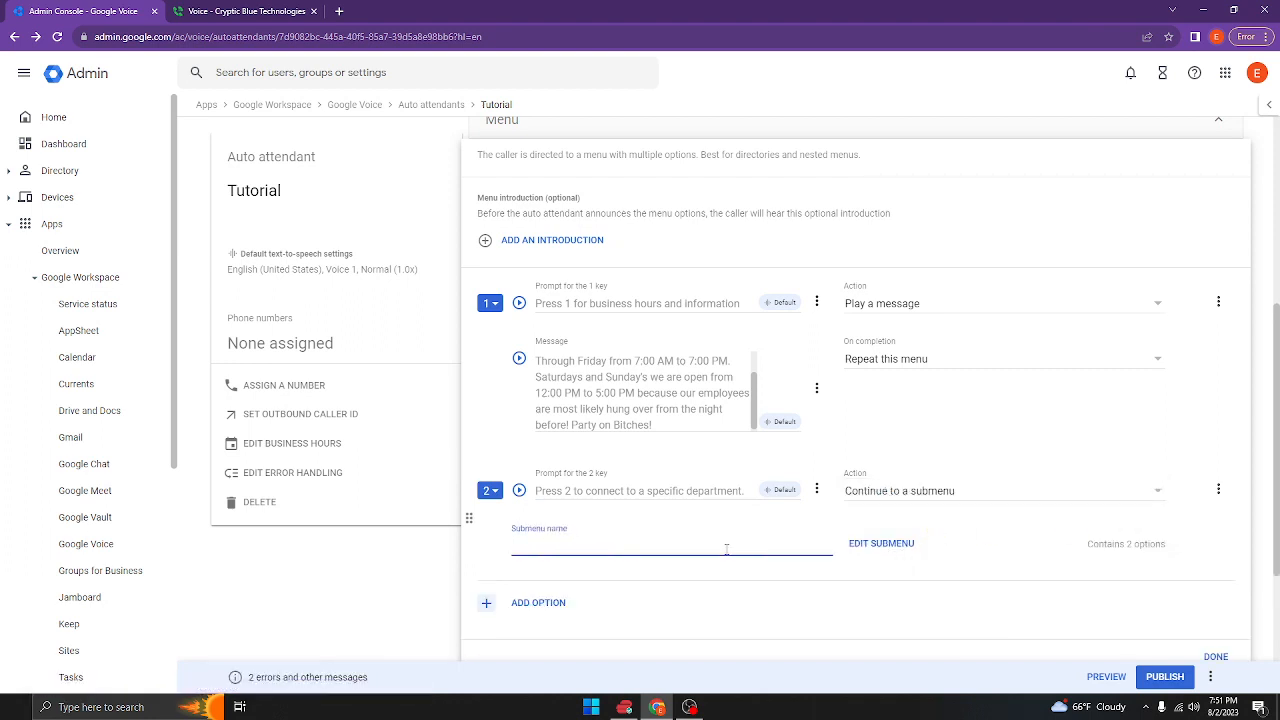
type("Department Se")
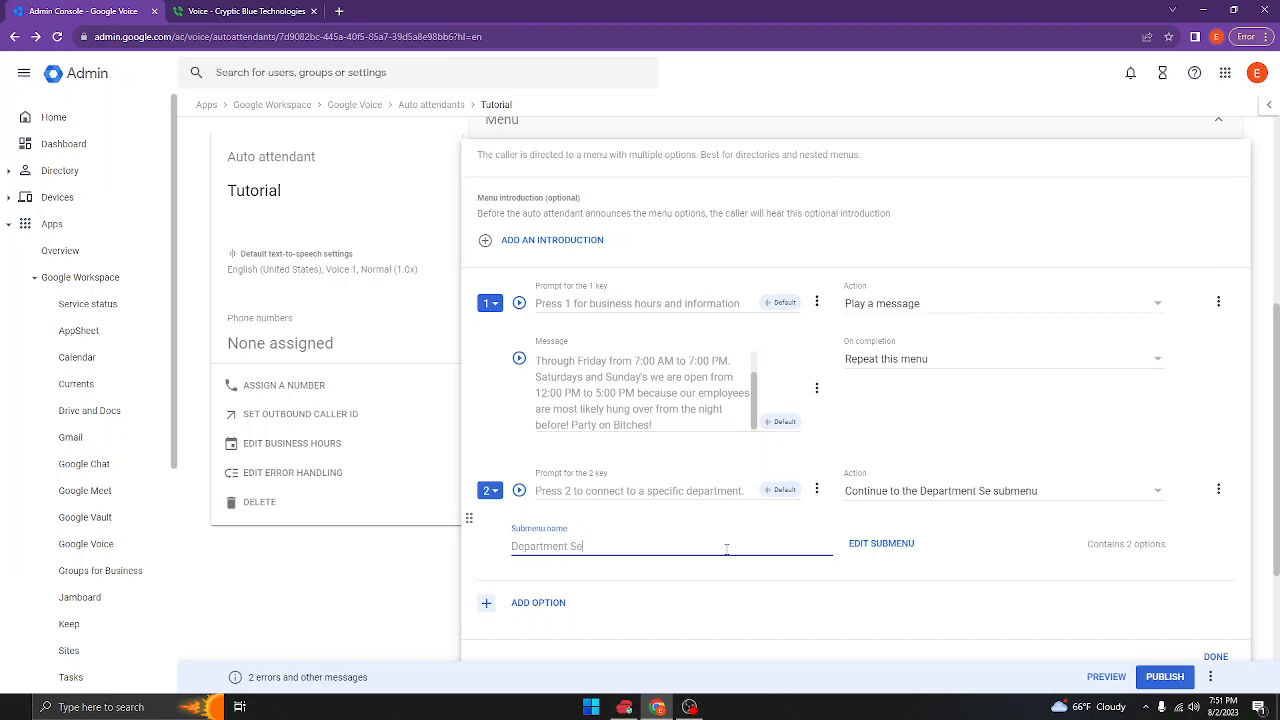
type("lection")
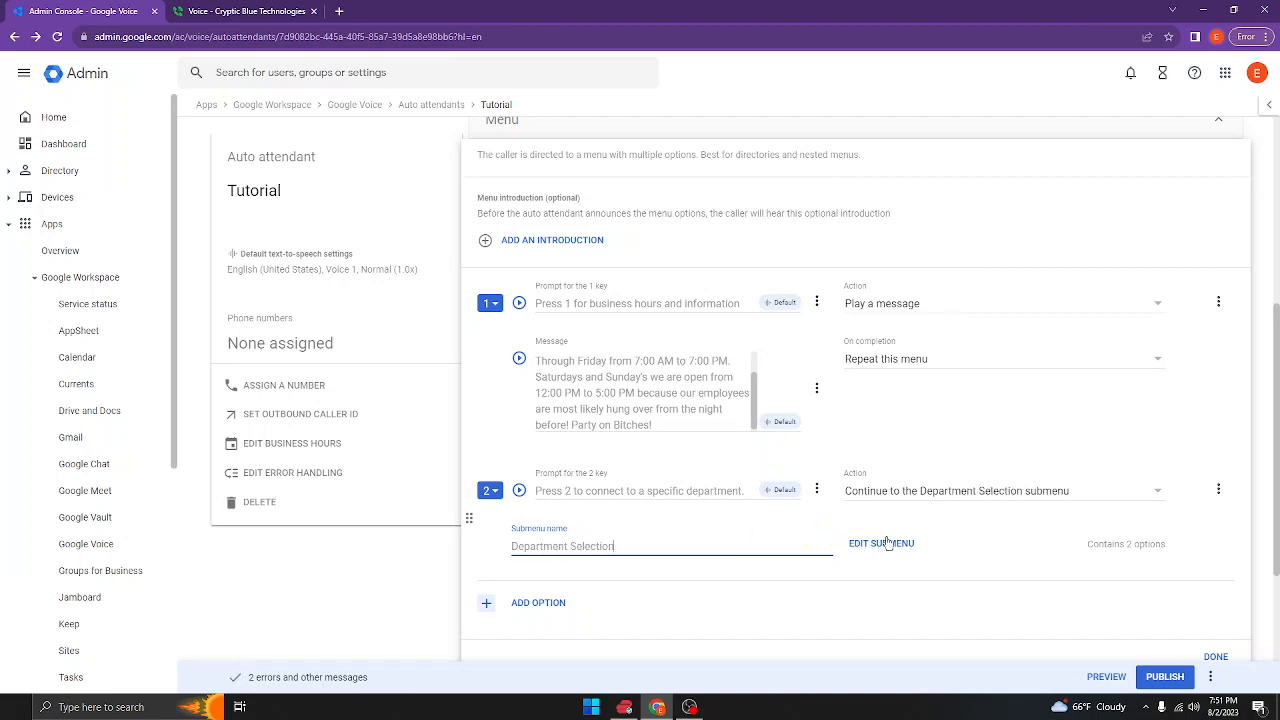
left_click(887, 542)
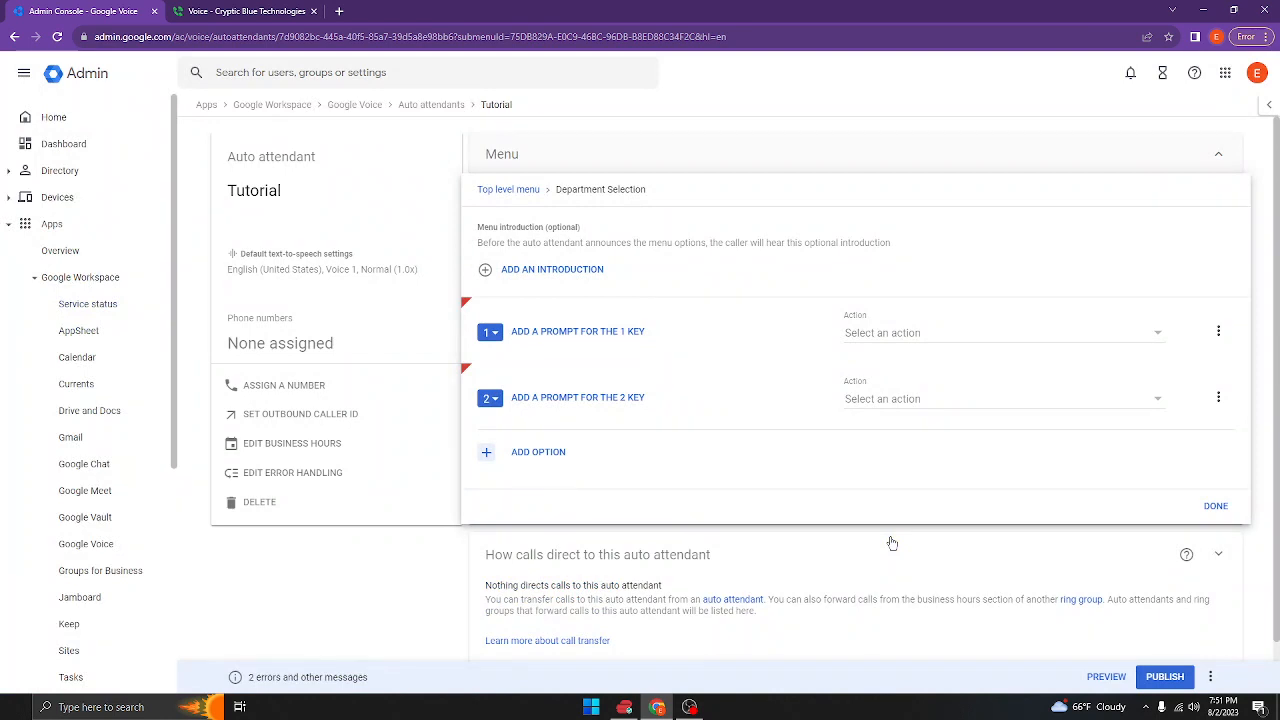
Add a text-to-speech prompt for the submenu's 1 key reading "Press 1 for Computers"
left_click(612, 335)
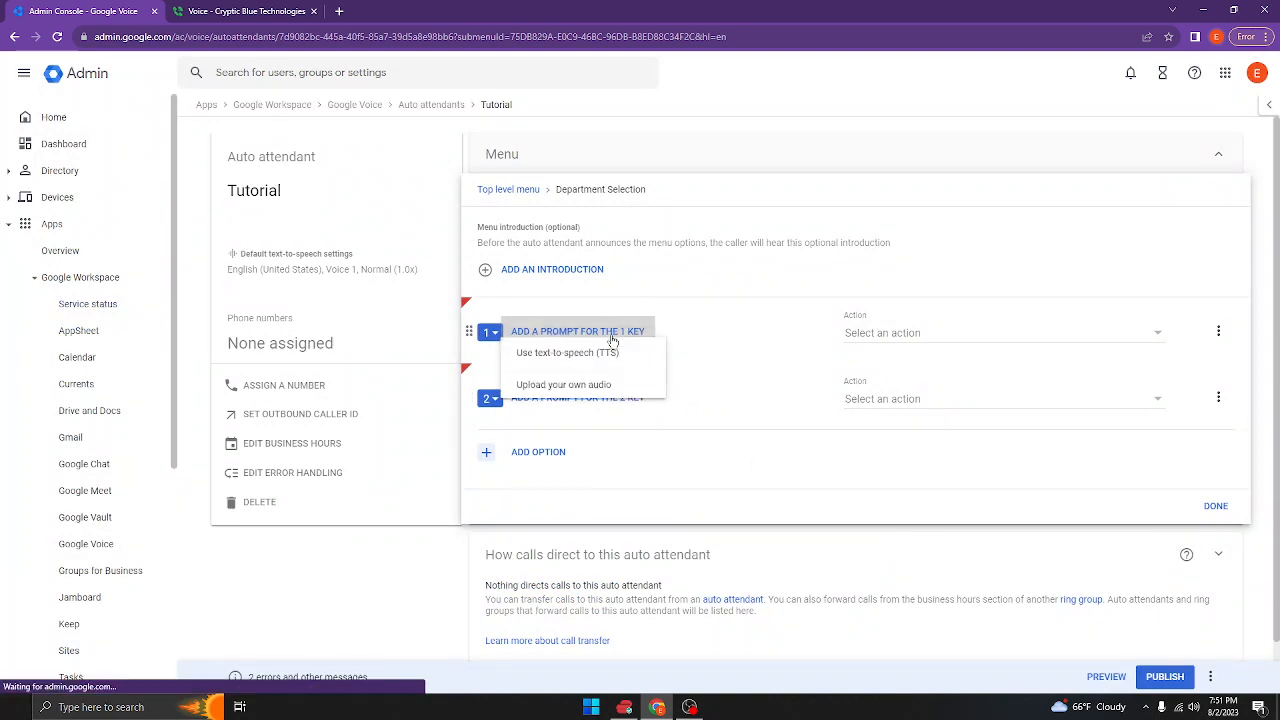
left_click(606, 368)
type("P")
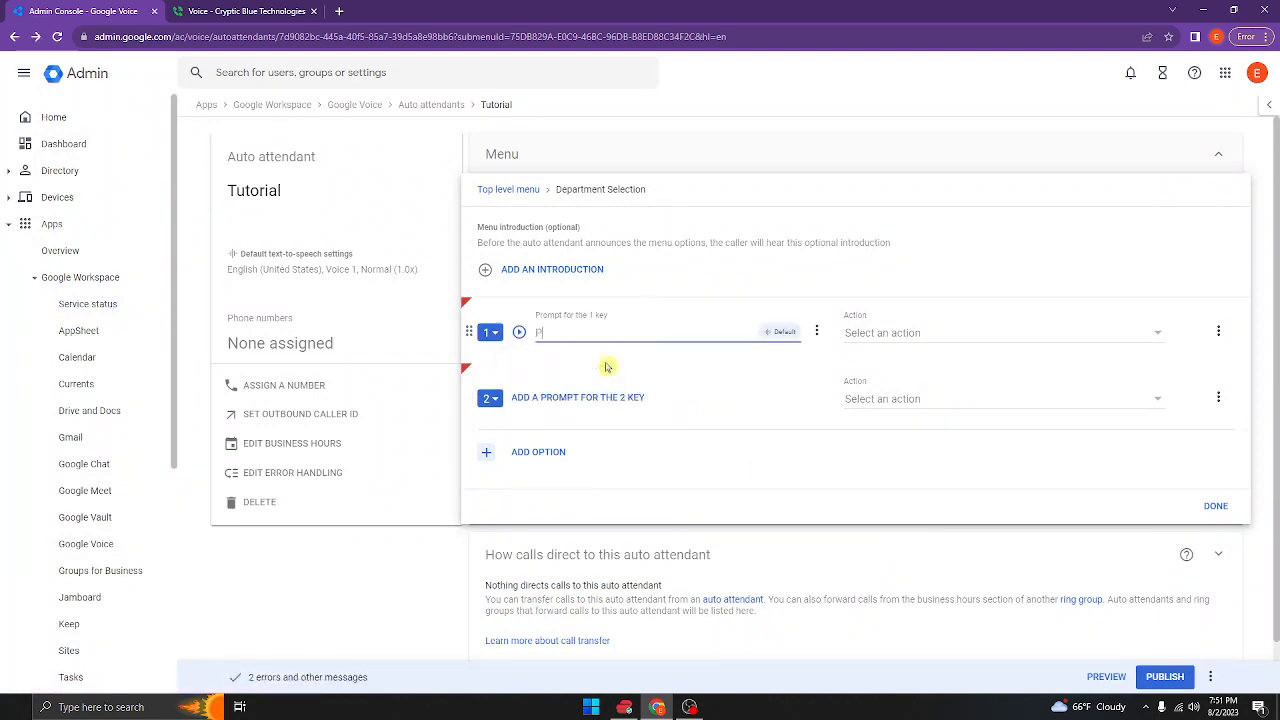
type("ress 1 for Computers")
Add a text-to-speech prompt for the submenu's 2 key reading "Press 2 for Cell Phones"
left_click(577, 399)
left_click(566, 443)
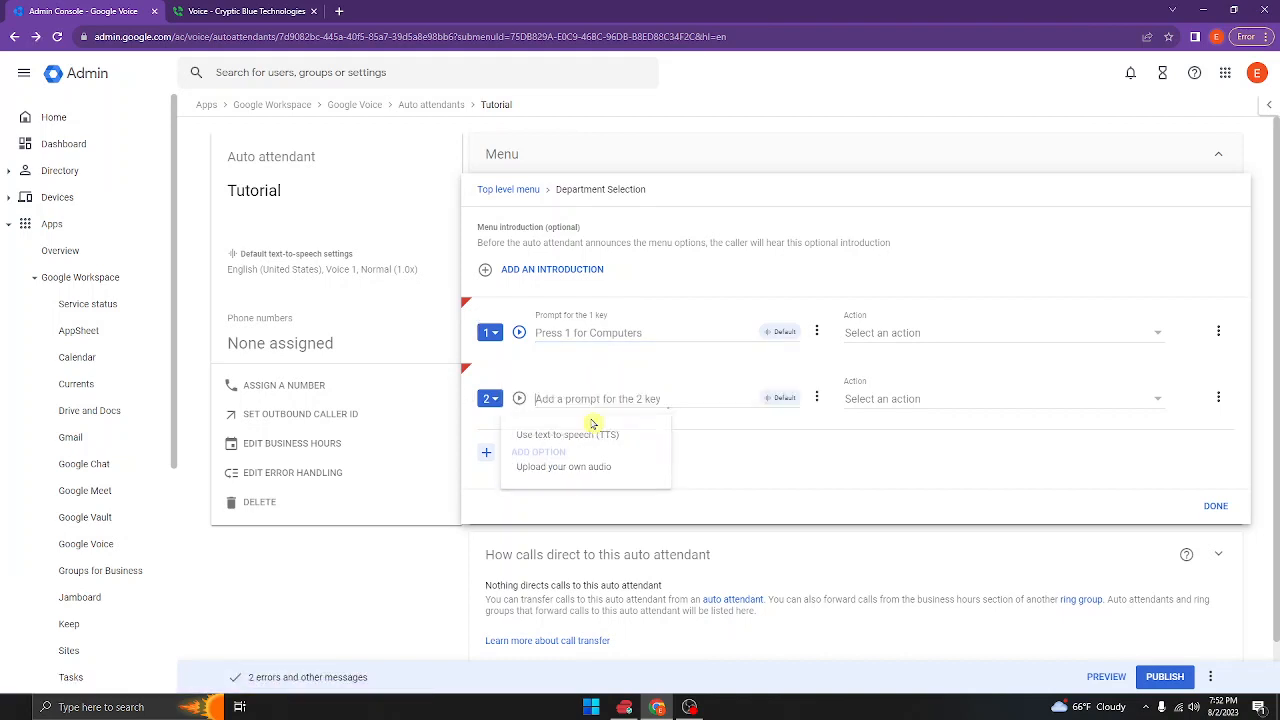
type("Press 3")
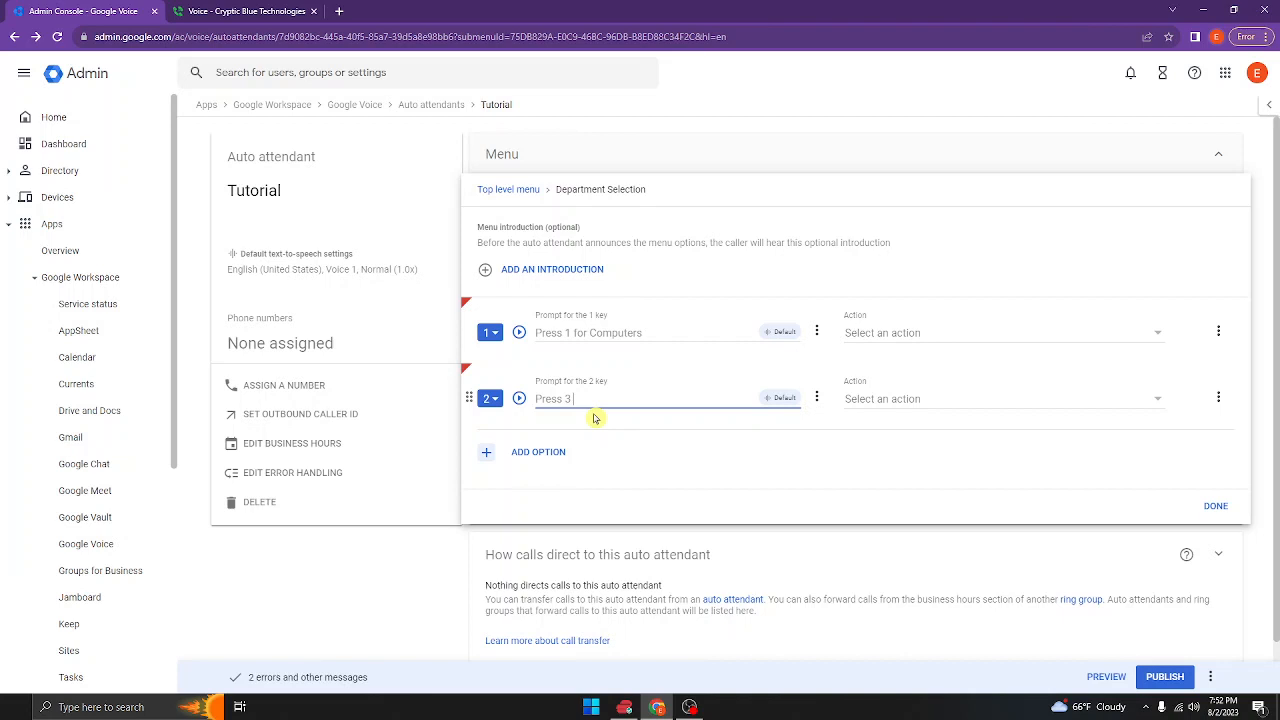
key("BackSpace")
key("BackSpace")
type("2 for Cell Phones")
Add a third submenu option with the text-to-speech prompt "Press 3 for Televisions and Home Cinema"
left_click(548, 452)
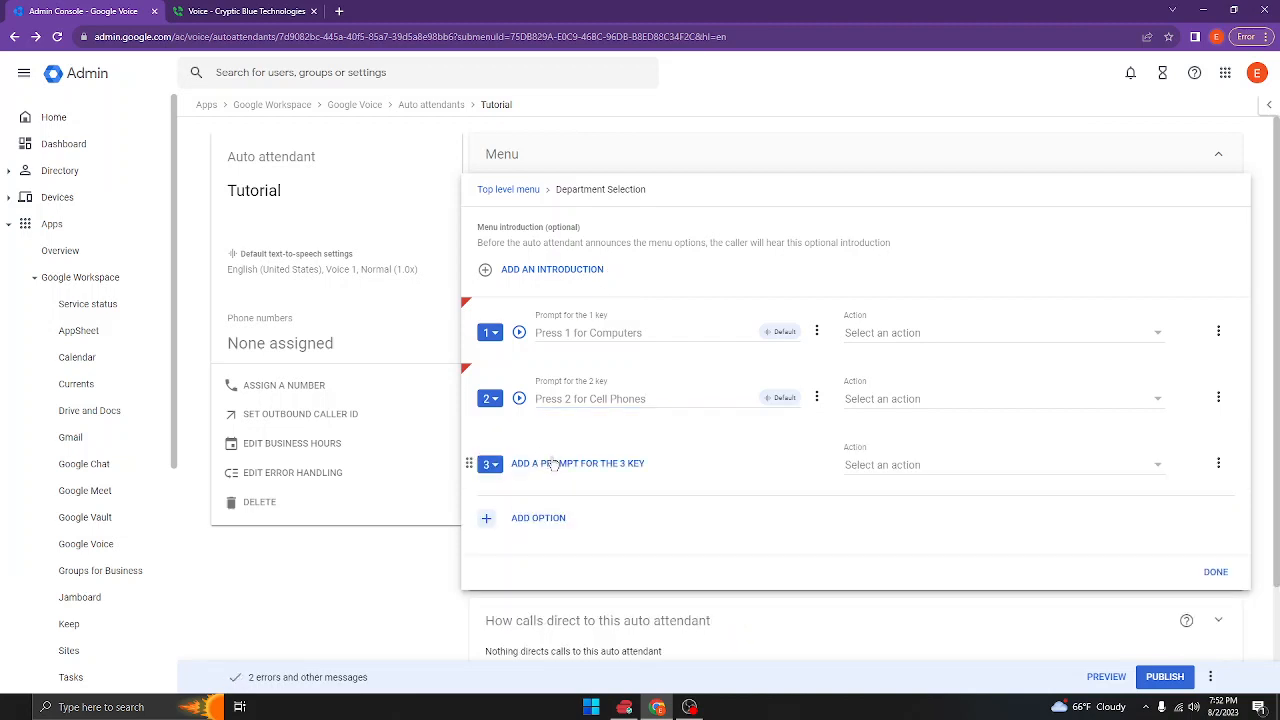
left_click(555, 465)
left_click(600, 500)
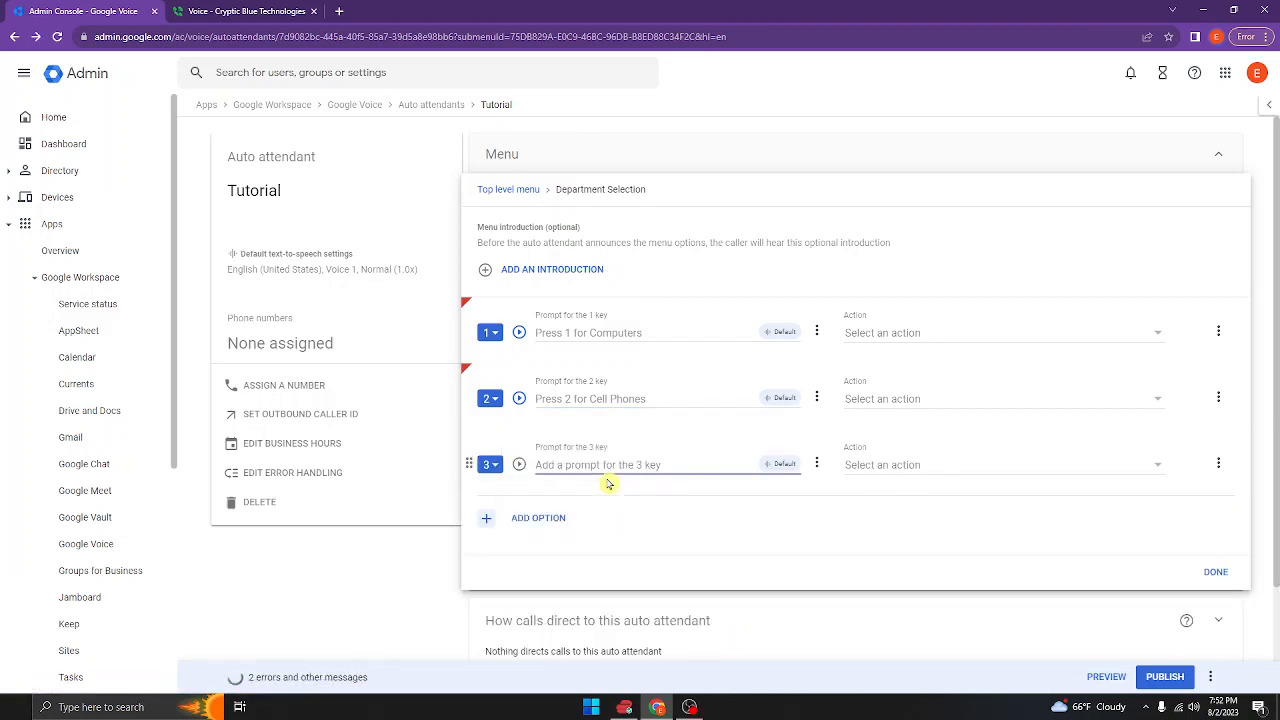
type("Press 3")
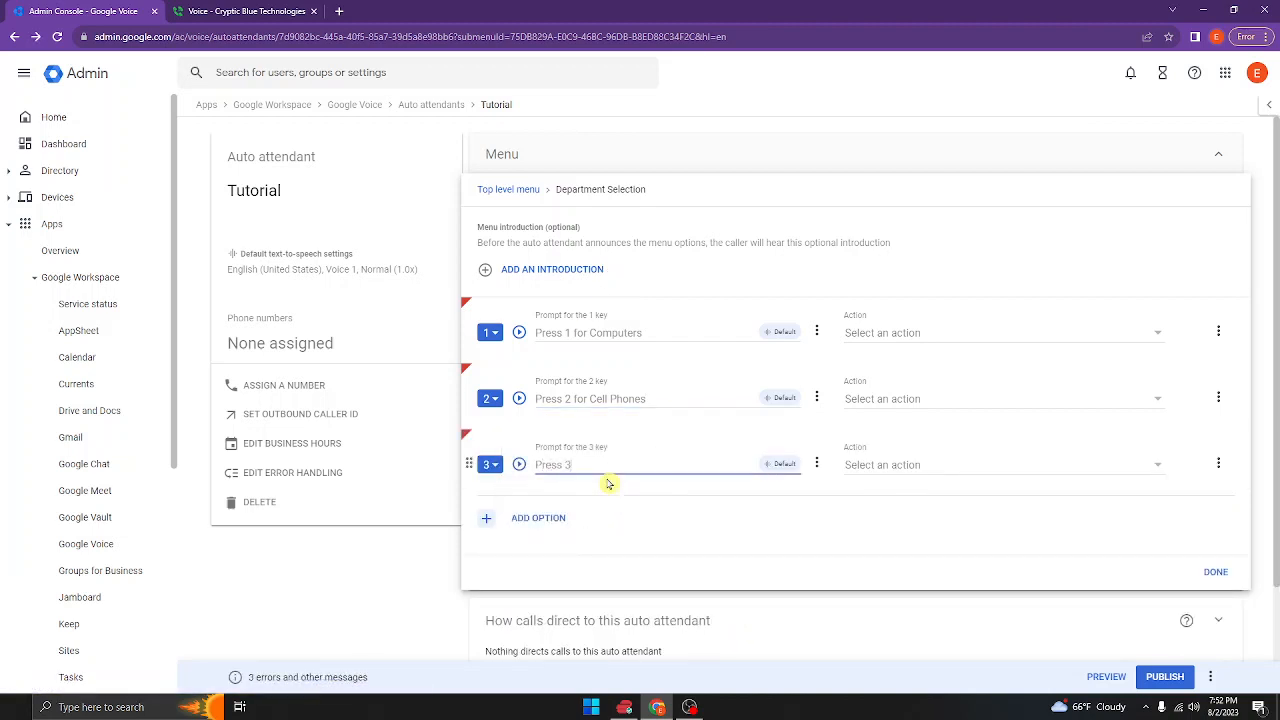
type(" for Television")
type("s and Home Cl")
type("nema")
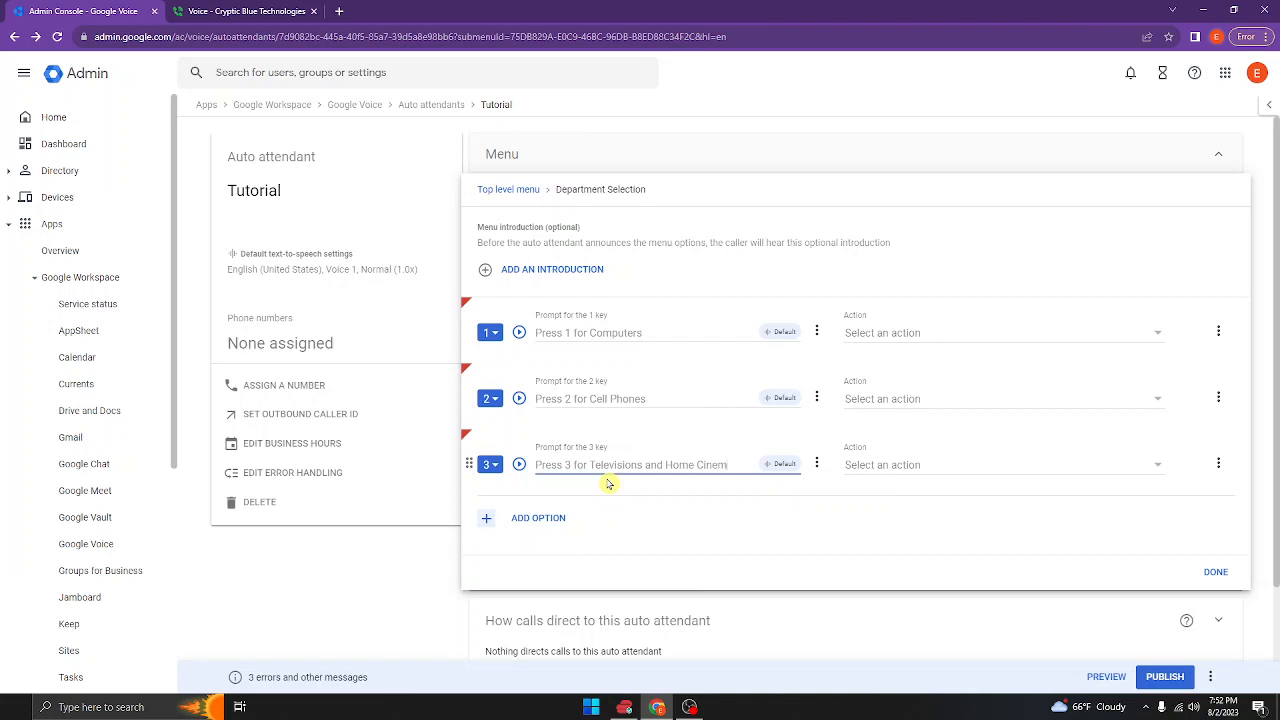
Add a fourth submenu option with the text-to-speech prompt "Press 4 for Stereo Electronics"
left_click(545, 520)
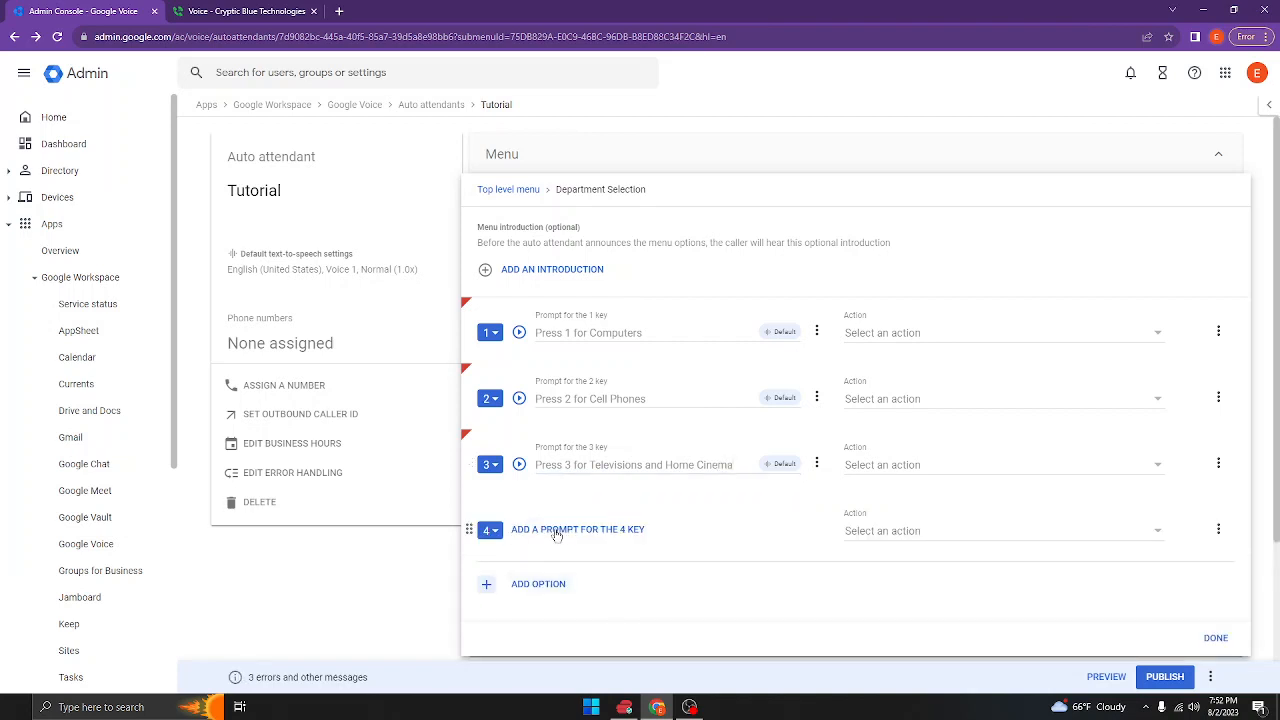
left_click(543, 529)
left_click(565, 566)
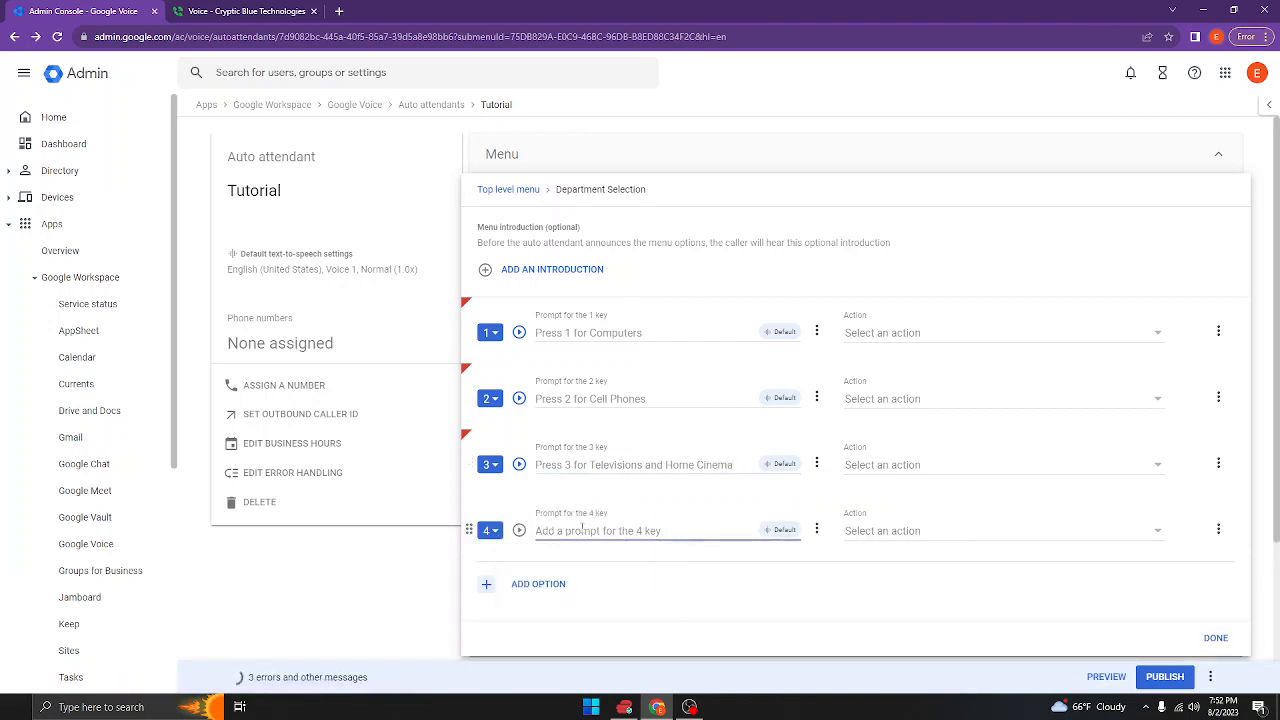
type("Press 4 for")
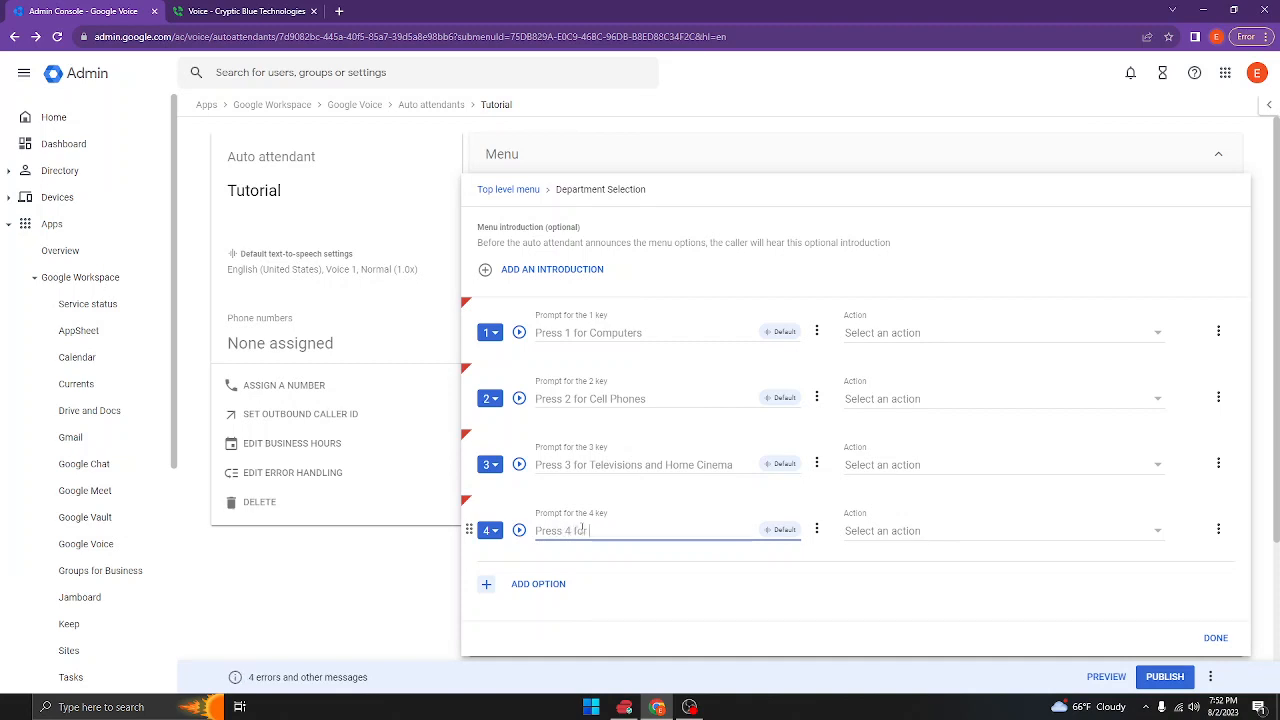
type(" Rtereo Electronics")
Add a fifth submenu option with the text-to-speech prompt "Press 5 for Customer Service"
left_click(560, 585)
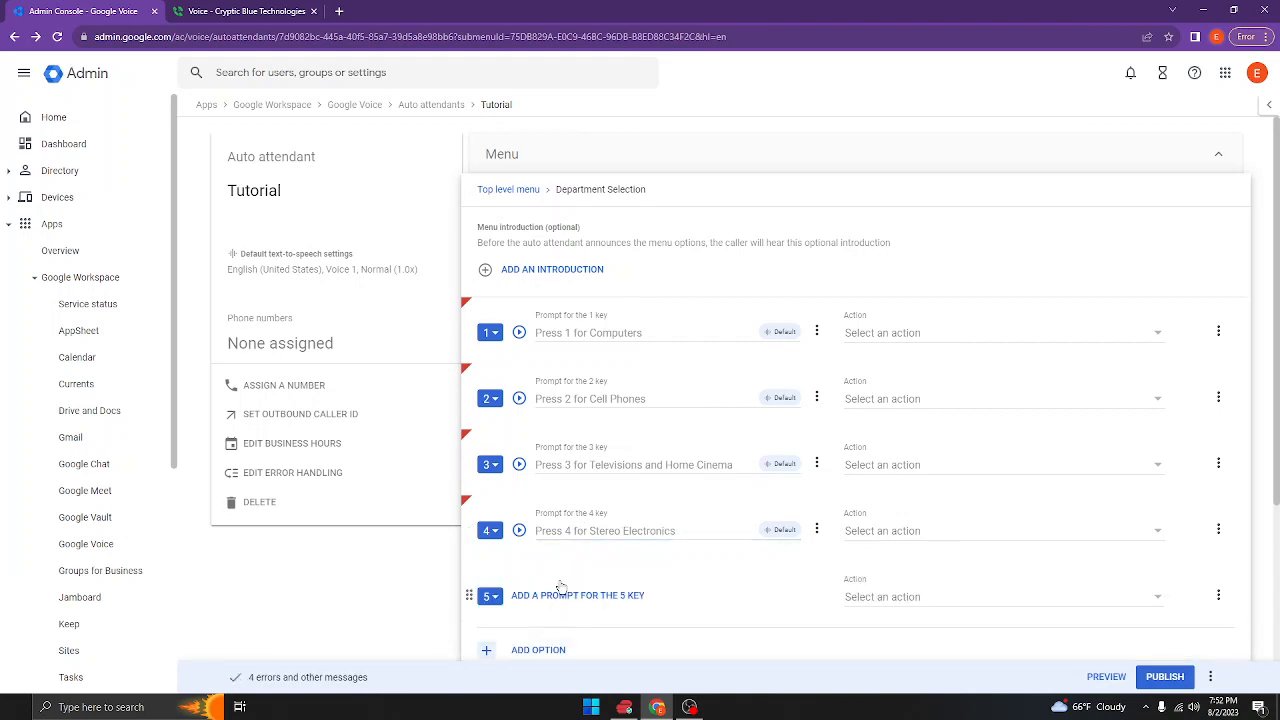
left_click(560, 588)
left_click(577, 621)
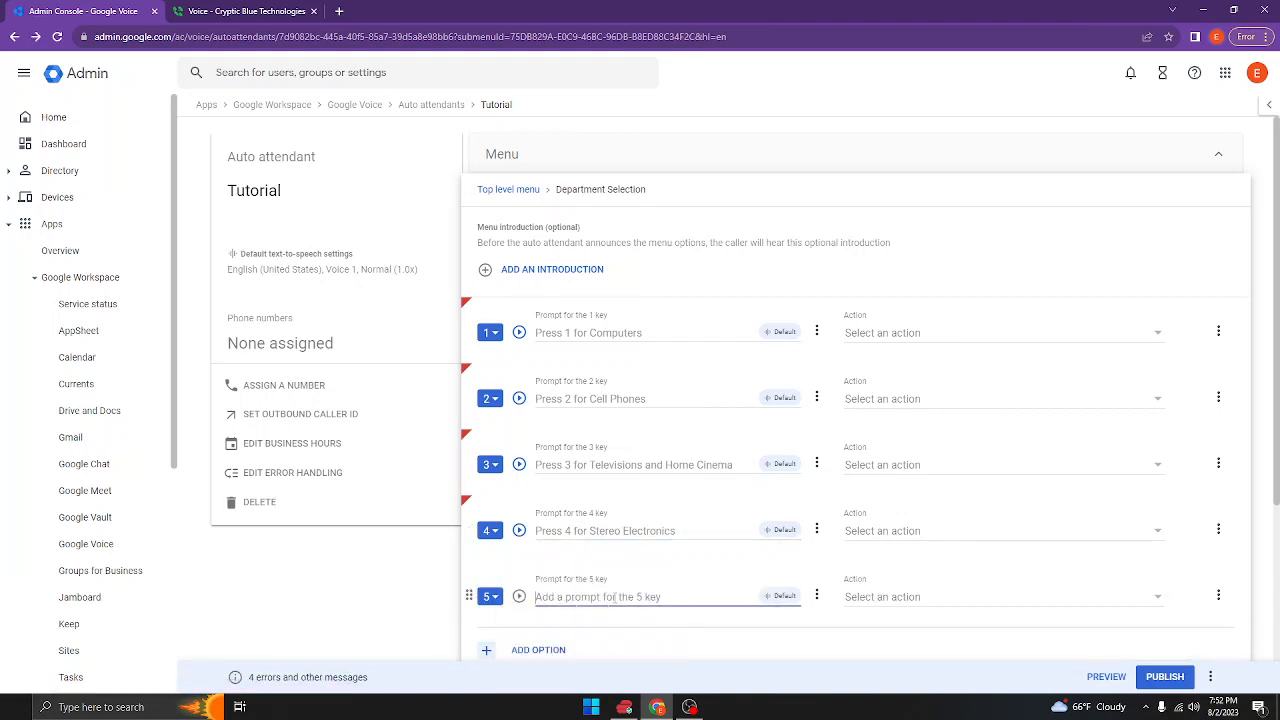
type("Press 5")
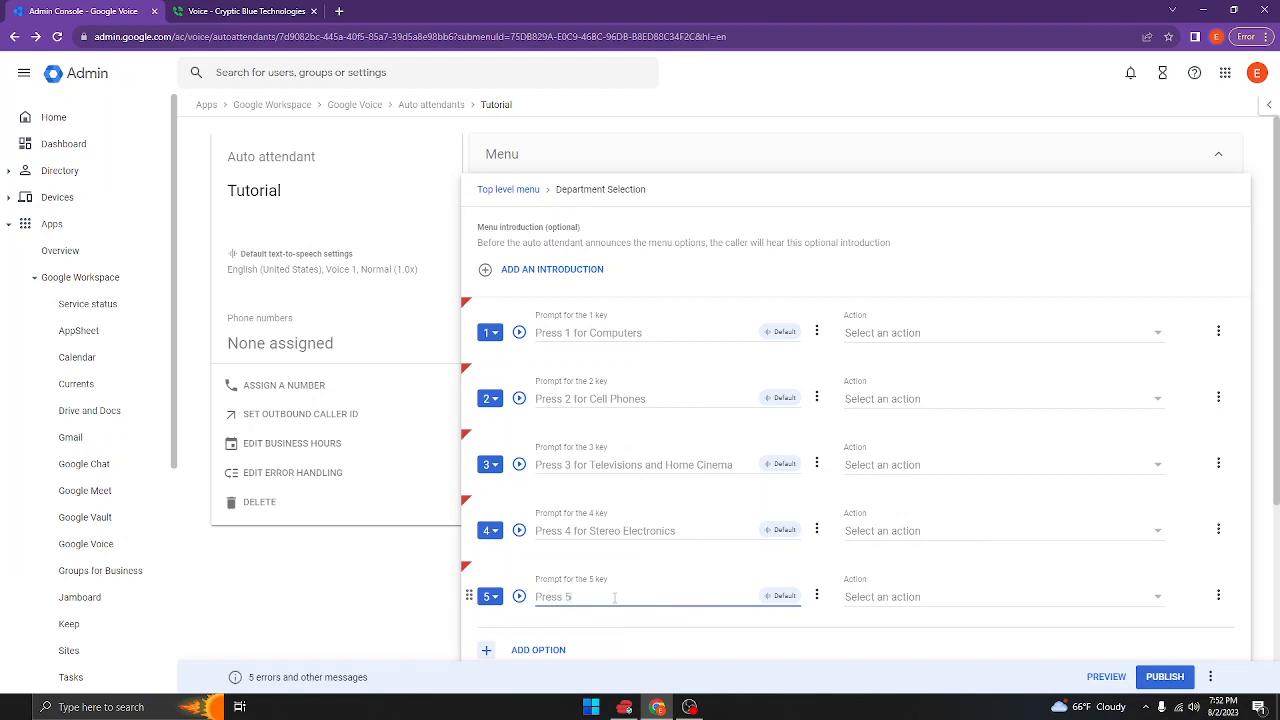
type(" for")
type("Customer Service")
Set the 1 key's action to transfer the caller and try the phone number and ring group transfer types
left_click(955, 341)
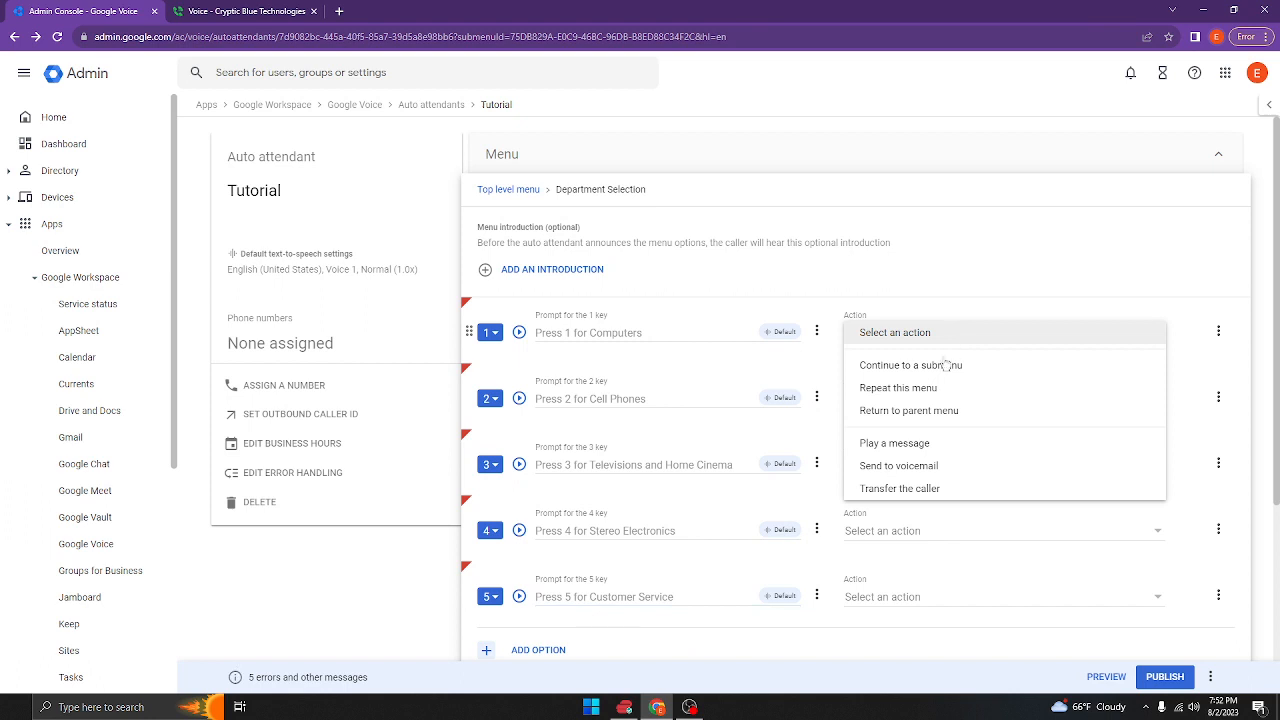
left_click(912, 496)
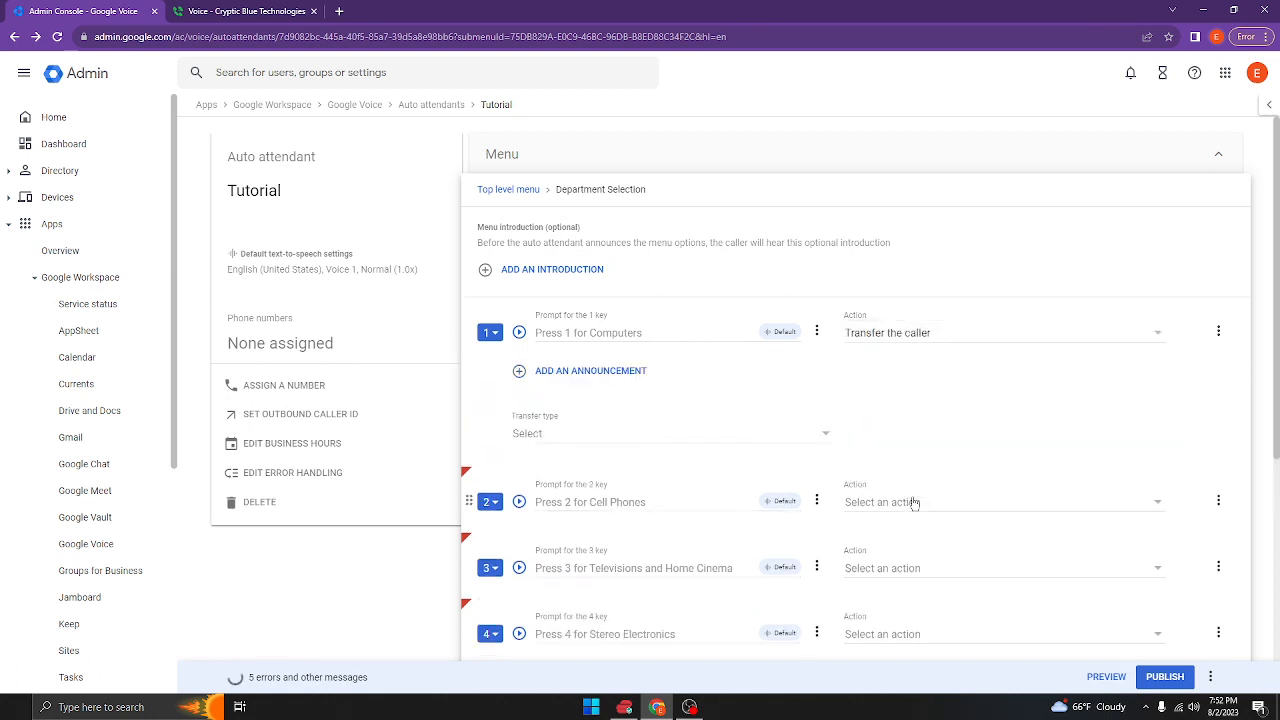
left_click(618, 435)
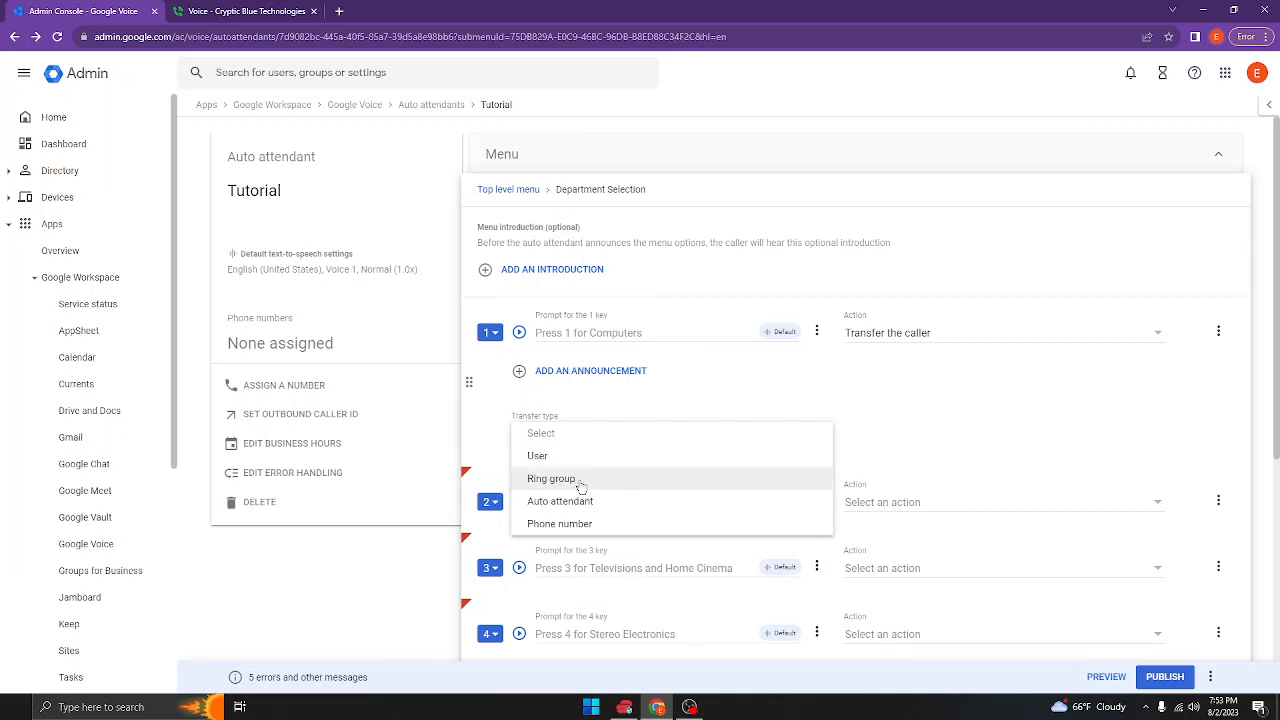
left_click(588, 523)
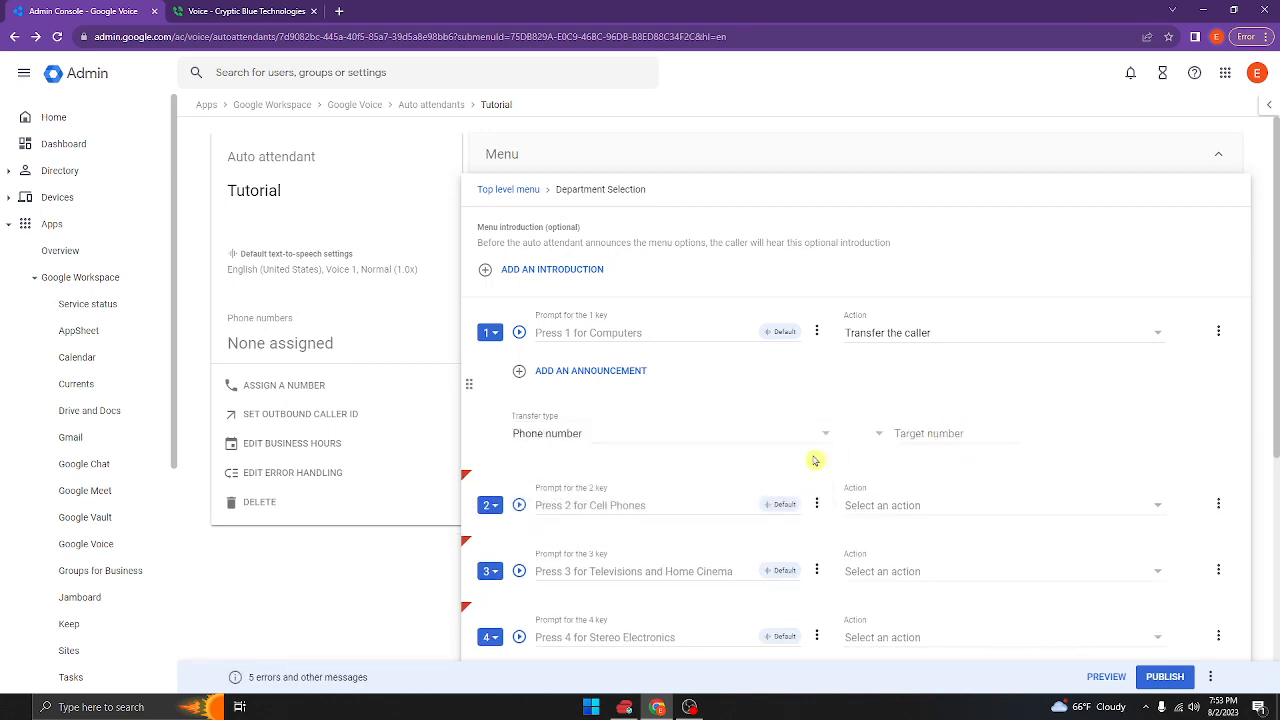
left_click(655, 450)
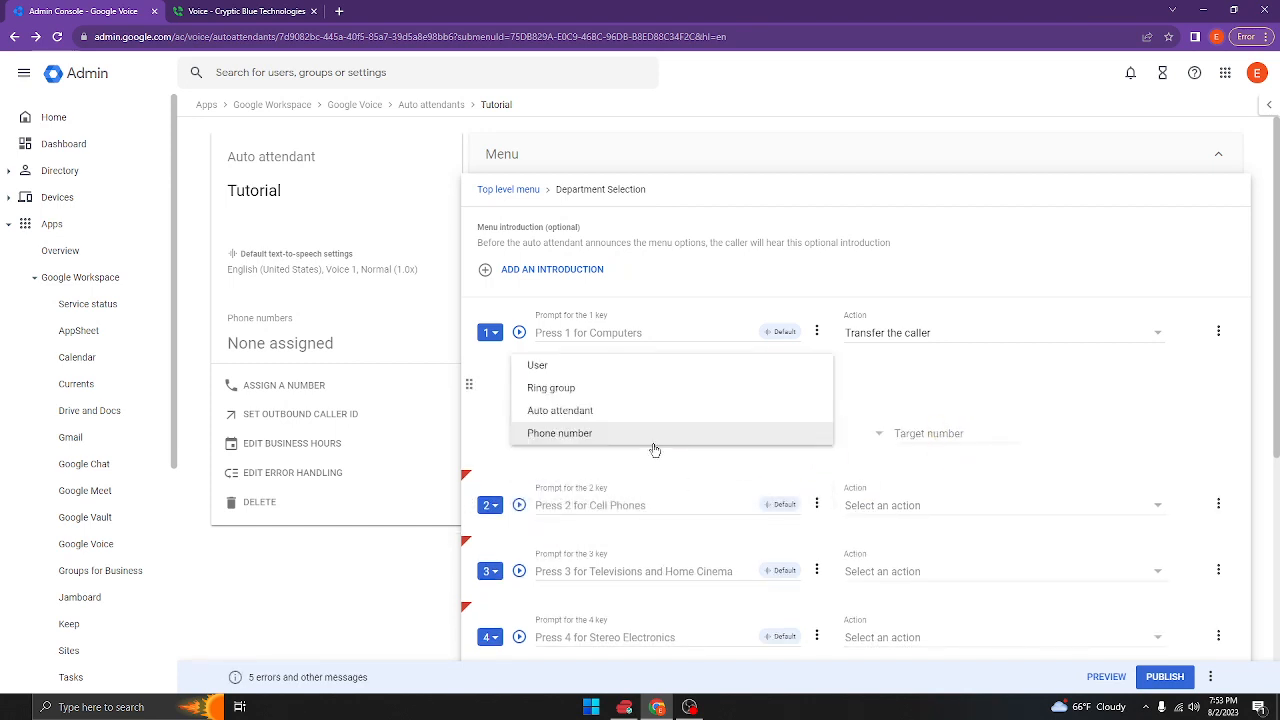
left_click(632, 398)
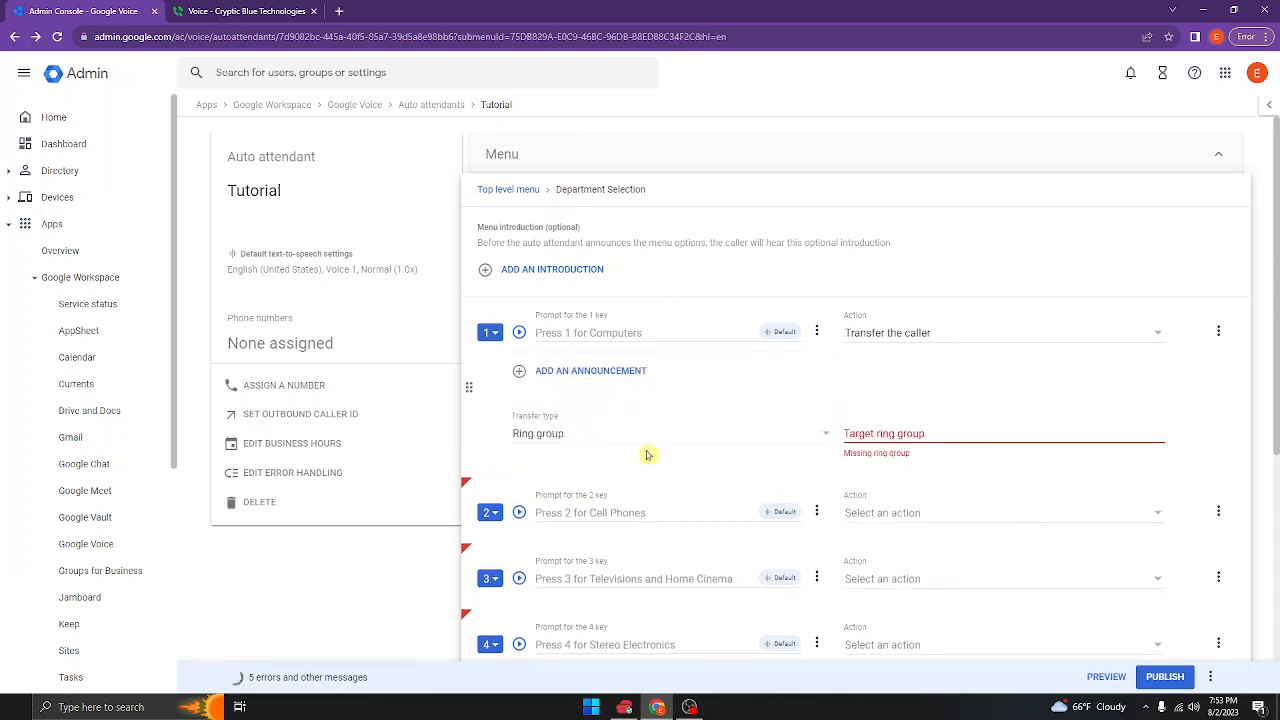
left_click(838, 438)
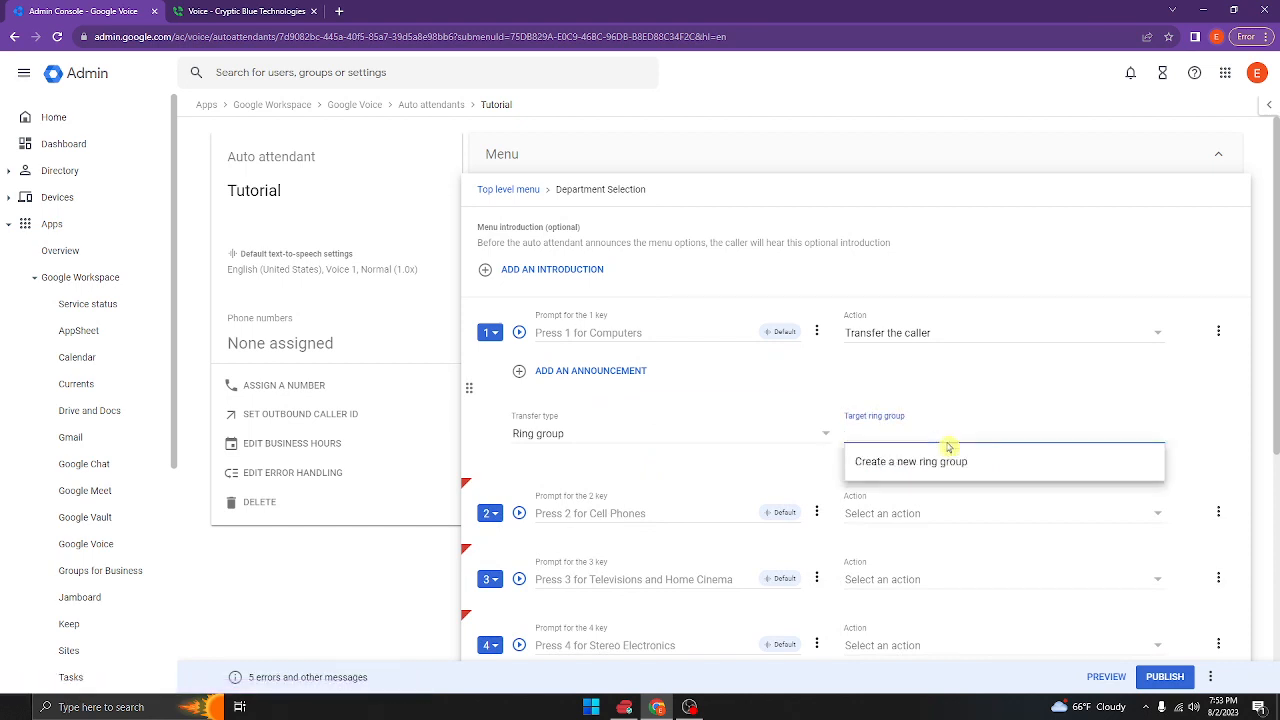
left_click(577, 441)
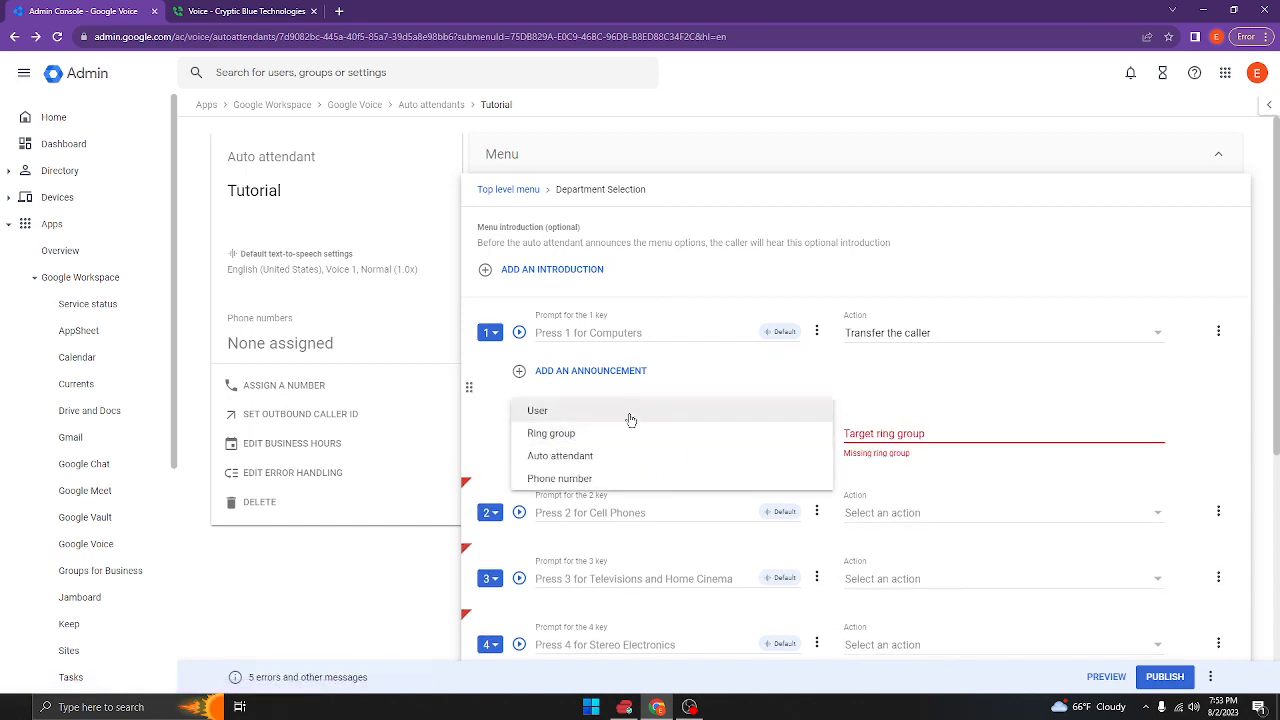
left_click(816, 382)
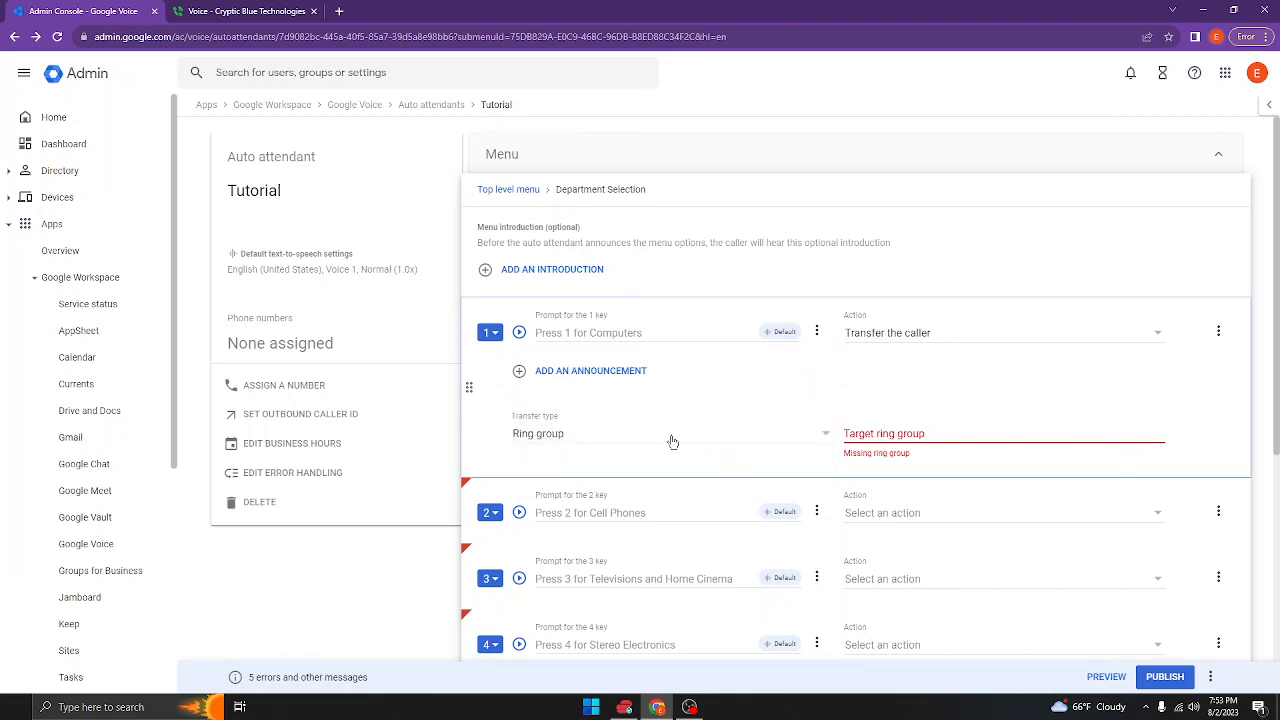
Set the action of all five Department Selection keys to return to the parent menu
left_click(916, 340)
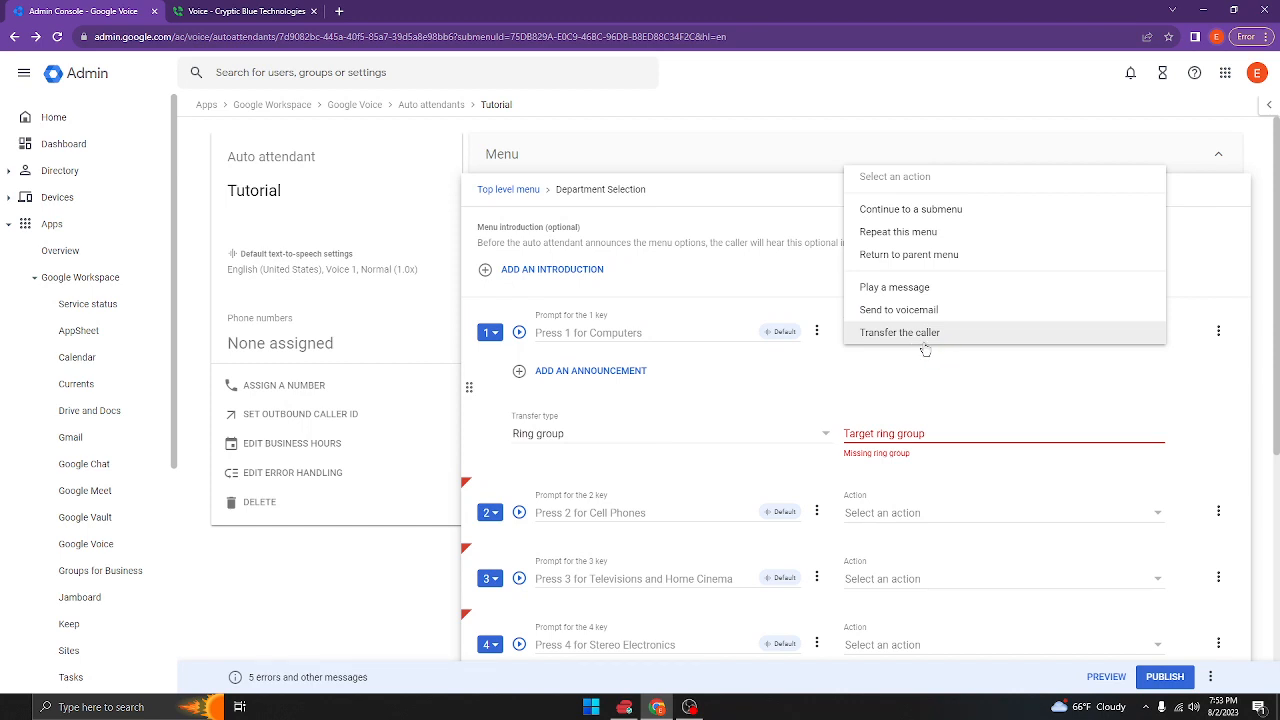
left_click(928, 256)
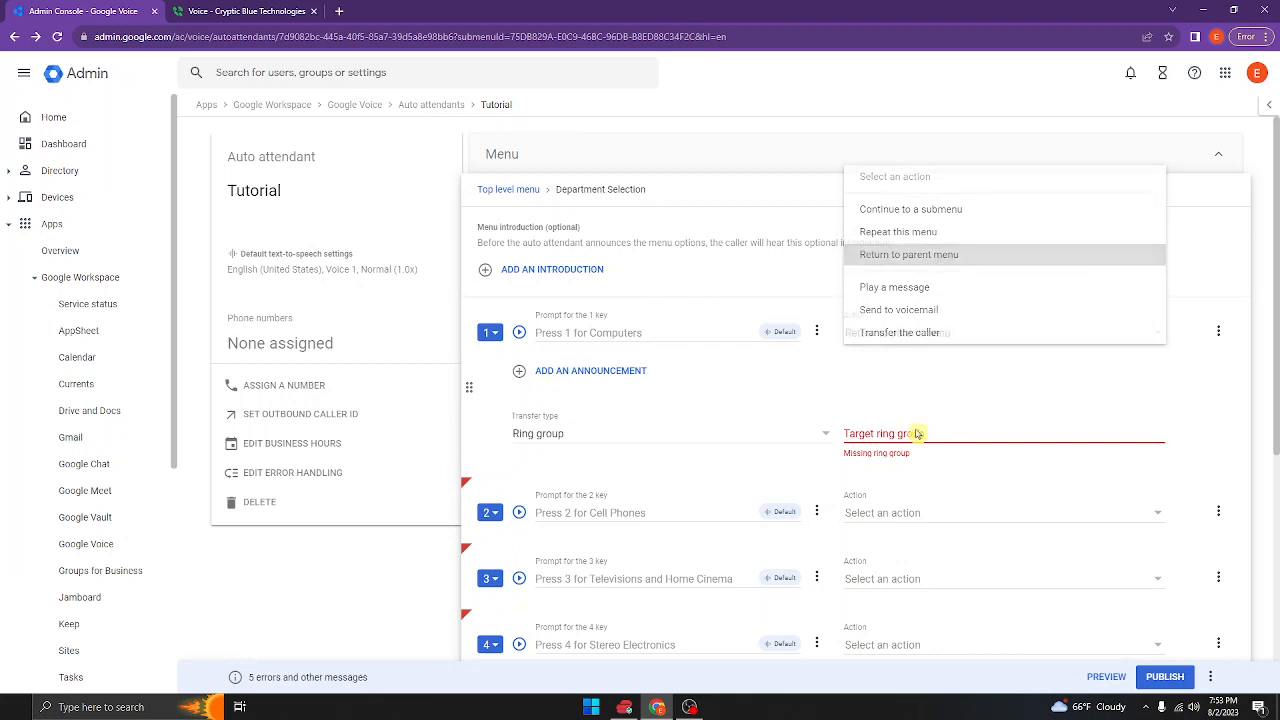
left_click(929, 400)
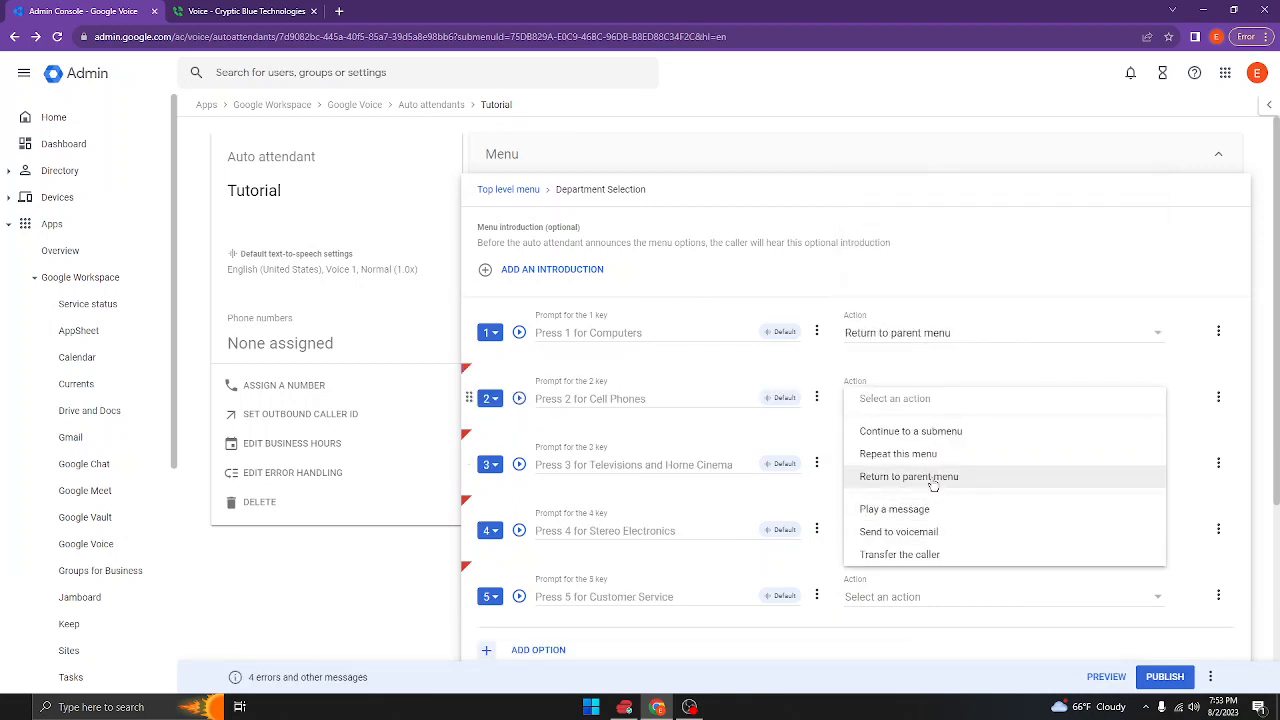
left_click(932, 479)
left_click(930, 464)
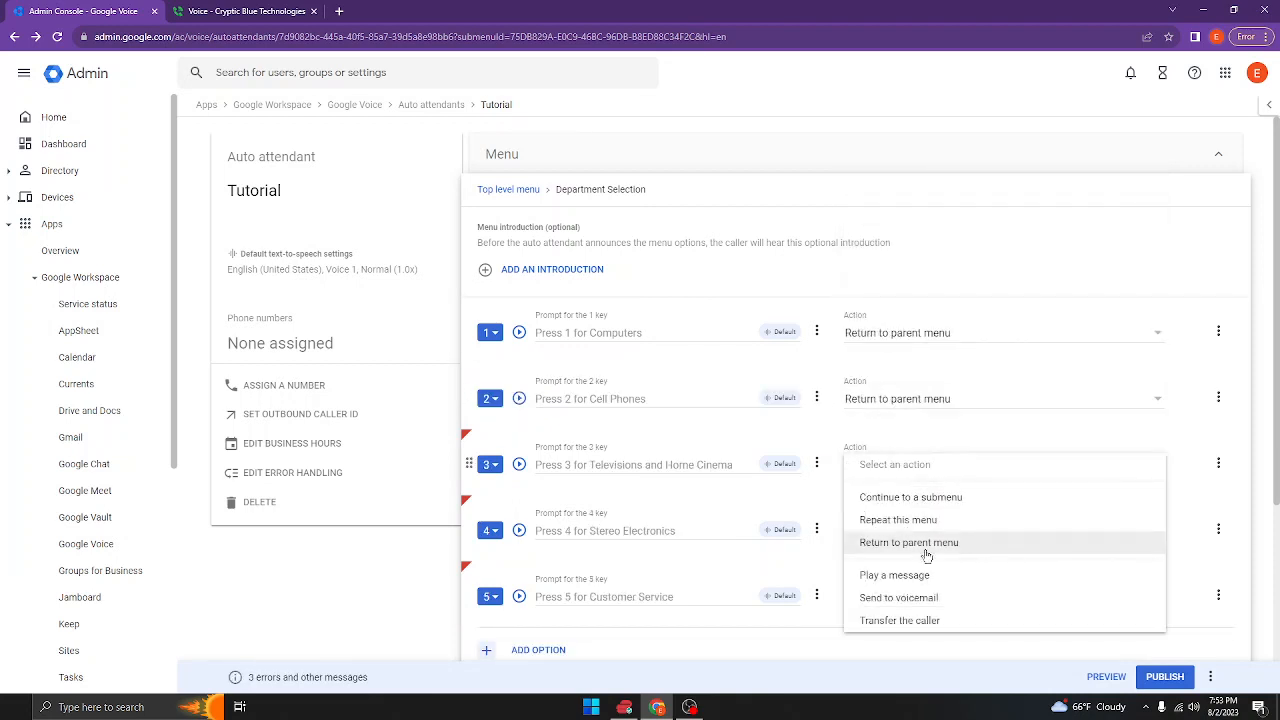
left_click(927, 543)
left_click(927, 540)
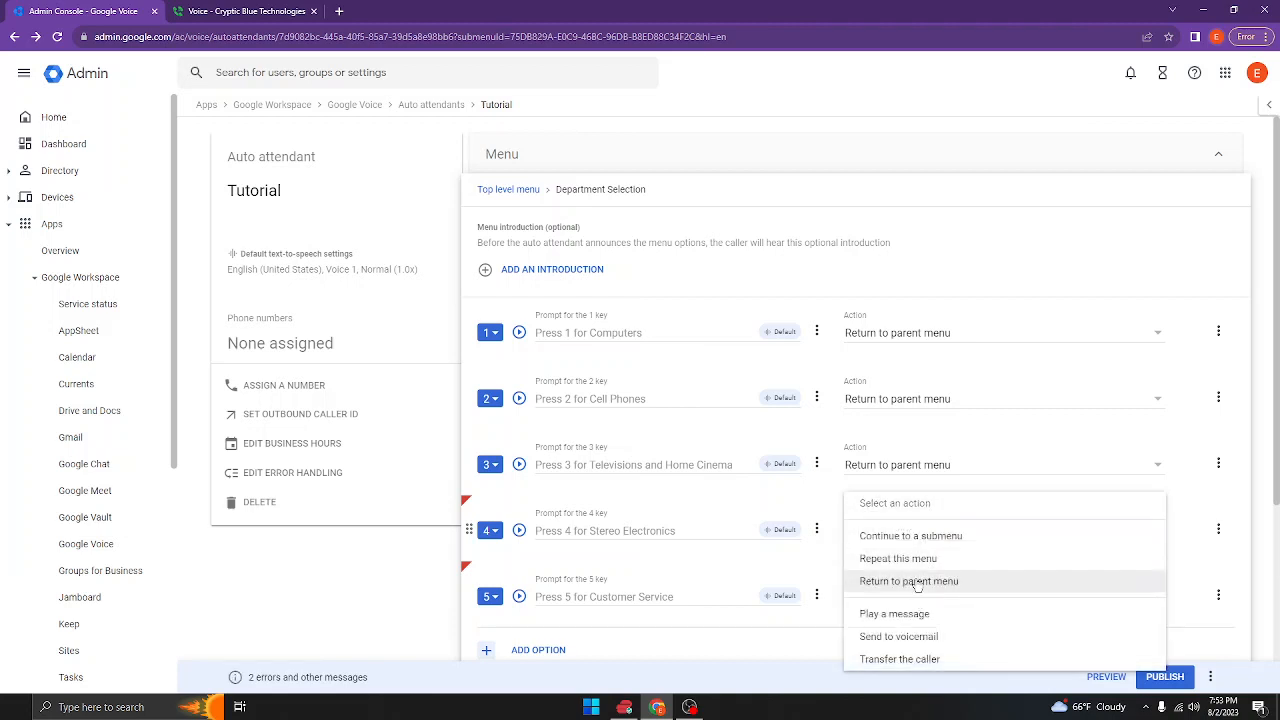
left_click(915, 582)
left_click(915, 594)
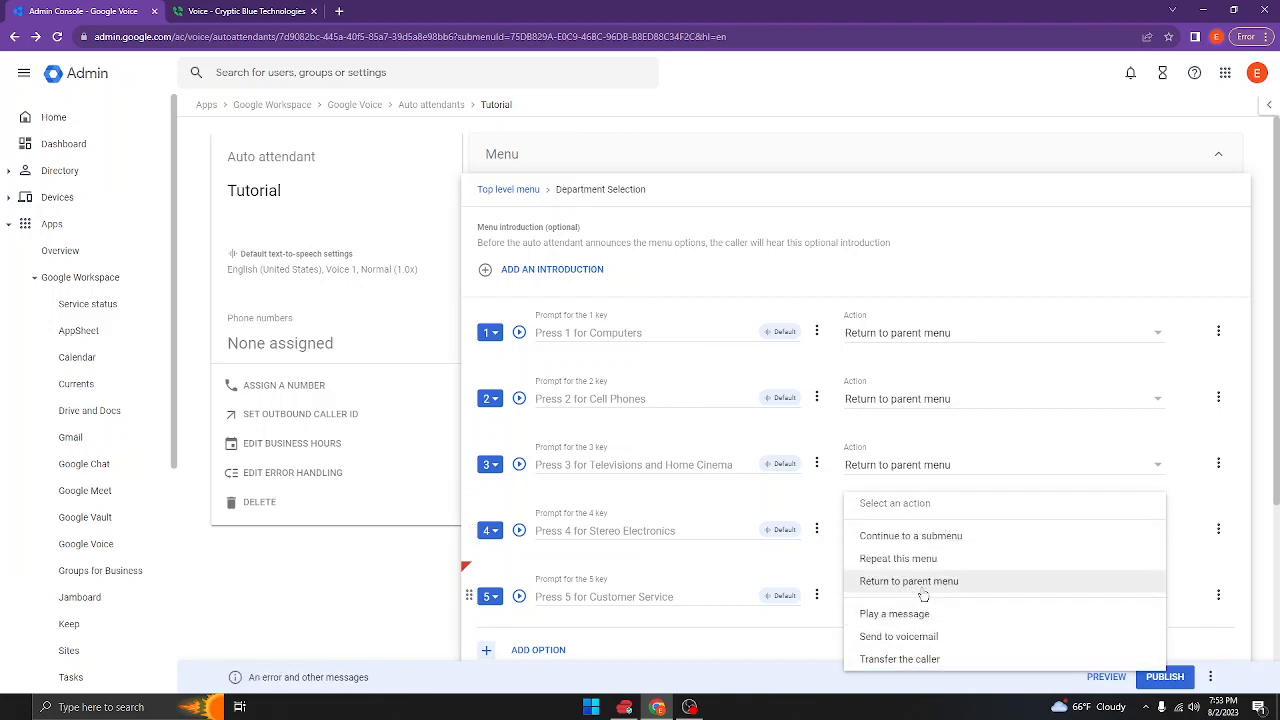
left_click(920, 588)
Switch to the Google Voice tab and copy the phone number of Cryptic Blue Technologies from its call details
scroll(920, 594, "down", 1)
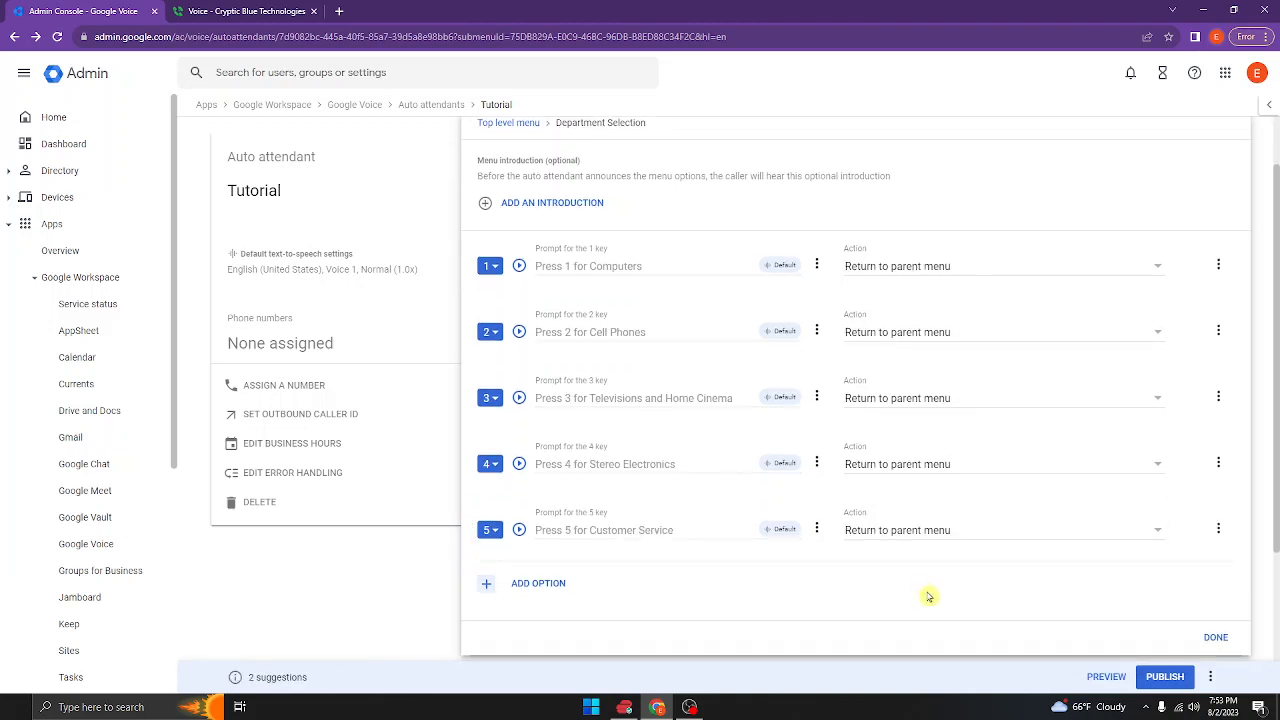
left_click(947, 268)
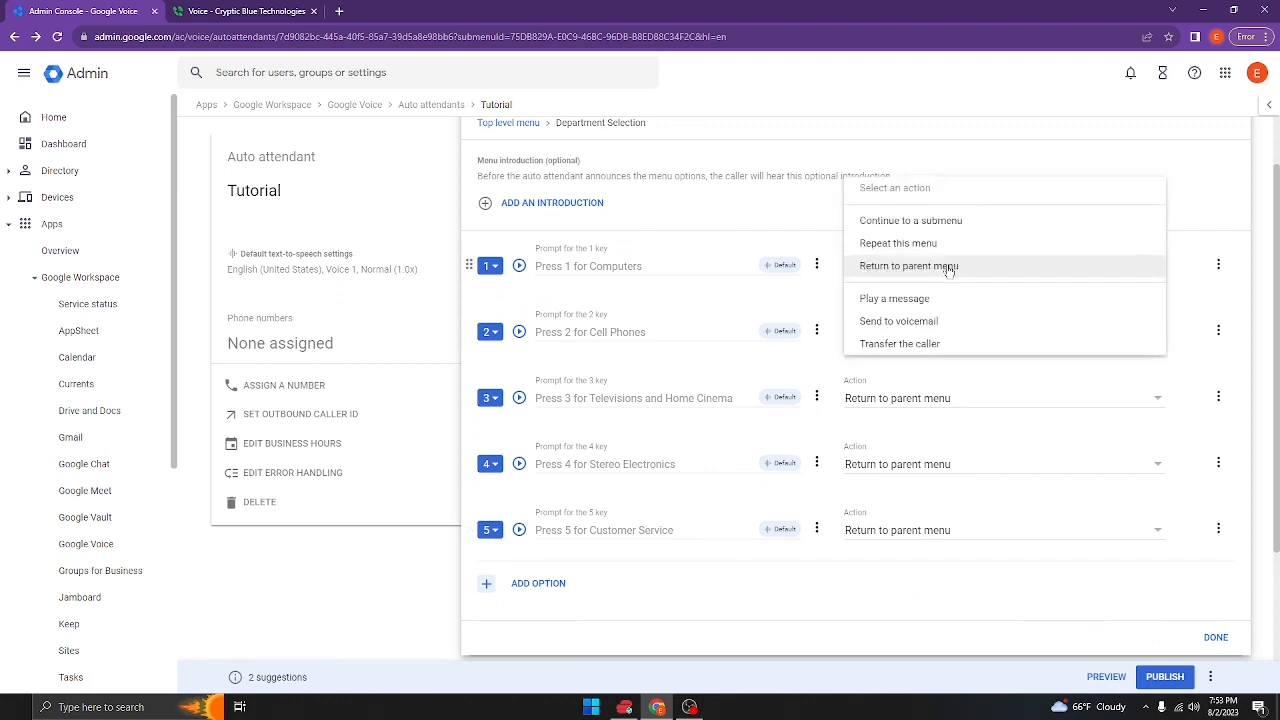
left_click(228, 11)
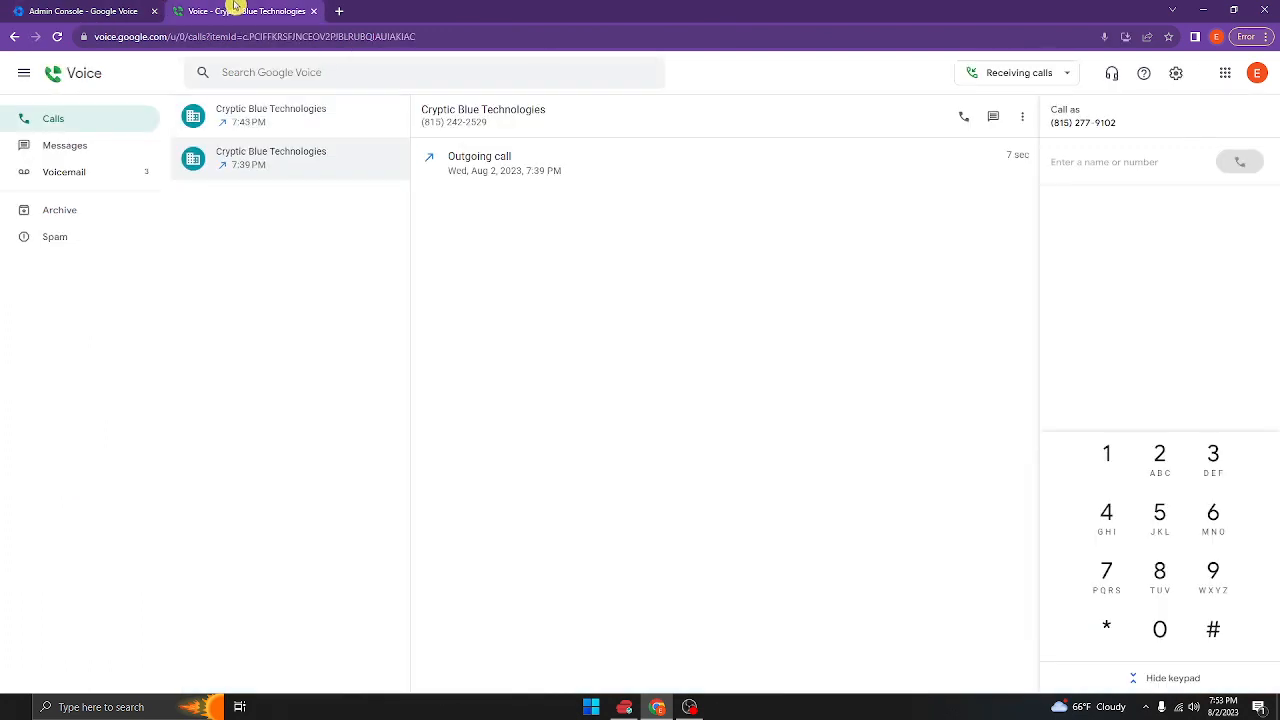
left_click_drag(490, 126, 439, 133)
right_click(439, 133)
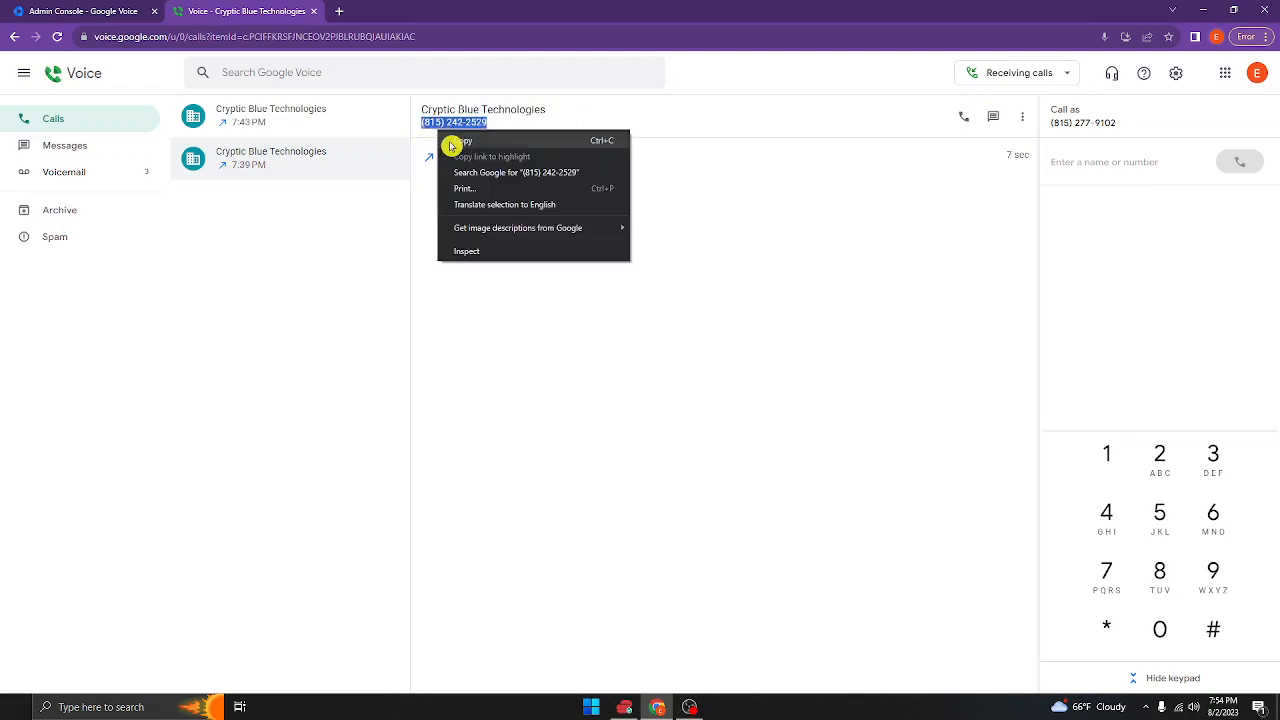
left_click(449, 139)
Switch back to the Admin Console tab and set the 1 key's action to transfer the caller to the copied phone number
left_click(108, 11)
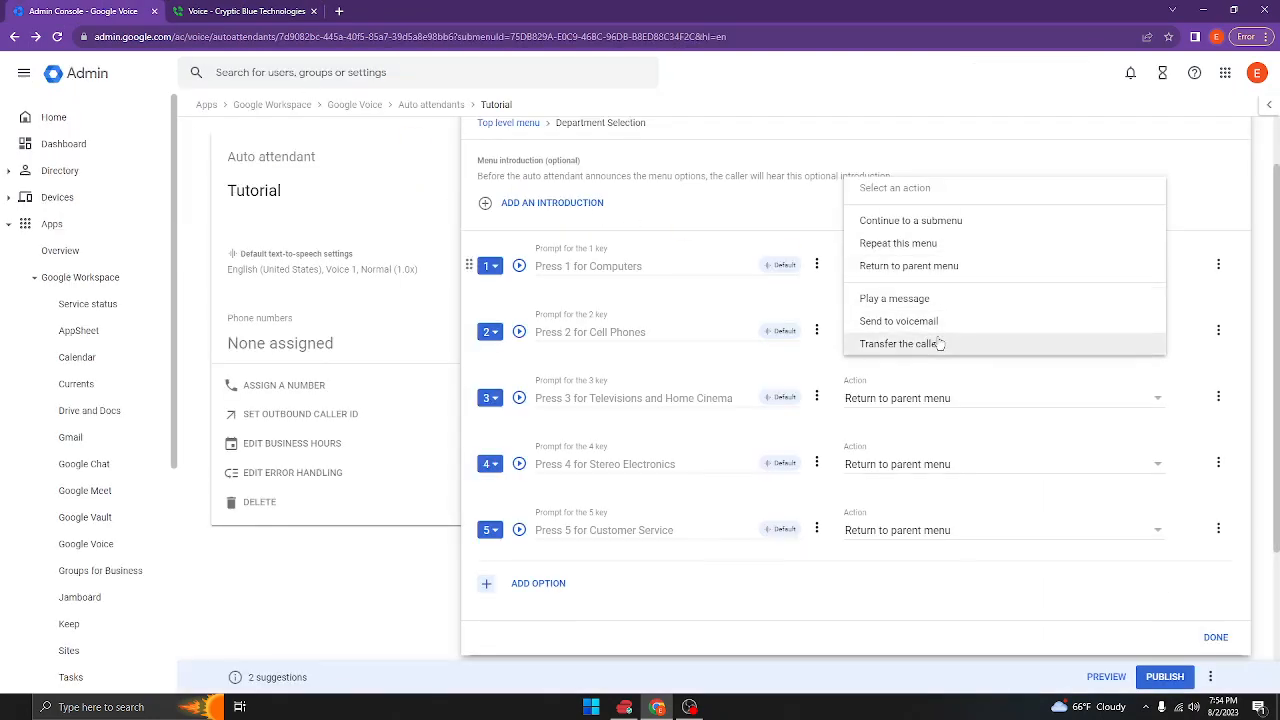
left_click(890, 343)
left_click(586, 366)
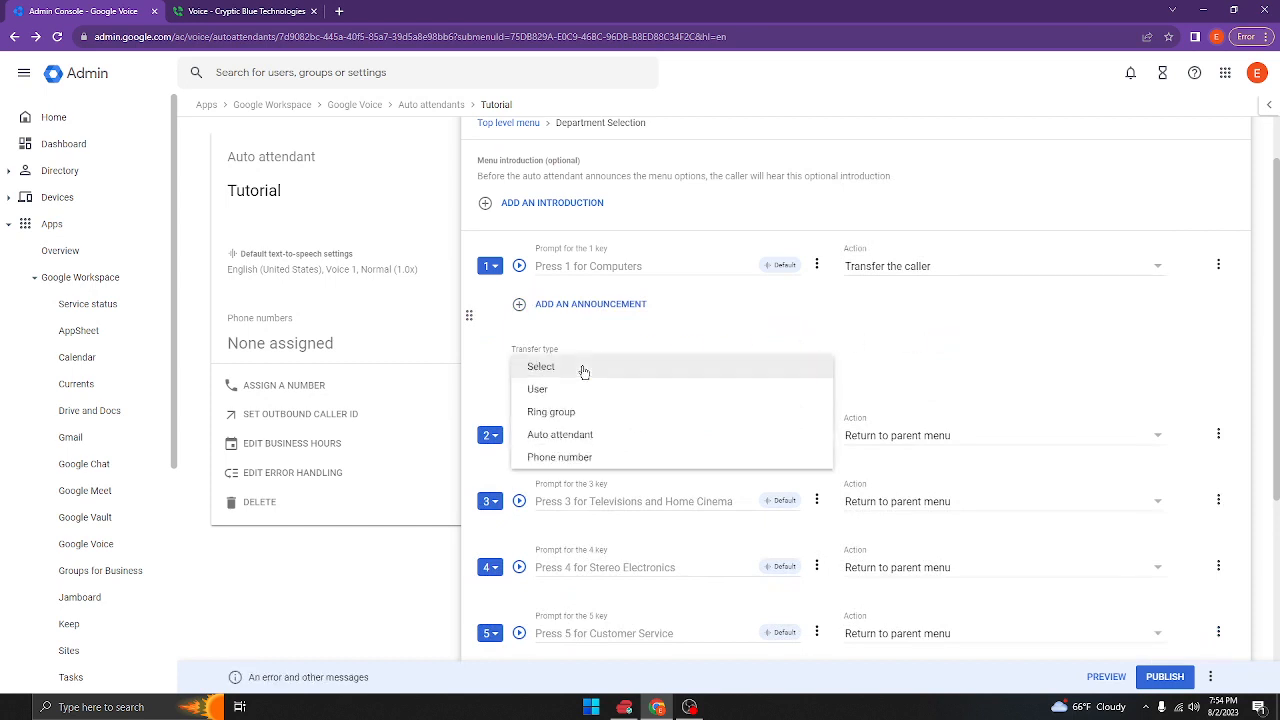
left_click(589, 457)
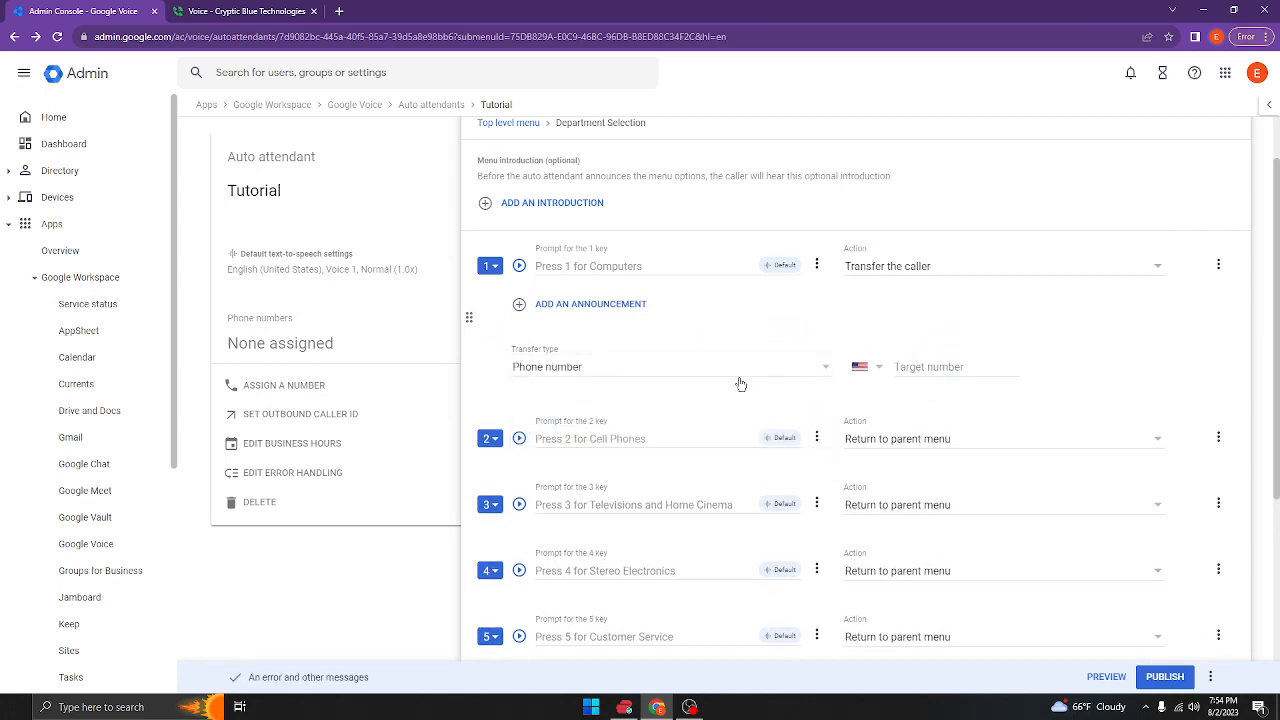
left_click(714, 374)
right_click(905, 362)
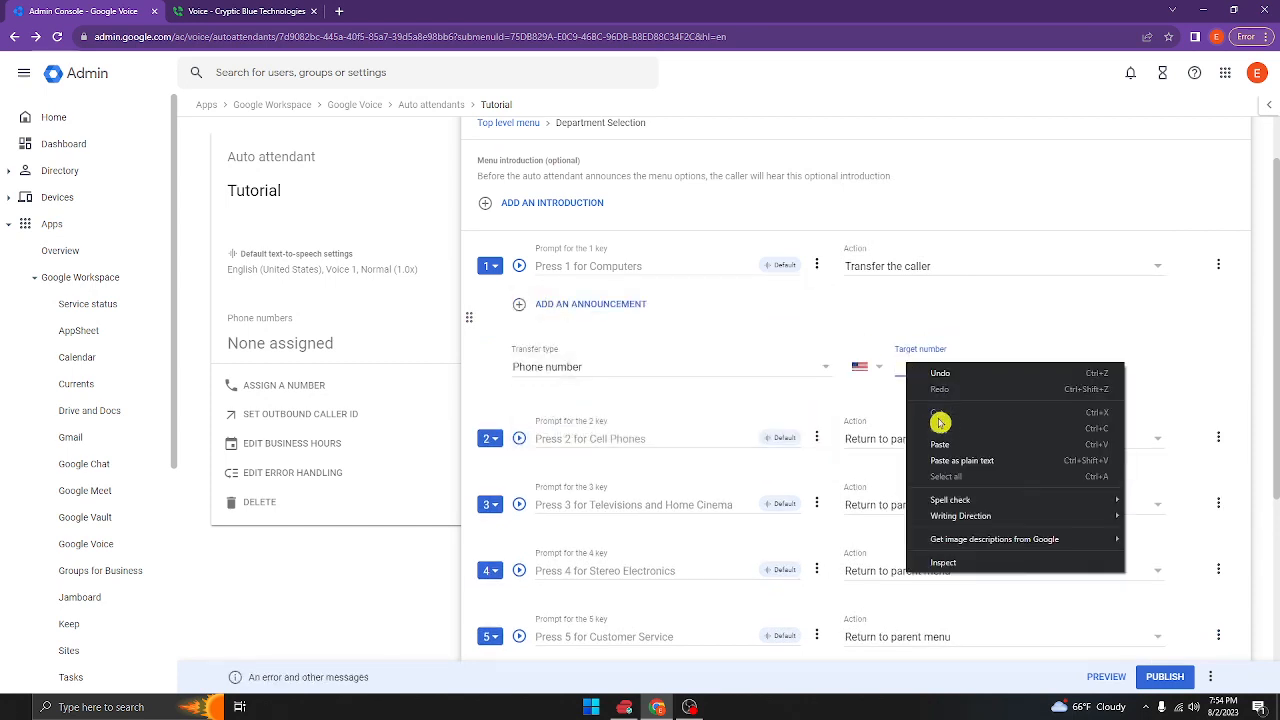
left_click(943, 445)
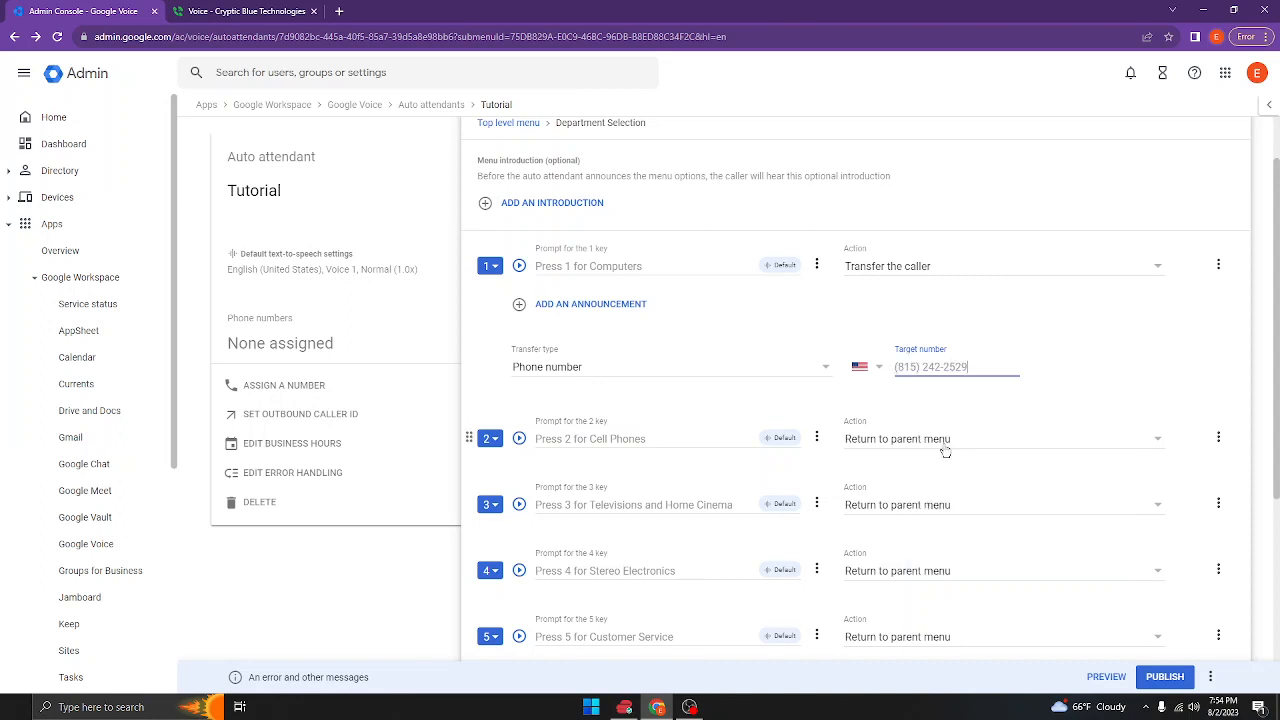
Add the optional announcement "Transferring your call now!" to the 1 key's transfer, correcting the spelling of "Transferring"
left_click(598, 306)
left_click(605, 342)
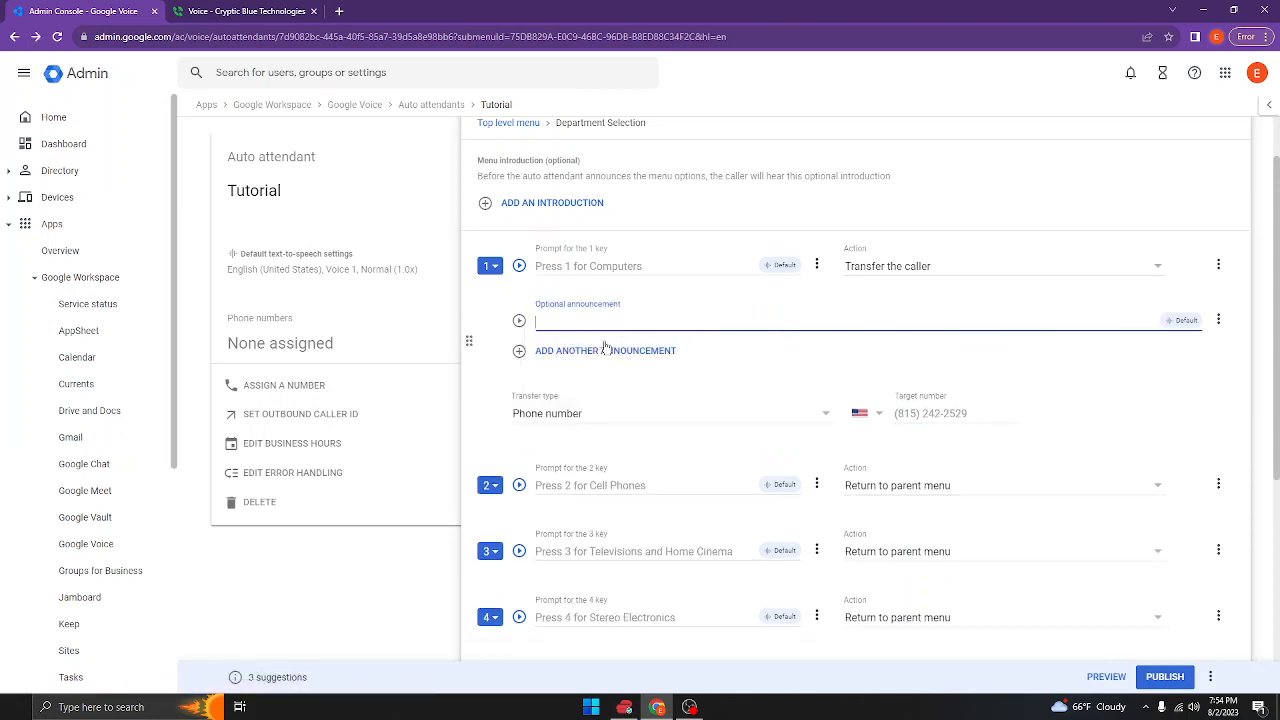
type("Transfering your call n")
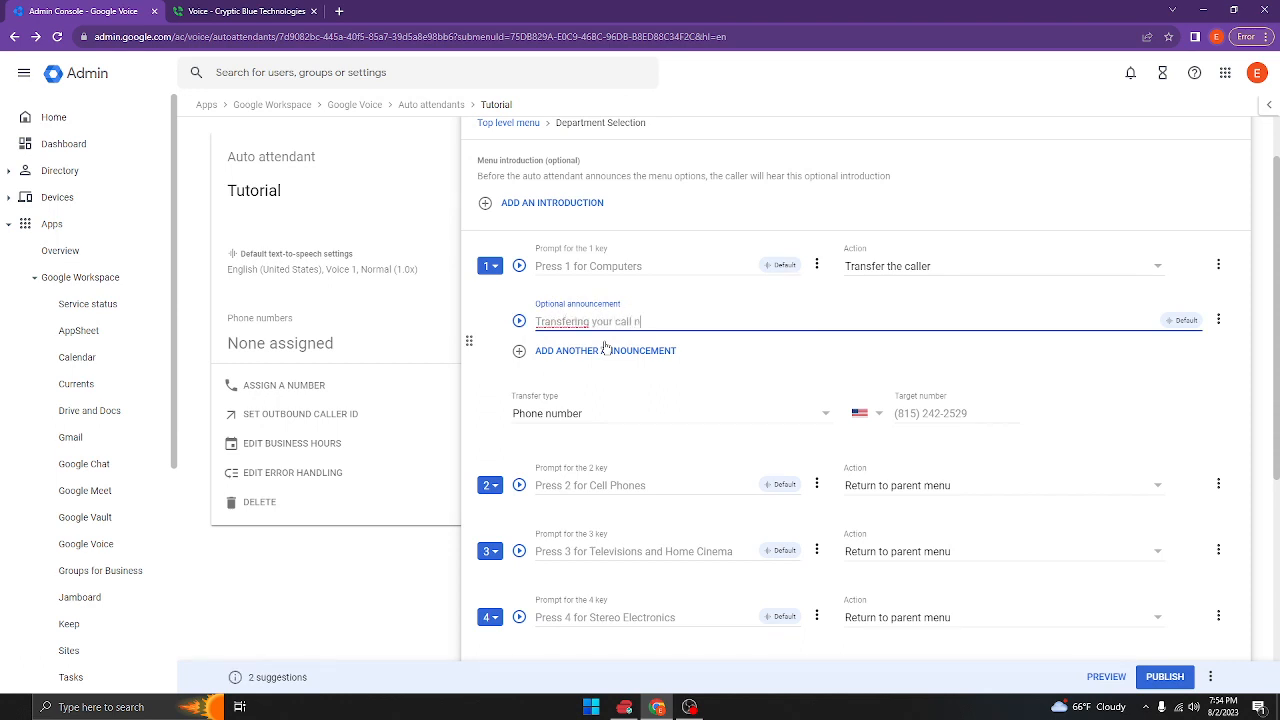
type("ow!")
right_click(576, 322)
left_click(600, 340)
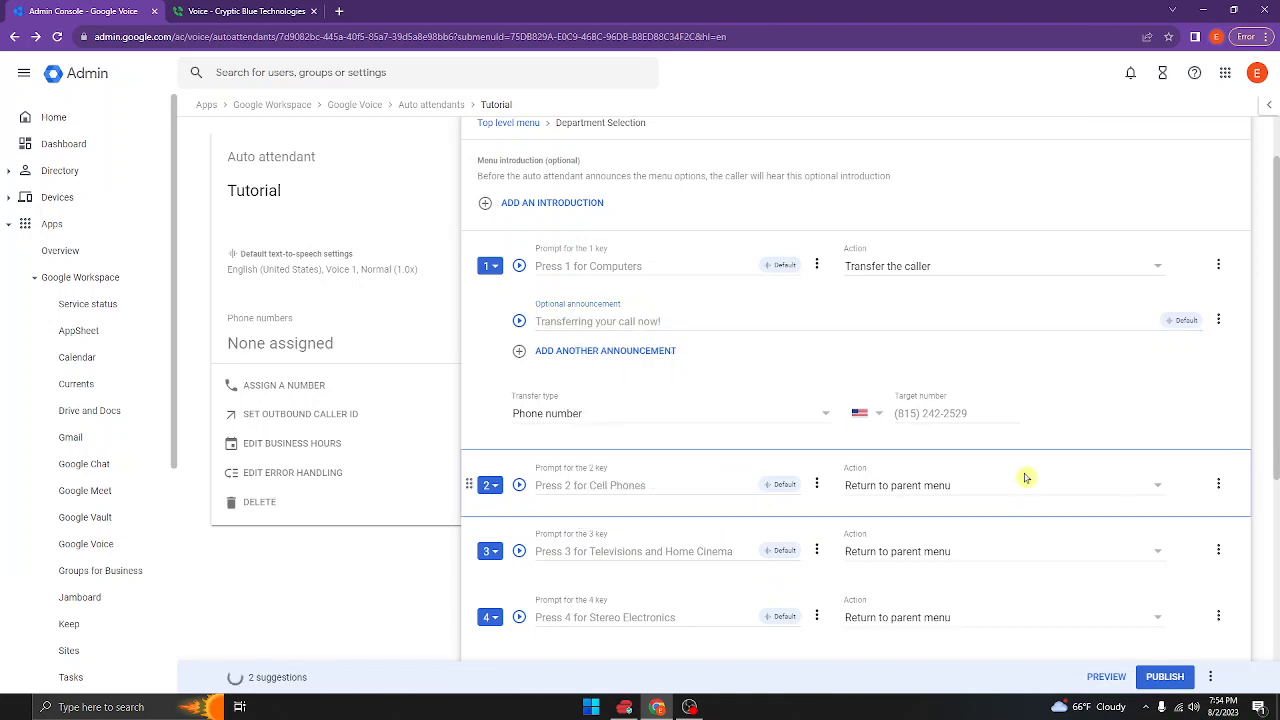
Finish editing the Department Selection submenu and return to the top level menu
scroll(1109, 440, "down", 2)
scroll(1109, 444, "up", 3)
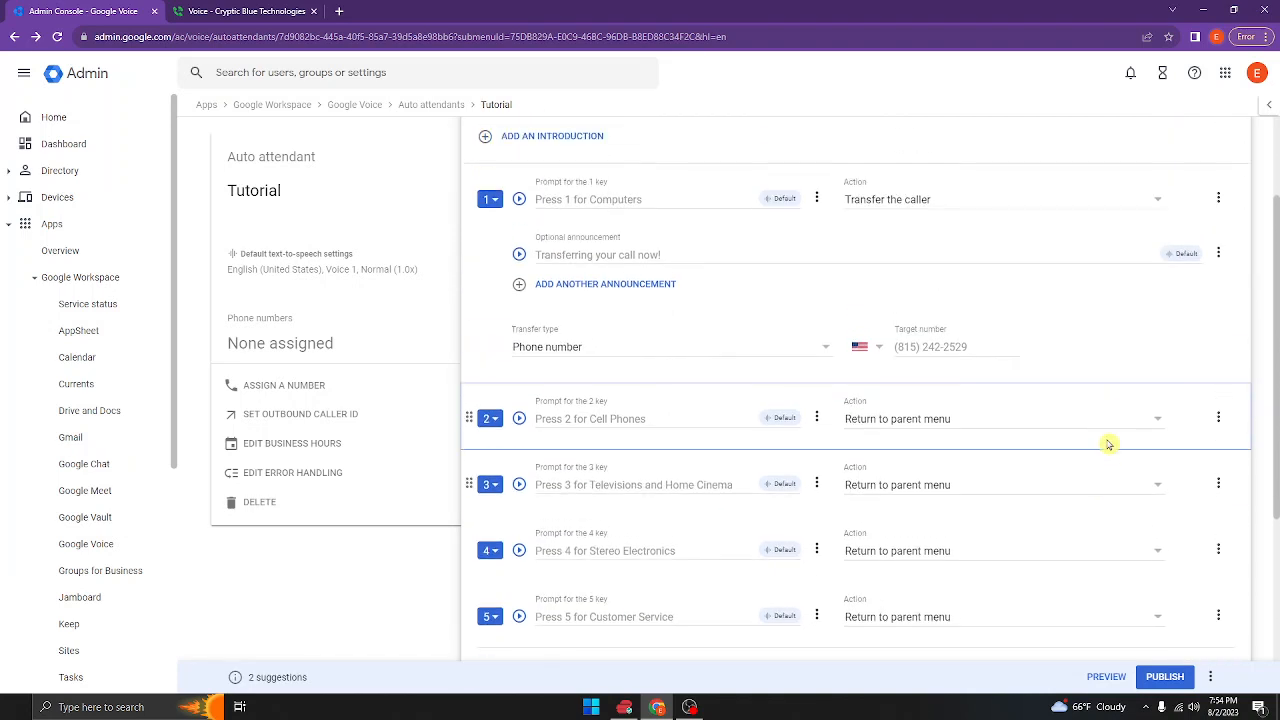
scroll(1075, 580, "down", 2)
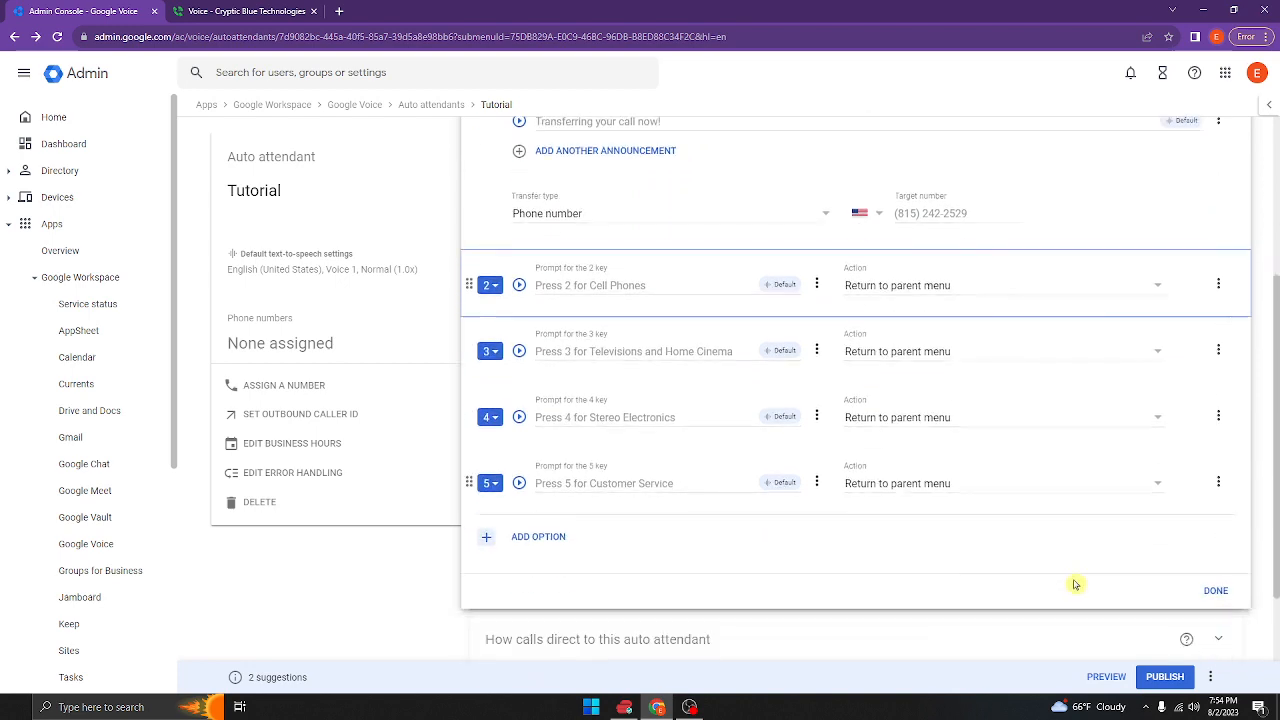
left_click(1200, 592)
scroll(960, 566, "up", 3)
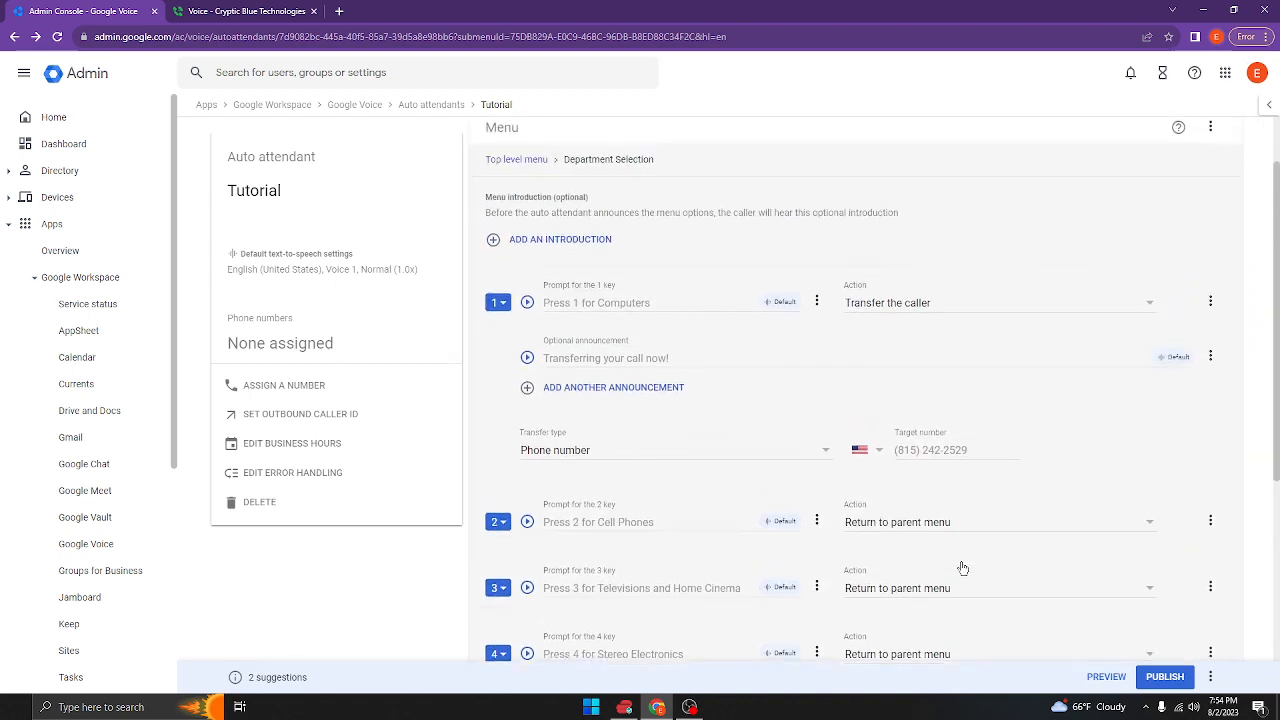
left_click(519, 234)
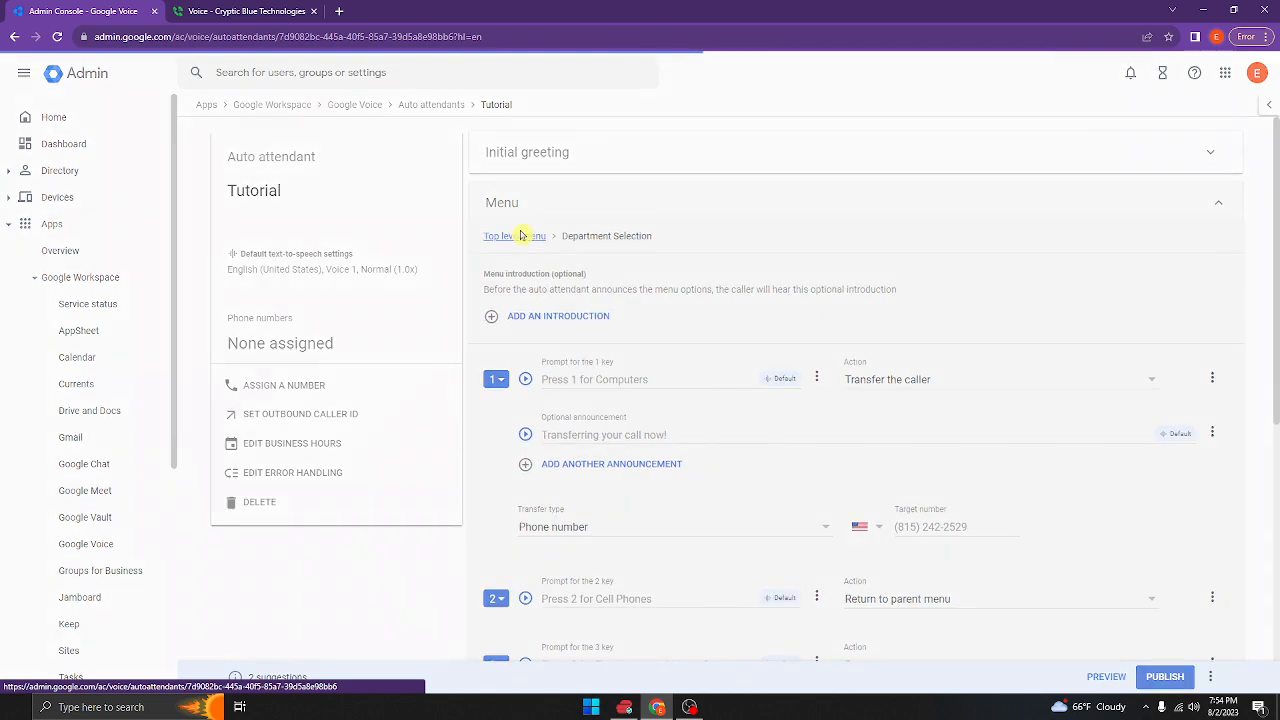
scroll(933, 498, "down", 3)
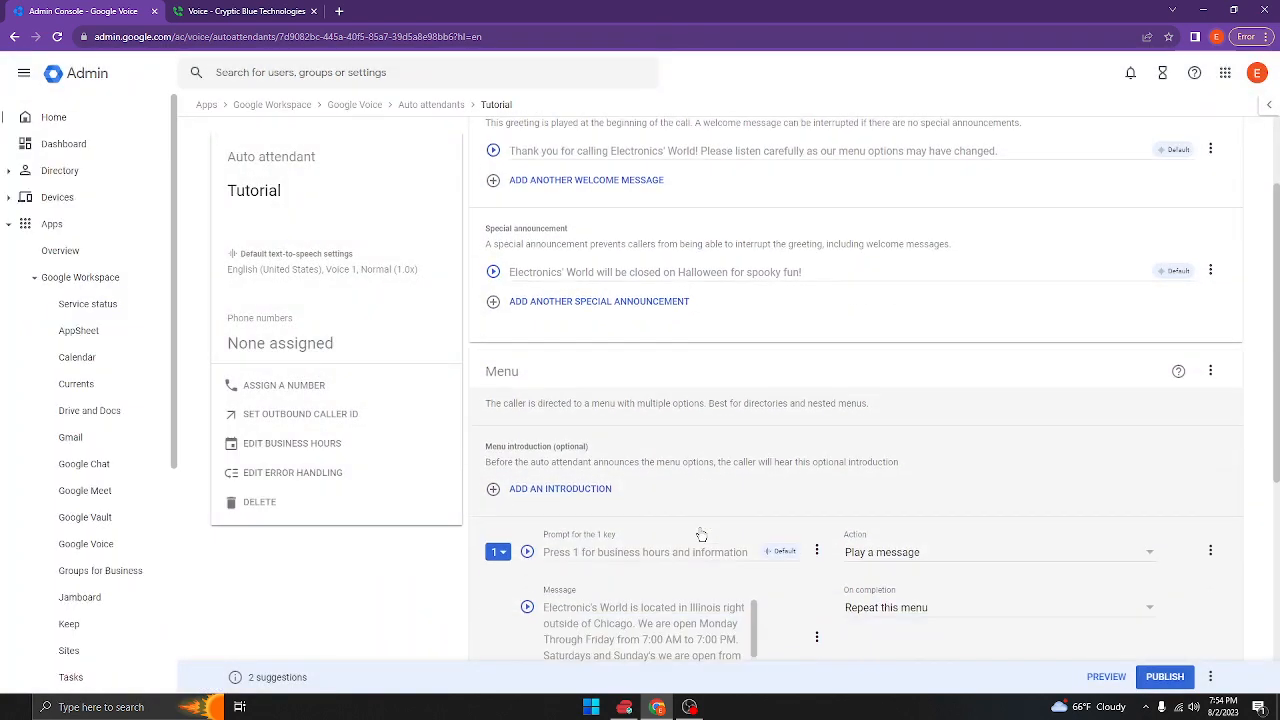
Add a third option to the top level menu
scroll(933, 498, "down", 2)
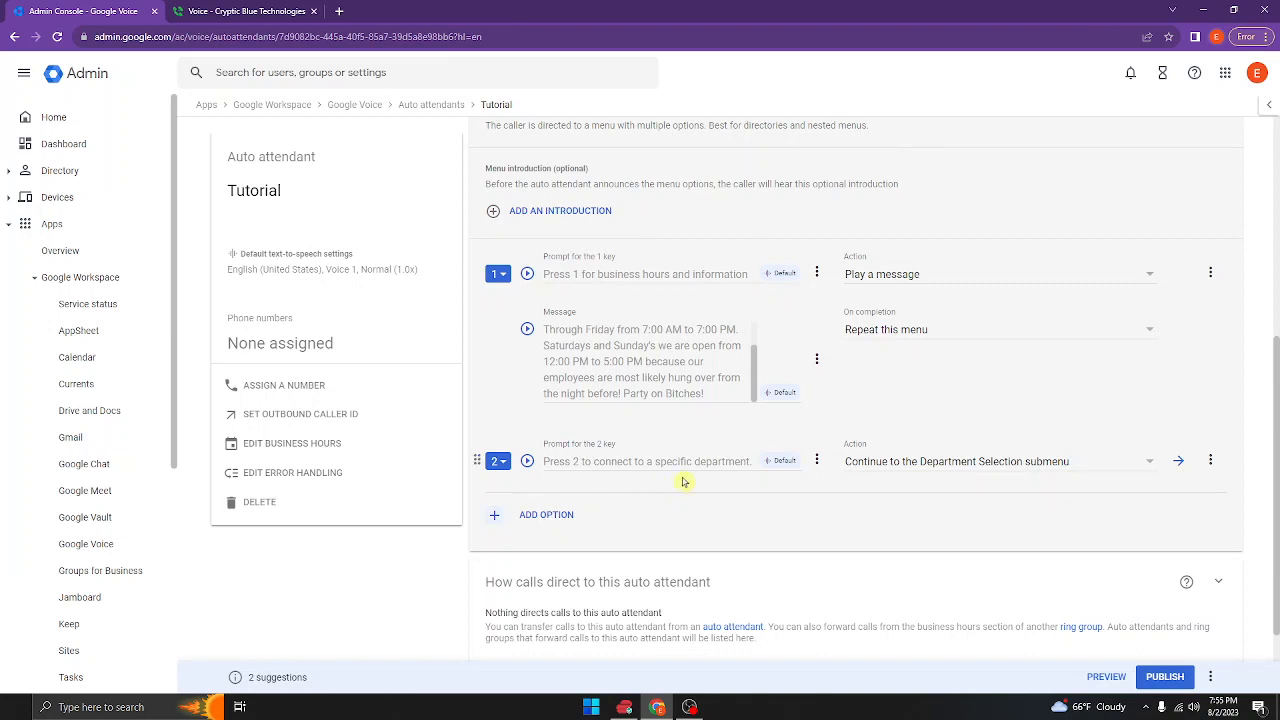
left_click(538, 528)
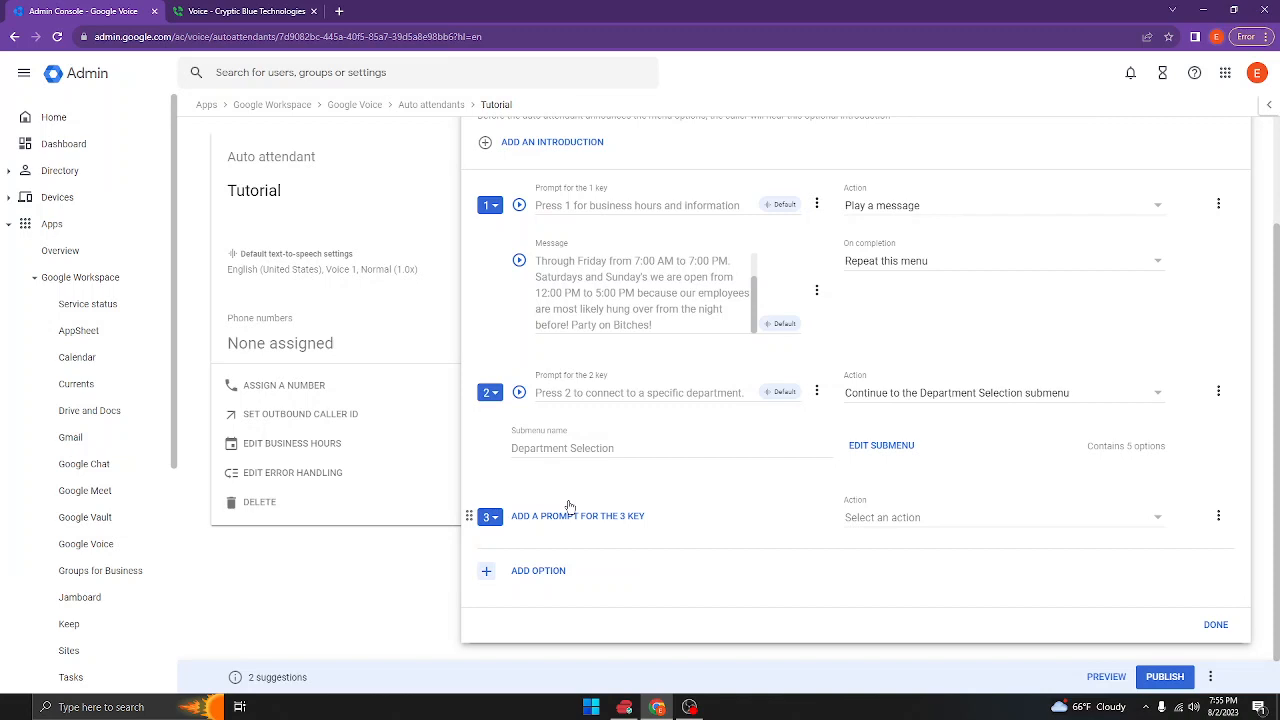
scroll(570, 507, "up", 2)
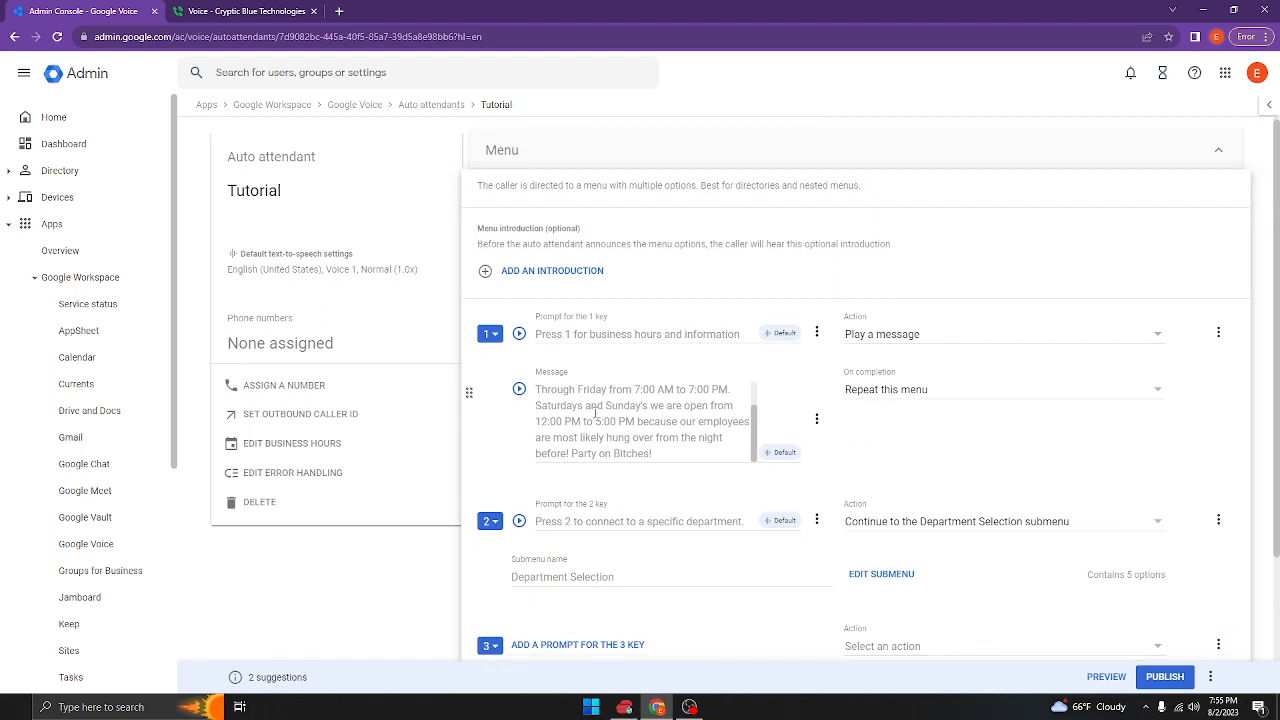
scroll(596, 415, "down", 1)
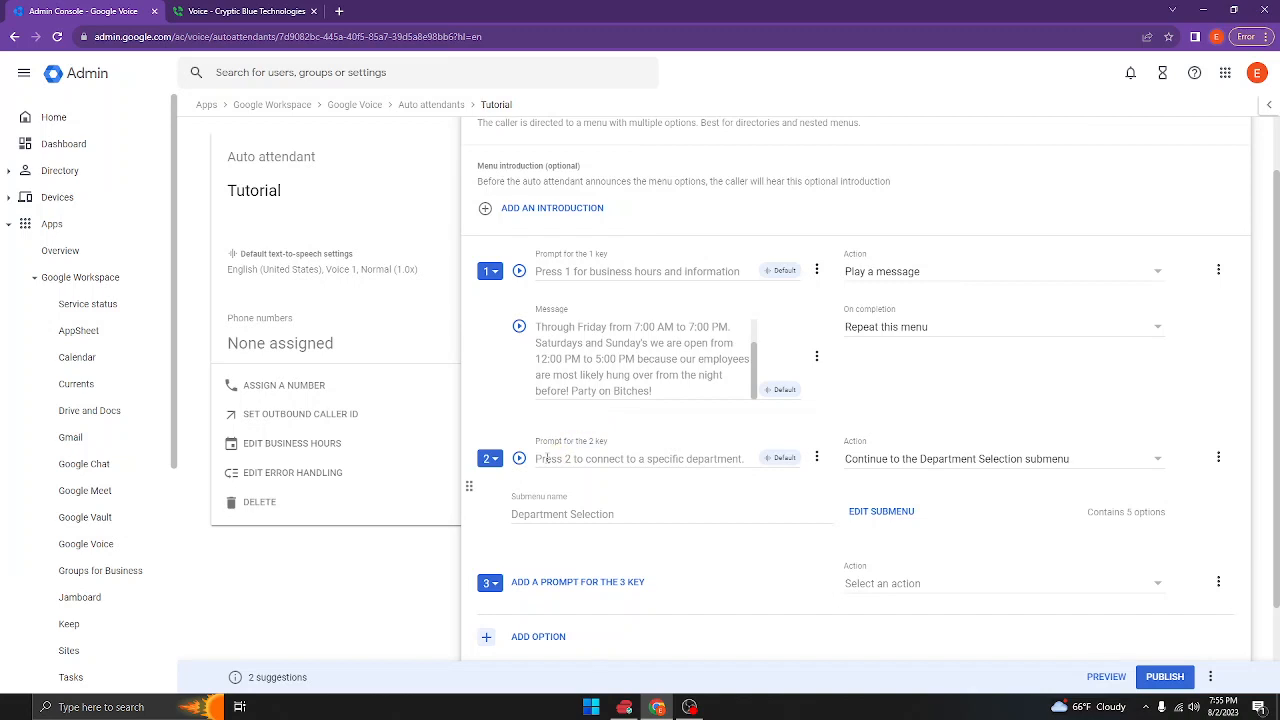
scroll(547, 458, "down", 1)
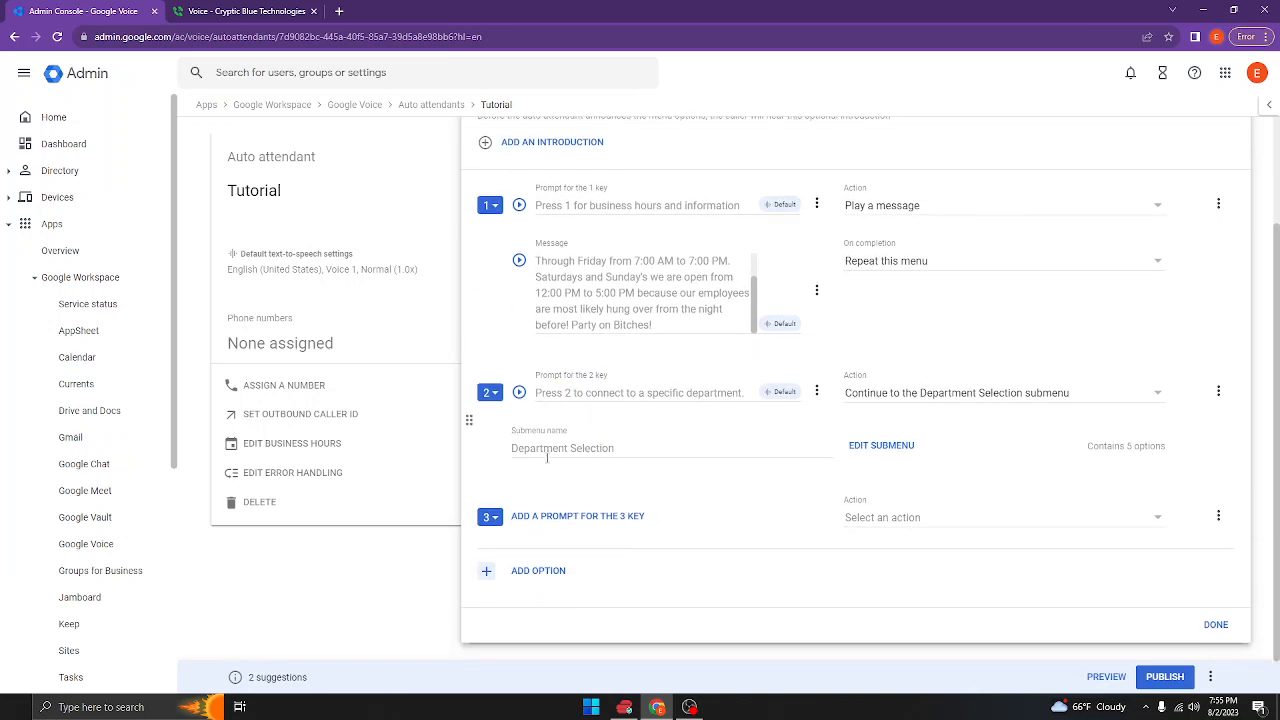
Give the 3 key of the top level menu the text-to-speech prompt "Press 3 to select Store Location"
left_click(547, 519)
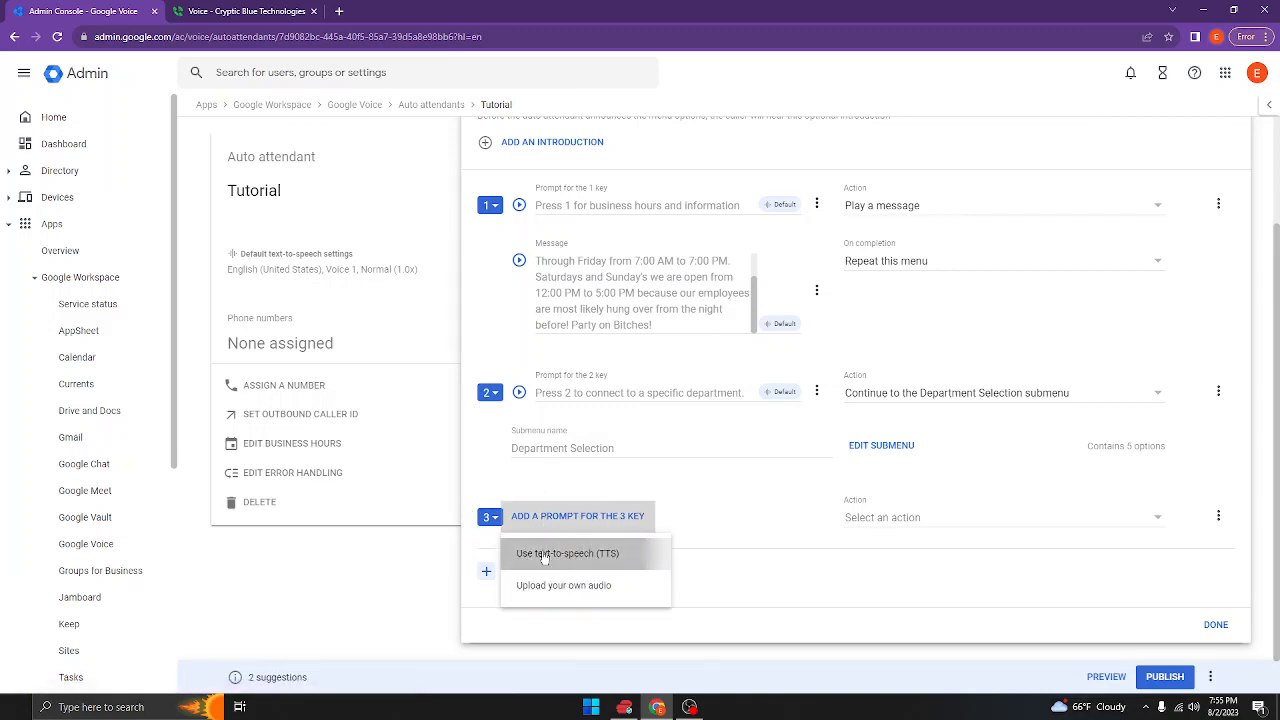
left_click(550, 553)
type("Pres")
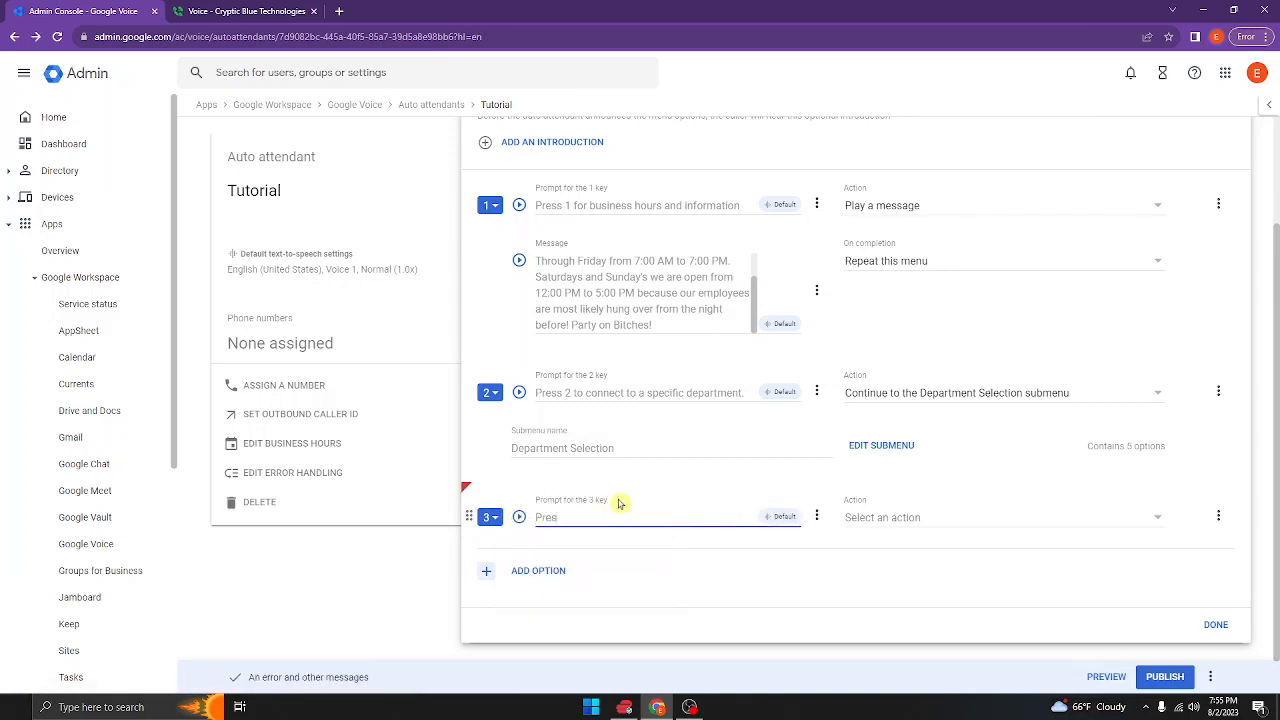
type("s 3 for Lo")
key("BackSpace")
type("tor")
left_click_drag(659, 517, 577, 519)
left_click(577, 519)
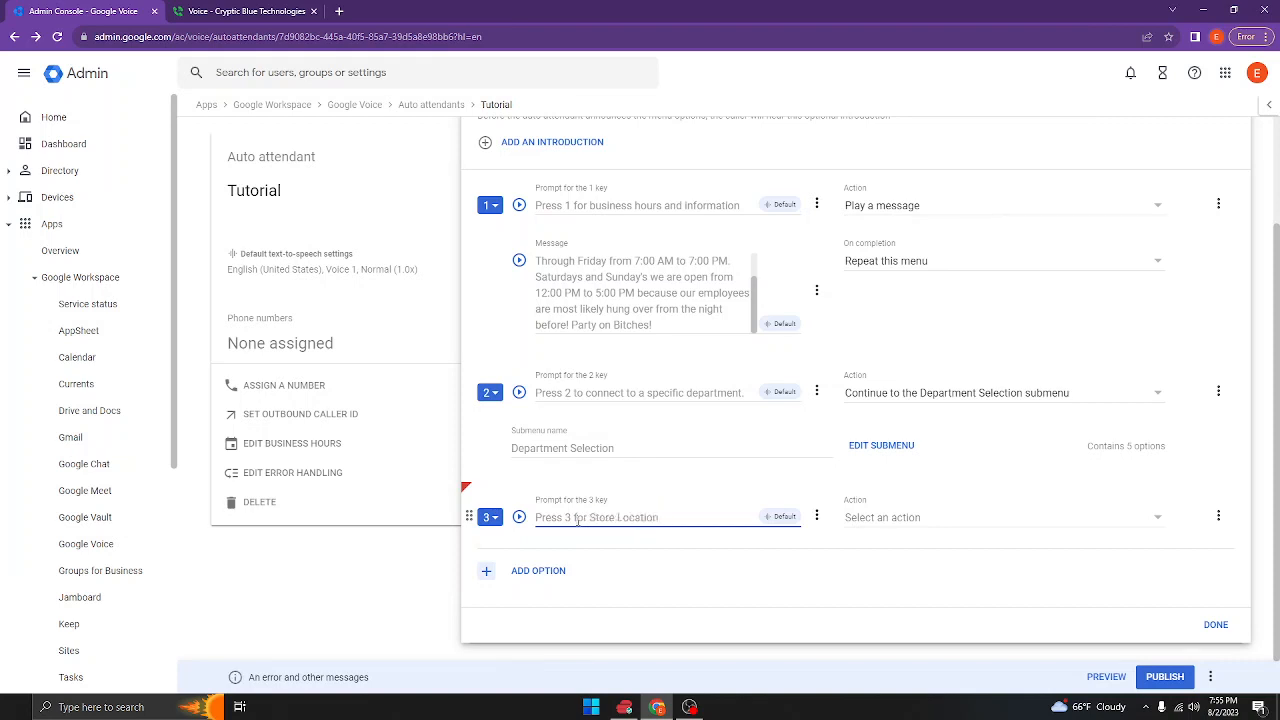
double_click(577, 518)
type("to select")
Set the 3 key's action to continue to a submenu and name that submenu "Location Selection"
left_click(945, 519)
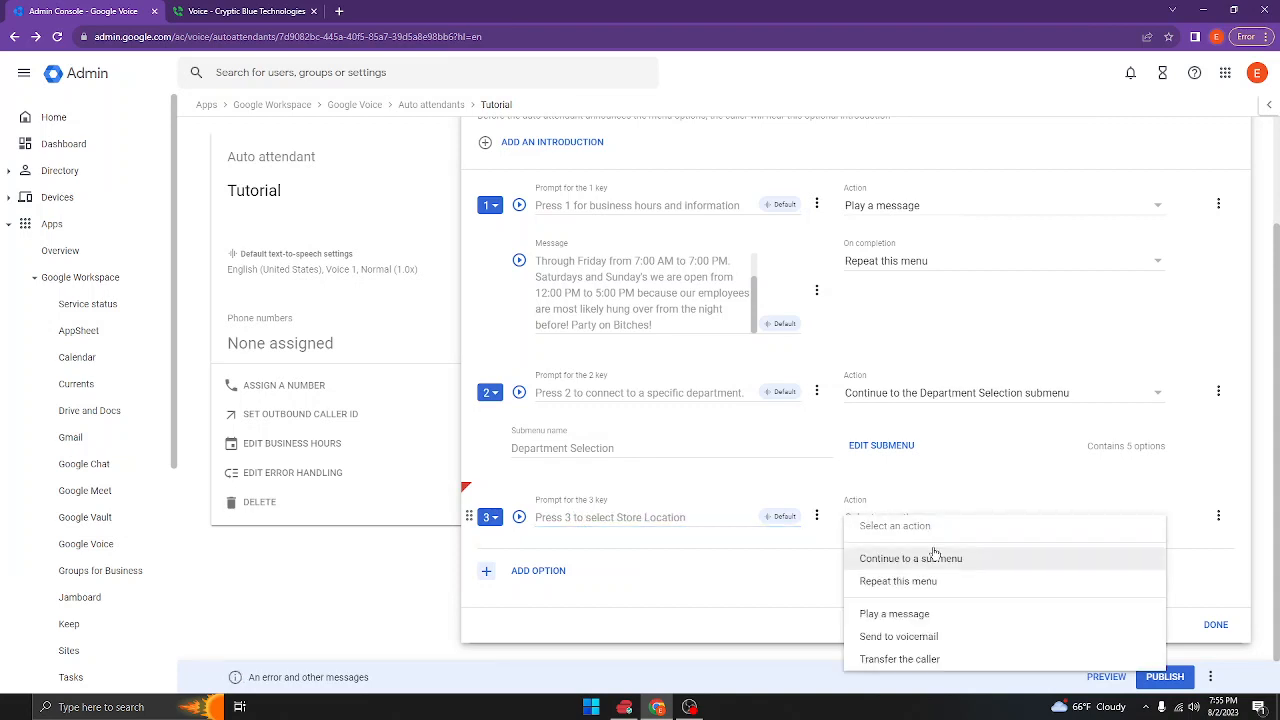
left_click(935, 558)
left_click(693, 574)
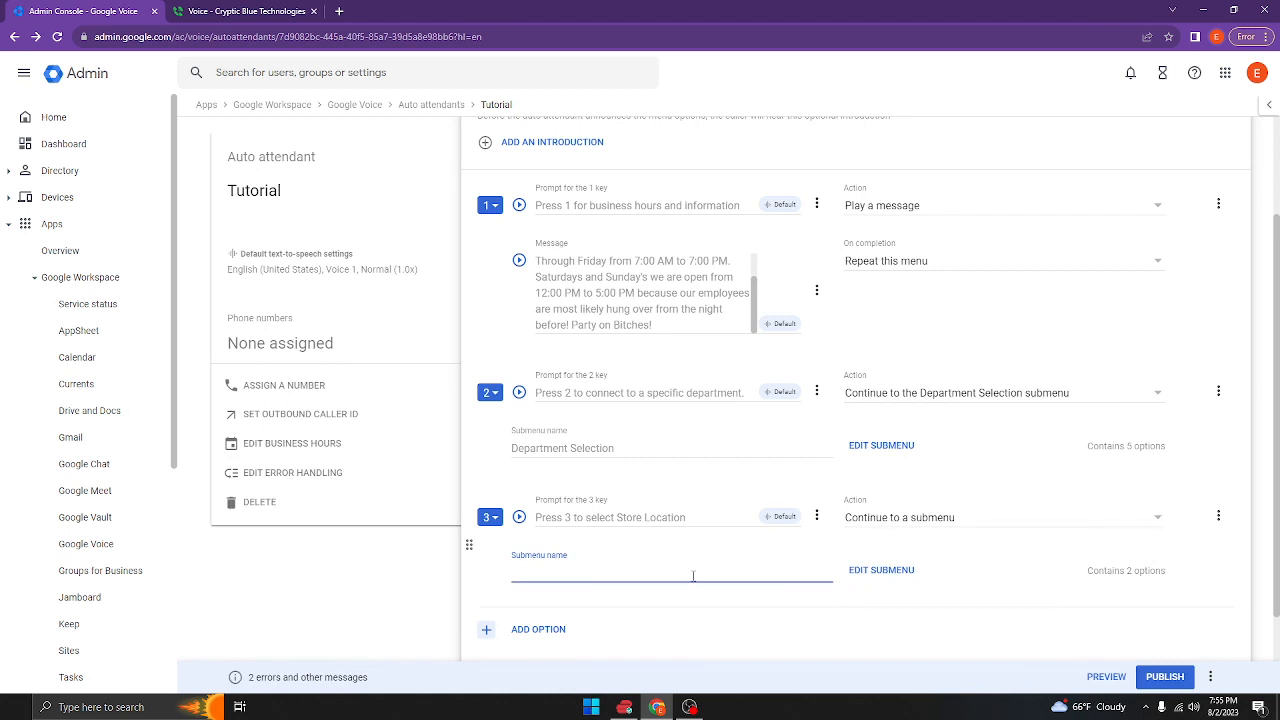
type("Location")
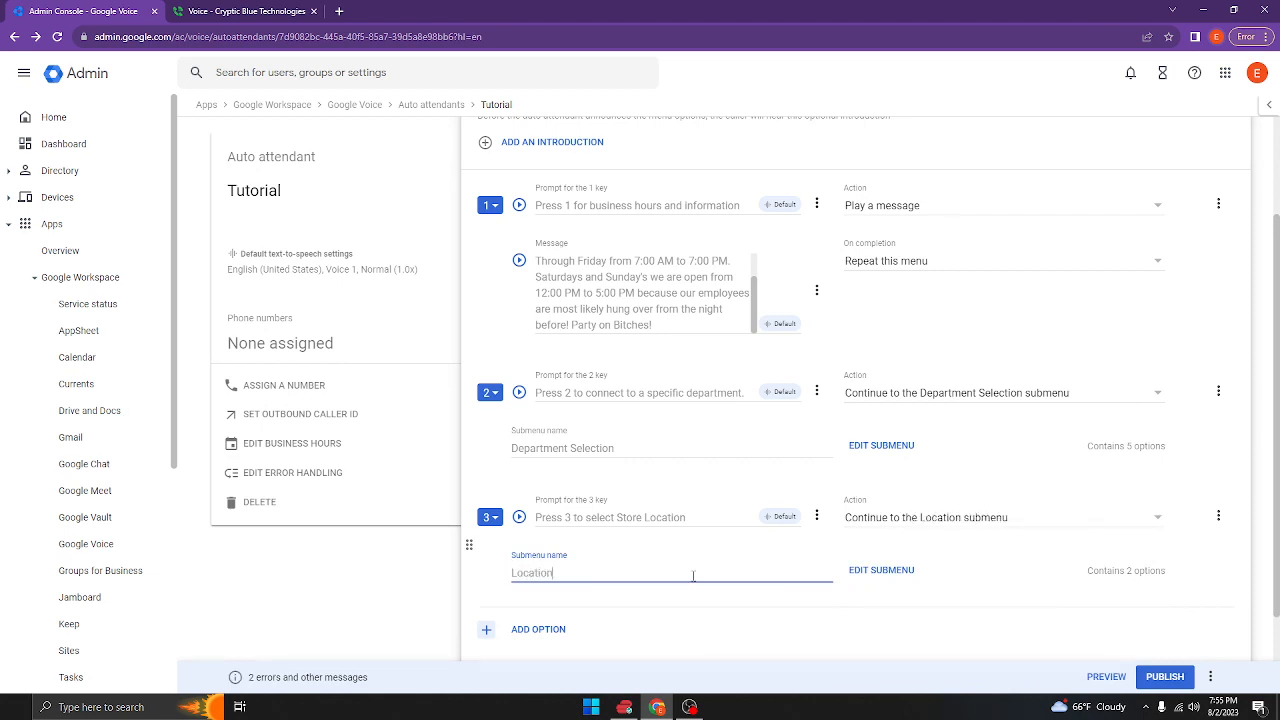
type(" Selection")
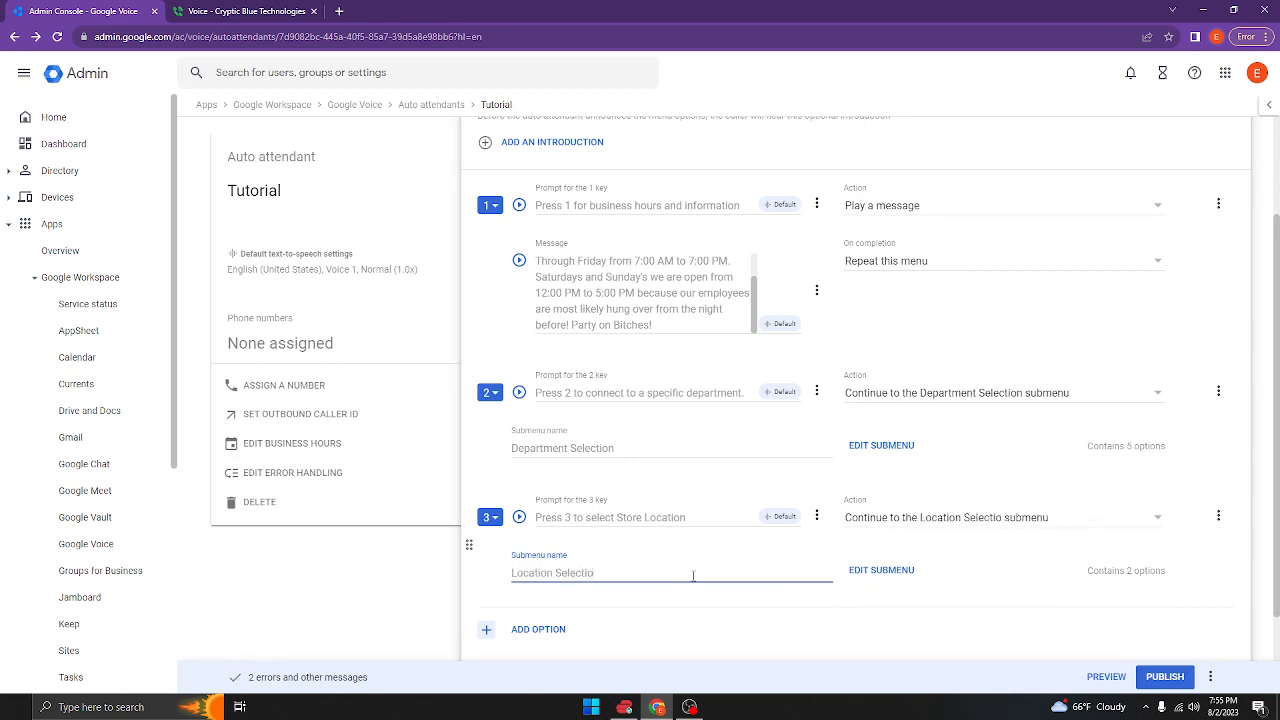
Open the Location Selection submenu and add the text-to-speech prompt "Press 1 for our Chicagoland Location" for its 1 key
left_click(857, 567)
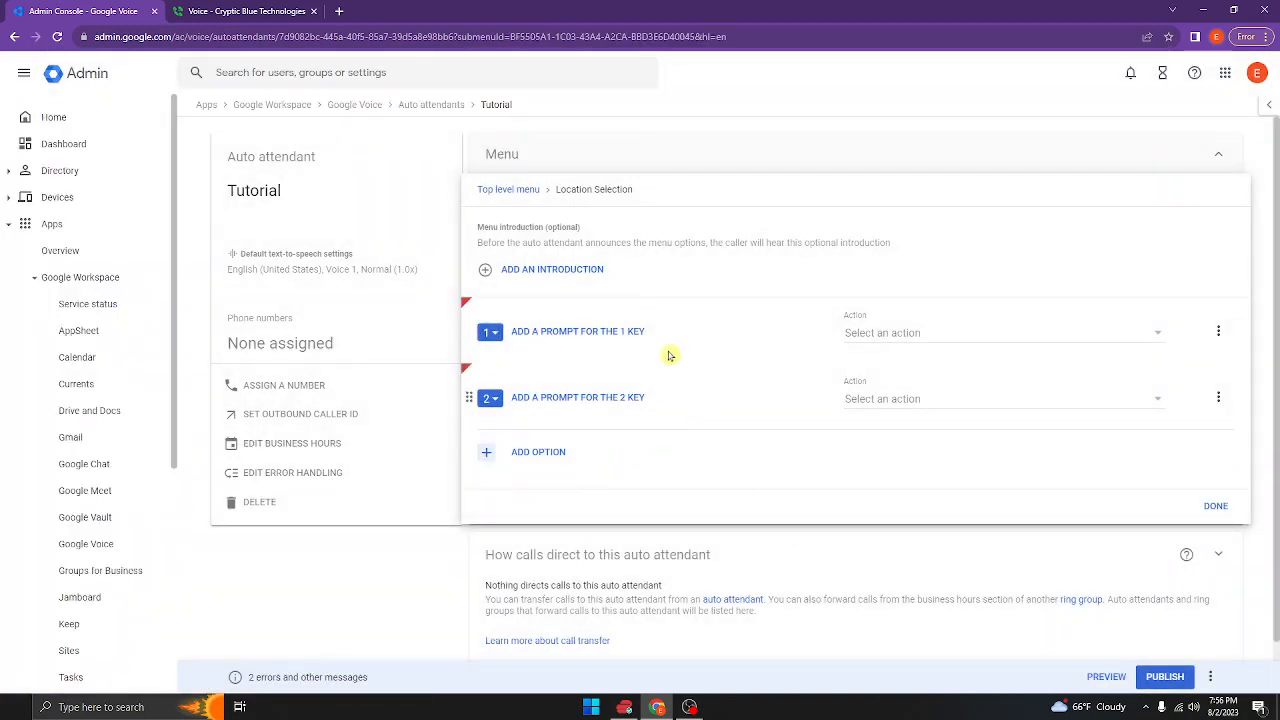
left_click(590, 333)
left_click(582, 364)
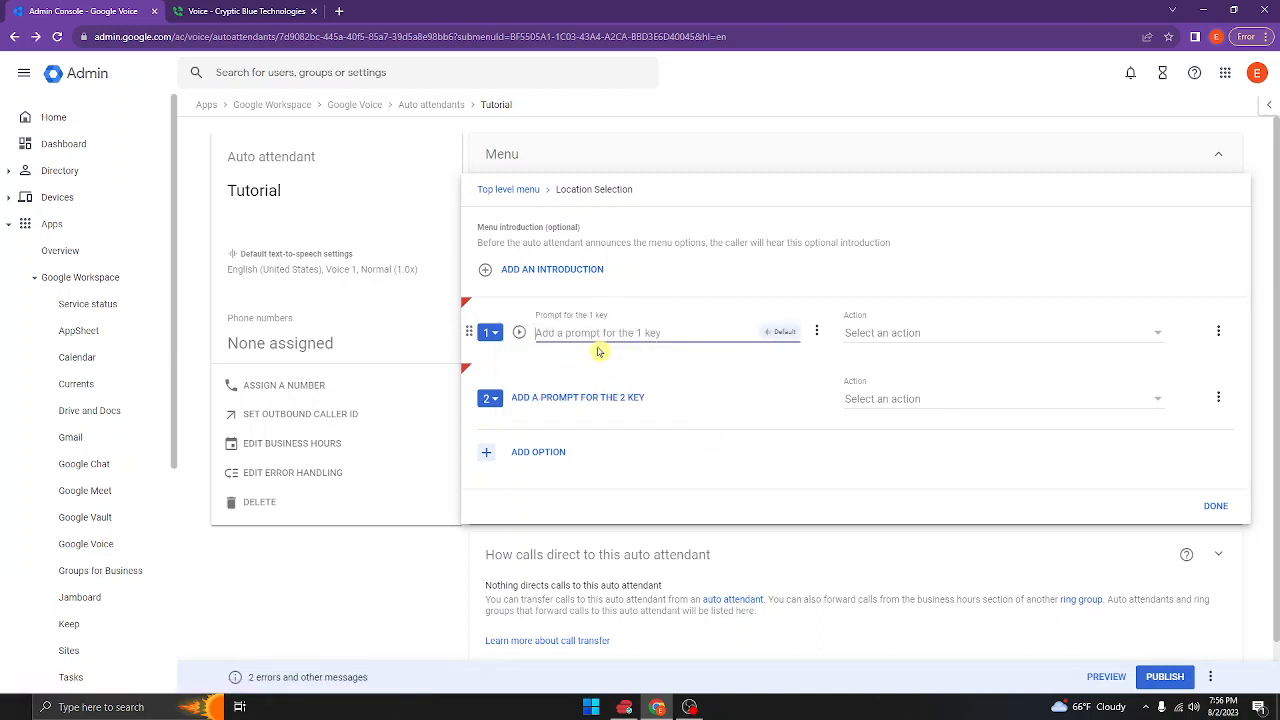
type("Press 1 for our Chic")
type("agoland Location")
Add the text-to-speech prompt "Press 2 for our Indiana Location" for the 2 key of the Location Selection submenu
left_click(588, 402)
left_click(586, 428)
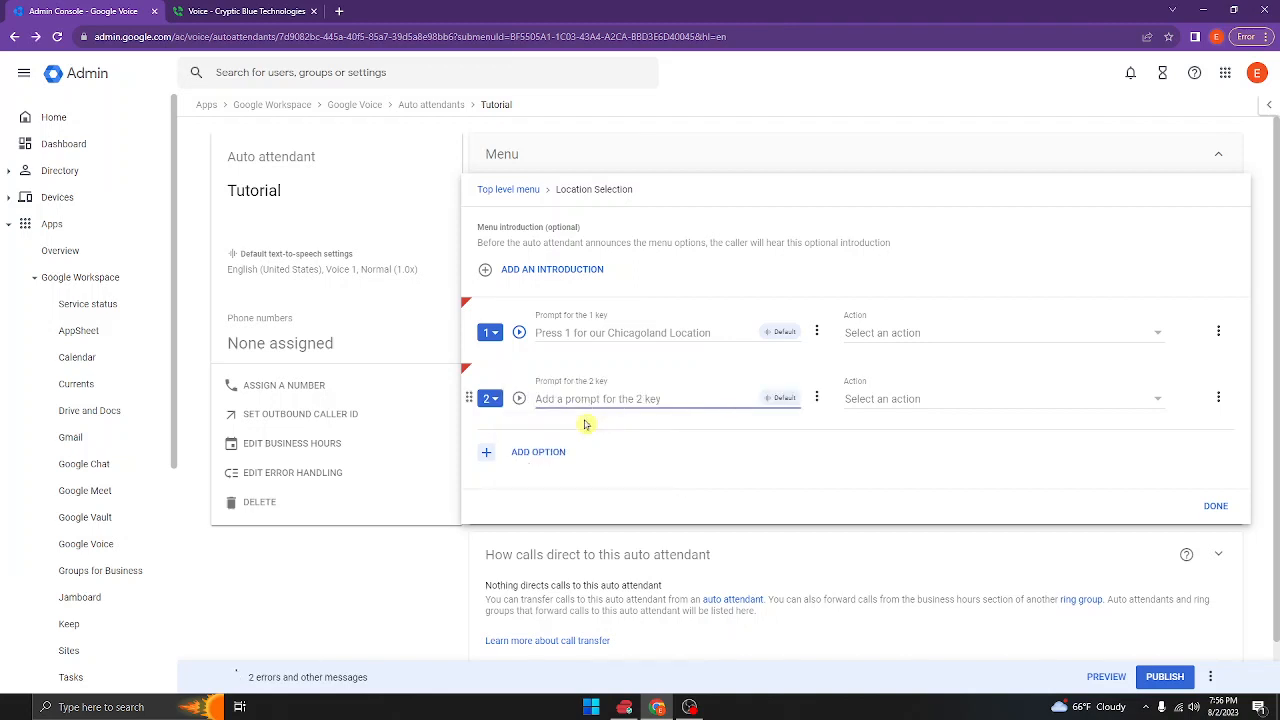
type("Press 2 for our Indiana Location")
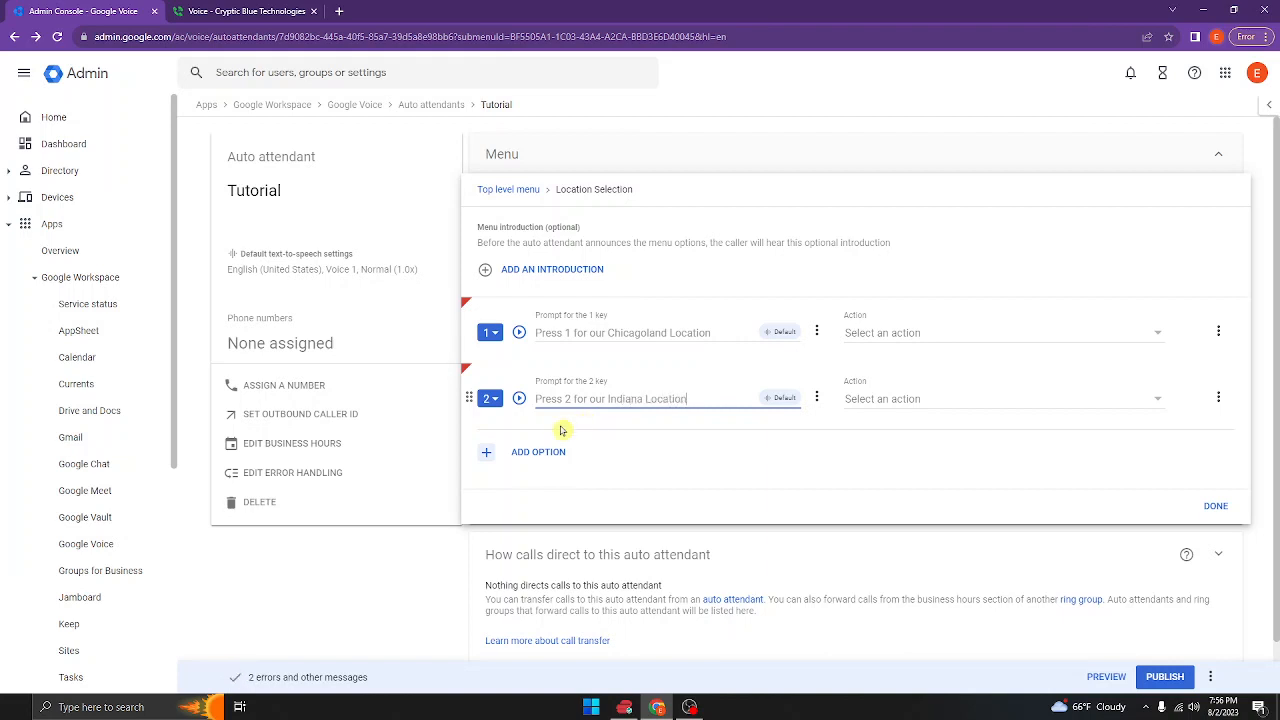
Add a third option to the Location Selection submenu with the text-to-speech prompt "Press 3 for our Columbious Ohio Location"
left_click(545, 453)
left_click(547, 462)
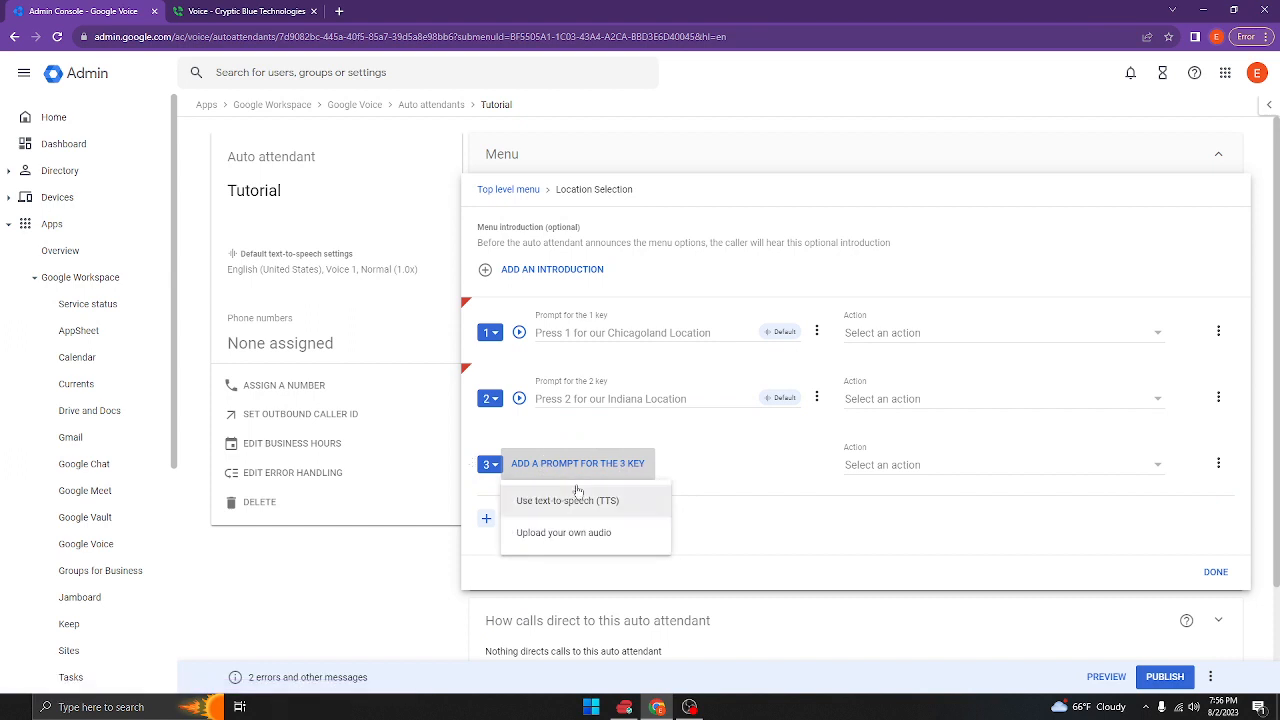
left_click(538, 500)
type("Press 3 for our")
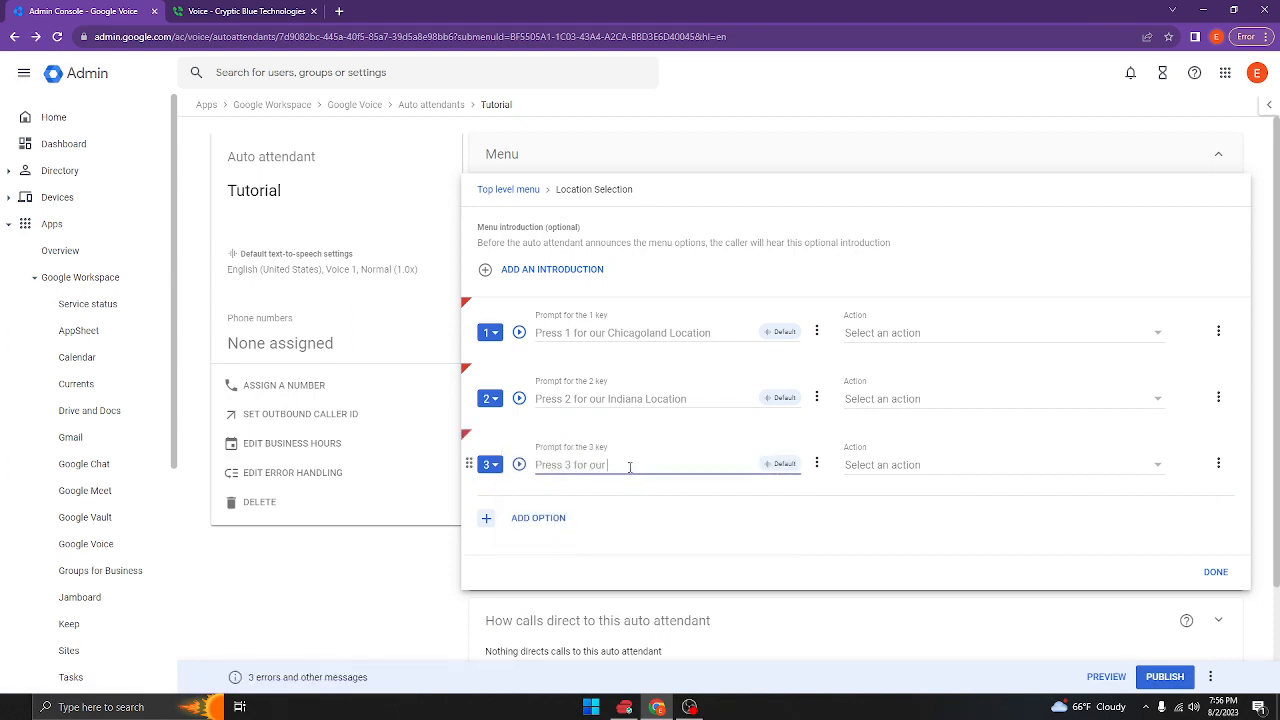
type(" Columbious Ohio Loca")
key("BackSpace")
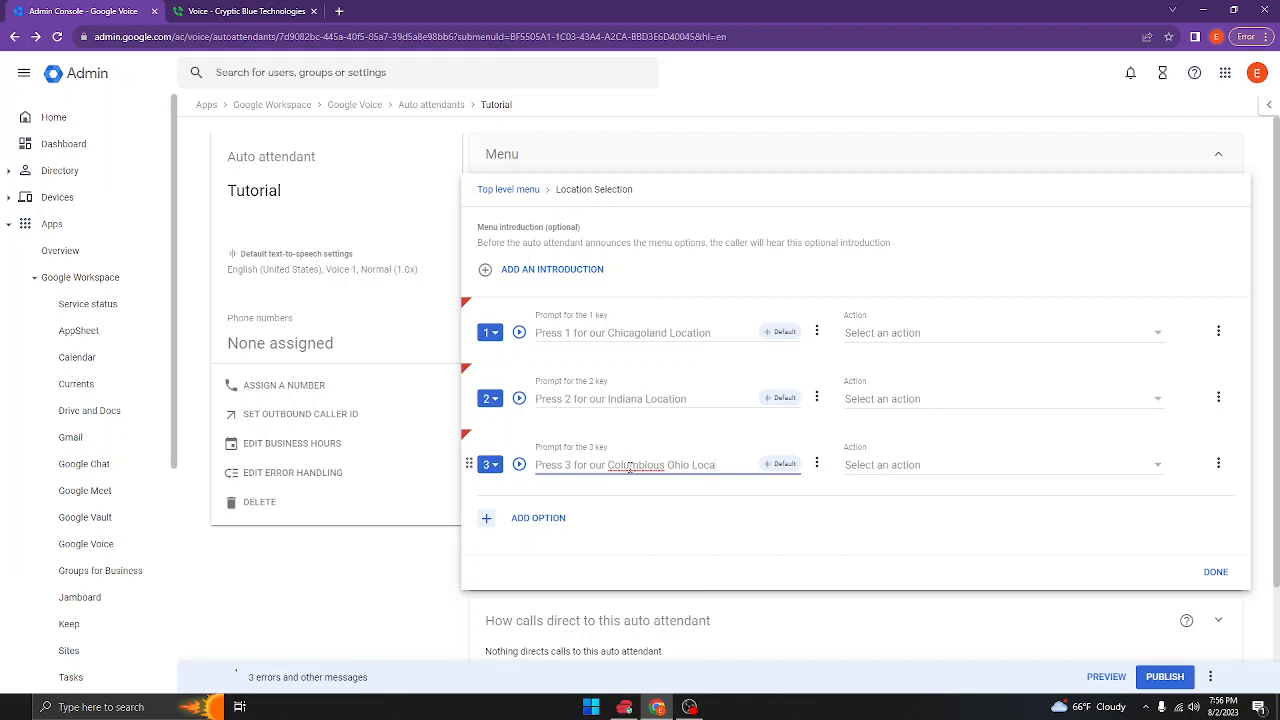
type("l")
right_click(630, 467)
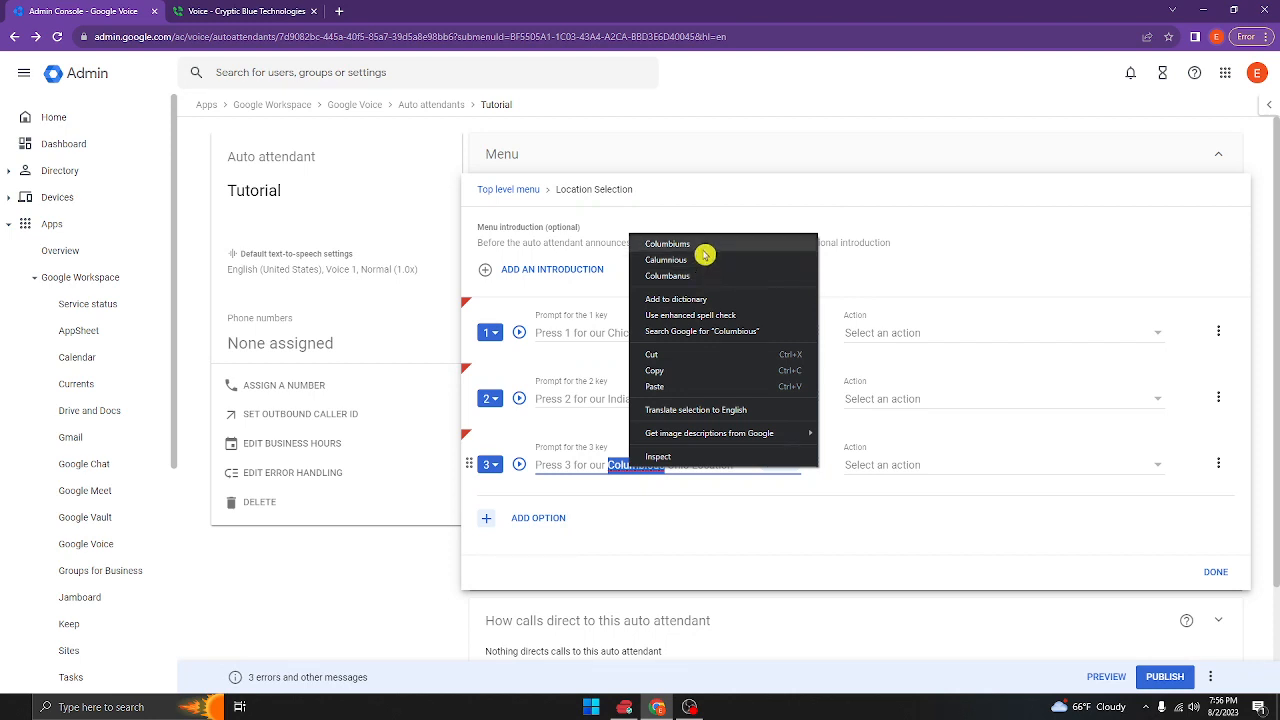
left_click(711, 494)
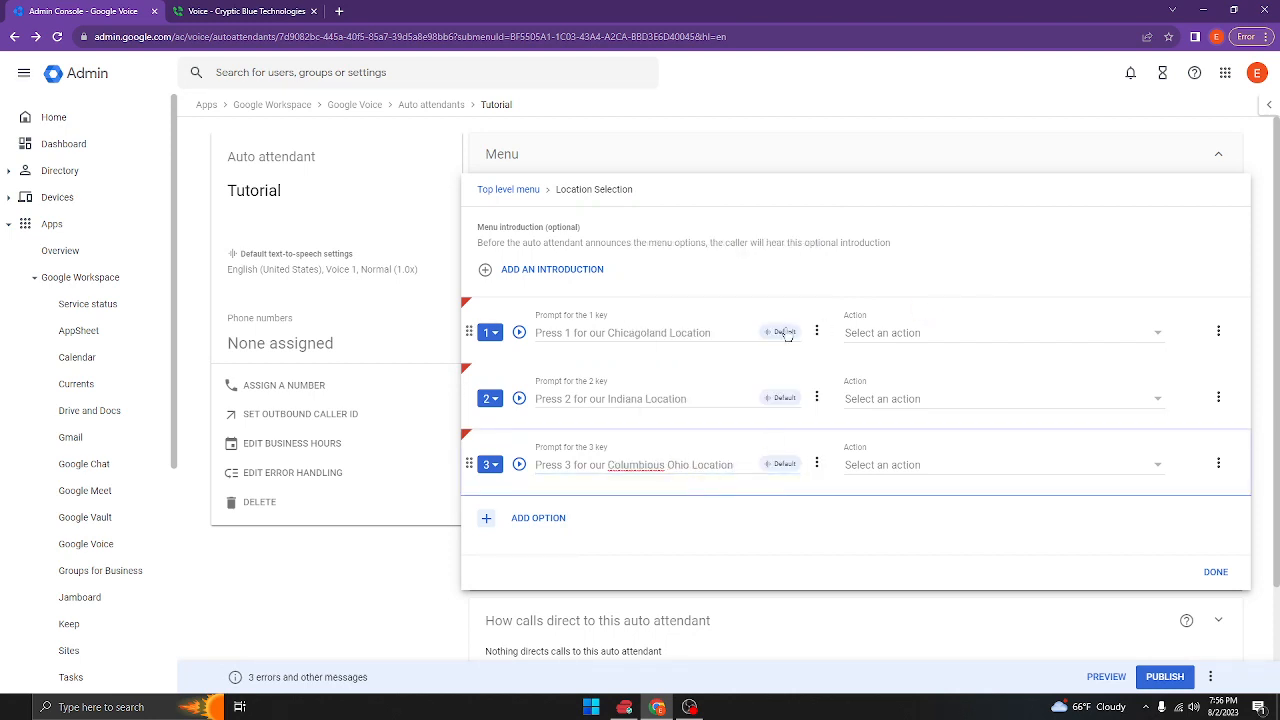
Set the 1 key's action in Location Selection to continue to a submenu and name that submenu "Chicago Location"
left_click(894, 345)
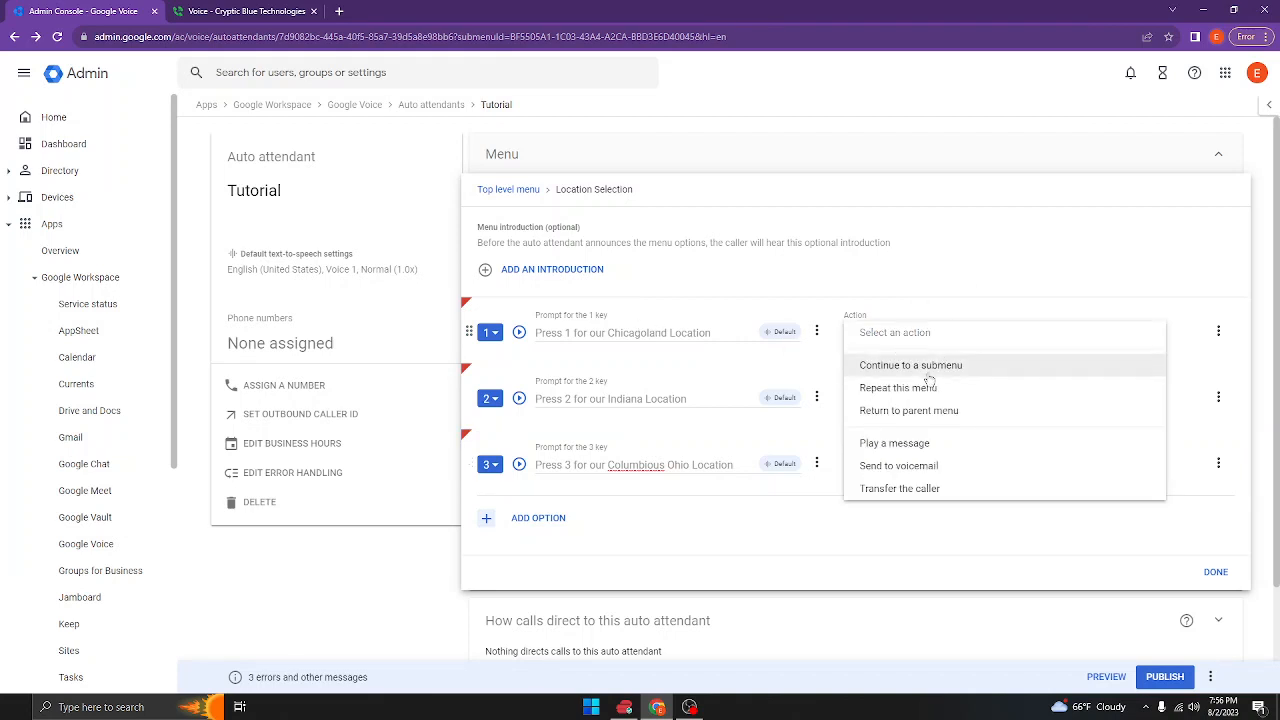
left_click(929, 372)
left_click(818, 386)
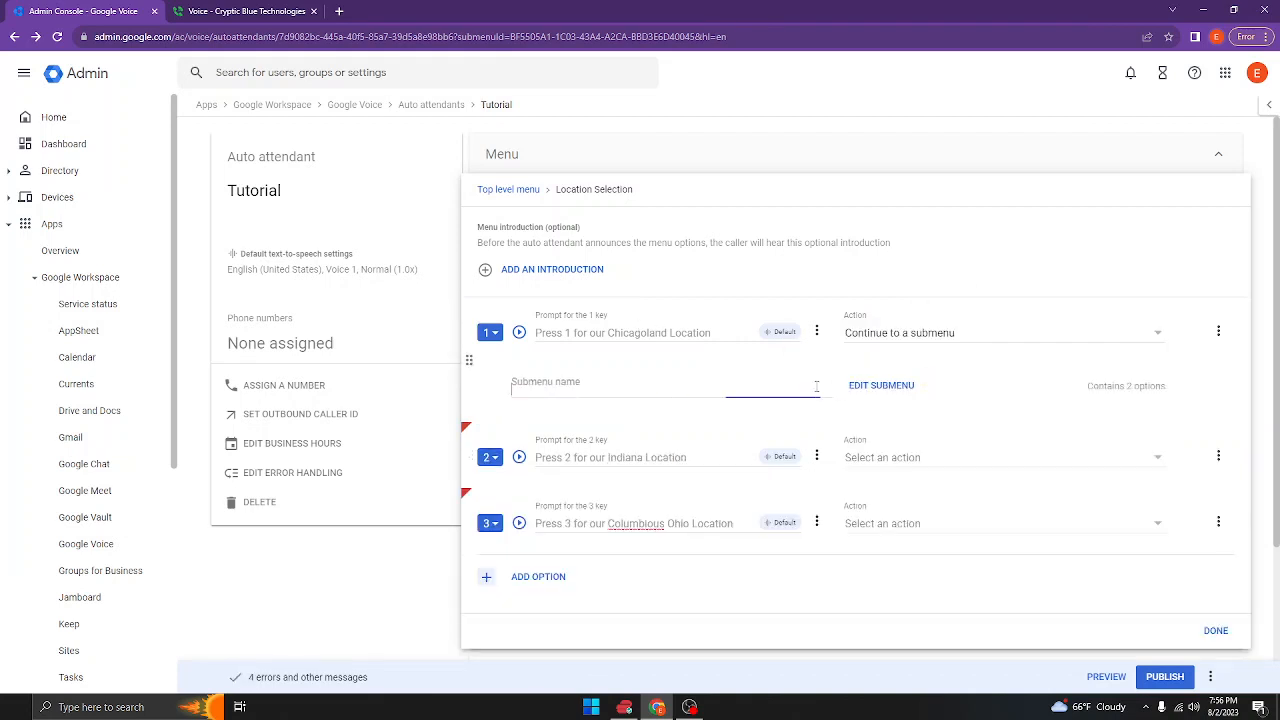
type("Chic")
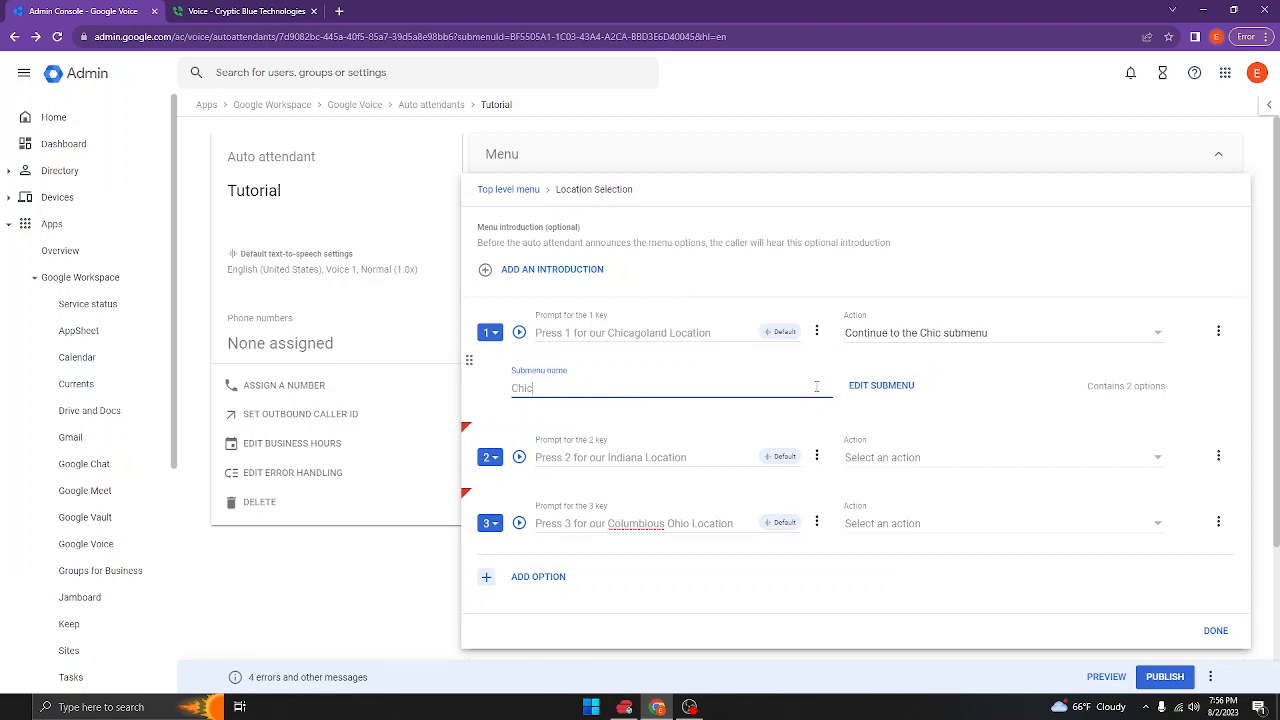
type("ago Location")
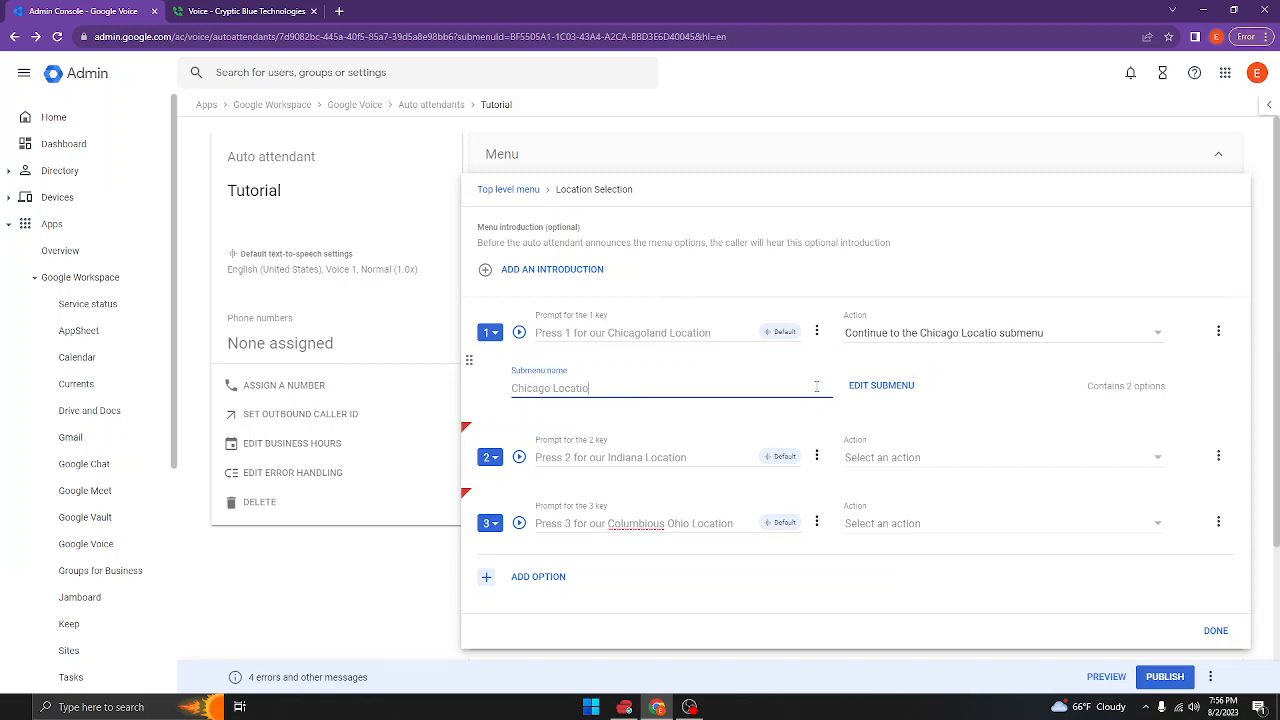
Open the Chicago Location submenu and add the text-to-speech prompt "Press 1 for store hours and information" for its 1 key
left_click(884, 388)
left_click(606, 333)
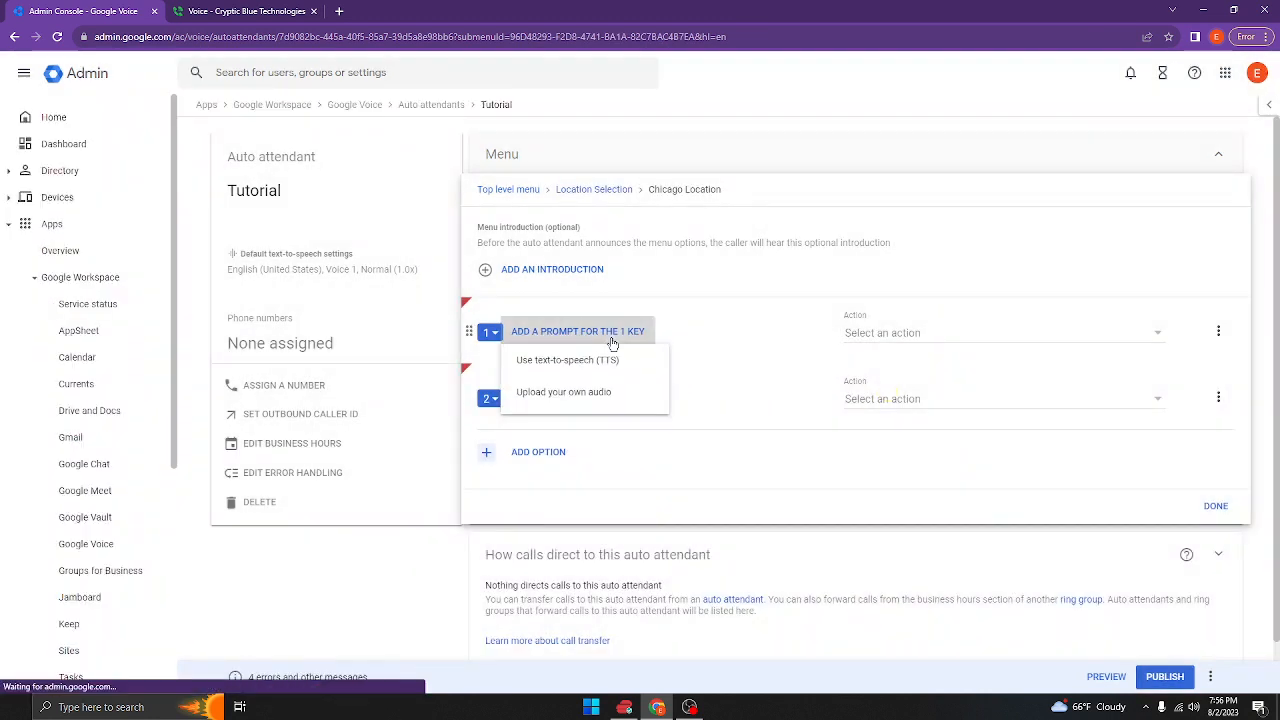
left_click(588, 366)
type("Pre")
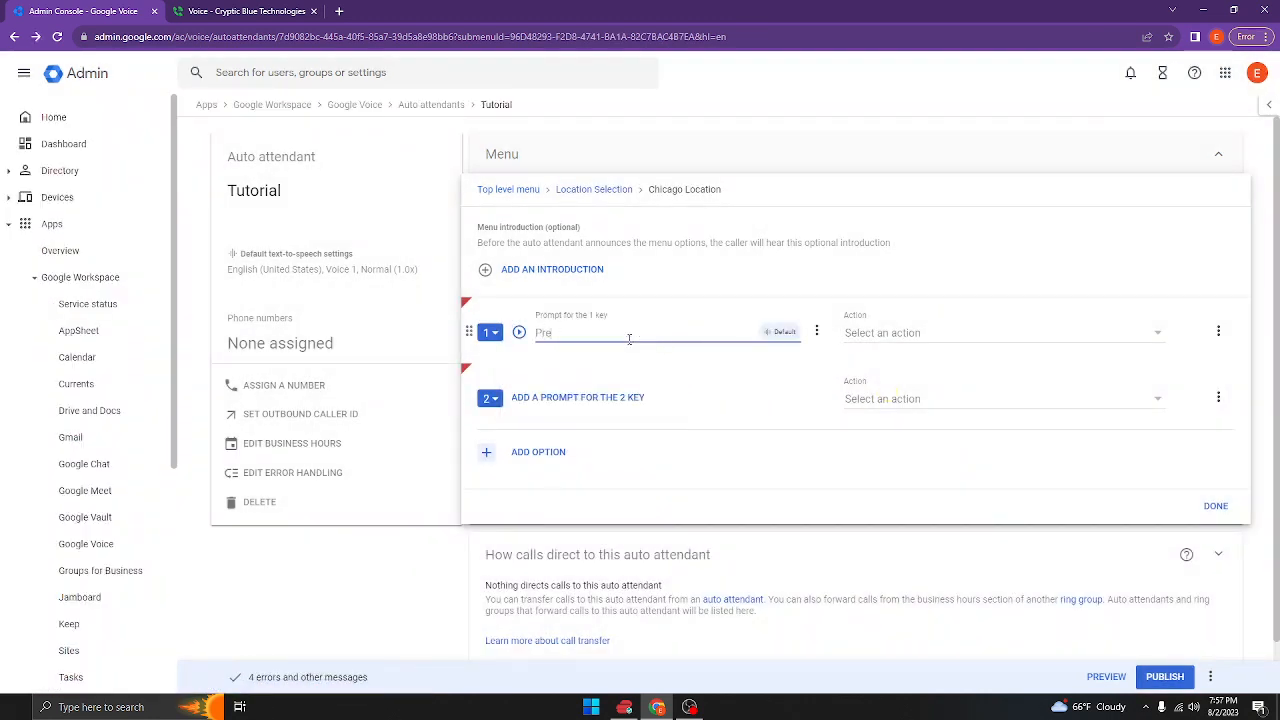
type("ss 1 for store hours and informatio")
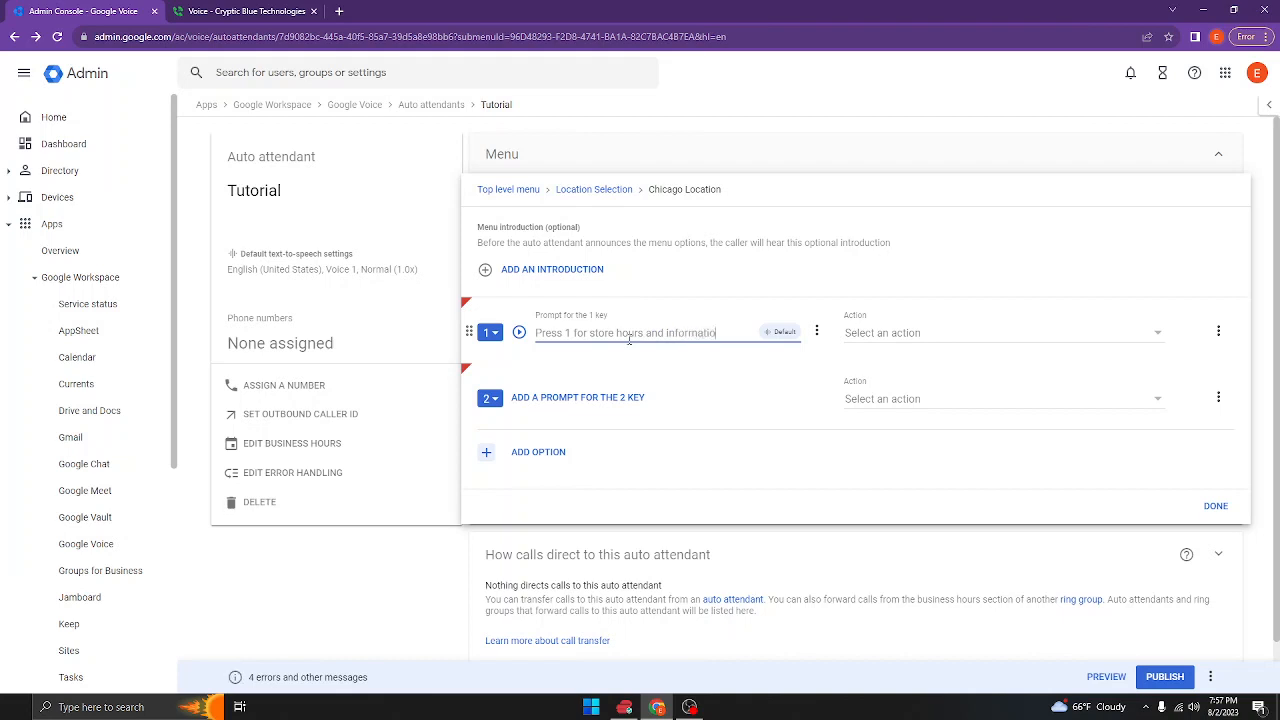
type("n")
Make the 1 key play the text-to-speech message "Our store hours are blah blah blah" and repeat this menu on completion
left_click(855, 334)
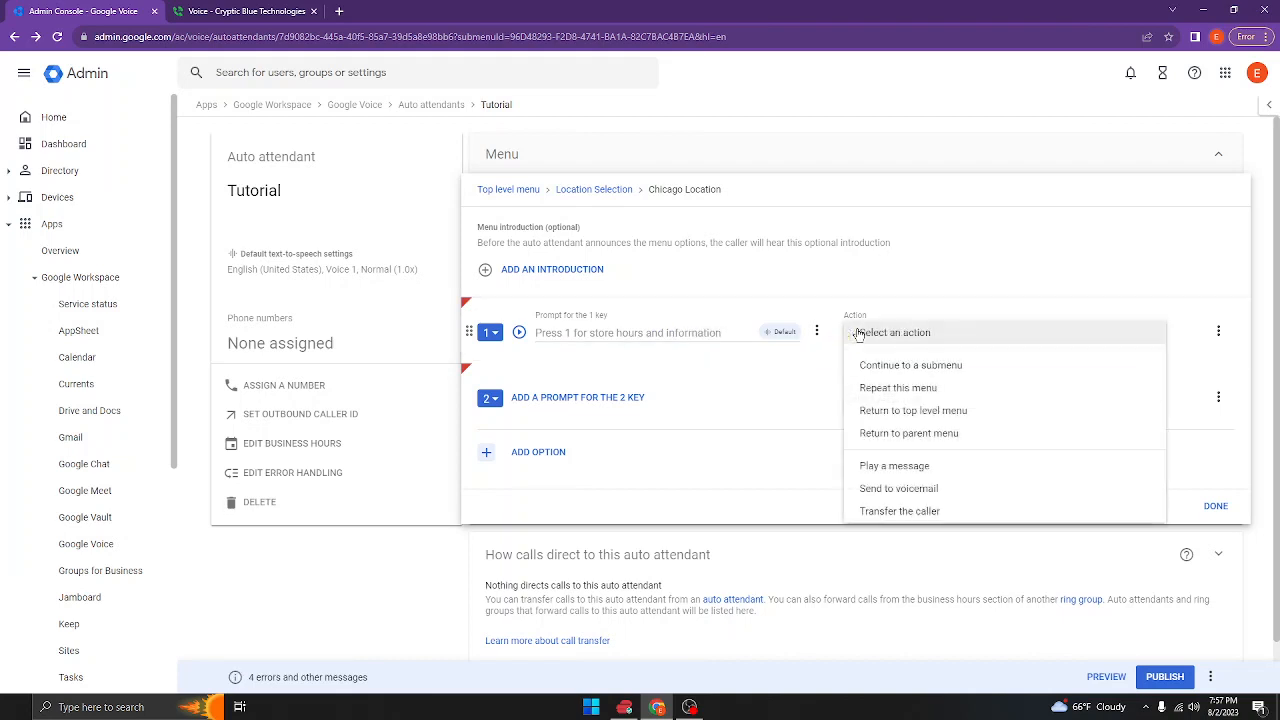
left_click(905, 466)
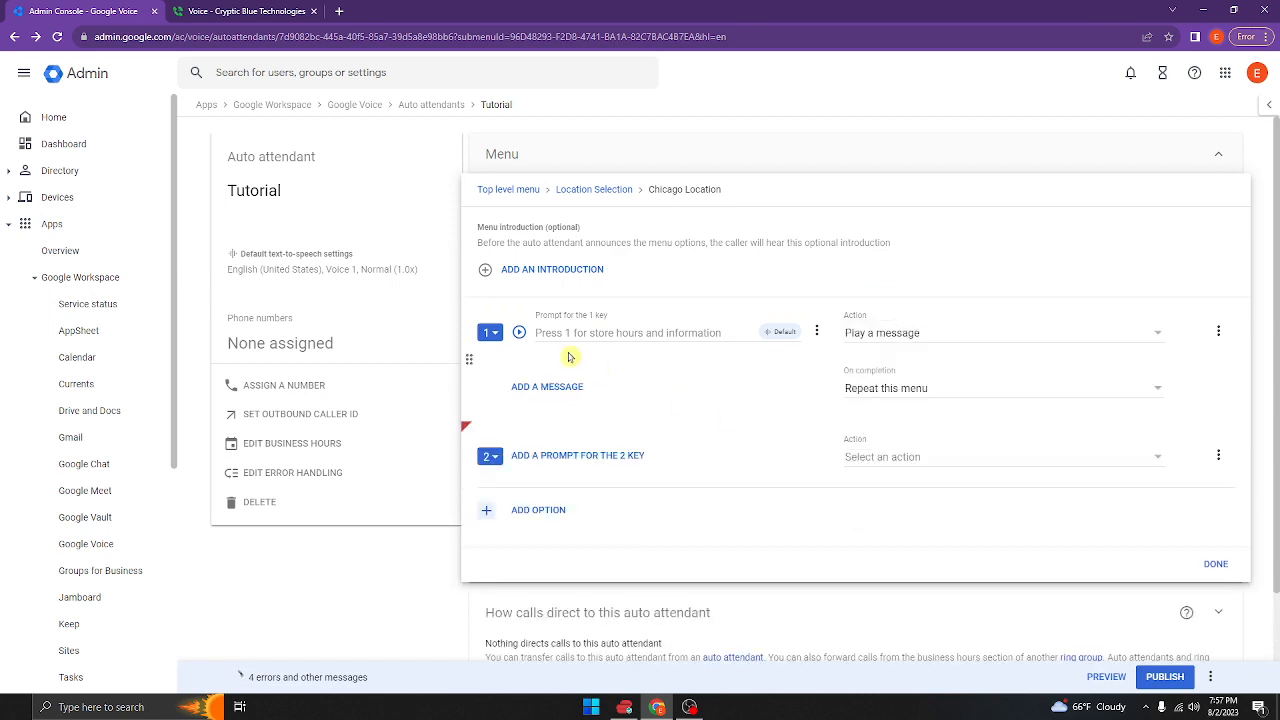
left_click(551, 388)
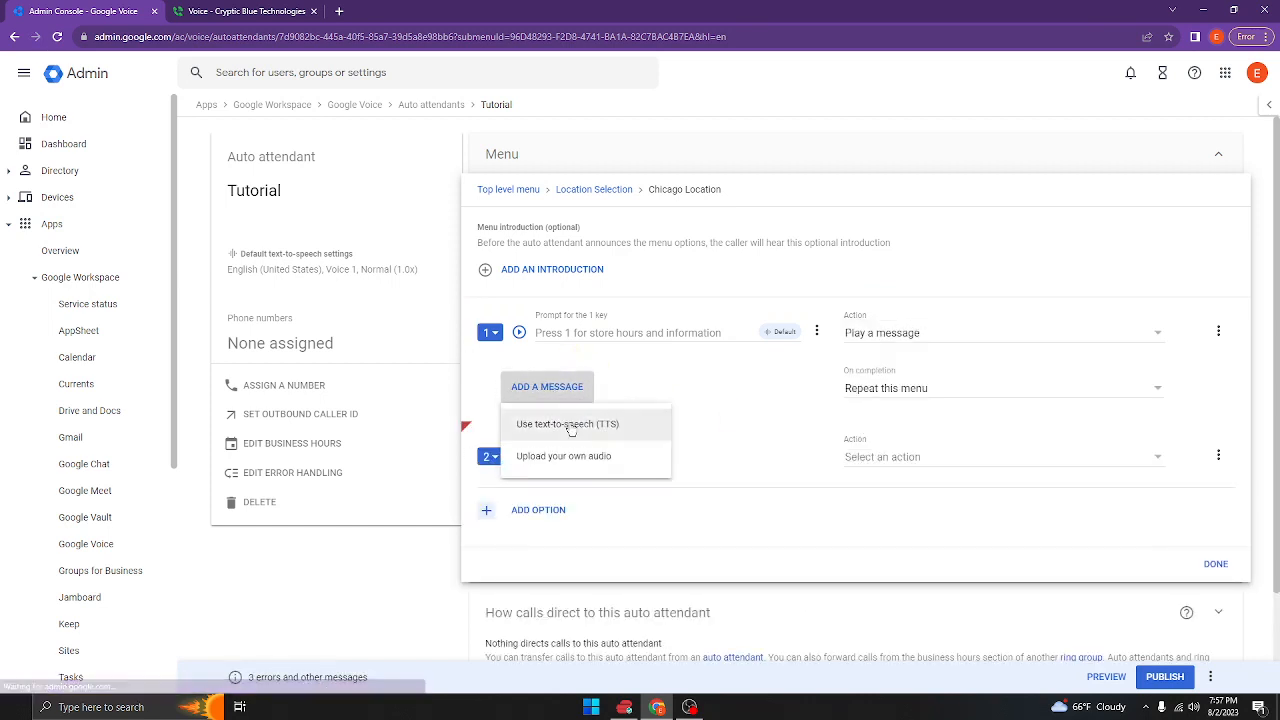
left_click(577, 424)
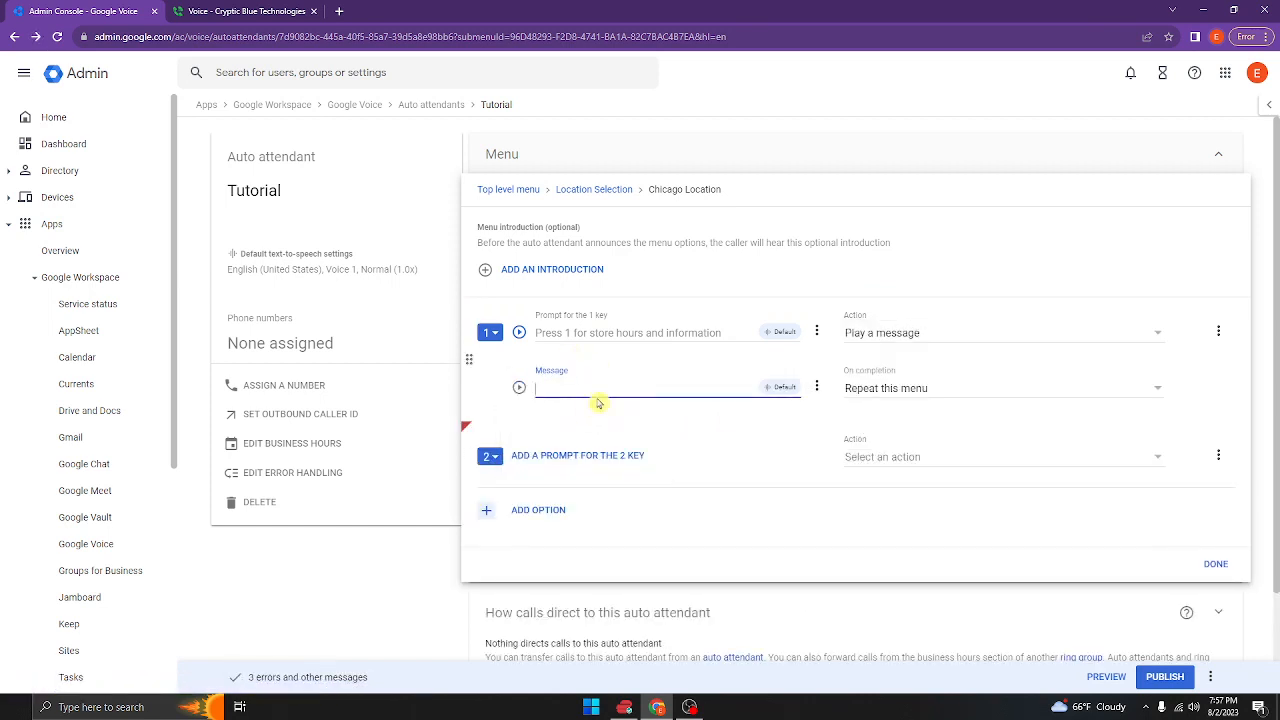
type("O")
type("ur store hours a")
type("re bla v")
type("h bl")
type("ah blah")
left_click(896, 395)
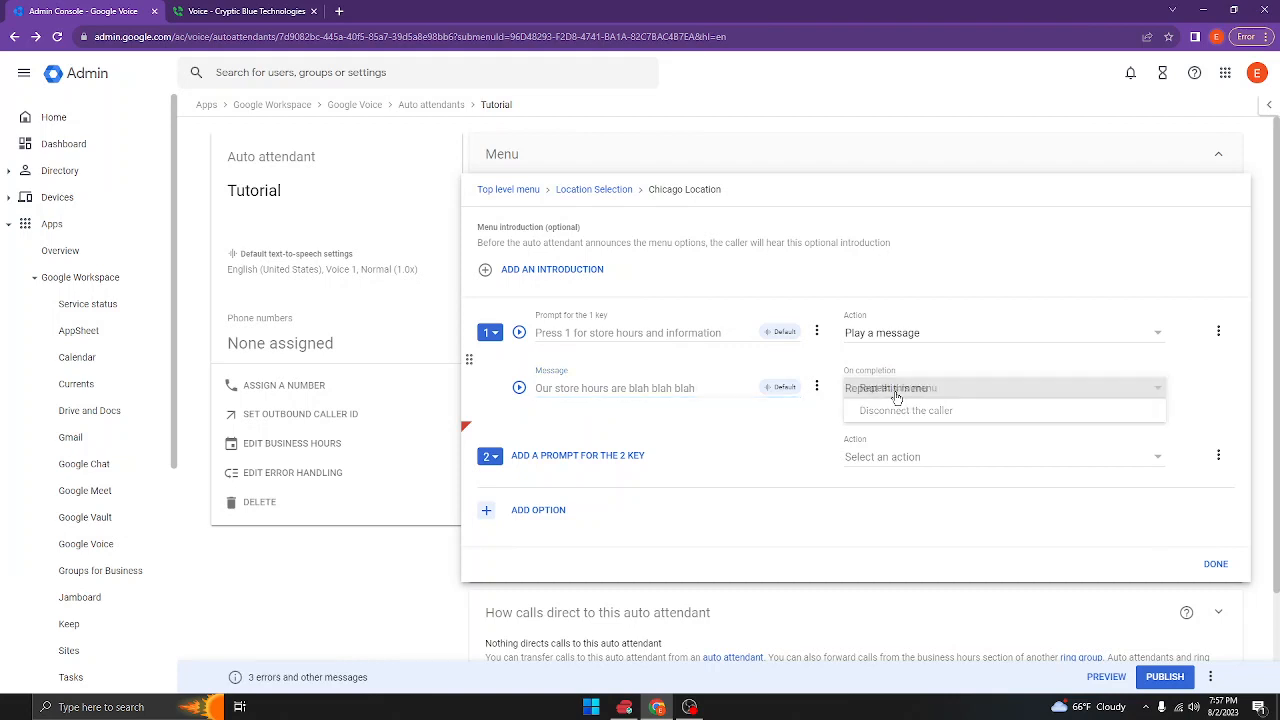
left_click(894, 390)
Add the text-to-speech prompt "Press 2 to connect to a specific department" for the 2 key of the Chicago Location submenu
left_click(627, 459)
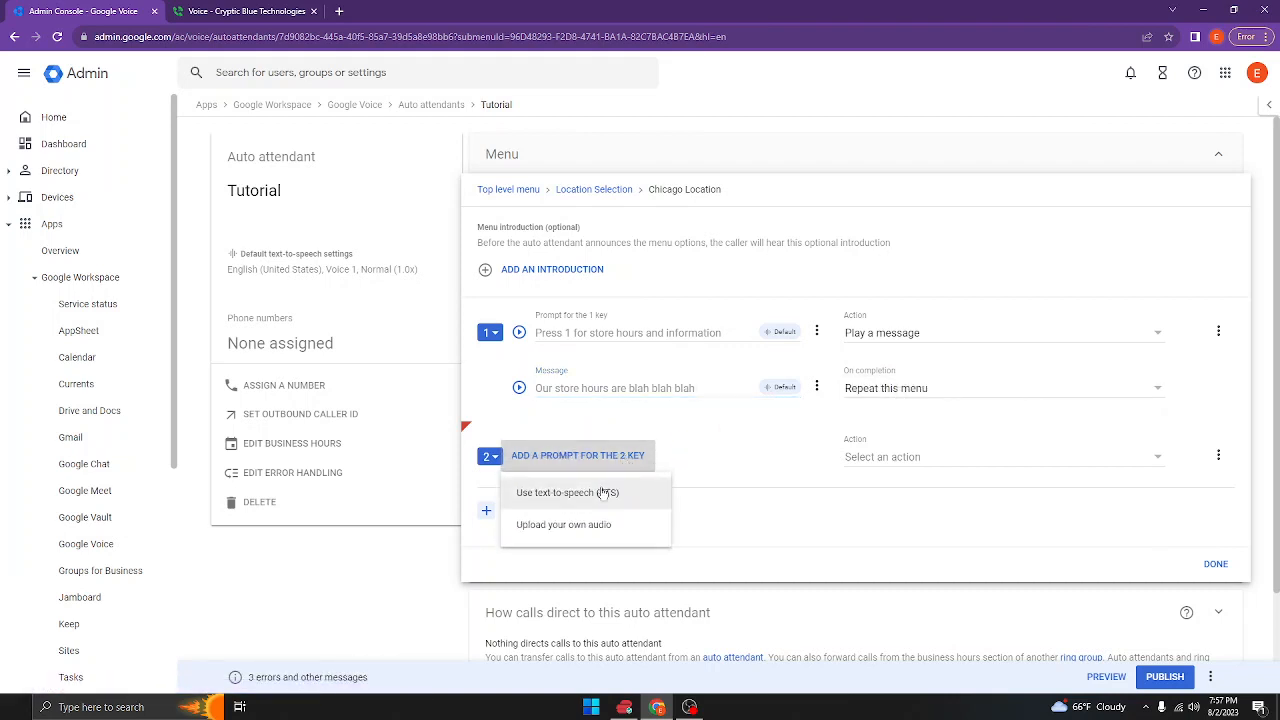
left_click(605, 490)
type("Pre")
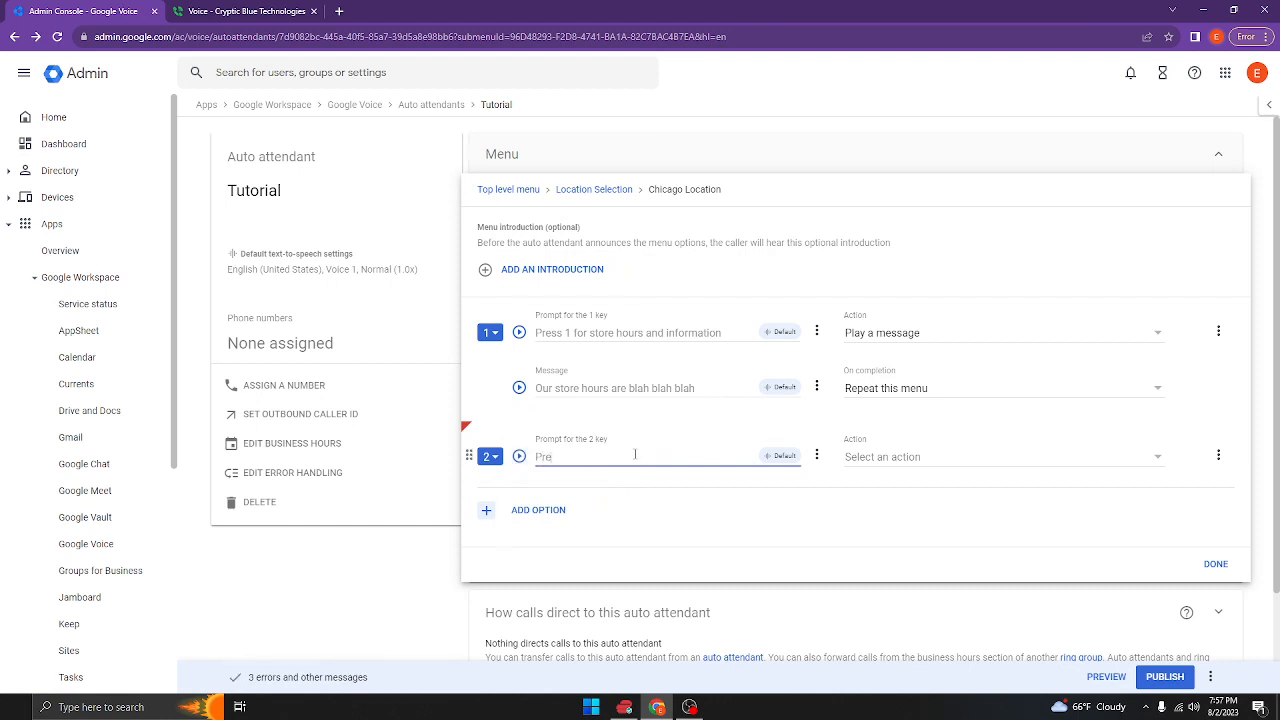
type("ss 2 for depa")
key("BackSpace")
type("Departmen")
key("BackSpace")
key("BackSpace")
key("BackSpace")
key("BackSpace")
key("BackSpace")
key("BackSpace")
key("BackSpace")
key("BackSpace")
key("BackSpace")
type("Depar")
key("BackSpace")
key("BackSpace")
key("BackSpace")
key("BackSpace")
key("BackSpace")
key("BackSpace")
key("BackSpace")
key("BackSpace")
type("connect to a spe")
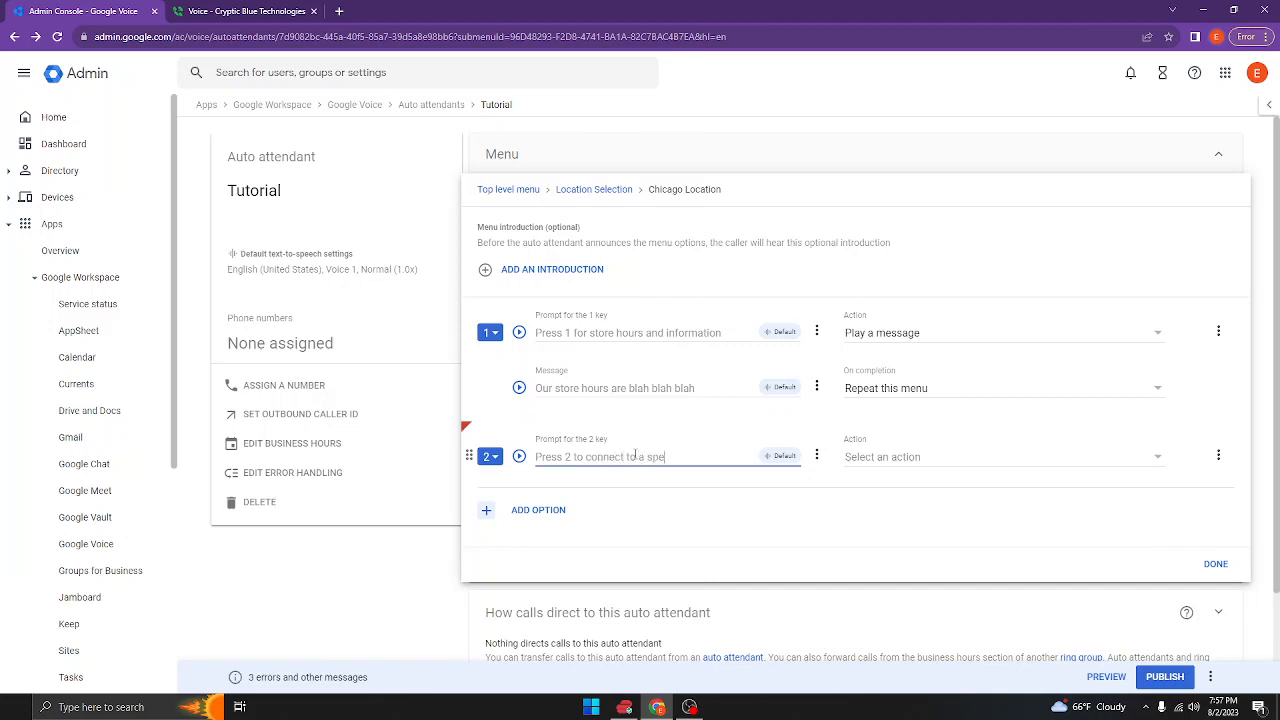
type("cific department")
right_click(656, 451)
left_click(738, 467)
Set the 2 key's action to continue to a submenu and name that submenu "Chicago Land Store Departments"
left_click(965, 464)
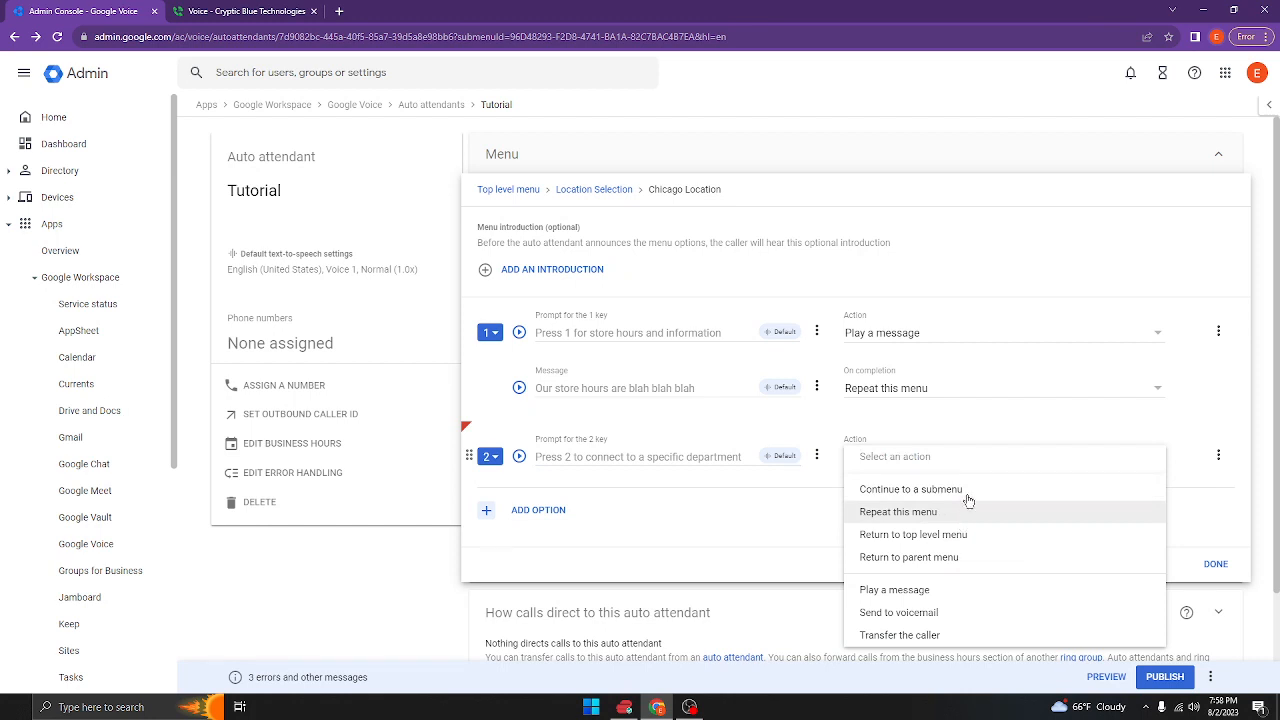
left_click(968, 490)
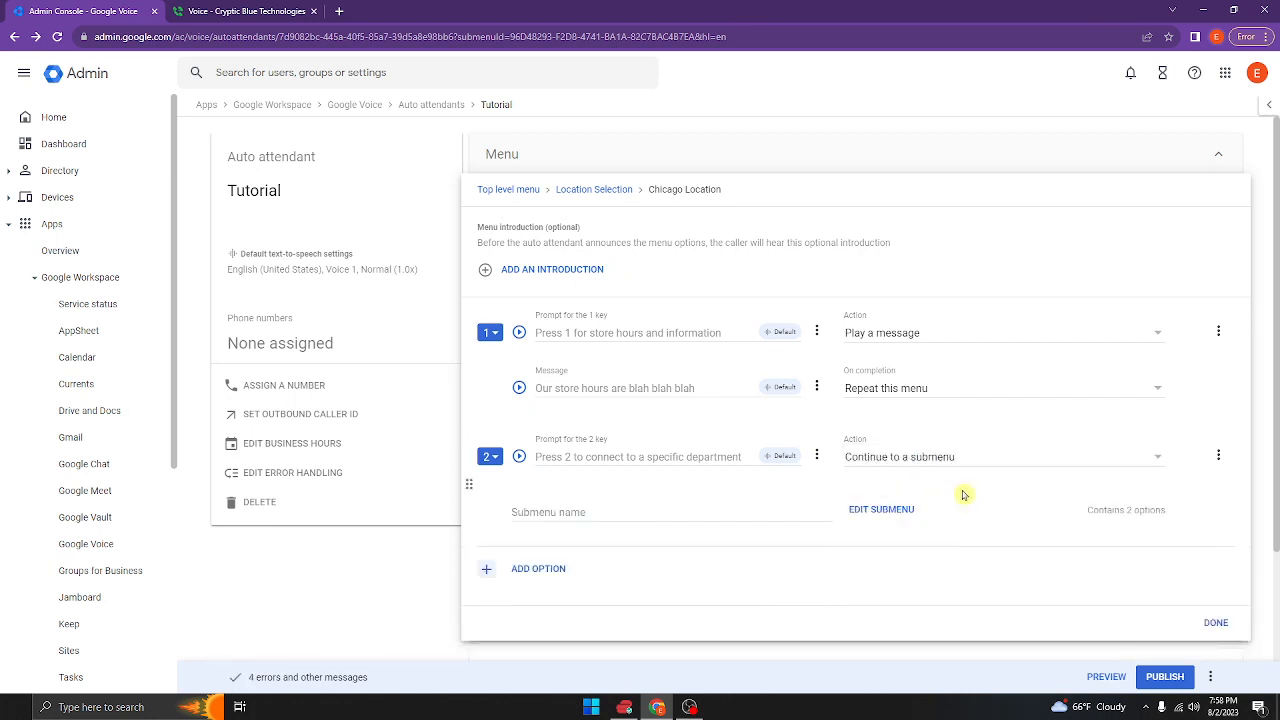
left_click(747, 508)
type("Chic")
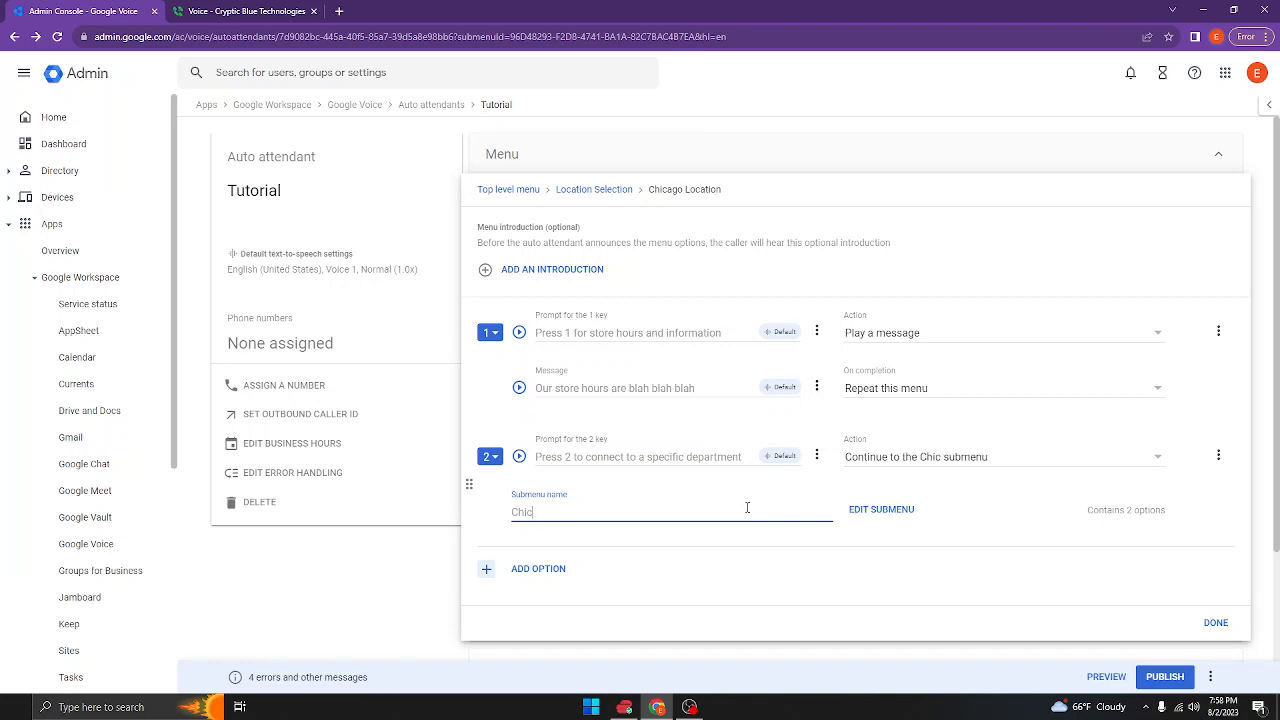
type("ago Land D")
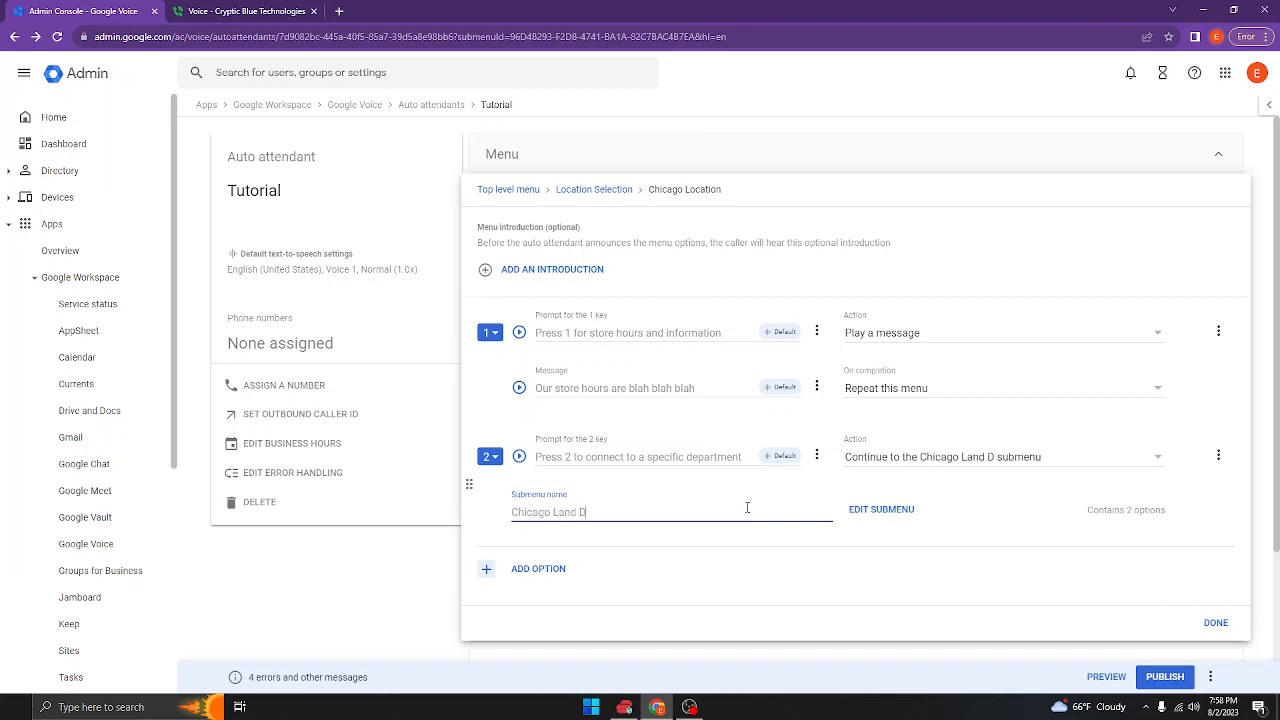
type("epartments")
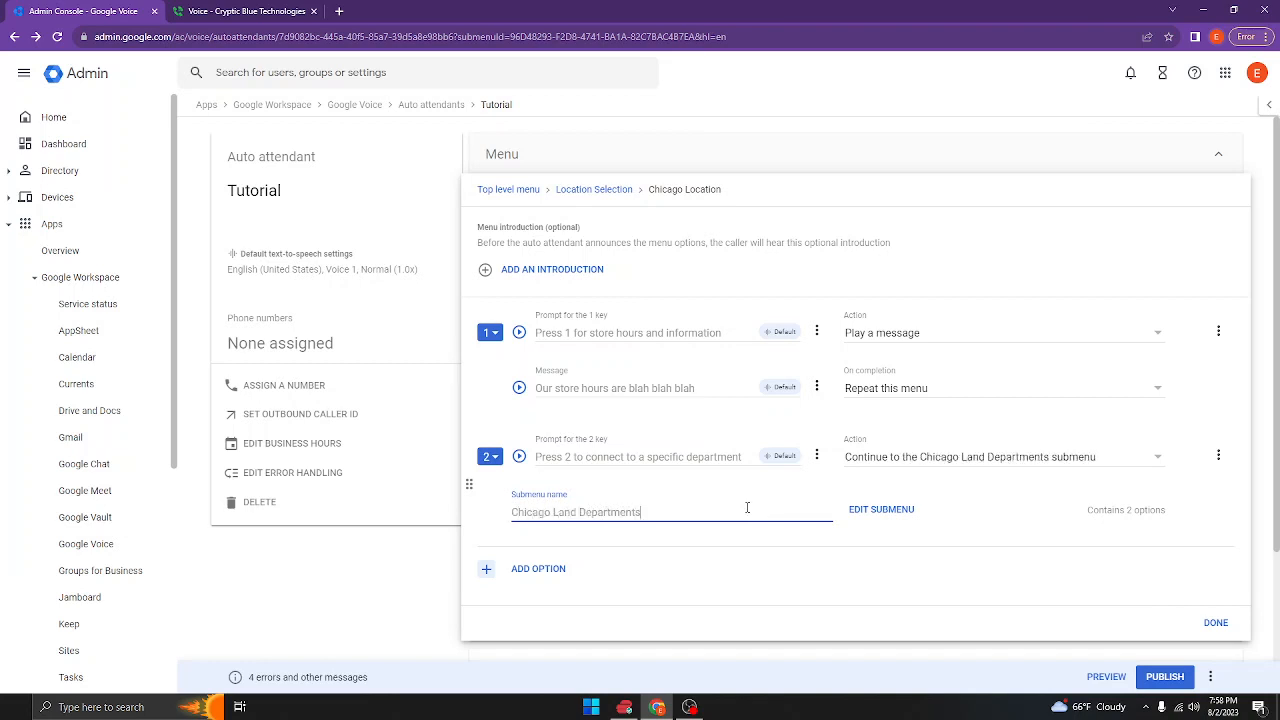
left_click(576, 511)
type("Store")
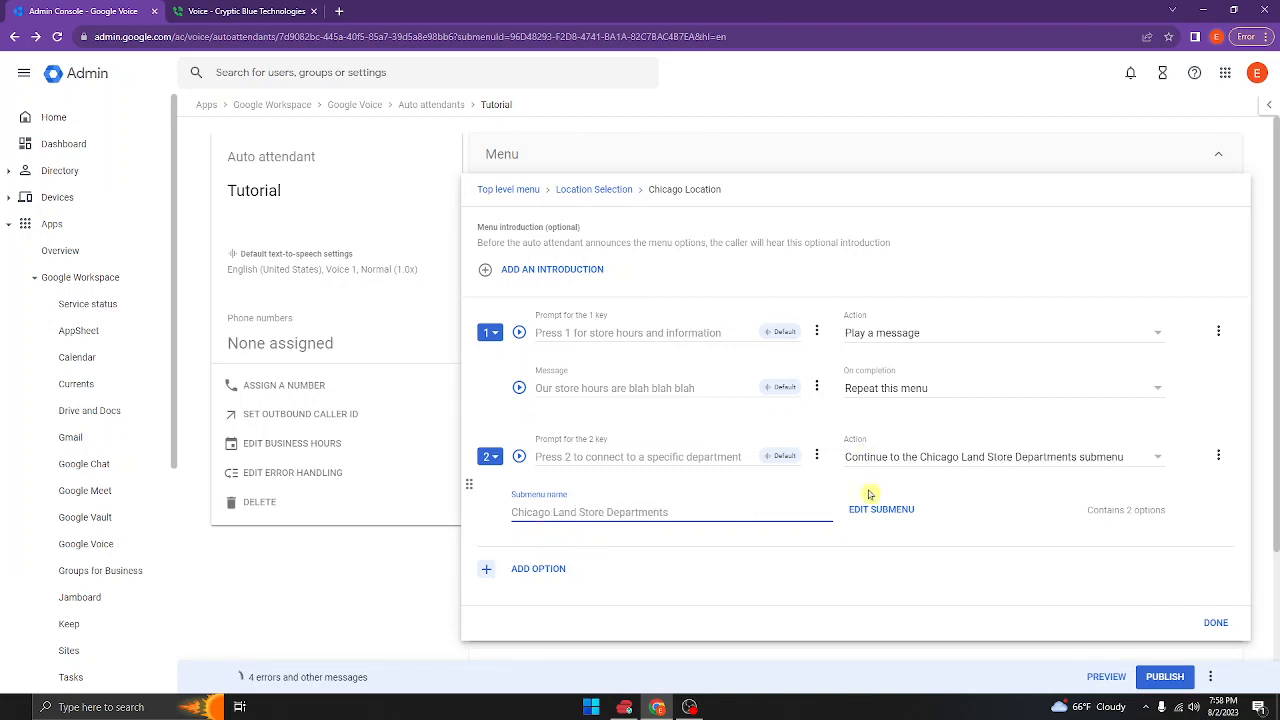
Open the Chicago Land Store Departments submenu and add the text-to-speech prompt "Press 1 for Computers" for its 1 key
left_click(862, 509)
left_click(583, 333)
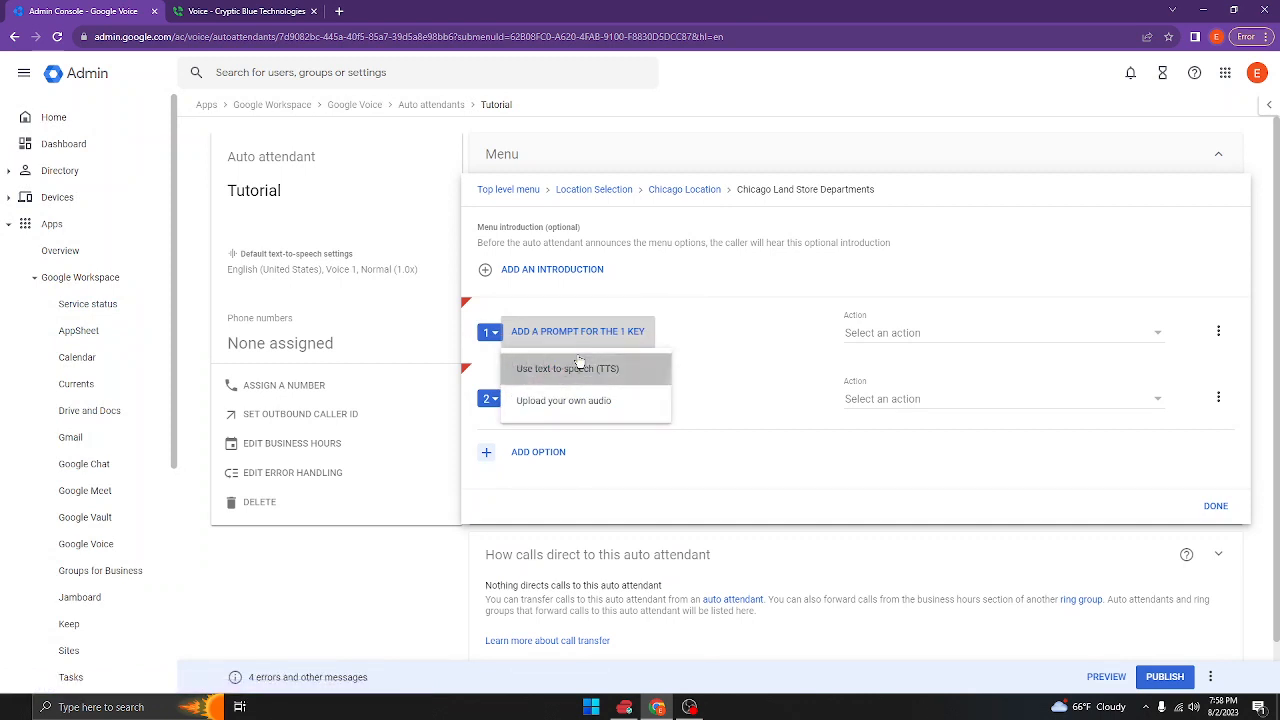
left_click(584, 349)
type("Press")
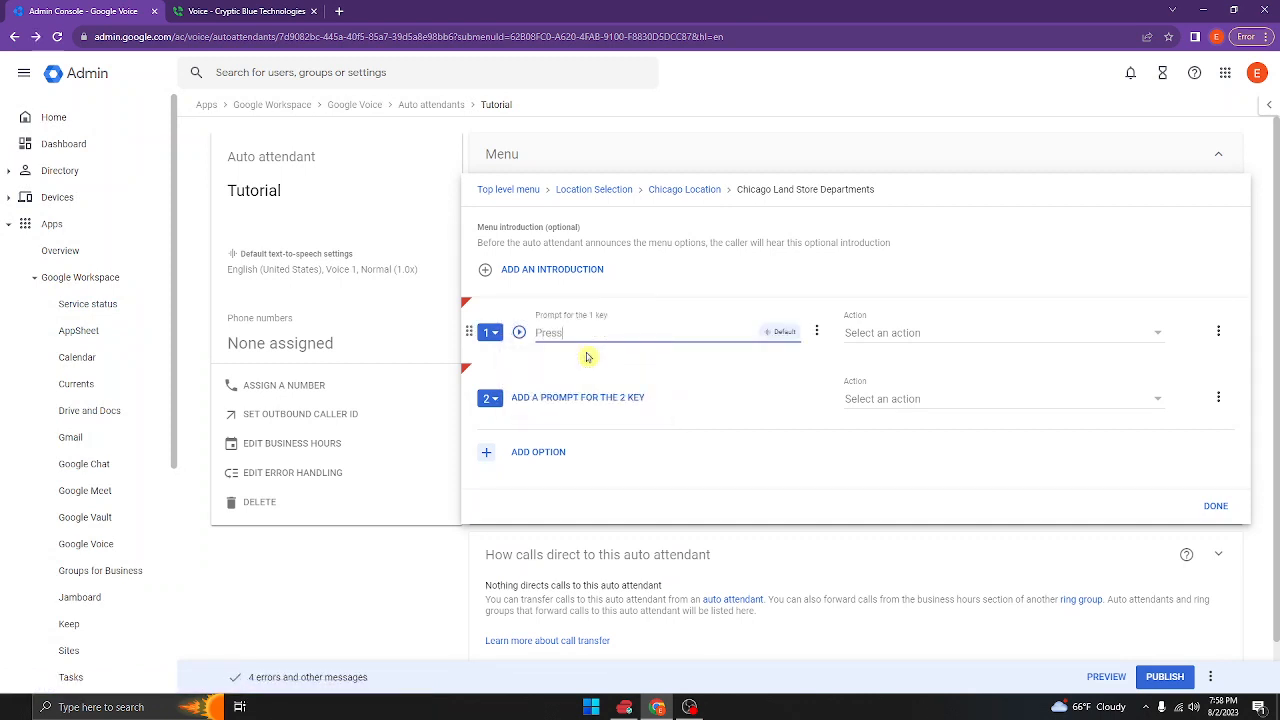
type(" 1 for Computers")
Add the text-to-speech prompt "Press 2 for all other departments" for the 2 key of the Chicago Land Store Departments submenu
left_click(592, 397)
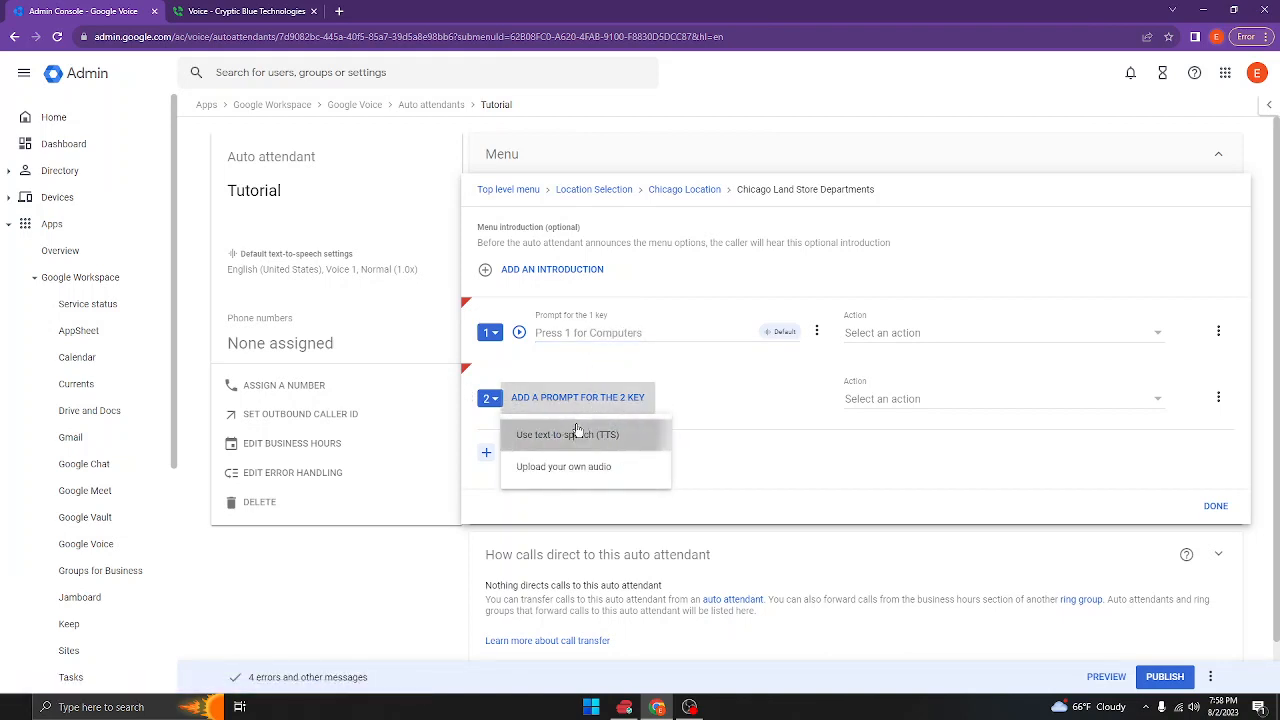
left_click(592, 429)
type("Pres")
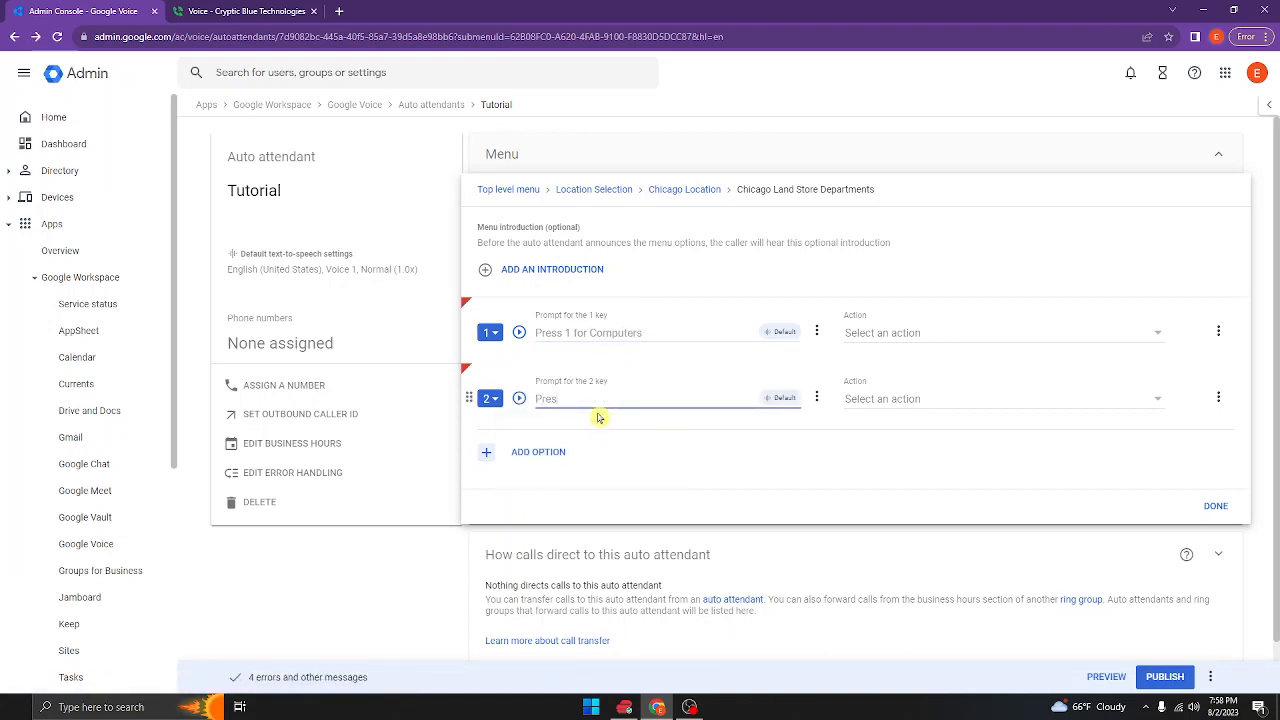
type("s 2 for all other departments")
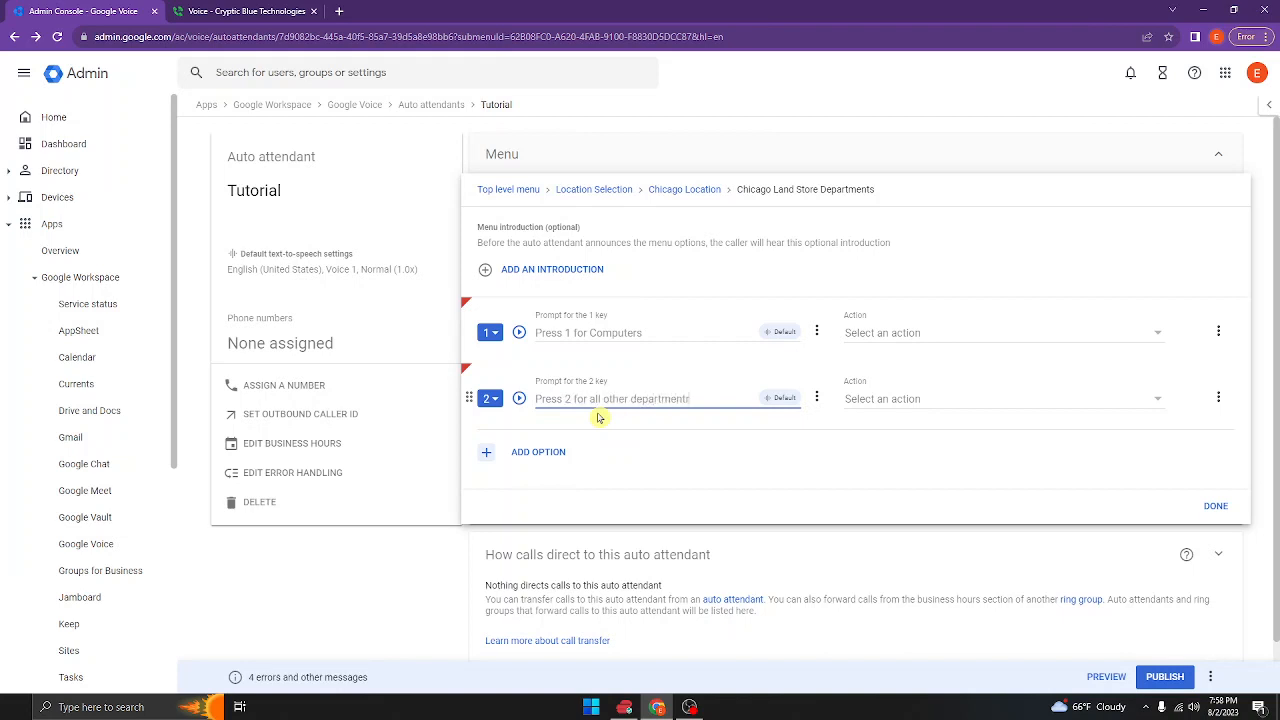
Set the 1 key's action to transfer the caller, with the text-to-speech announcement "Transferring your call now!"
left_click(1065, 340)
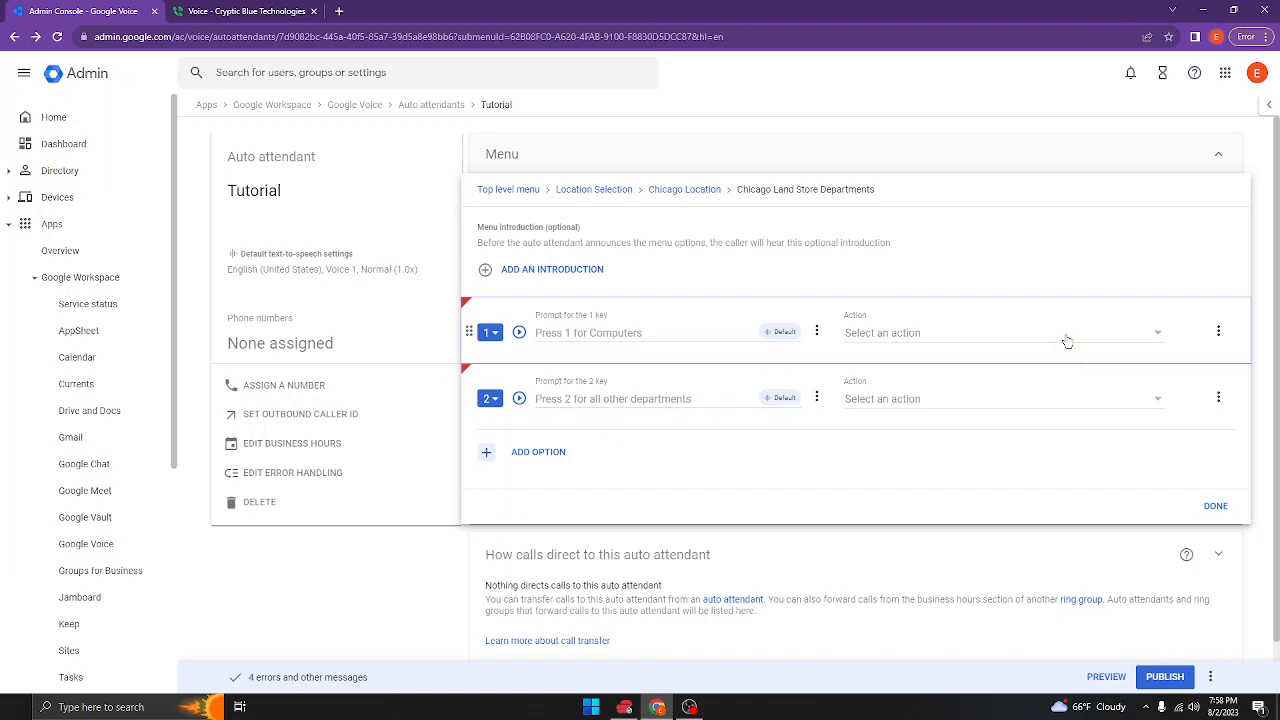
left_click(995, 511)
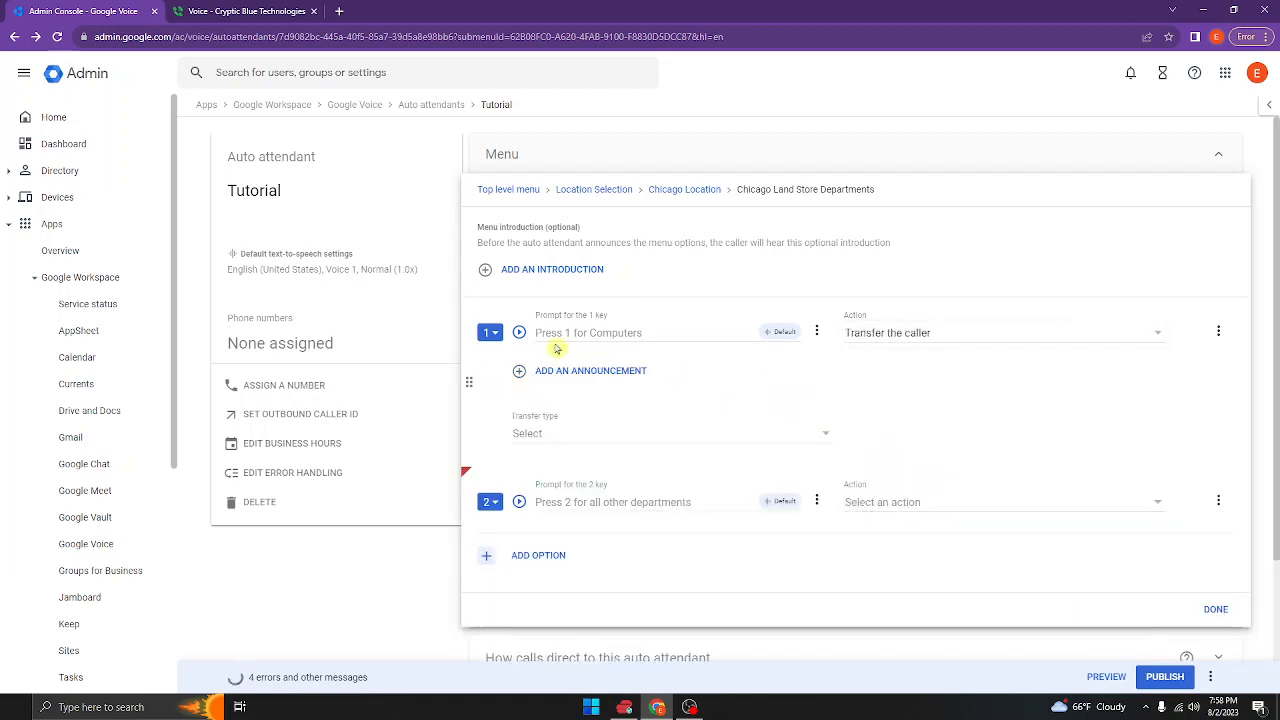
left_click(549, 369)
left_click(604, 406)
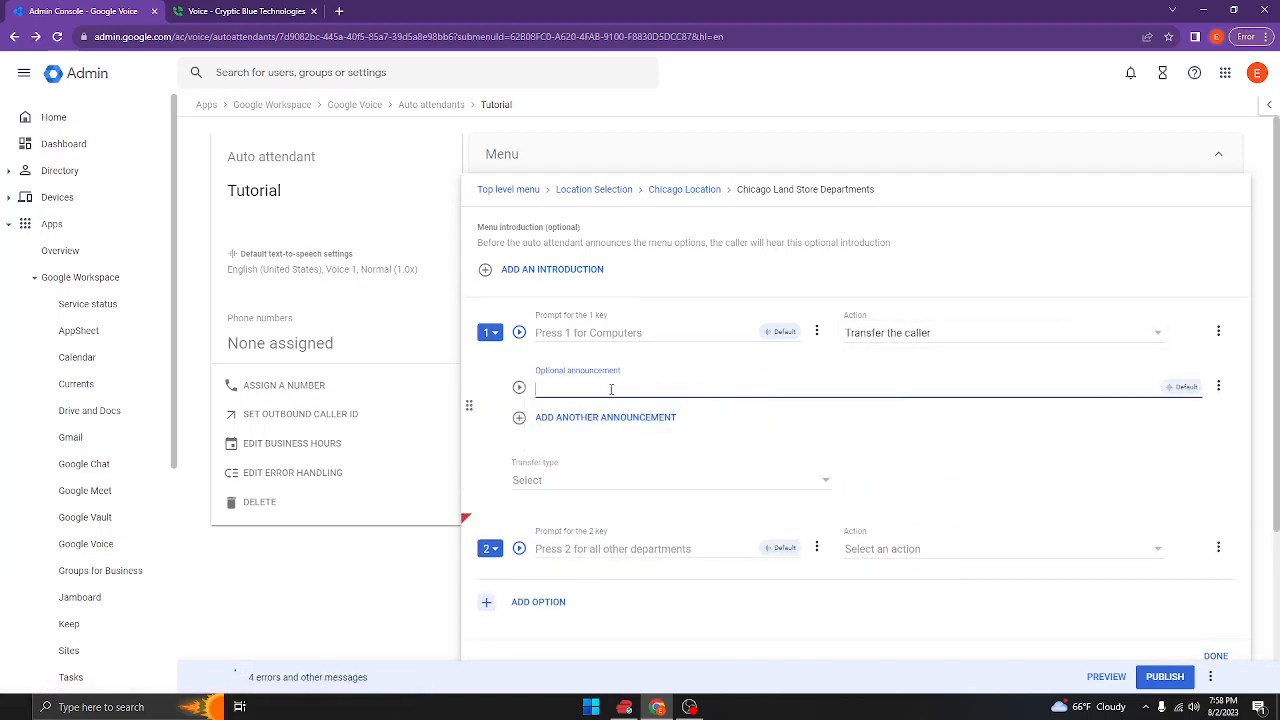
type("Transfering your cal")
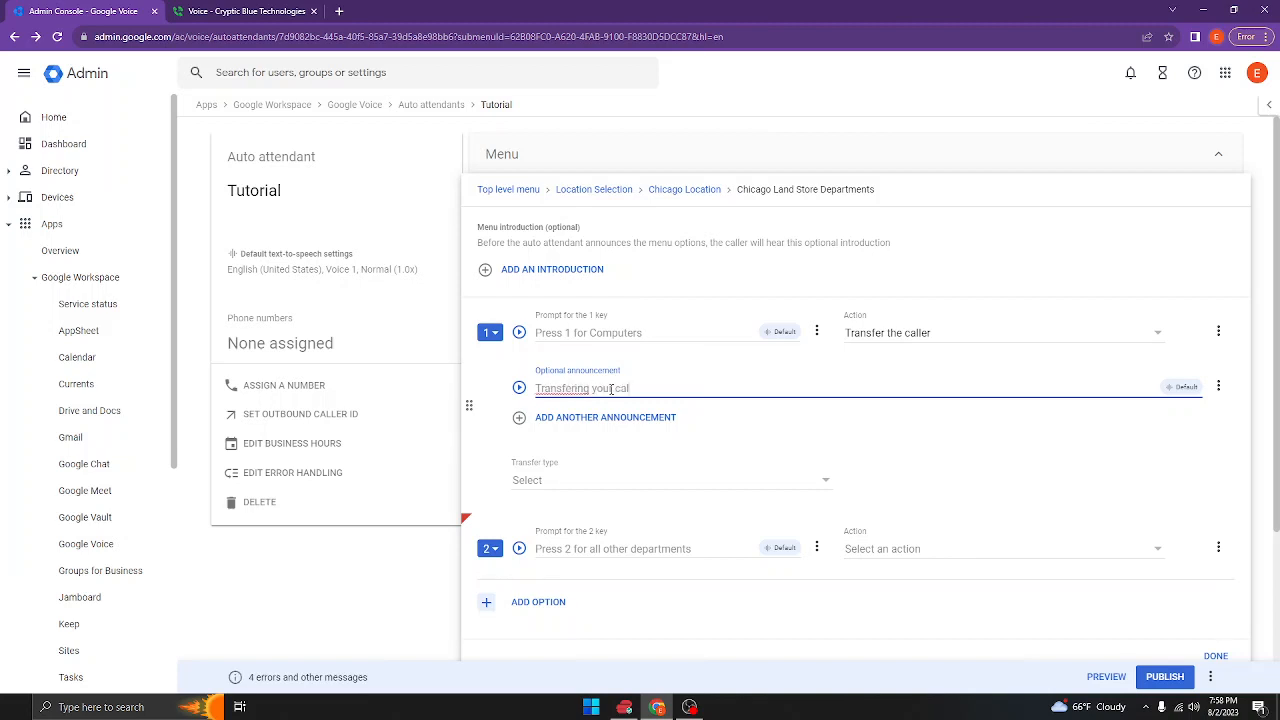
type("l now!")
right_click(536, 384)
left_click(572, 396)
Replace the 1 key's transfer announcement with "Connecting you to a computers represented now"
triple_click(620, 388)
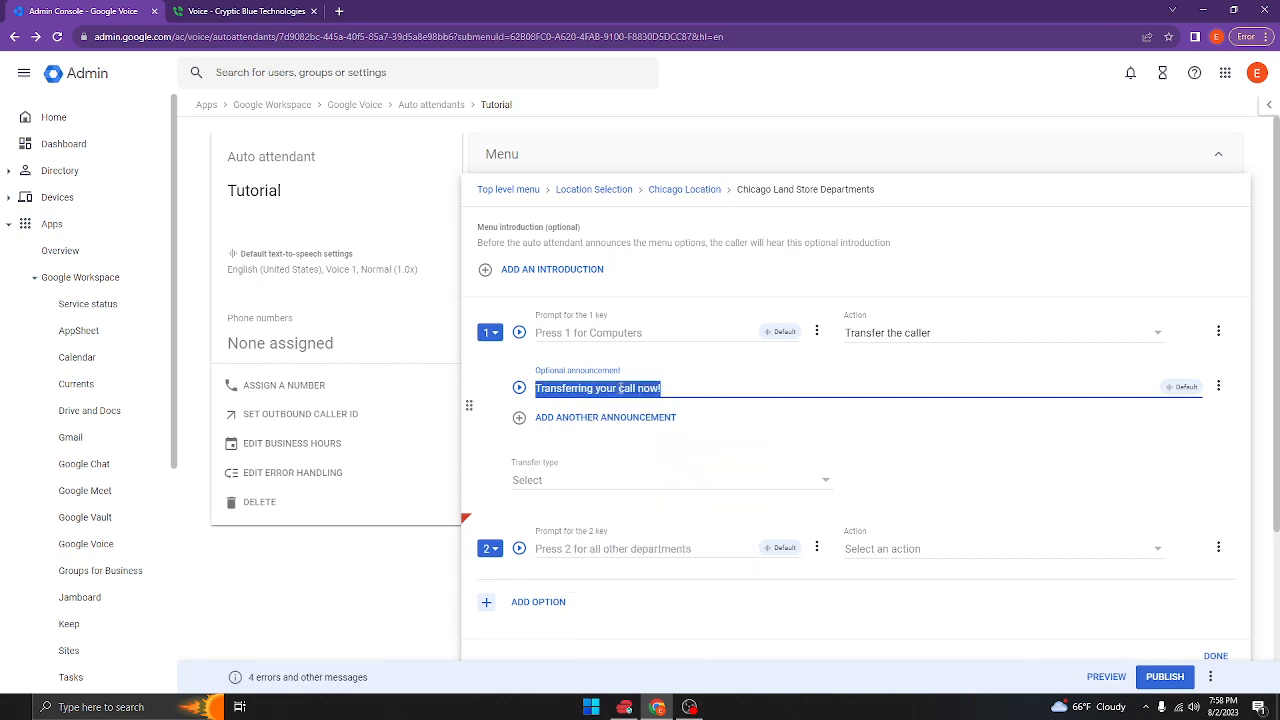
type("Connect")
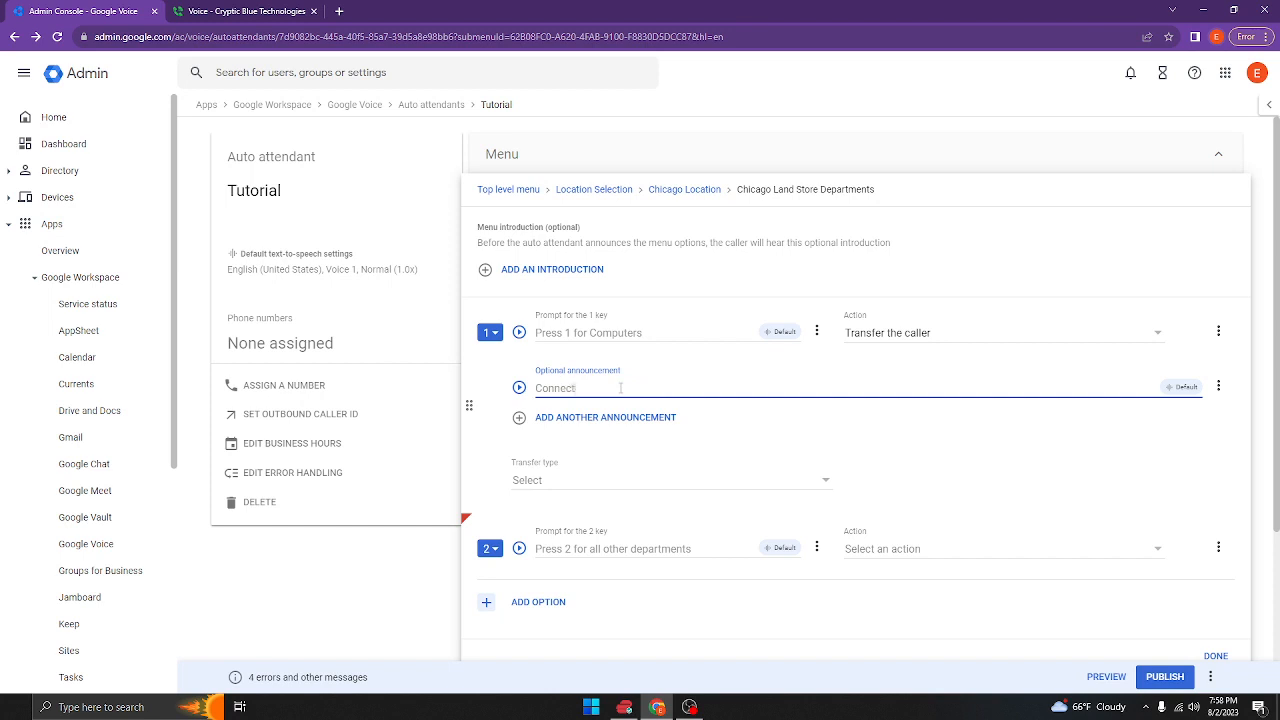
type("ing you to a computers representiv")
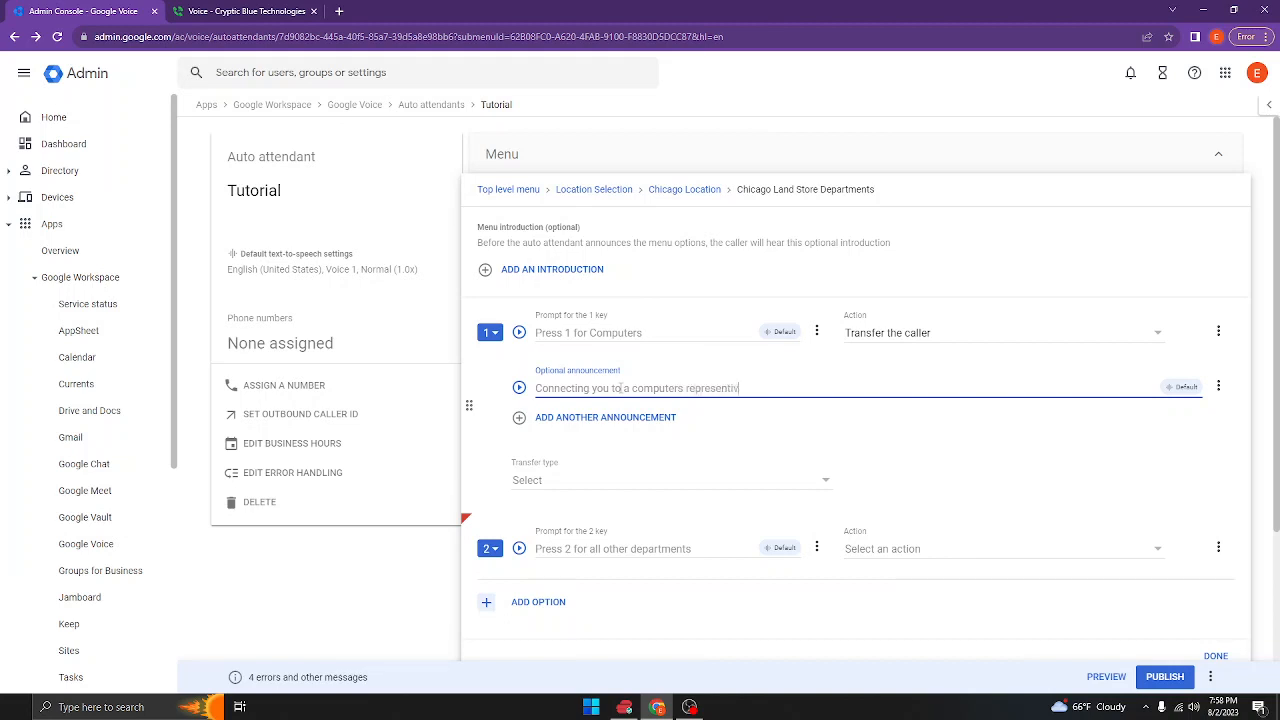
type("e now")
right_click(689, 388)
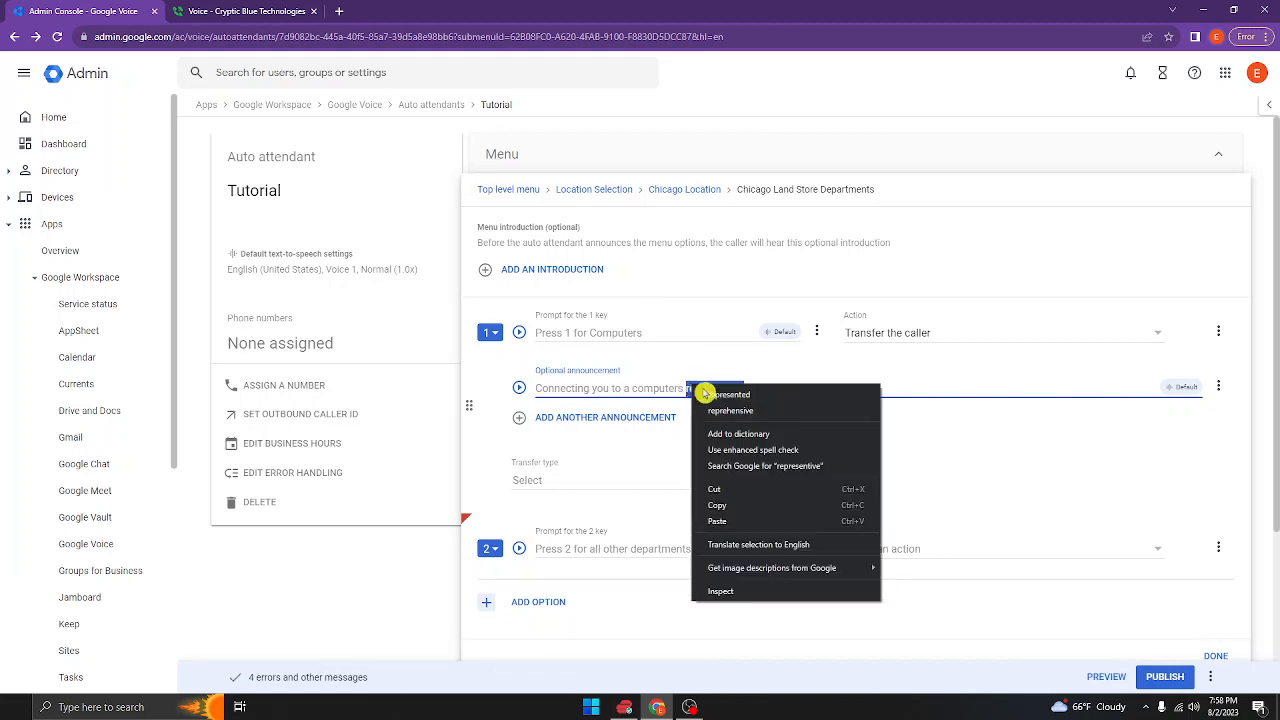
left_click(806, 400)
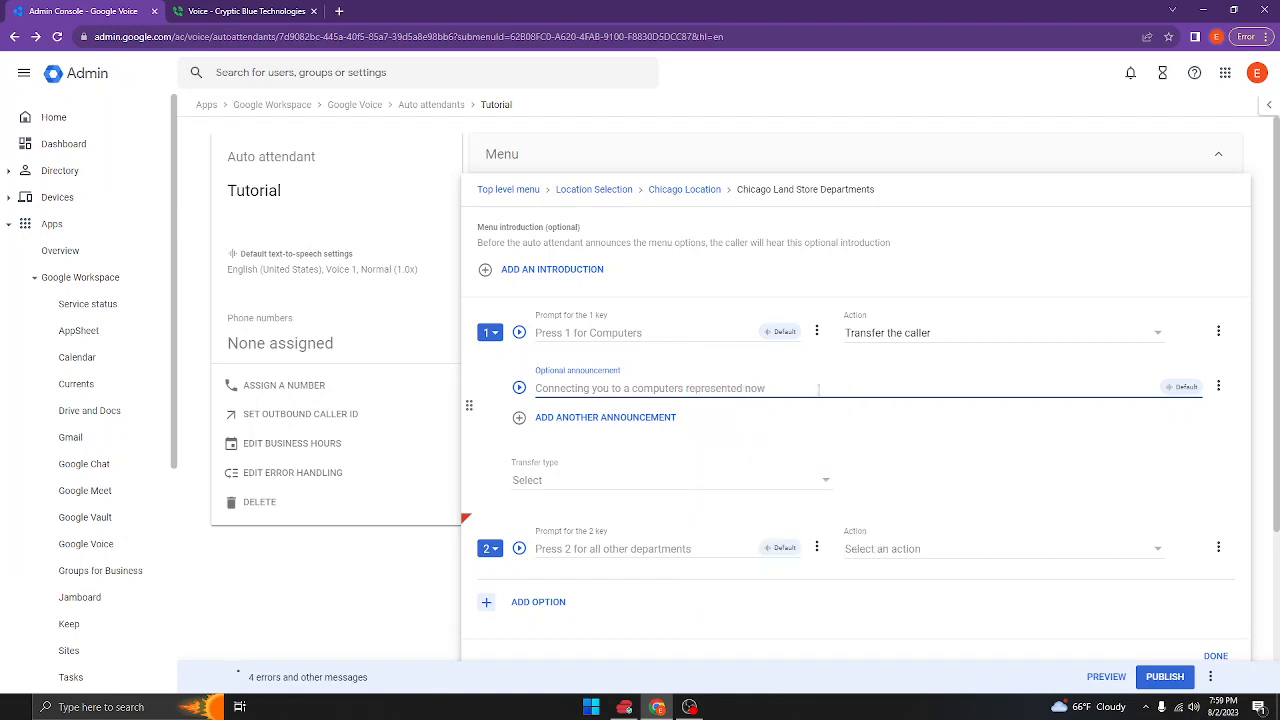
Change the ending of the 1 key's transfer announcement so it reads "Connecting you to a computer technician now!"
left_click_drag(766, 390, 690, 393)
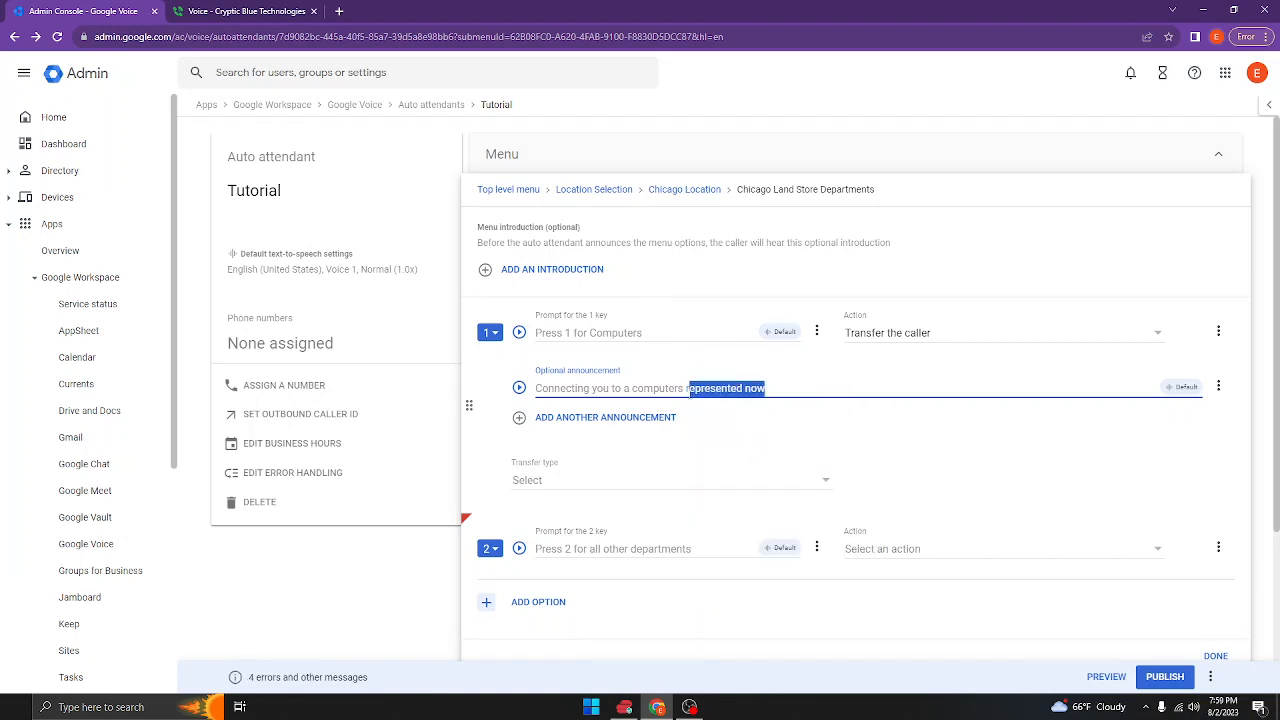
key("BackSpace")
key("BackSpace")
key("BackSpace")
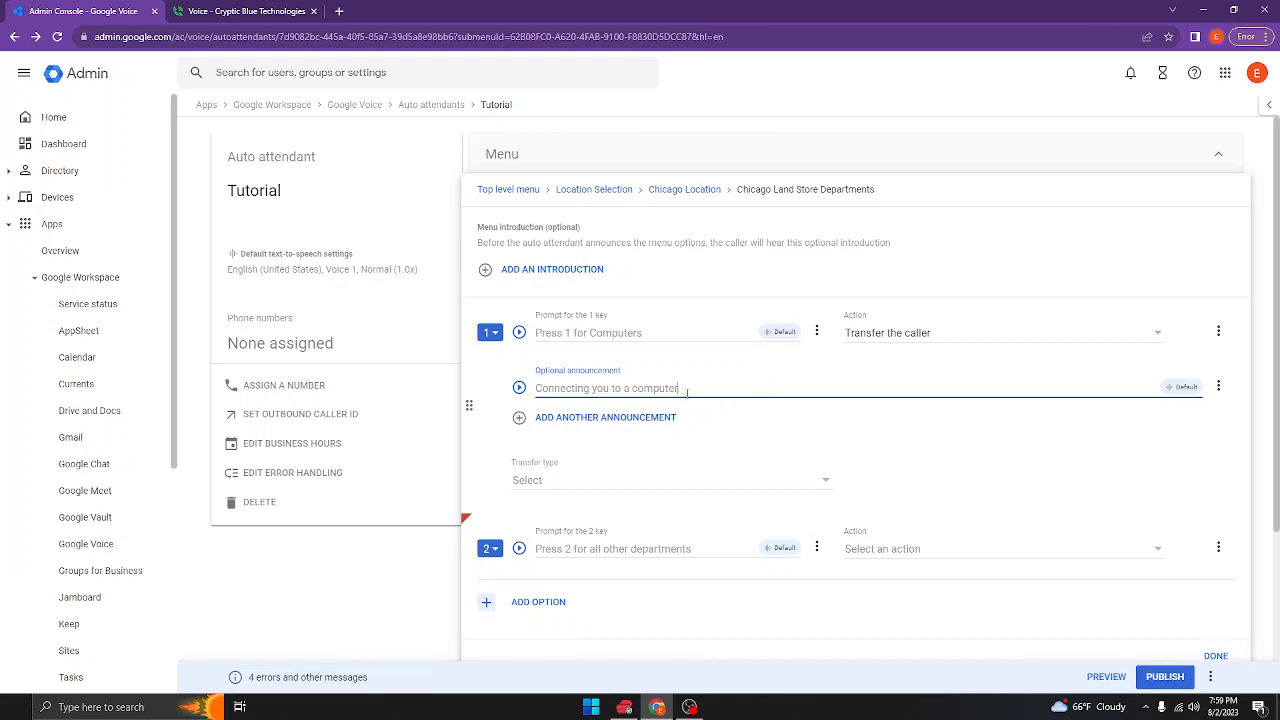
type("technician nowo!")
Set the 1 key's transfer type to Phone number and paste the copied phone number as its target
left_click(630, 481)
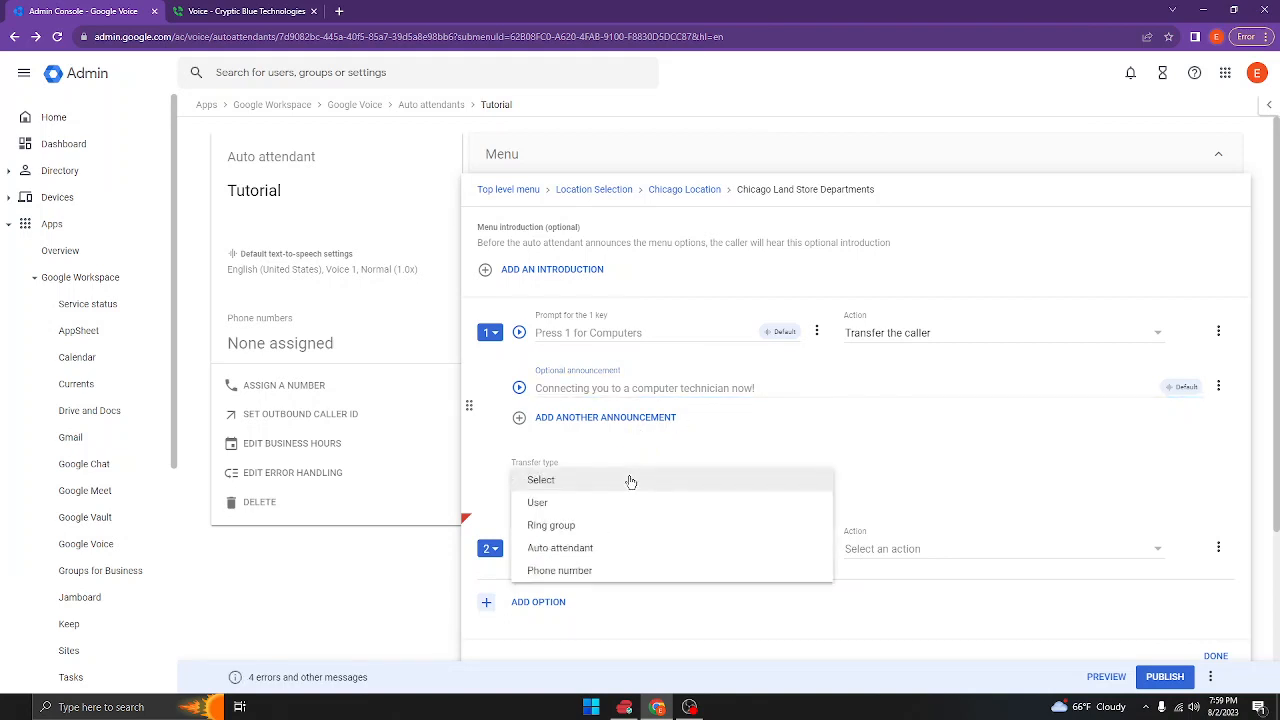
left_click(615, 570)
right_click(917, 485)
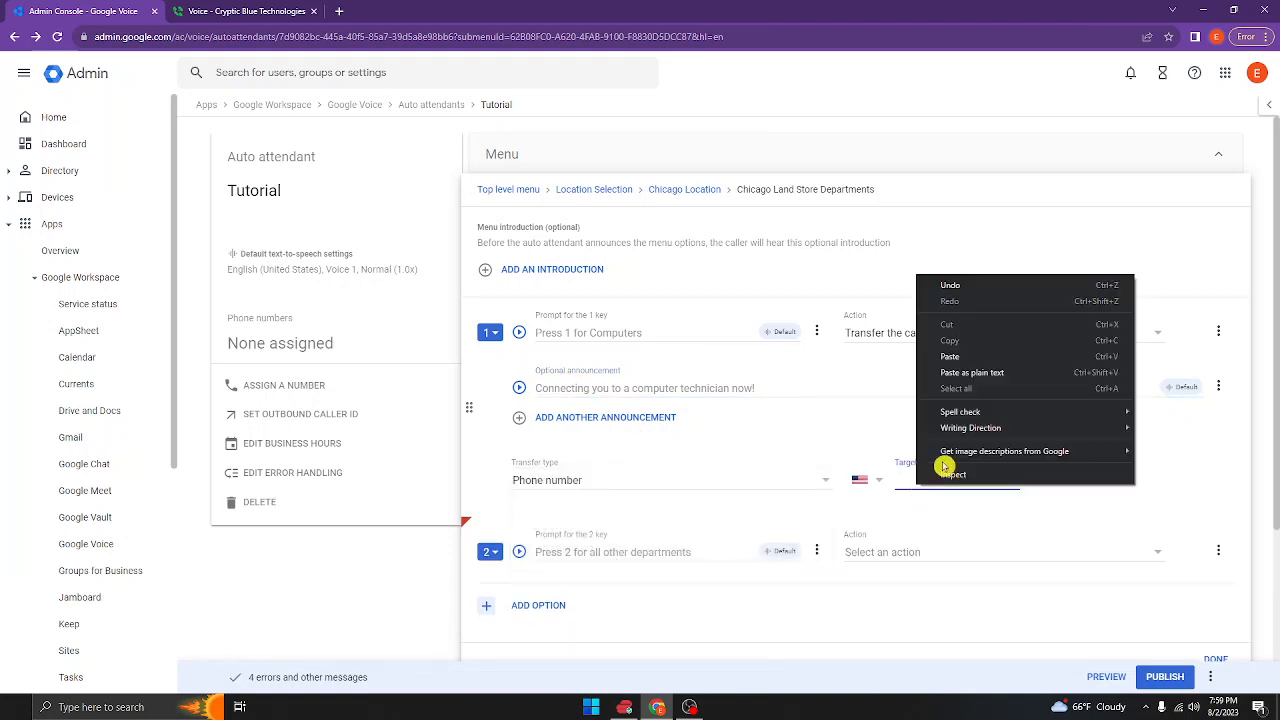
left_click(976, 358)
Set the 2 key's action to Return to parent menu and finish editing the Chicago Land Store Departments submenu
scroll(1010, 437, "down", 1)
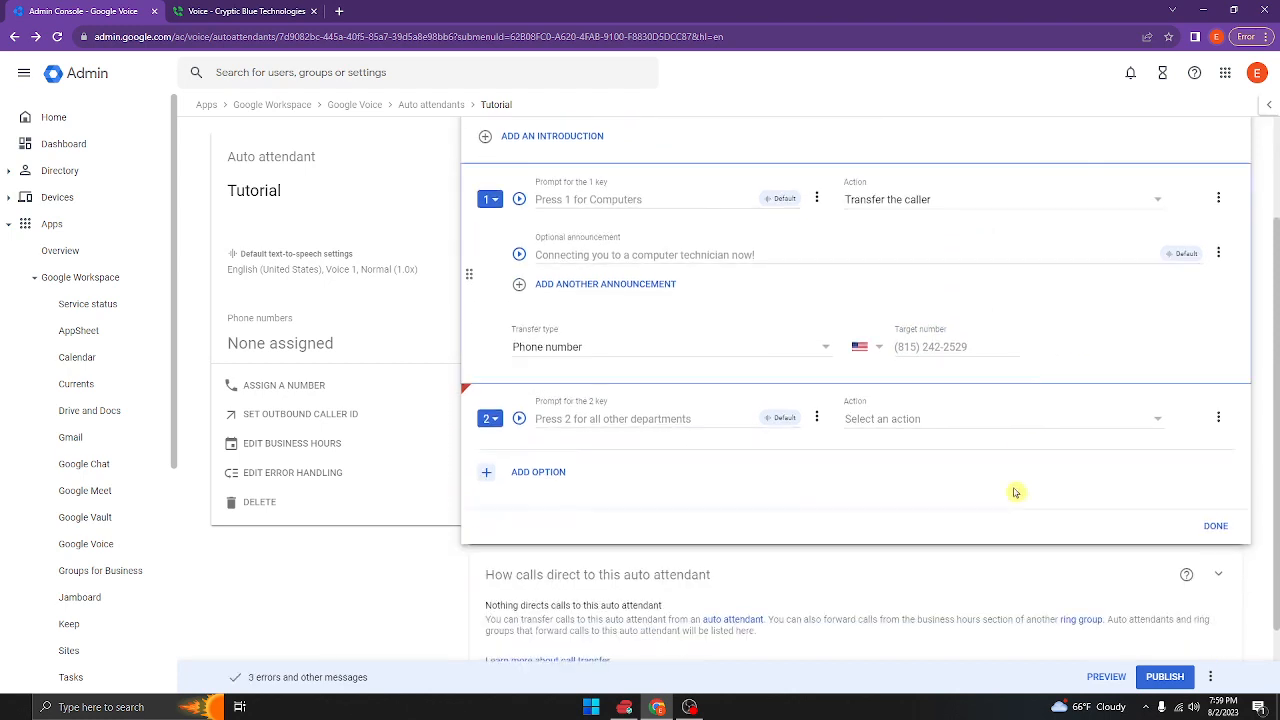
left_click(968, 420)
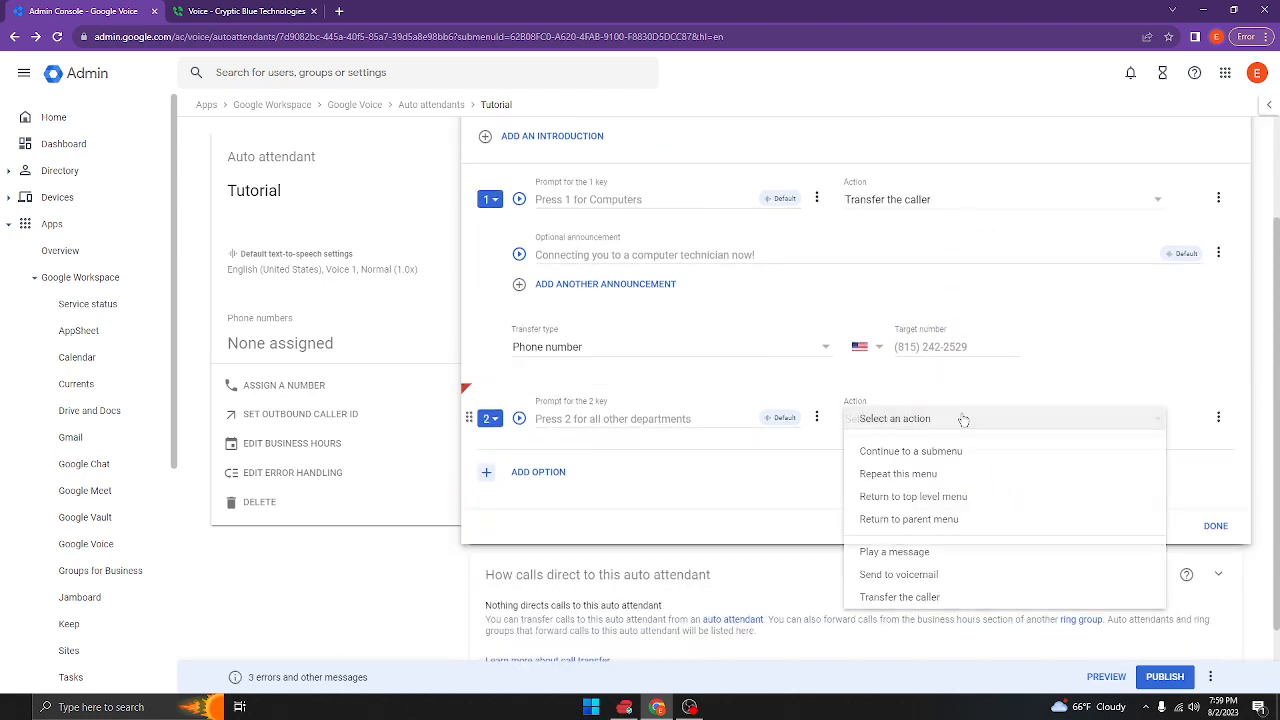
left_click(963, 519)
left_click(1229, 537)
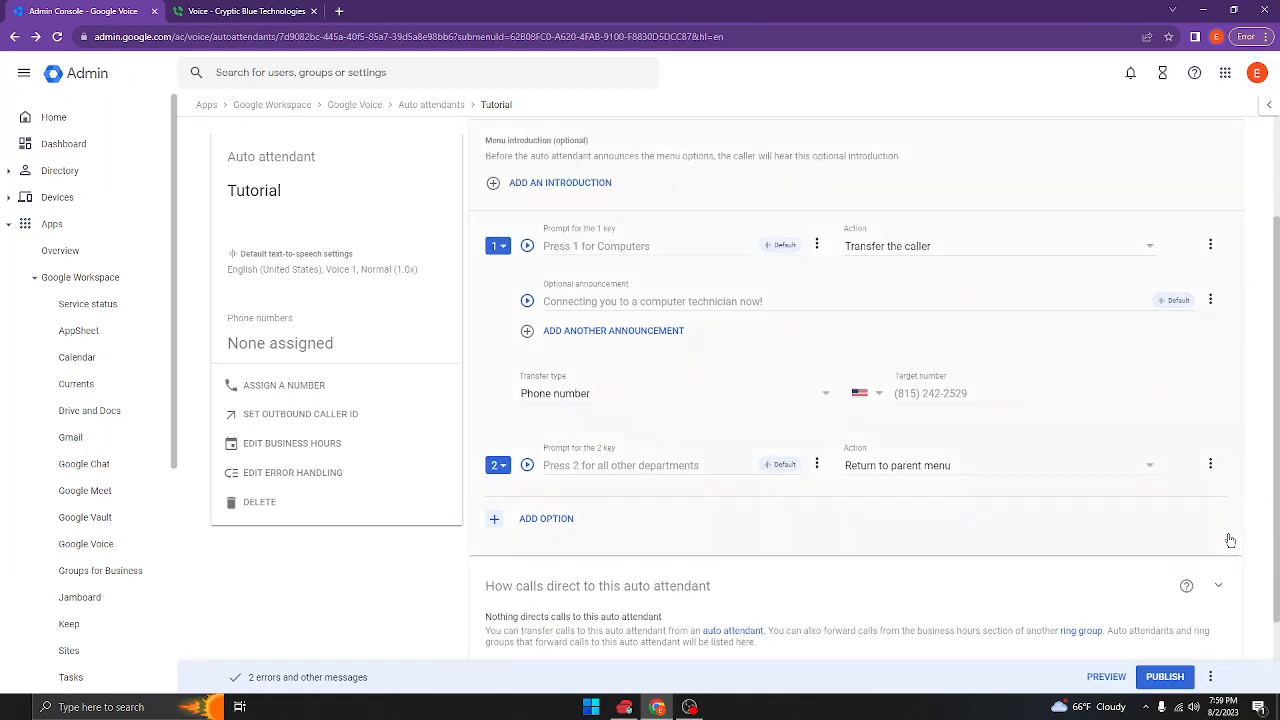
Add a 3 key option to the Chicago Land Store Departments submenu with the text-to-speech prompt "Press 3 to return to the previous Menu"
scroll(1093, 584, "up", 1)
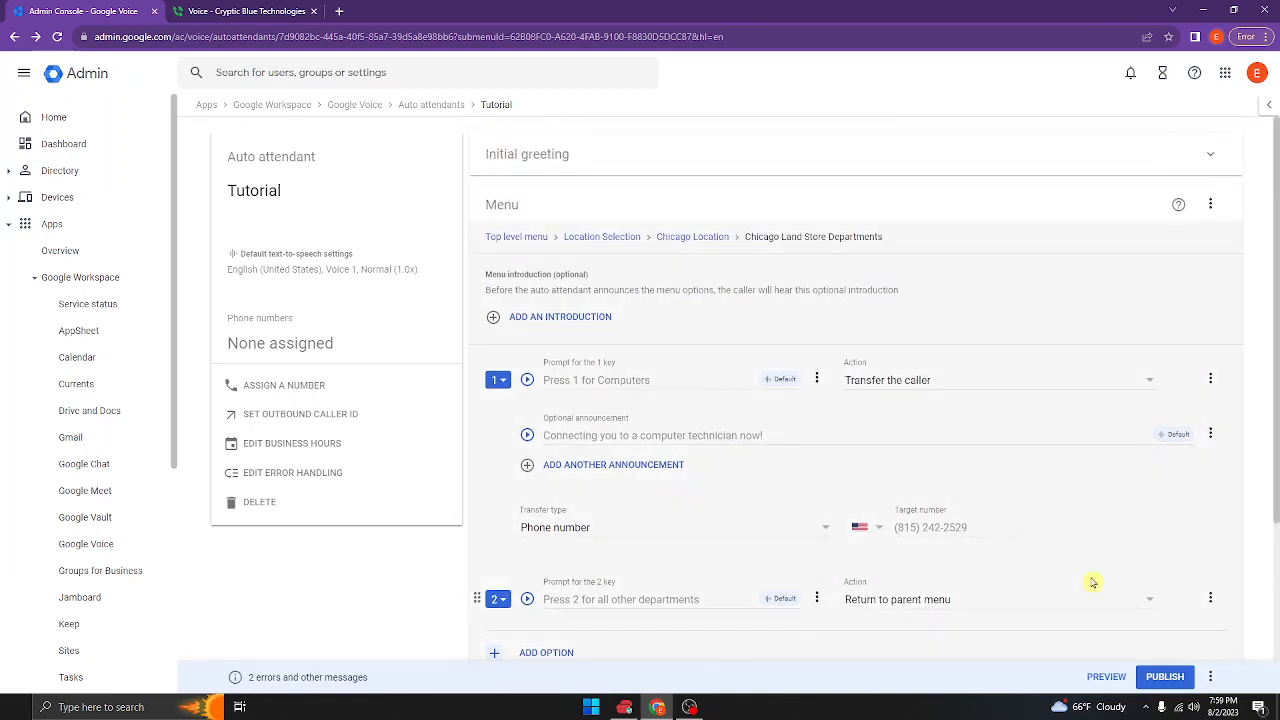
scroll(1093, 584, "down", 1)
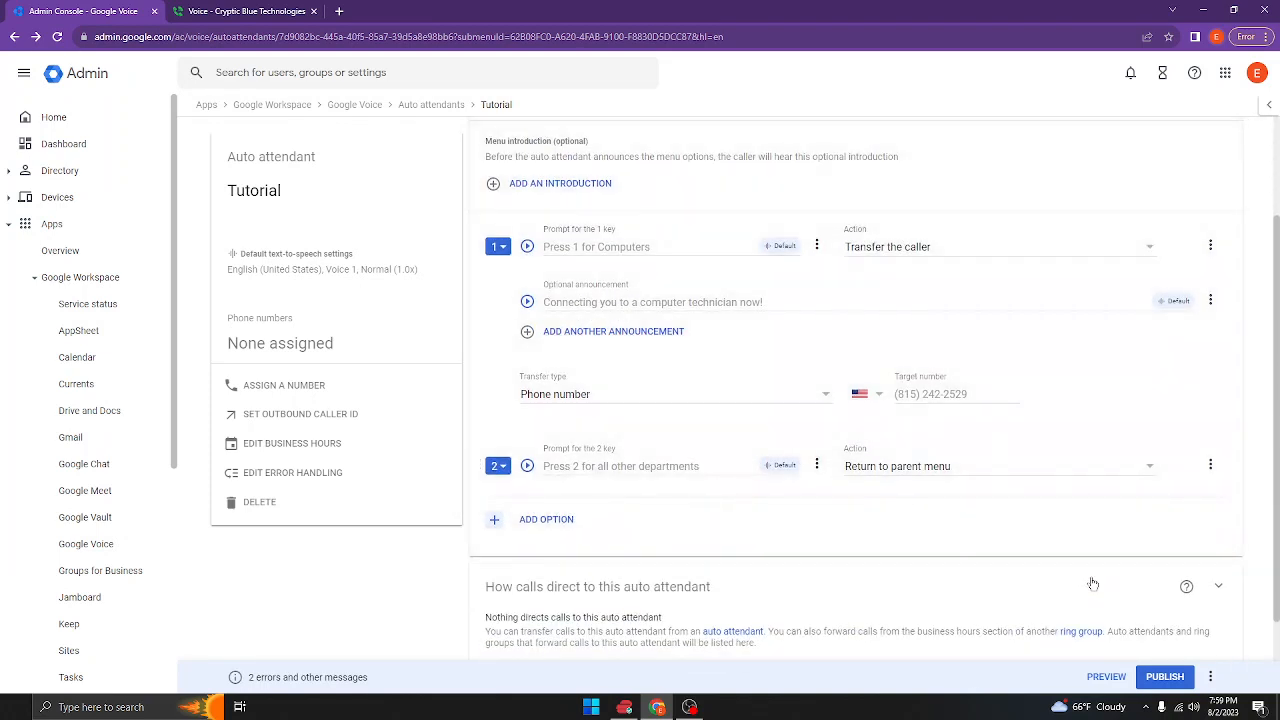
scroll(1093, 584, "up", 1)
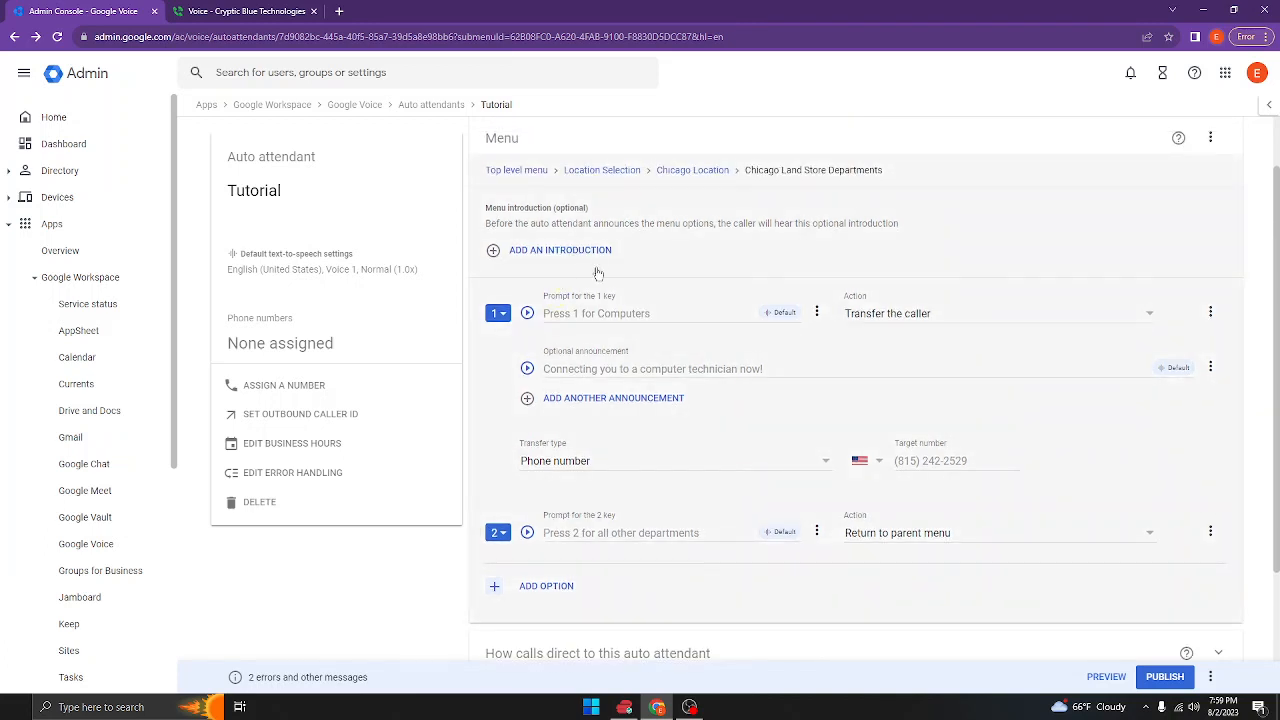
scroll(583, 560, "down", 1)
scroll(583, 560, "up", 1)
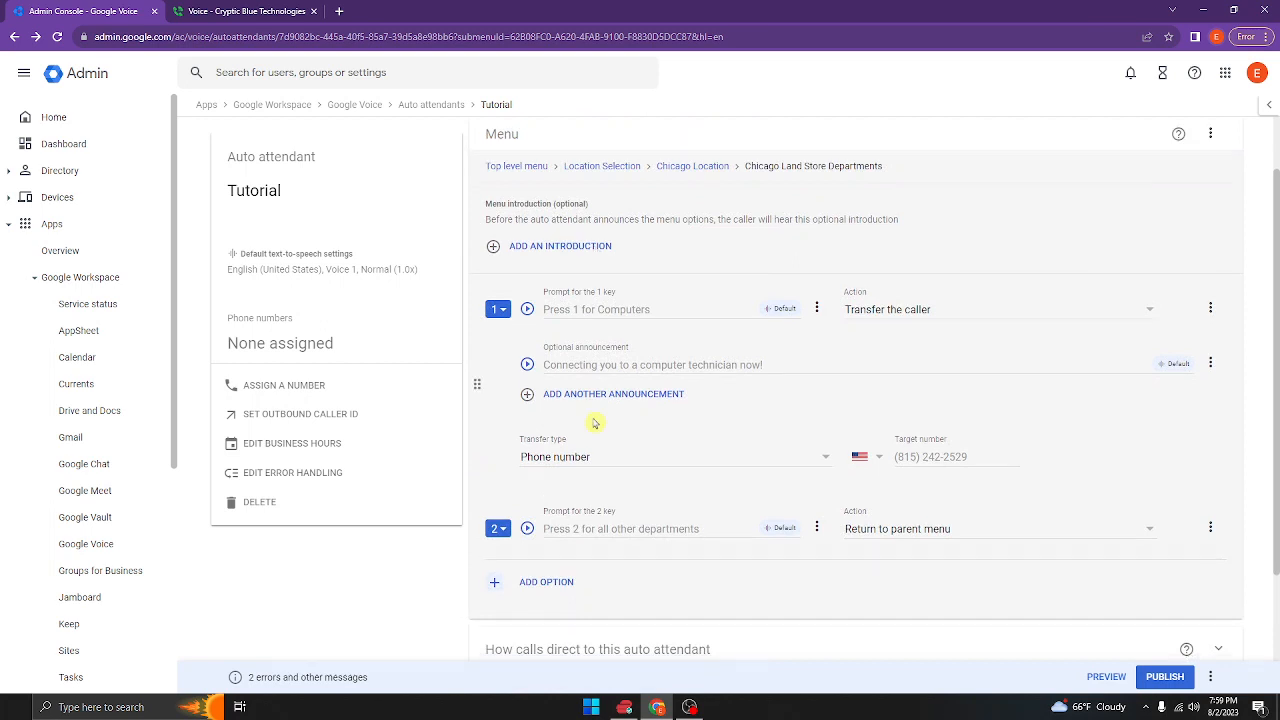
scroll(595, 424, "down", 1)
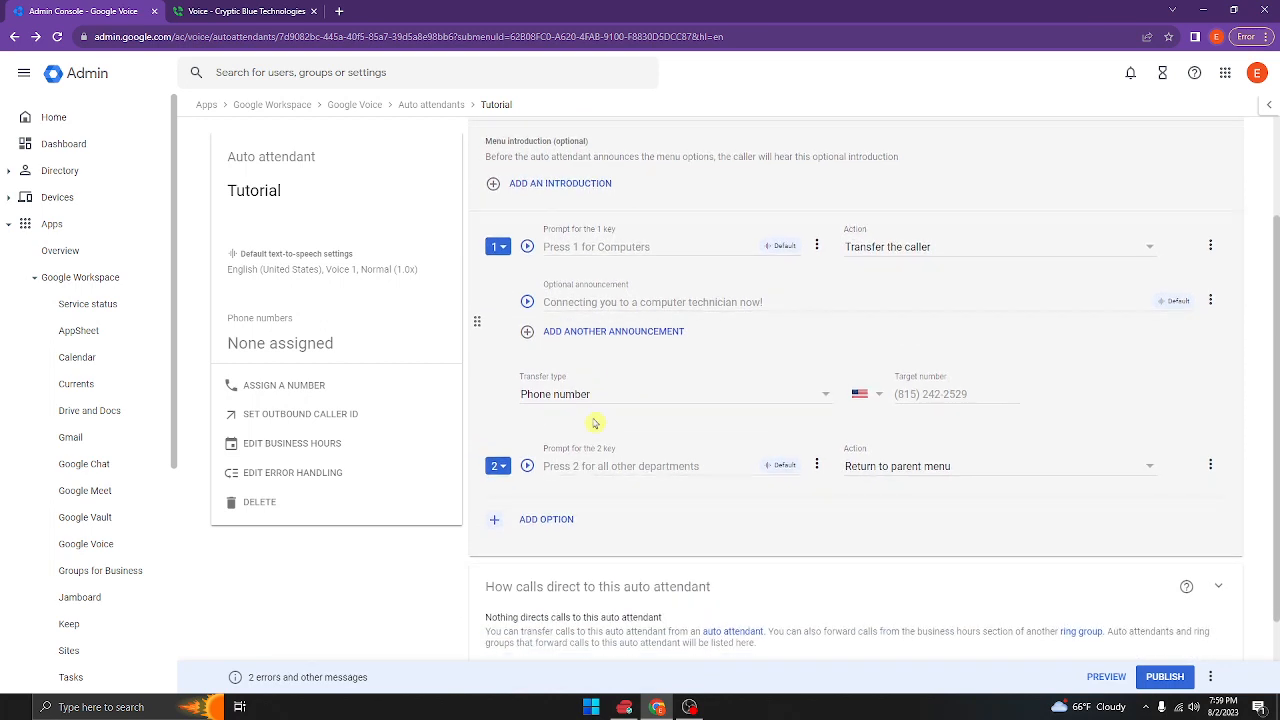
left_click(528, 540)
left_click(546, 574)
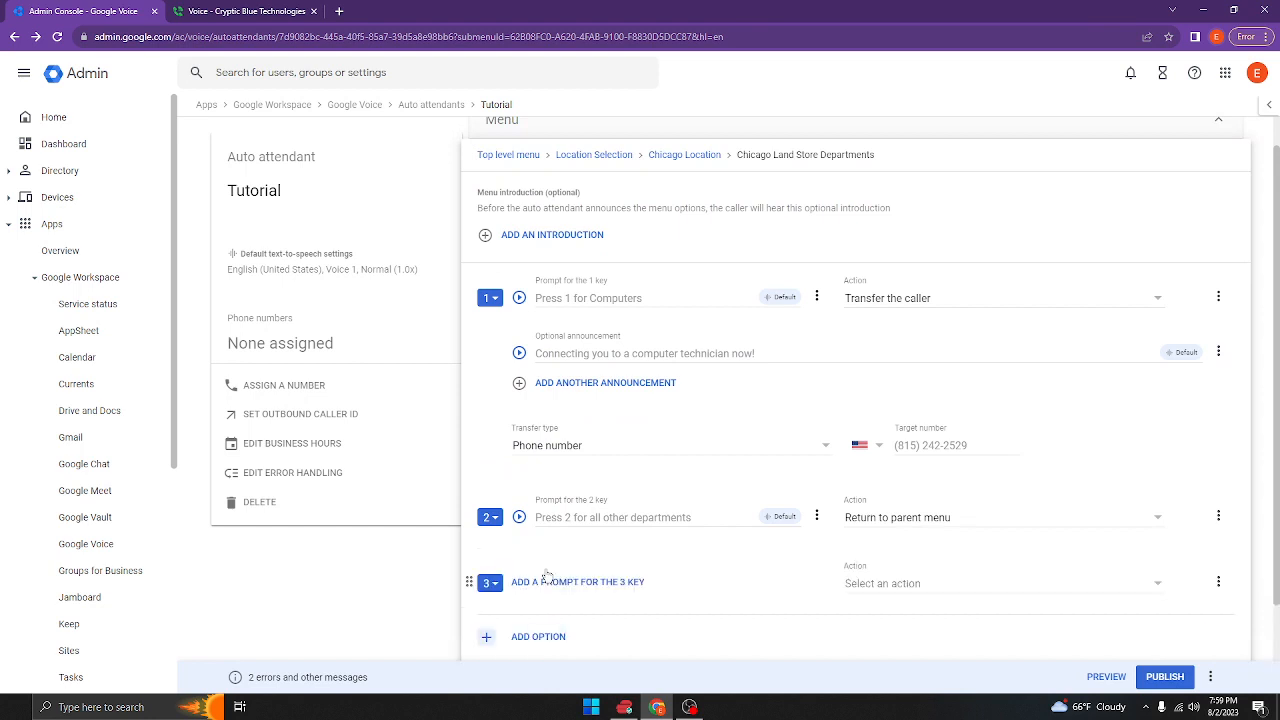
left_click(548, 579)
scroll(586, 588, "down", 1)
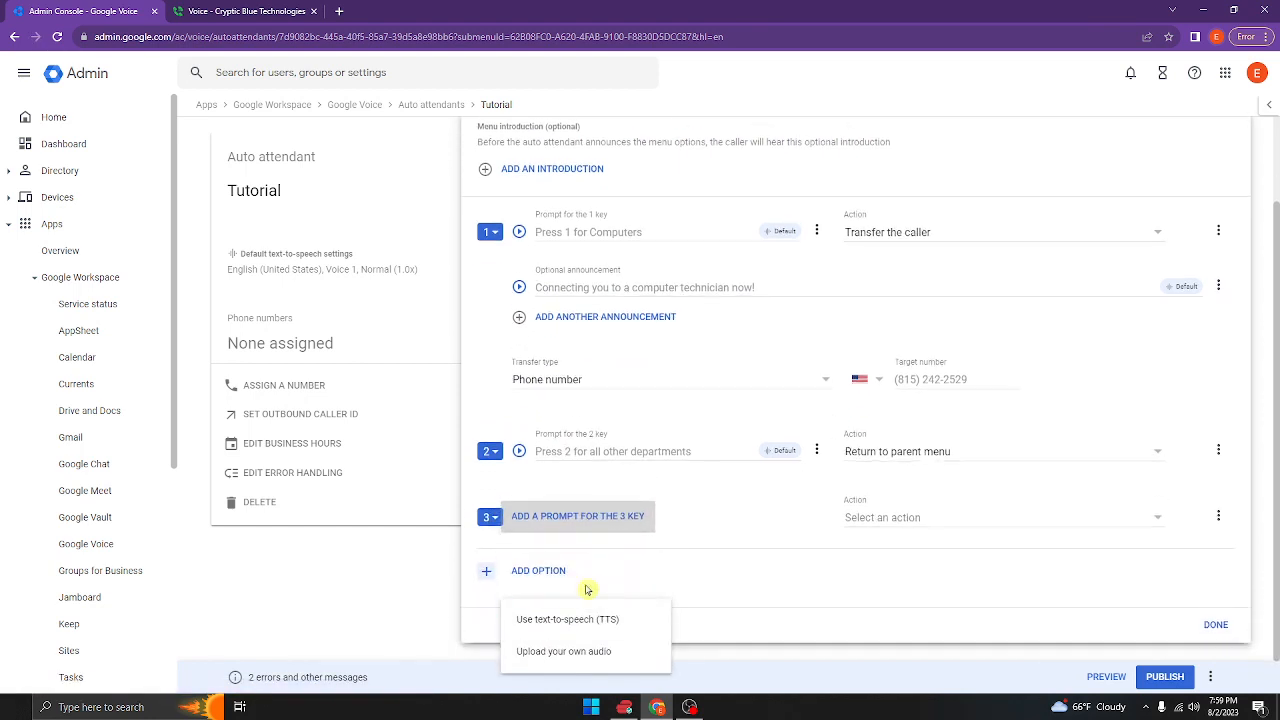
left_click(579, 619)
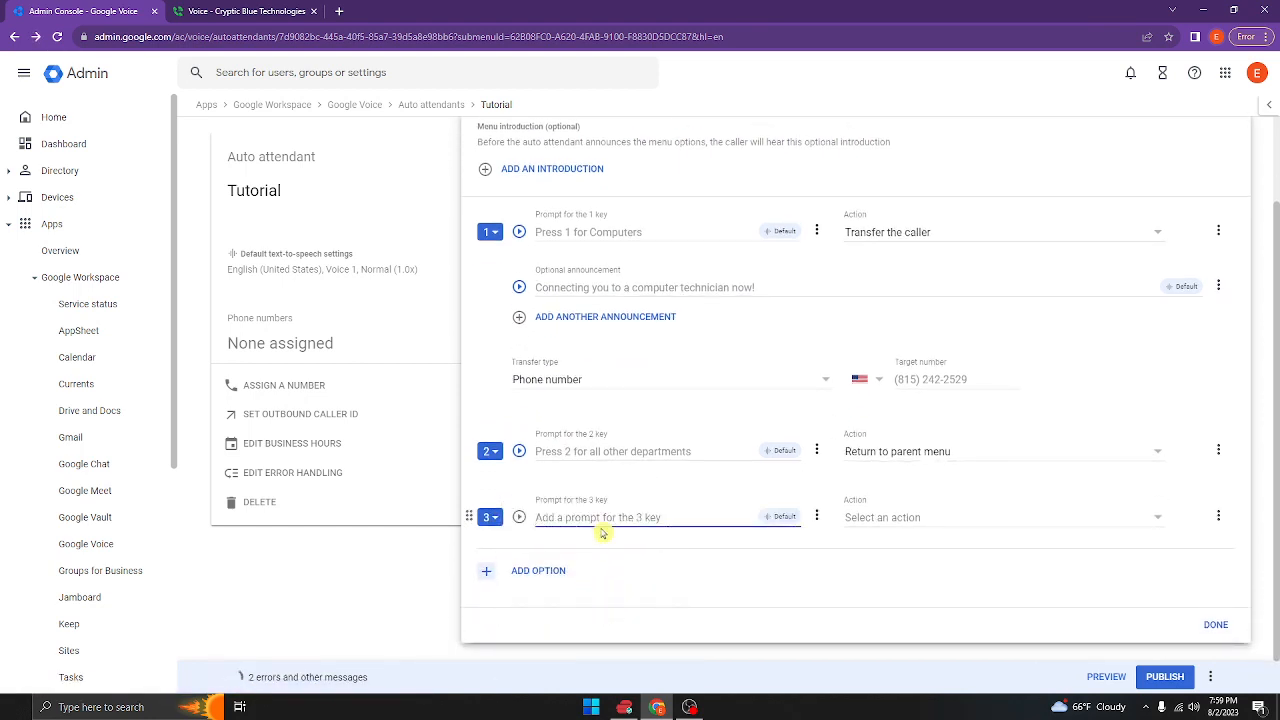
type("Press 3 ")
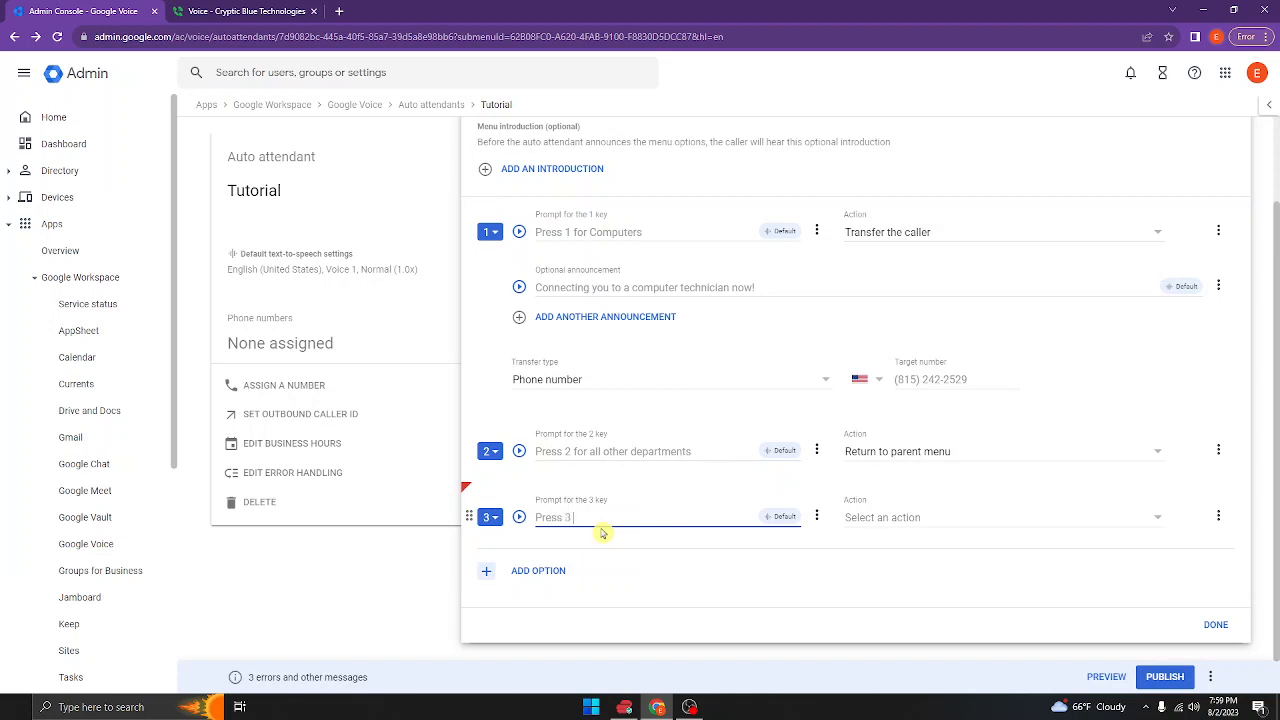
type("to return to the previous Menu")
Make the department submenu's 3 key return callers to the parent menu and finish editing the submenu
left_click(880, 521)
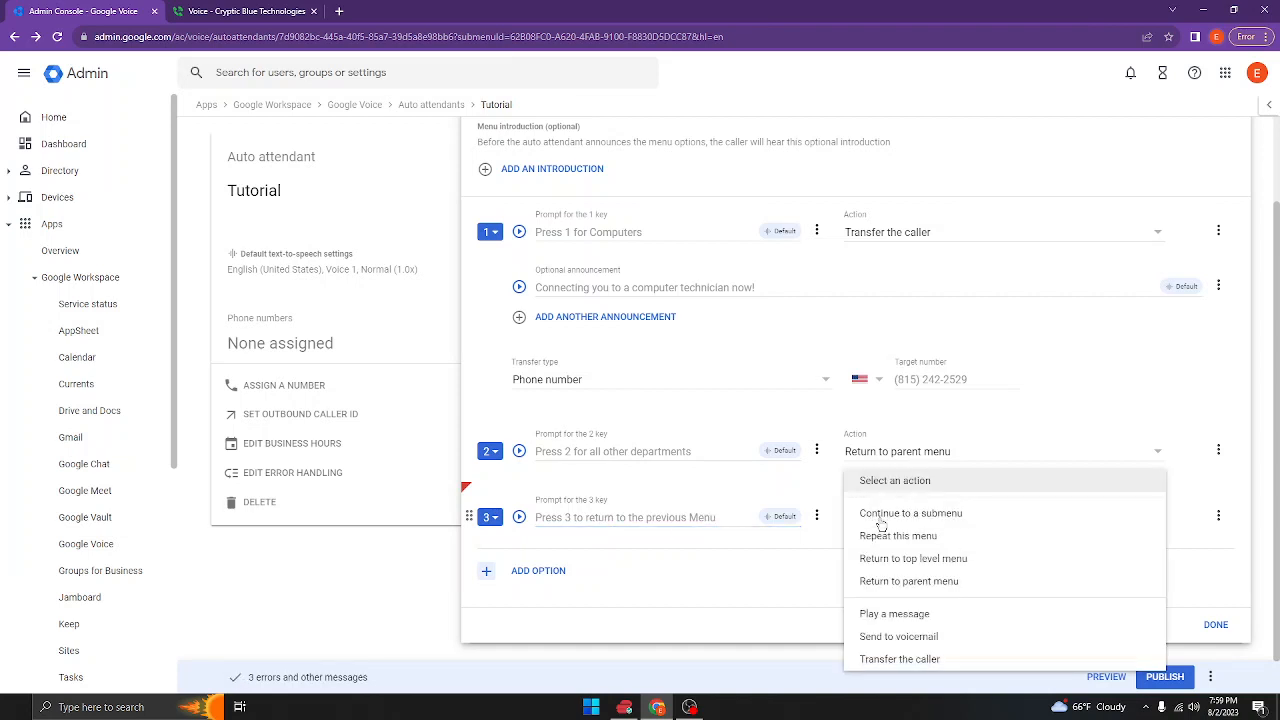
left_click(950, 581)
left_click(1215, 625)
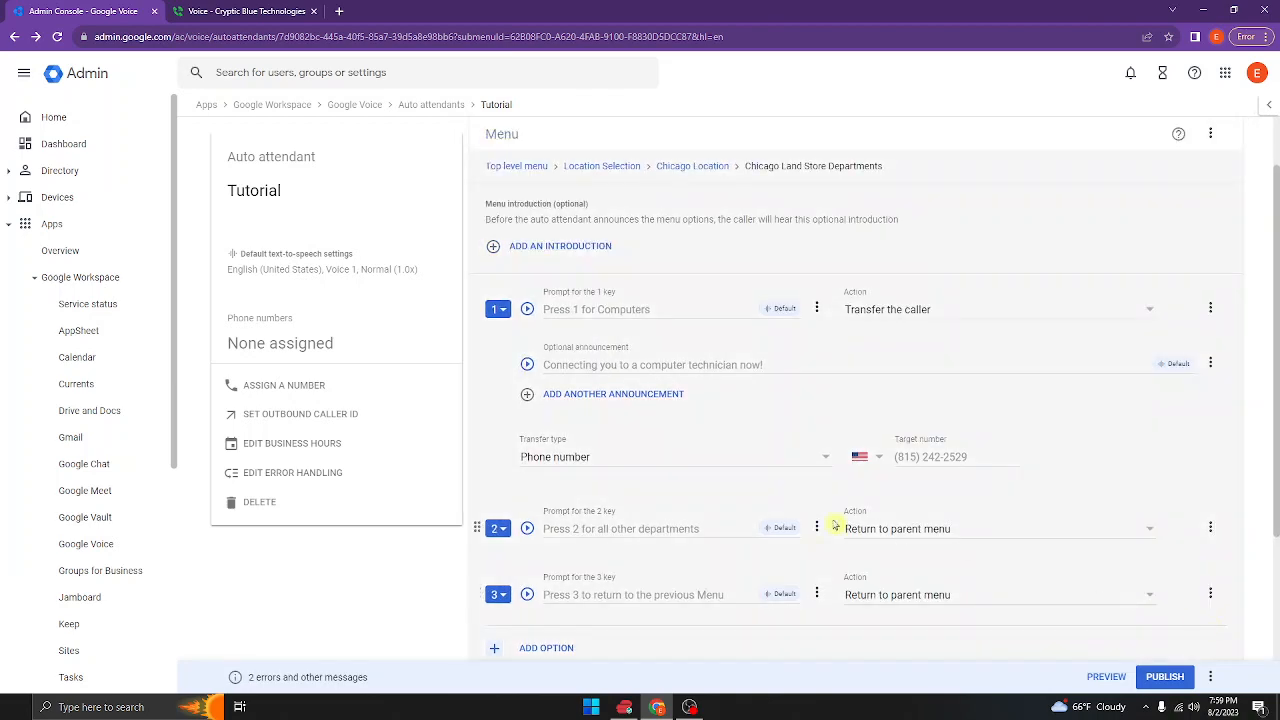
Go up to the Chicago Location menu and add a 3 key option with the text-to-speech prompt "Press 3 to go back to the previous menu"
left_click(704, 186)
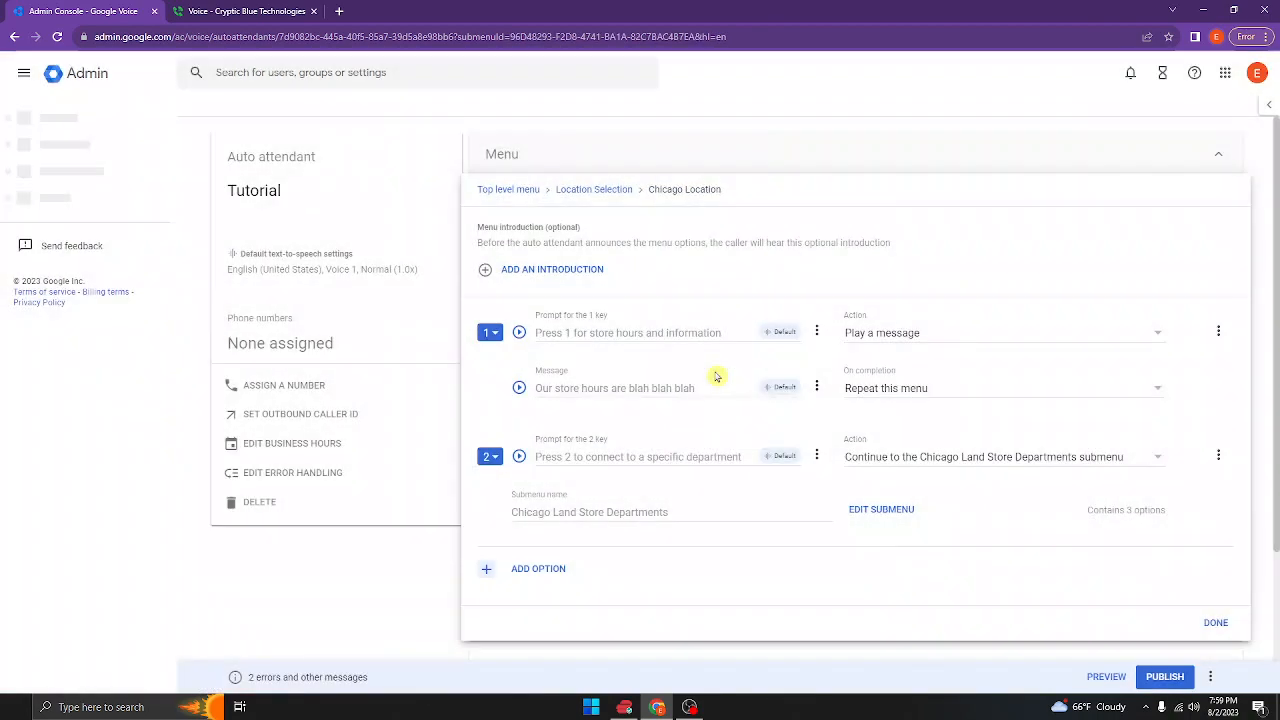
left_click(529, 578)
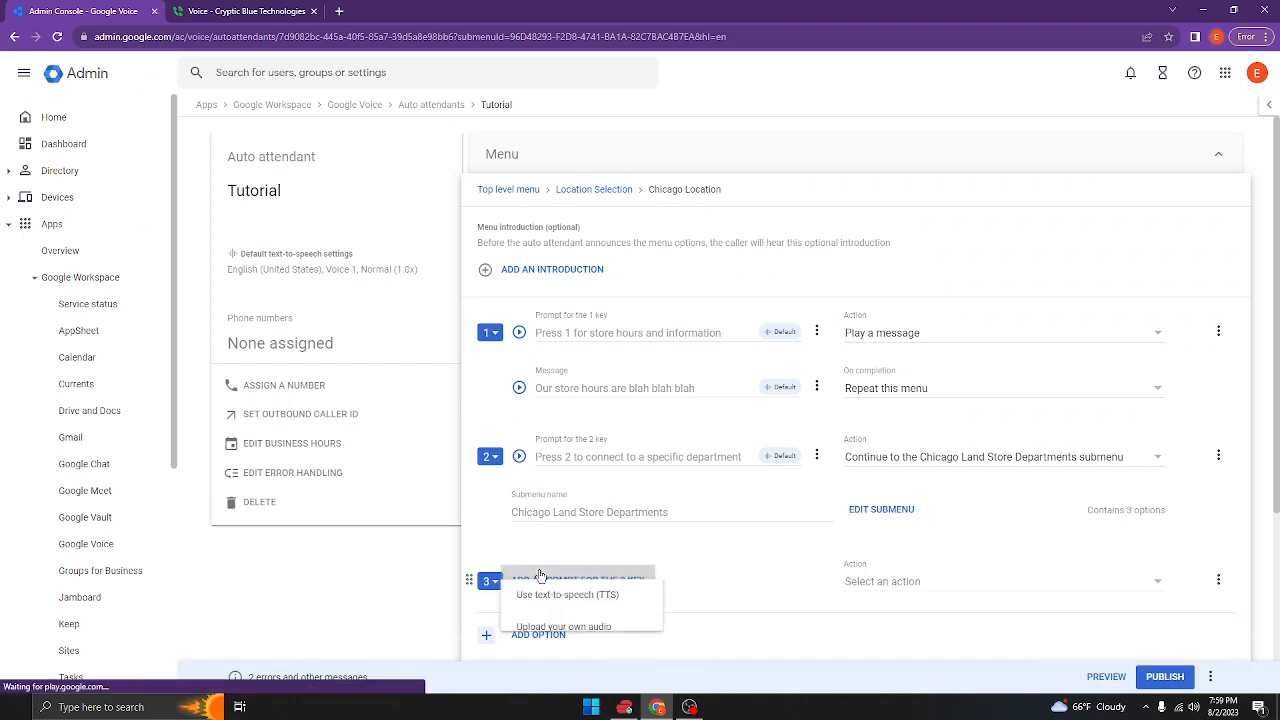
left_click(608, 612)
type("Press 3")
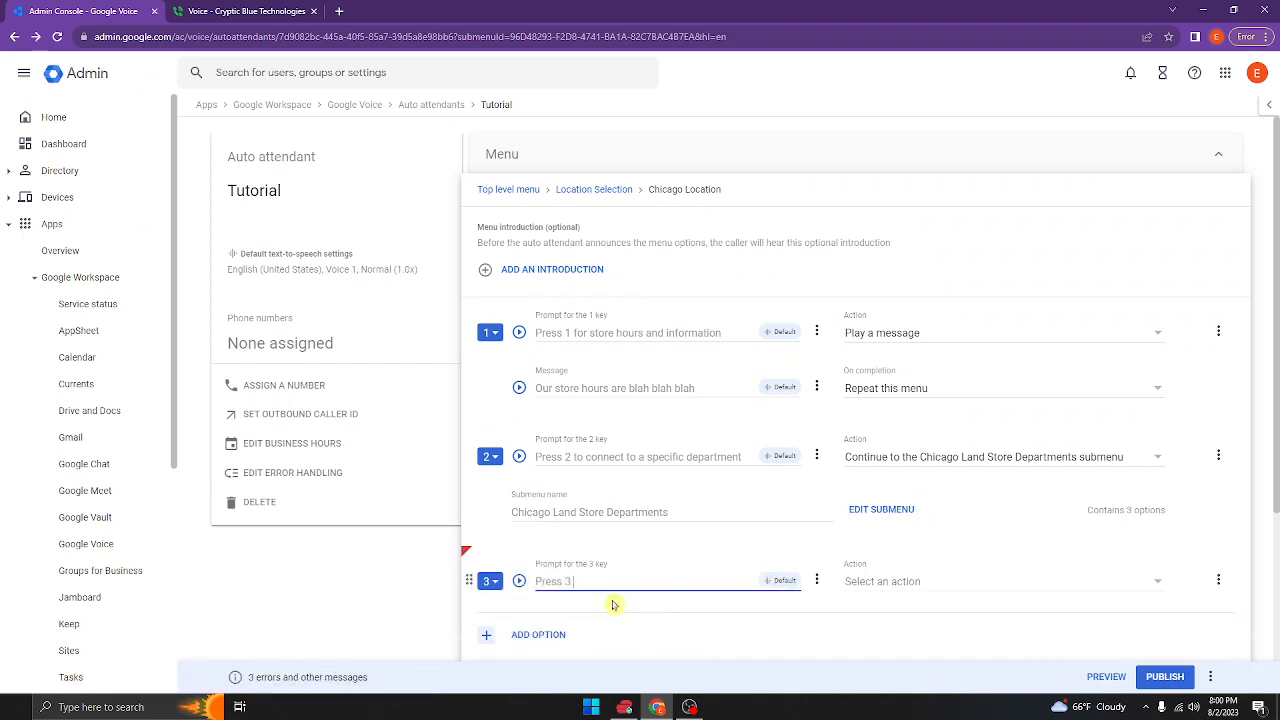
type(" to go back to the previous men")
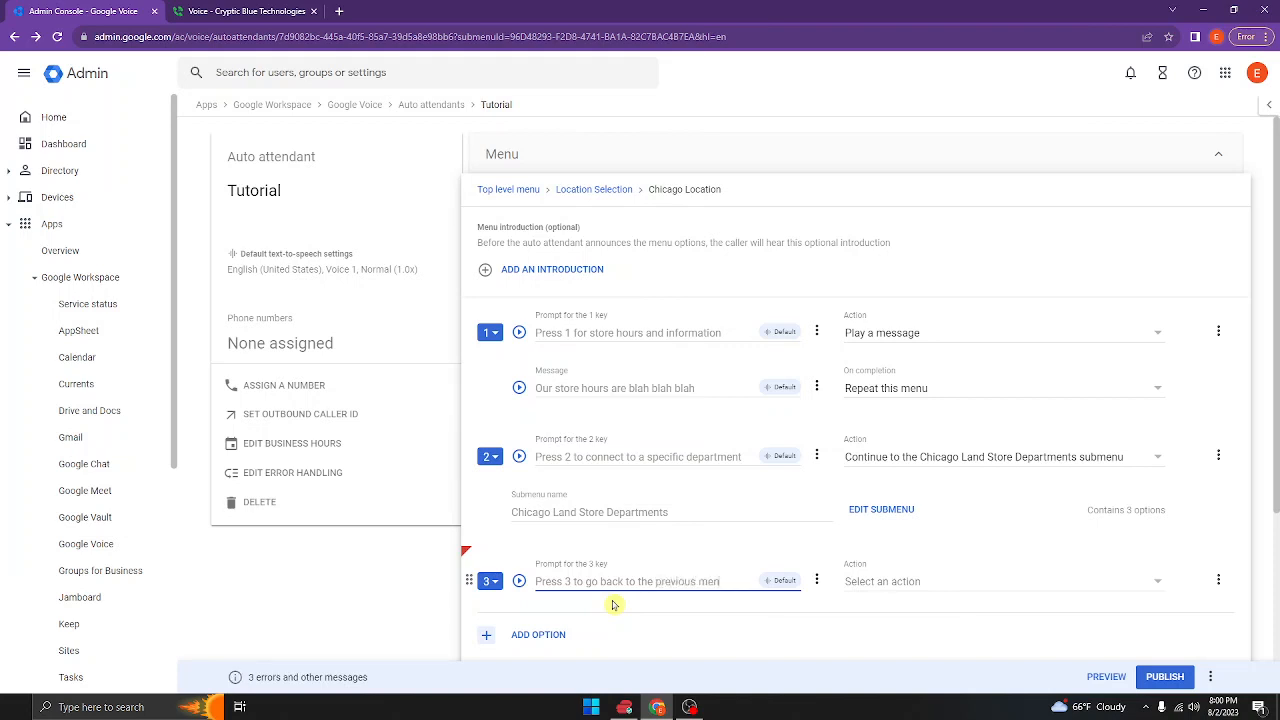
type("u")
Set the Chicago Location menu's 3 key action to Return to parent menu and finish editing the menu
left_click(924, 601)
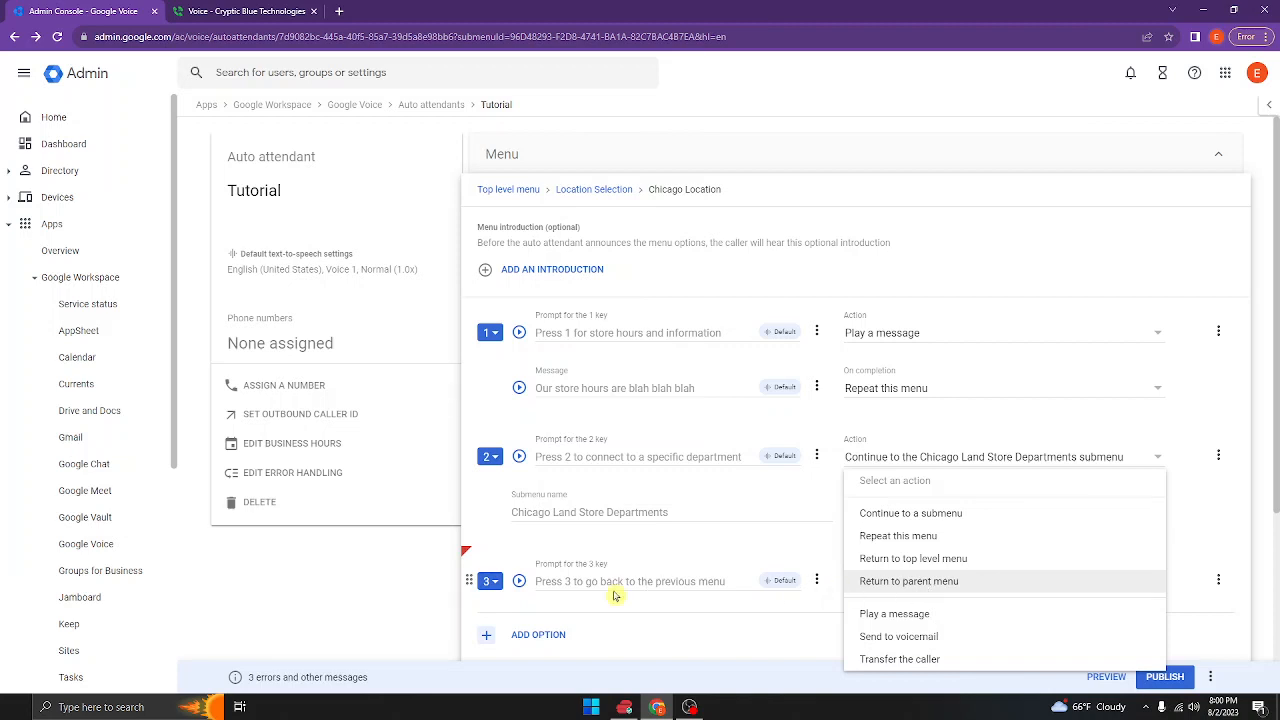
left_click(946, 581)
scroll(1200, 583, "down", 2)
left_click(1210, 560)
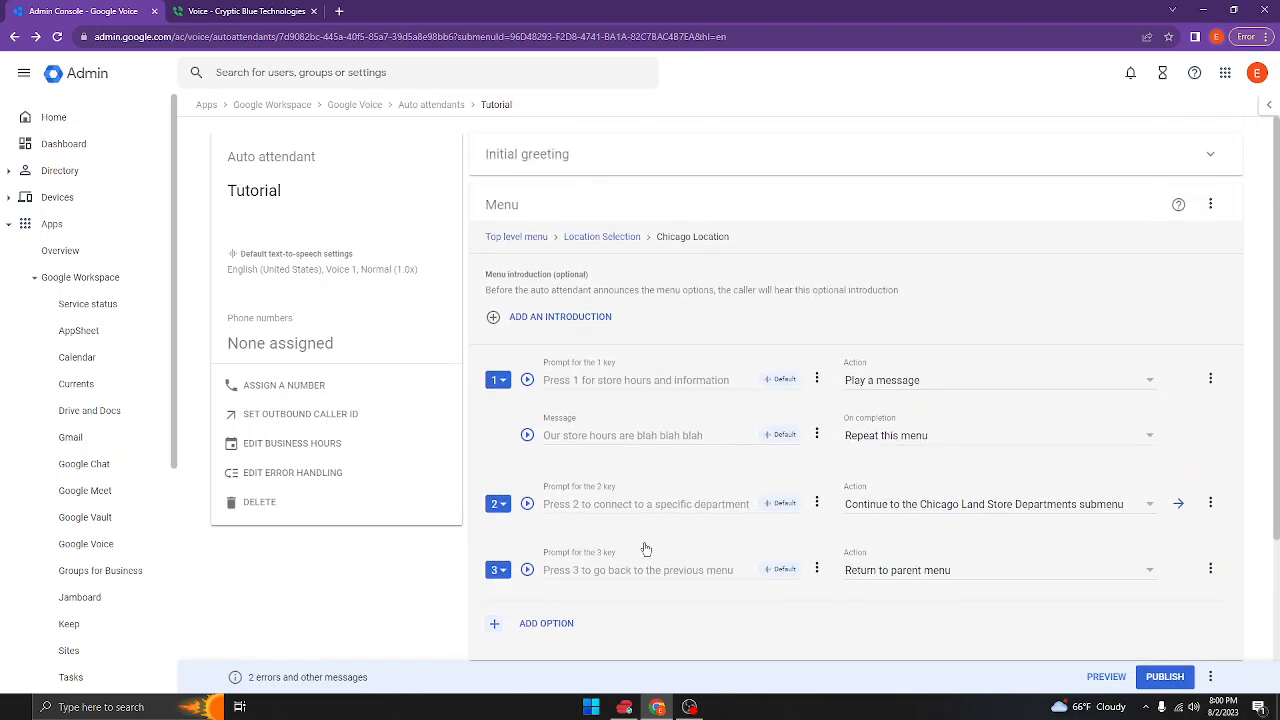
Go up to the Location Selection menu and add a 4 key option with the text-to-speech prompt "Press 4 to return to the main menu"
left_click(632, 248)
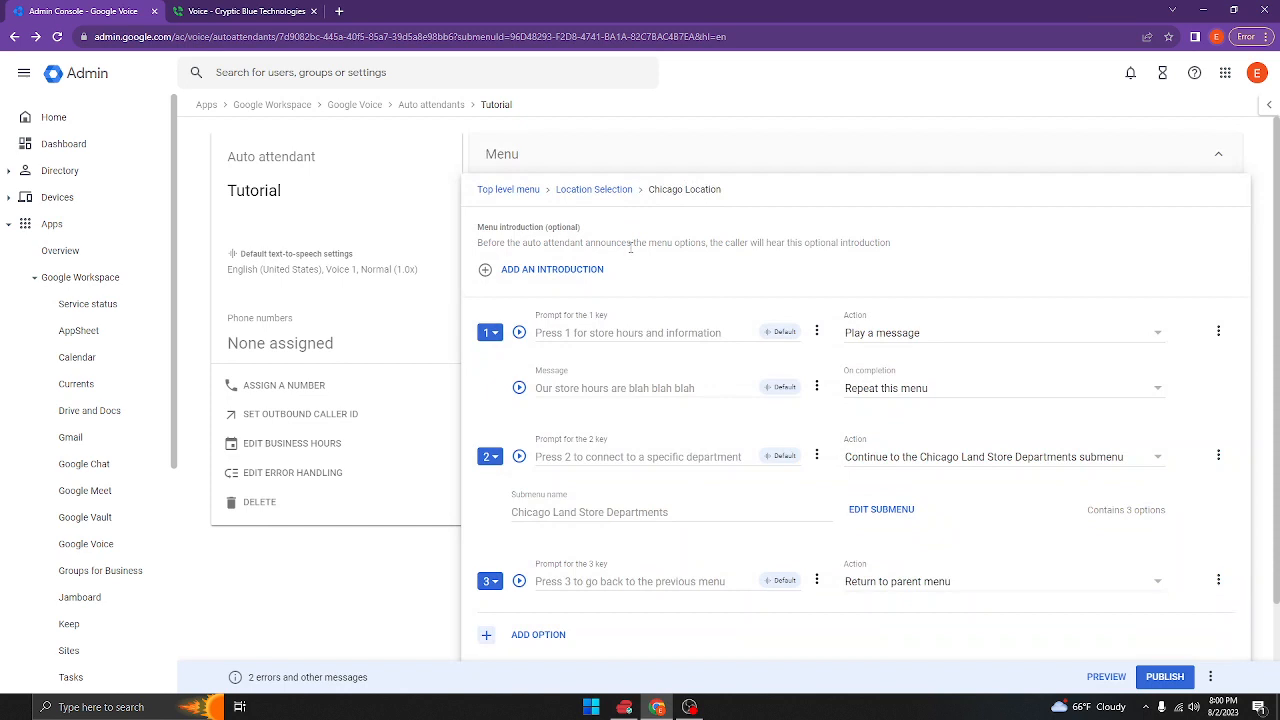
left_click(612, 190)
left_click(543, 576)
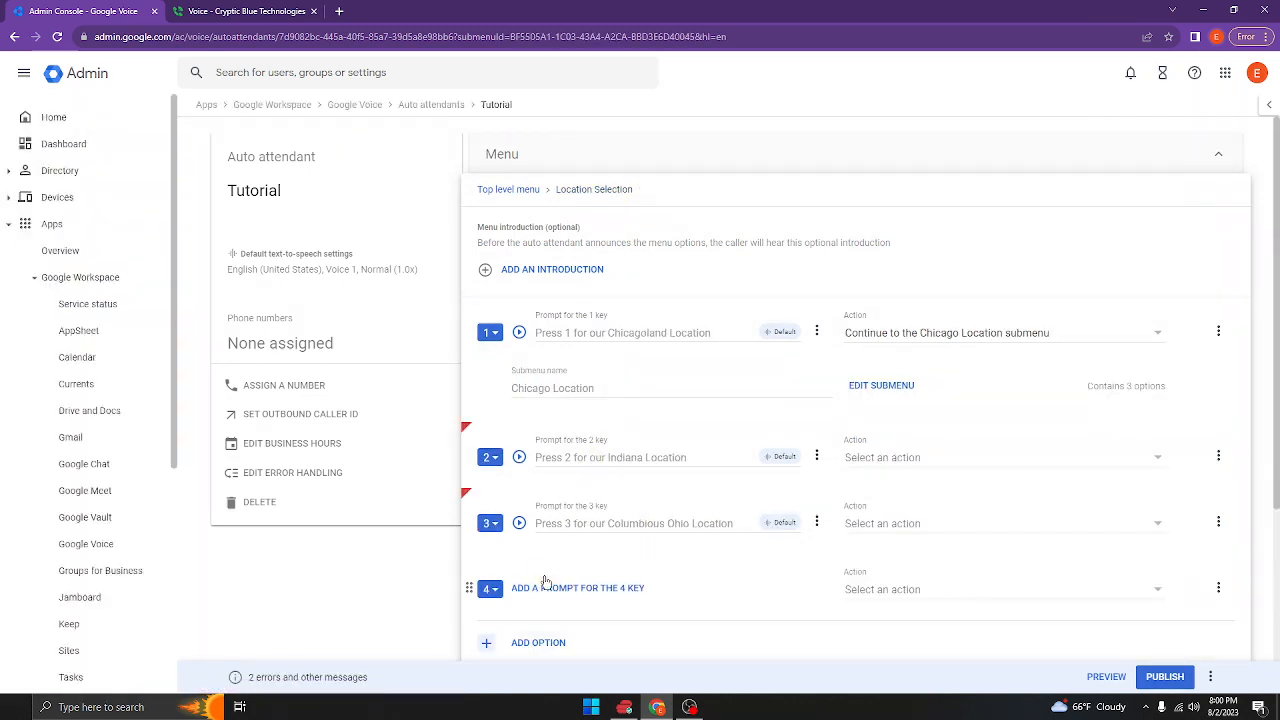
left_click(568, 592)
left_click(569, 625)
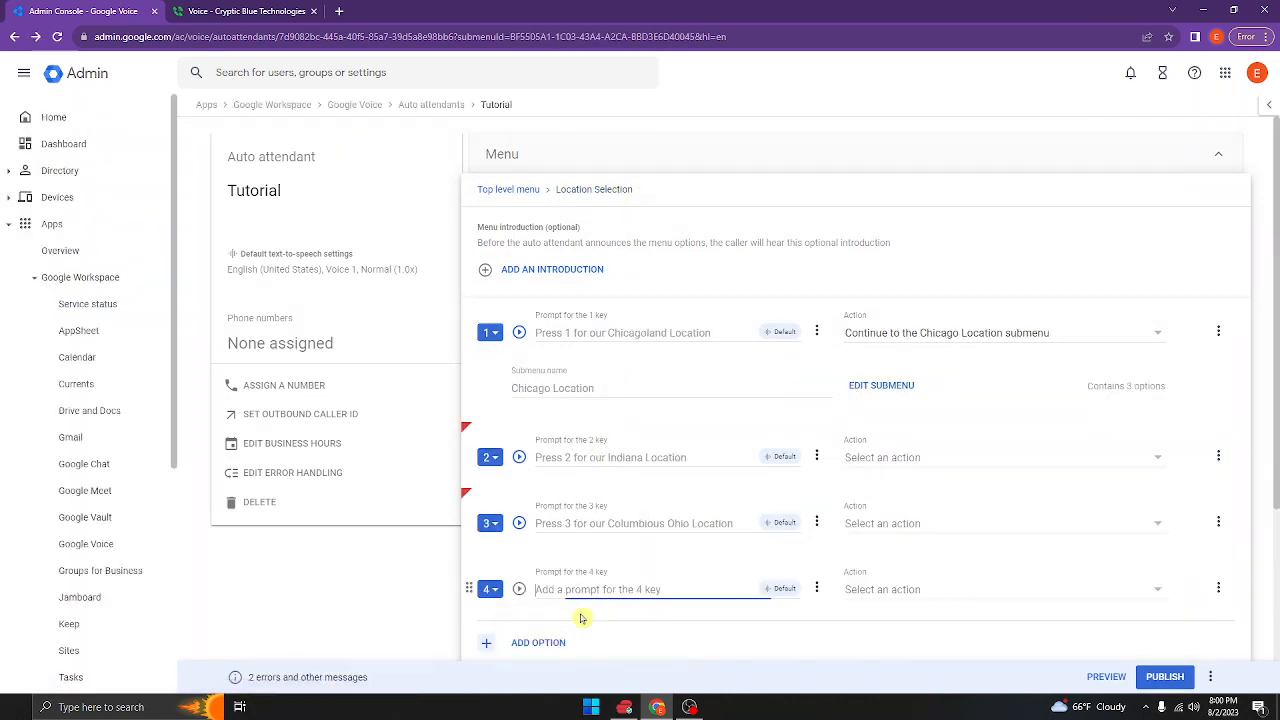
type("Press ")
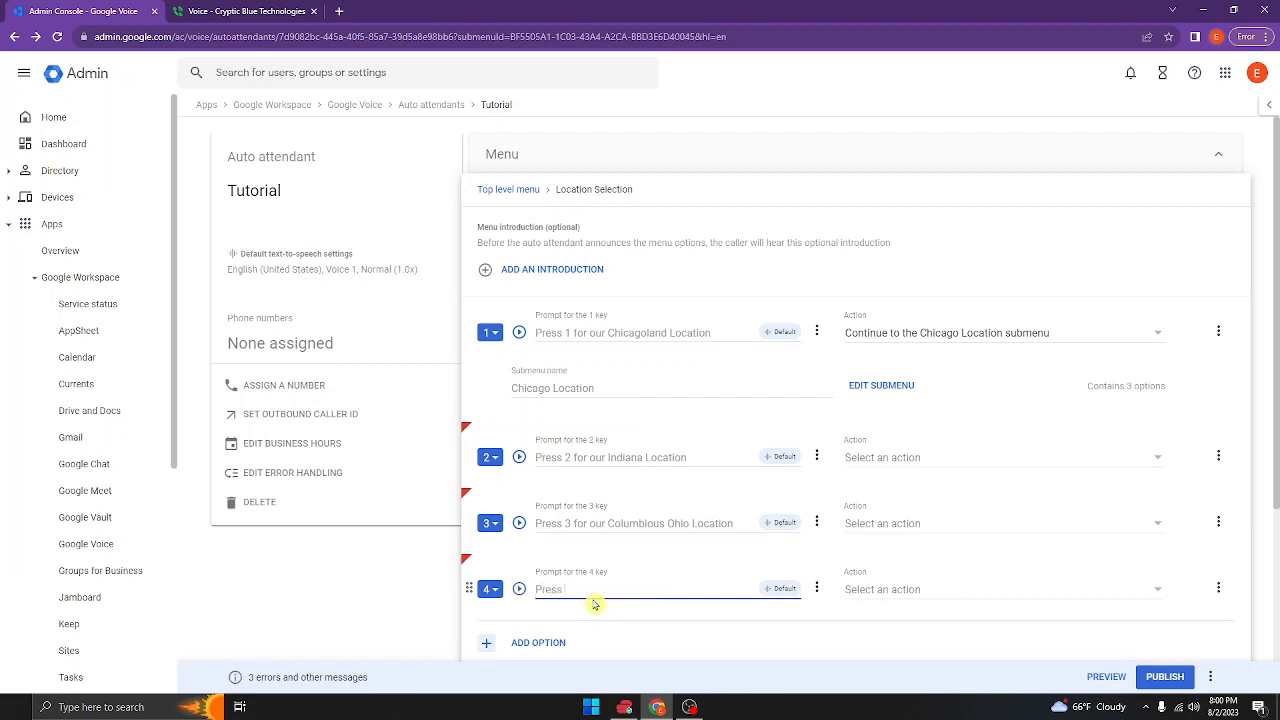
type("4 to return to the main menu")
Set the Location Selection menu's 4 key action to Return to parent menu
left_click(900, 588)
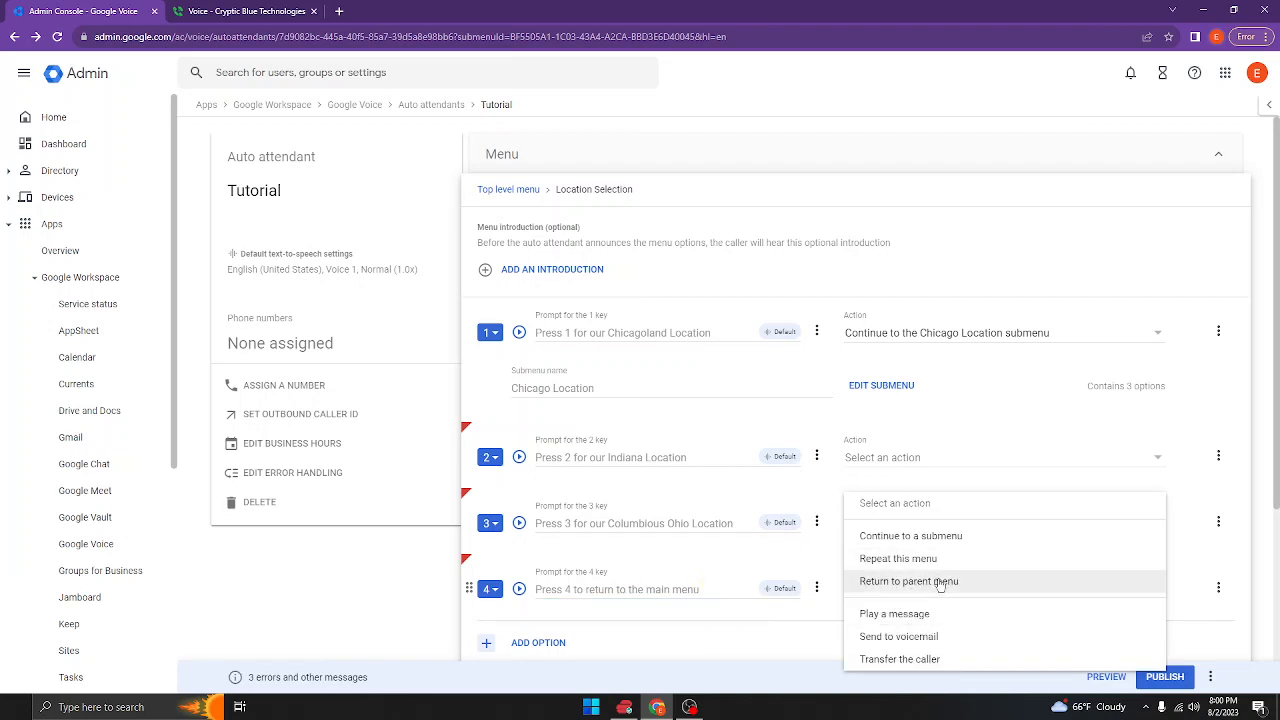
left_click(908, 581)
scroll(1006, 606, "down", 1)
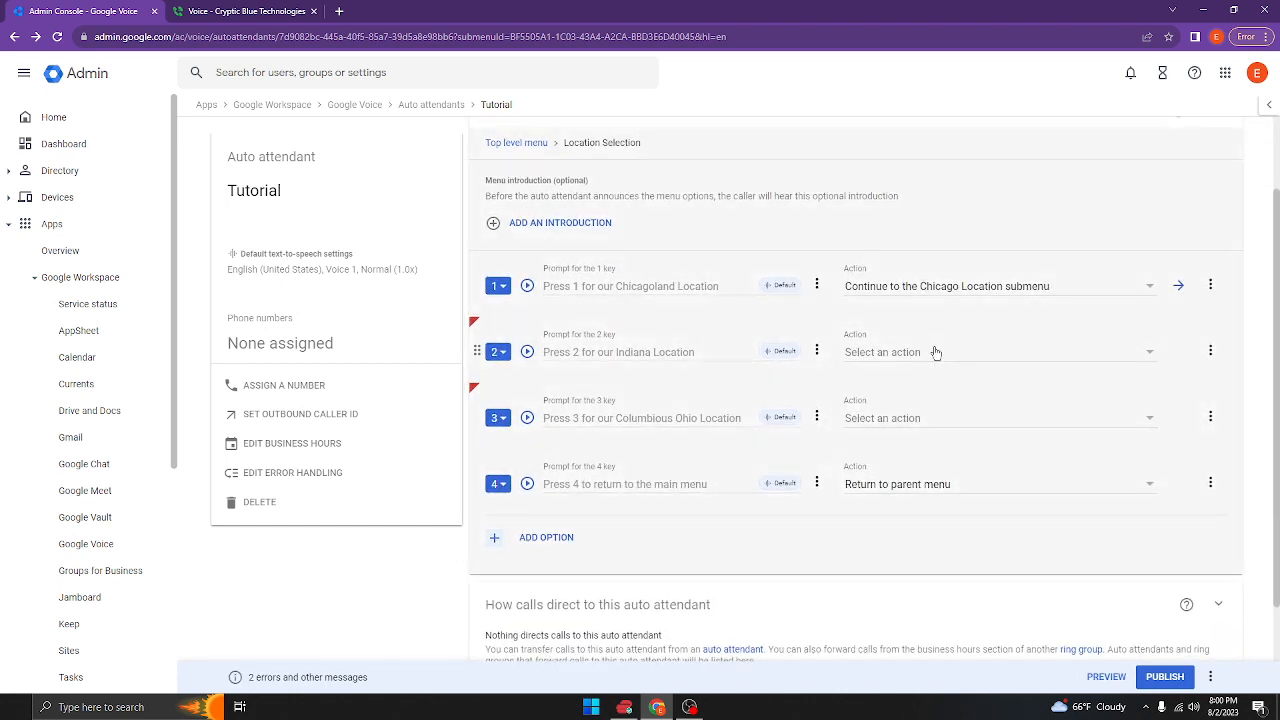
Set the actions of the Indiana (2) and Ohio (3) location keys to Return to parent menu and finish editing the menu
left_click(937, 352)
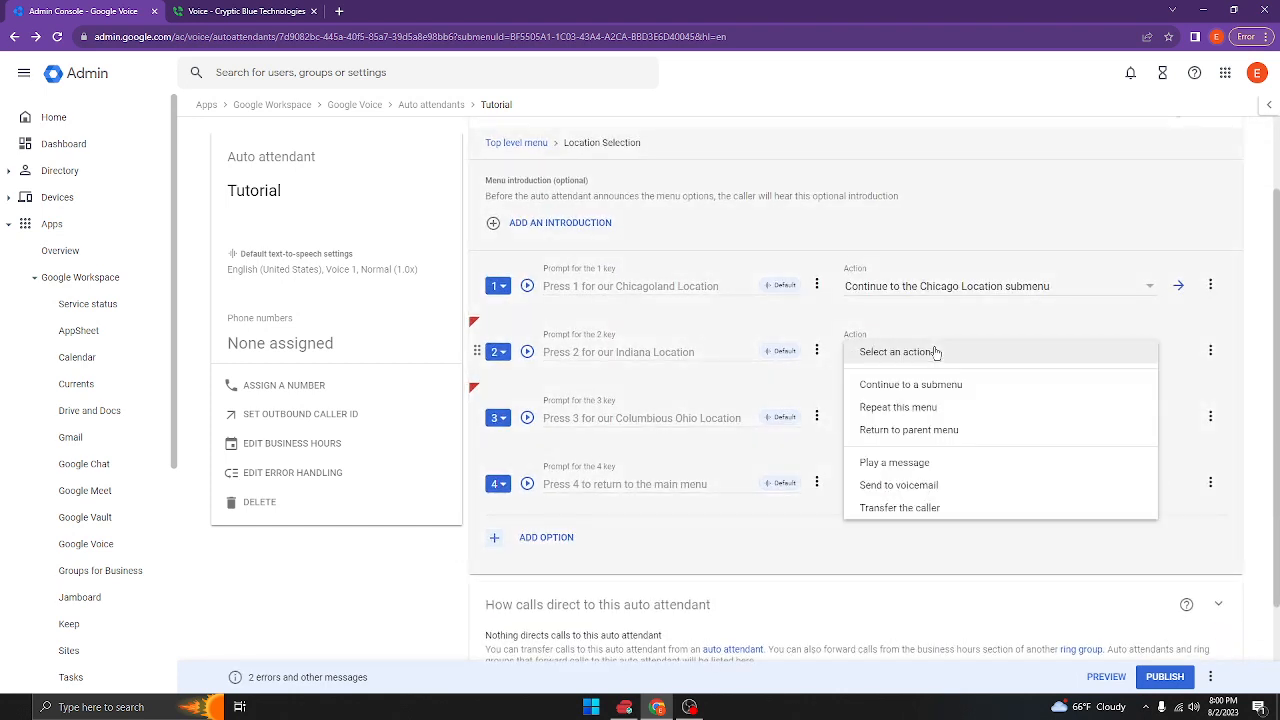
left_click(930, 429)
left_click(920, 478)
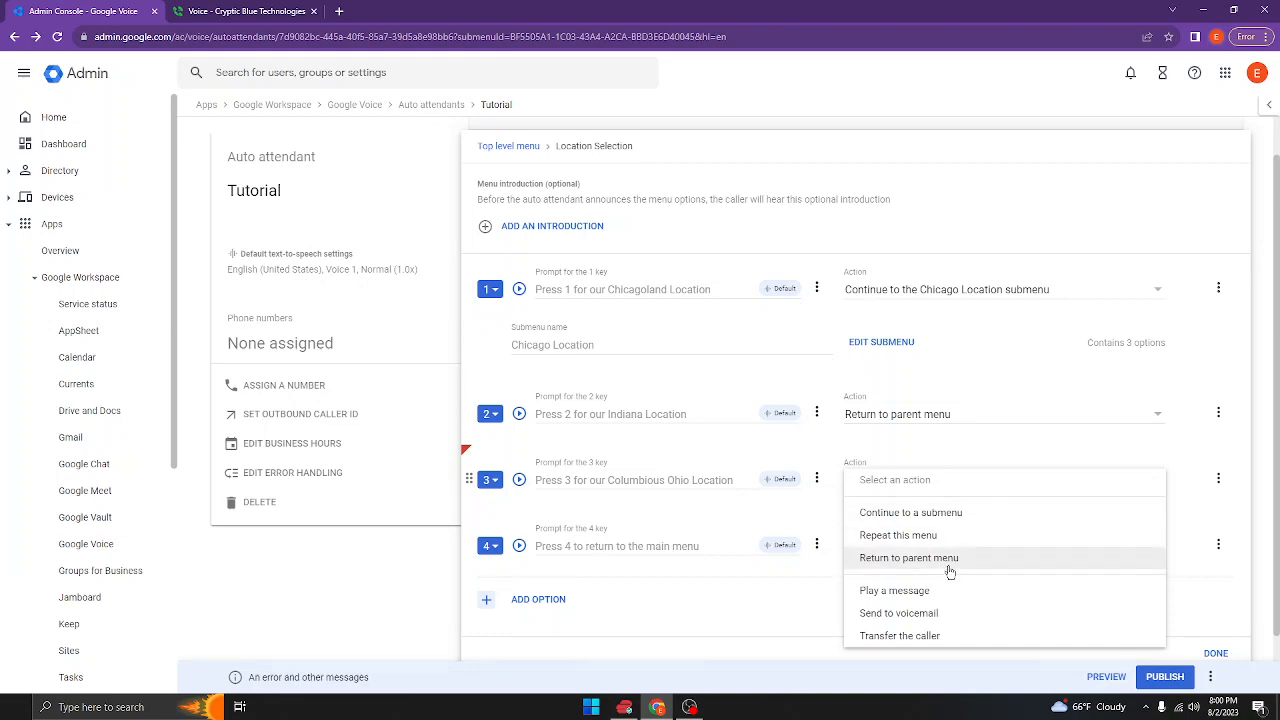
left_click(948, 566)
left_click(1216, 653)
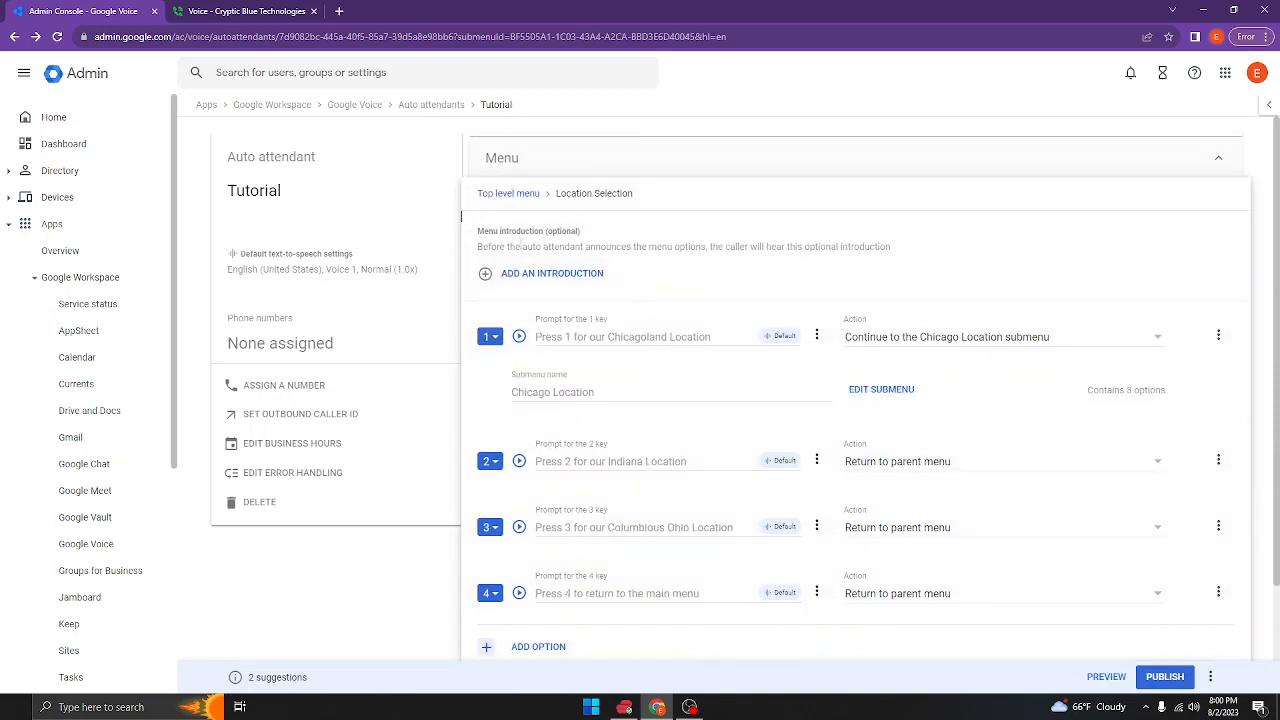
Go to the Department Selection submenu and add a 6 key option with the text-to-speech prompt "Press 6 to return to the main menu"
left_click(521, 197)
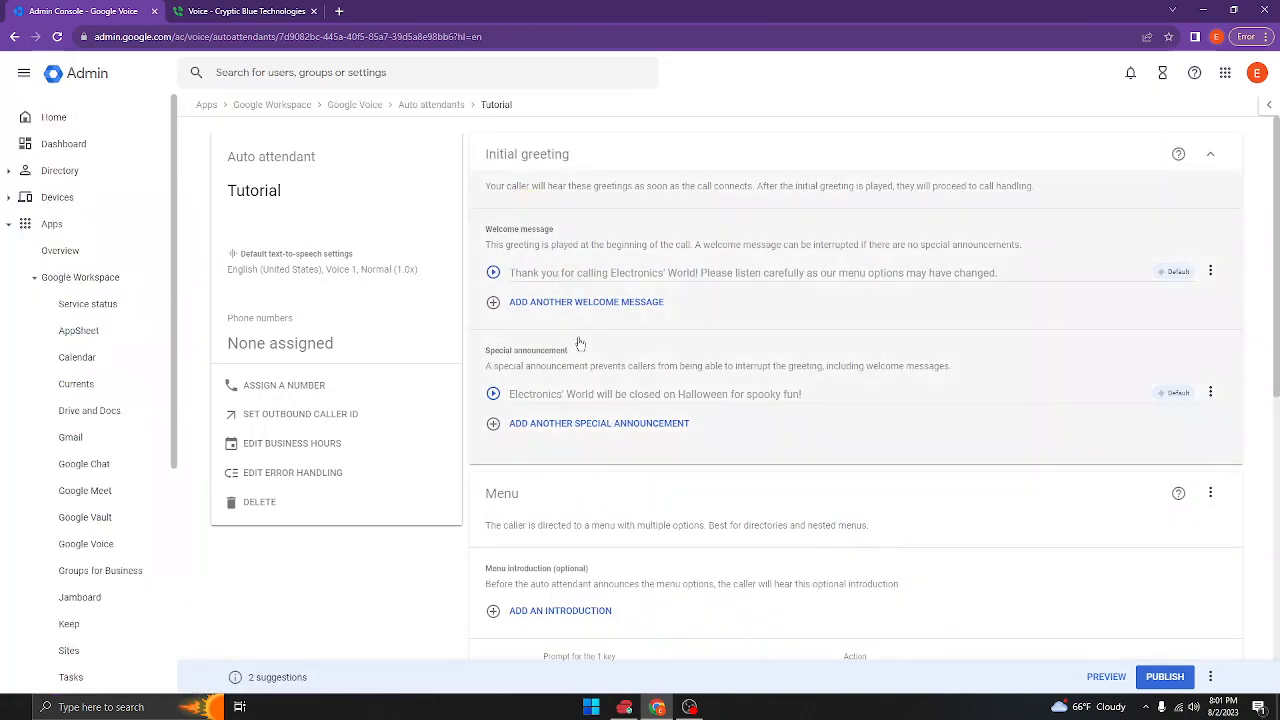
scroll(580, 343, "down", 4)
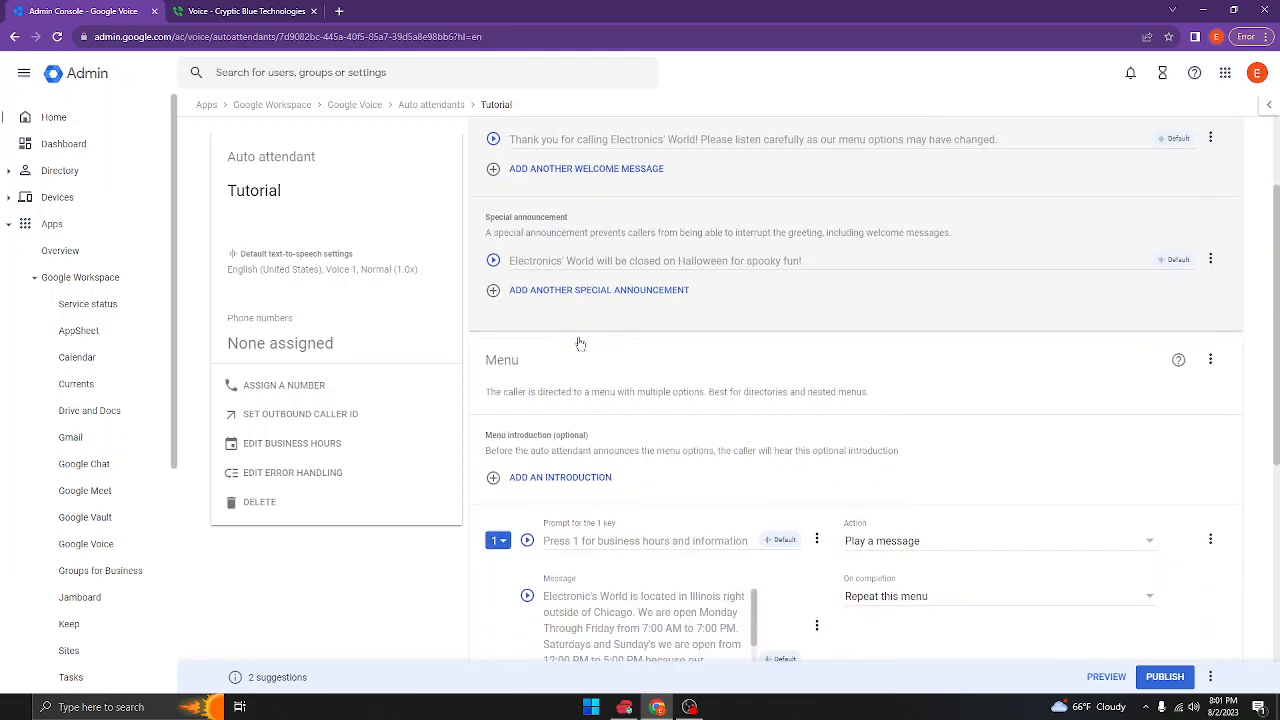
scroll(580, 343, "down", 2)
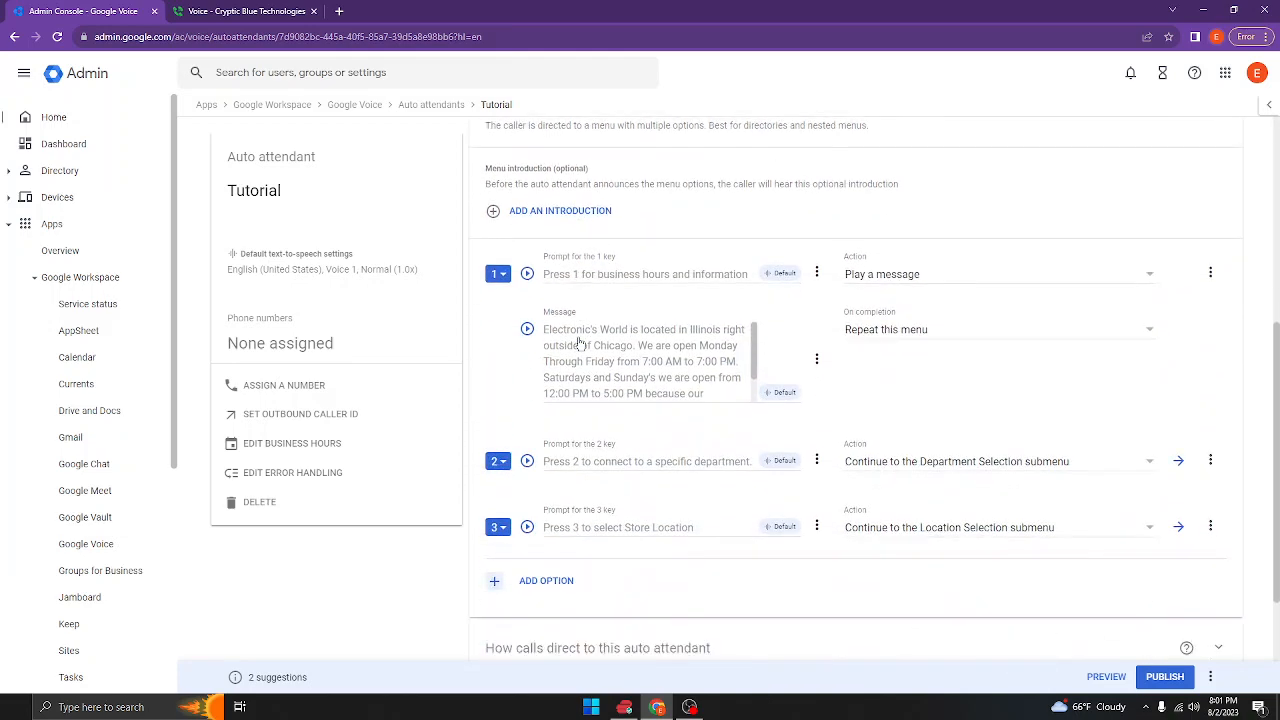
left_click(1179, 462)
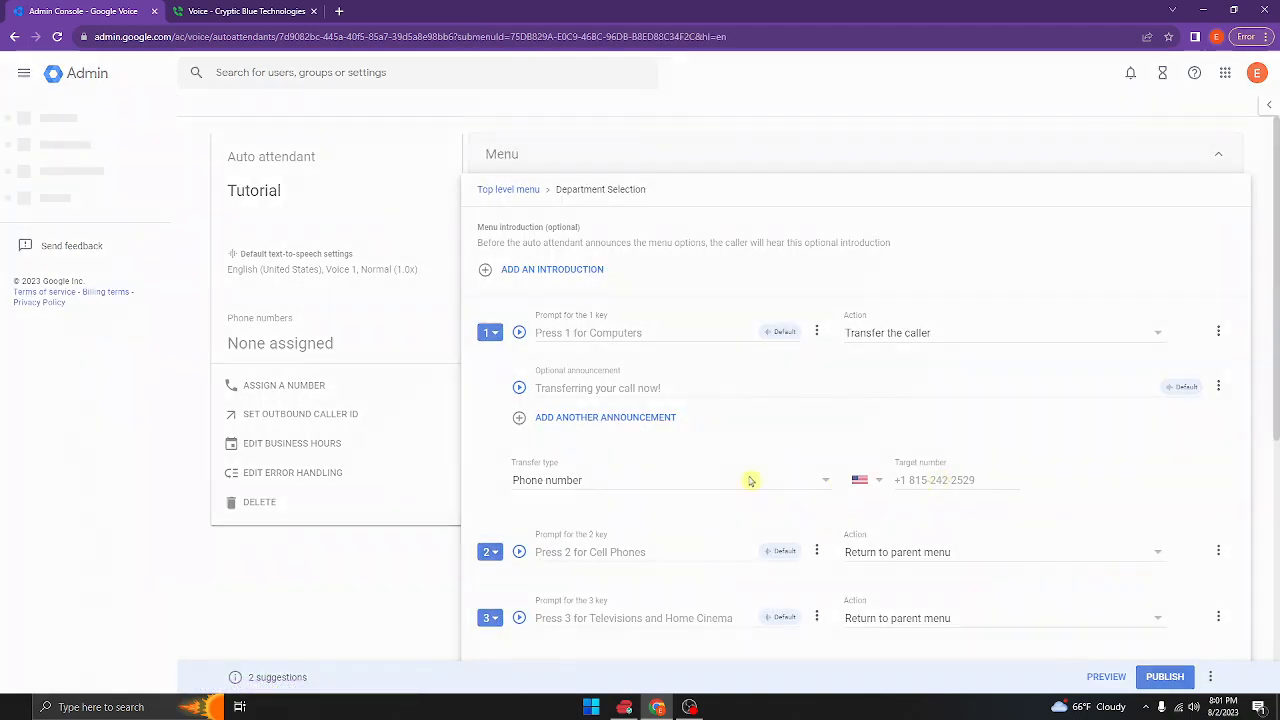
scroll(730, 481, "down", 4)
left_click(545, 529)
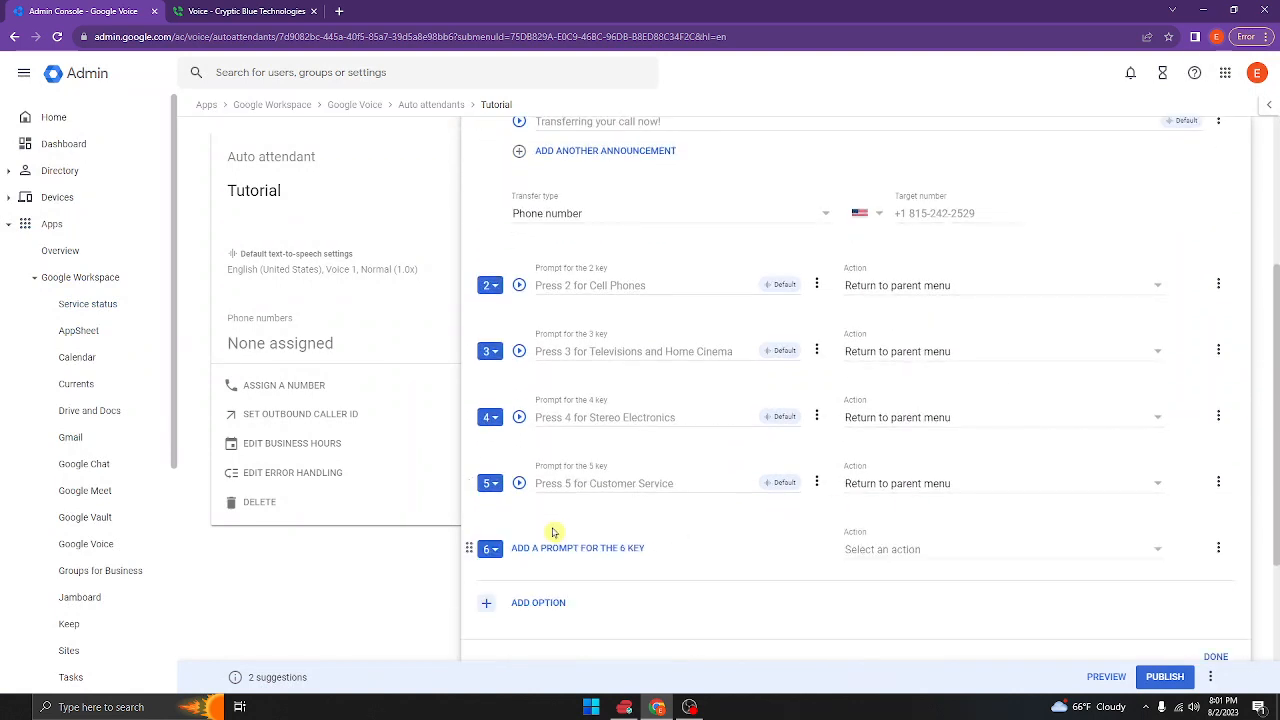
left_click(557, 551)
left_click(575, 585)
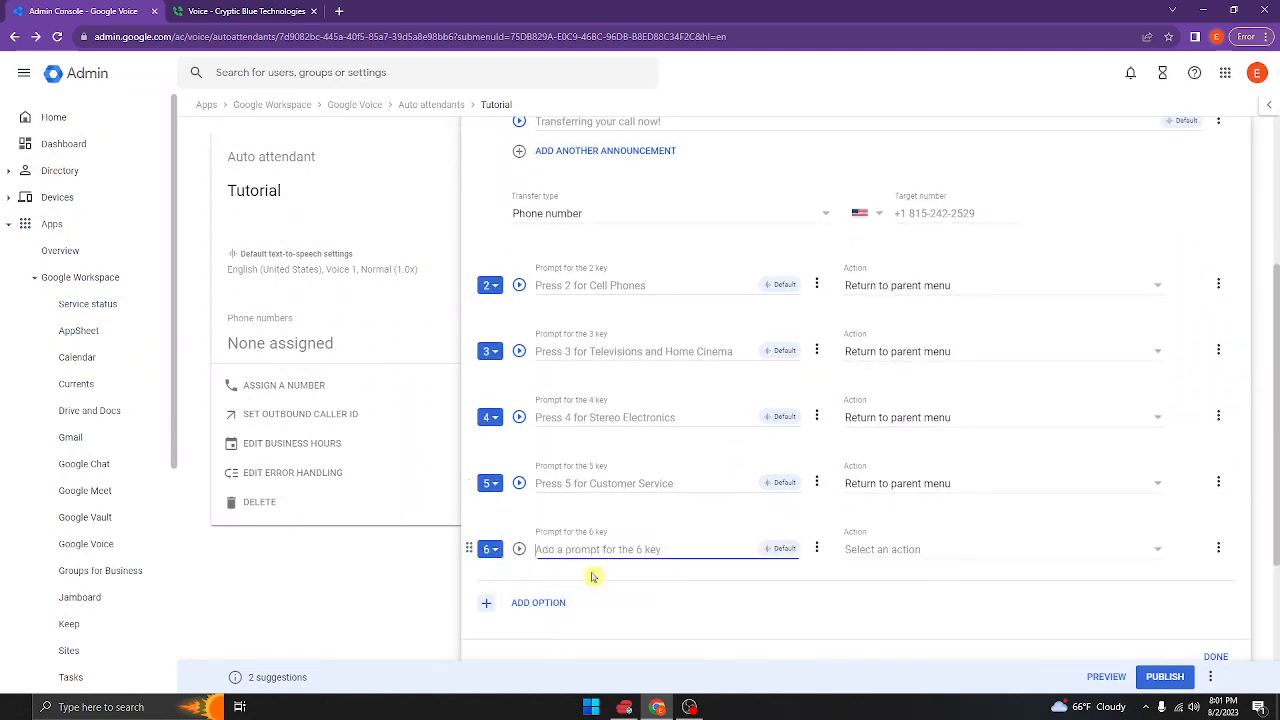
type("Press ")
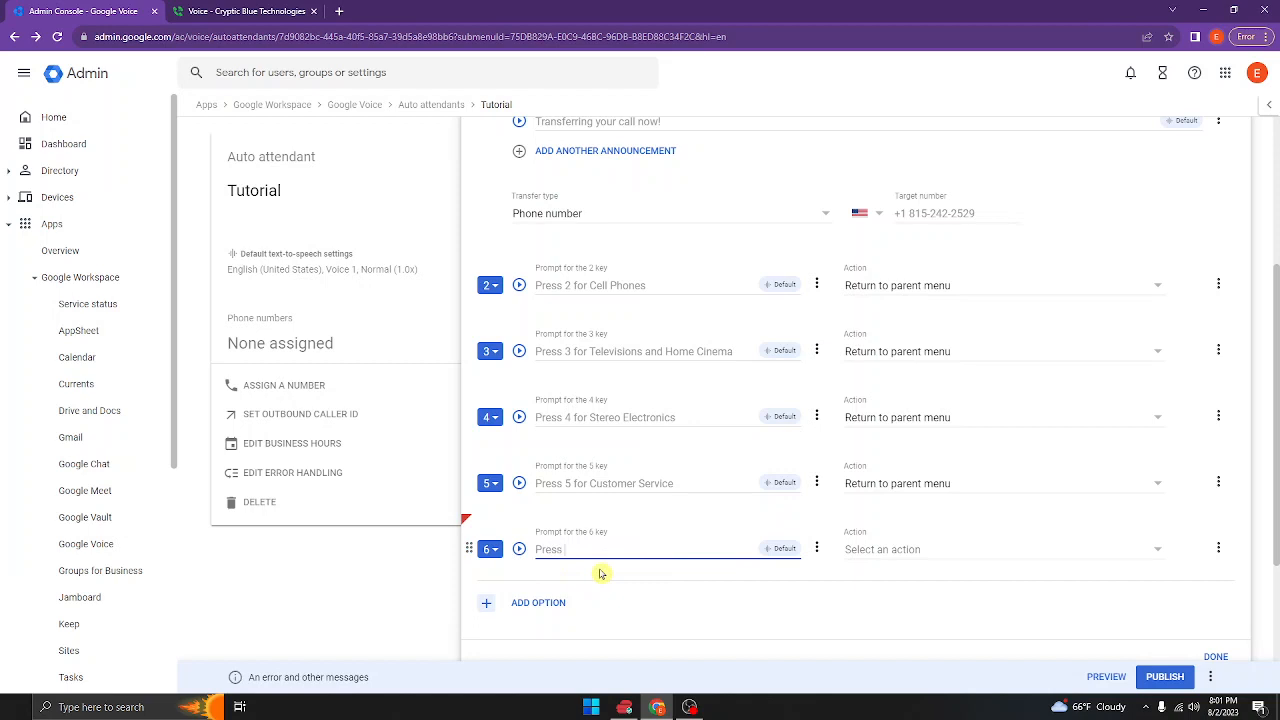
type("6 to return to the main menu")
Set the Department Selection menu's 6 key action to Return to parent menu and finish editing the menu without publishing
left_click(1066, 552)
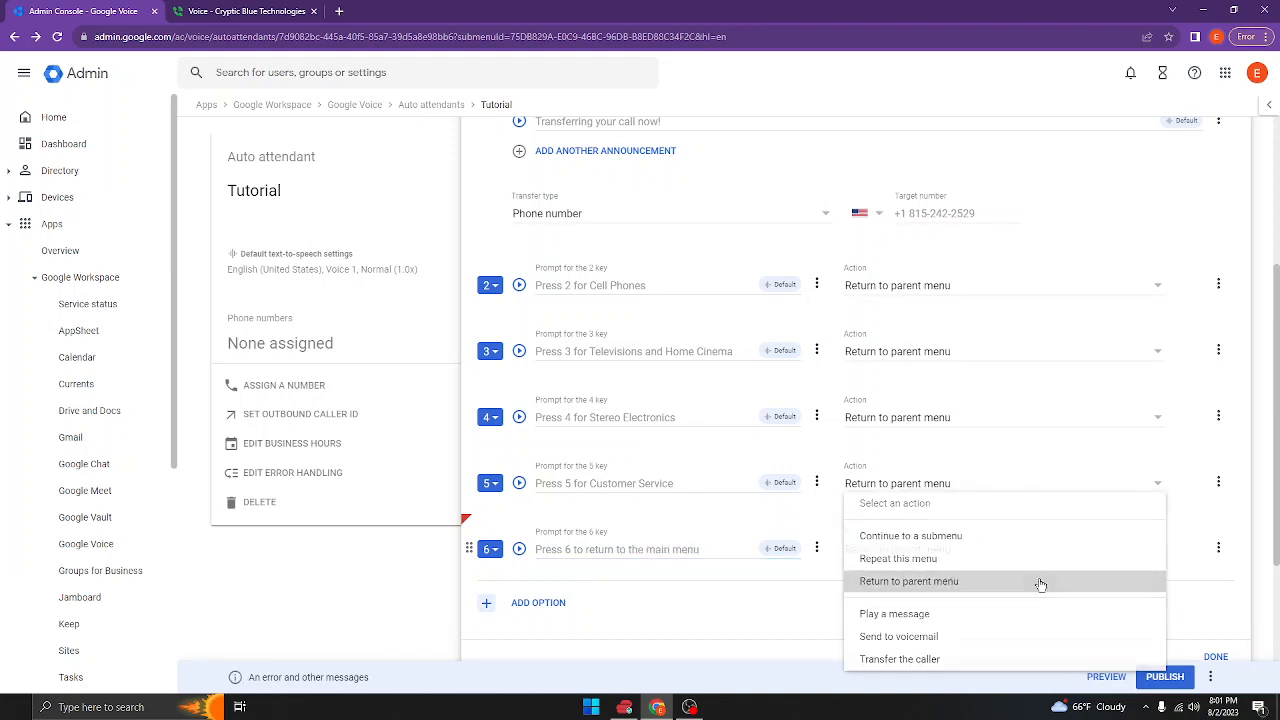
left_click(1040, 583)
left_click(1168, 678)
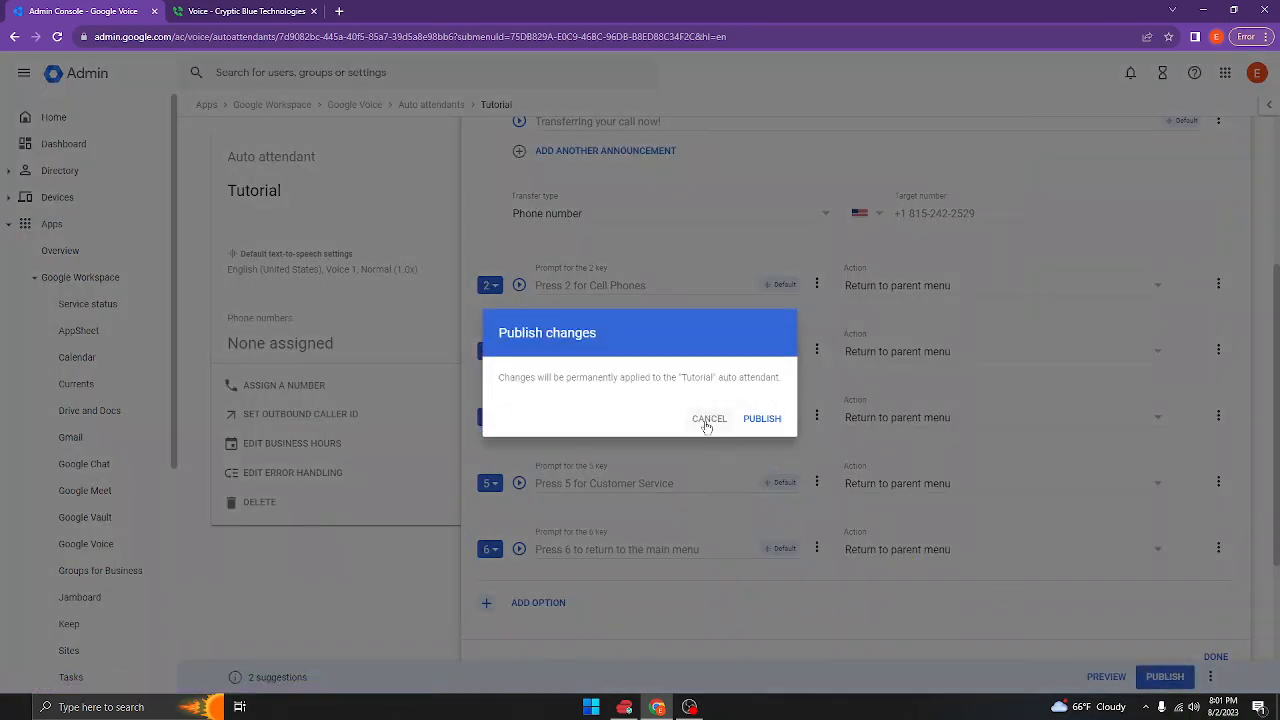
left_click(707, 419)
scroll(1020, 560, "down", 1)
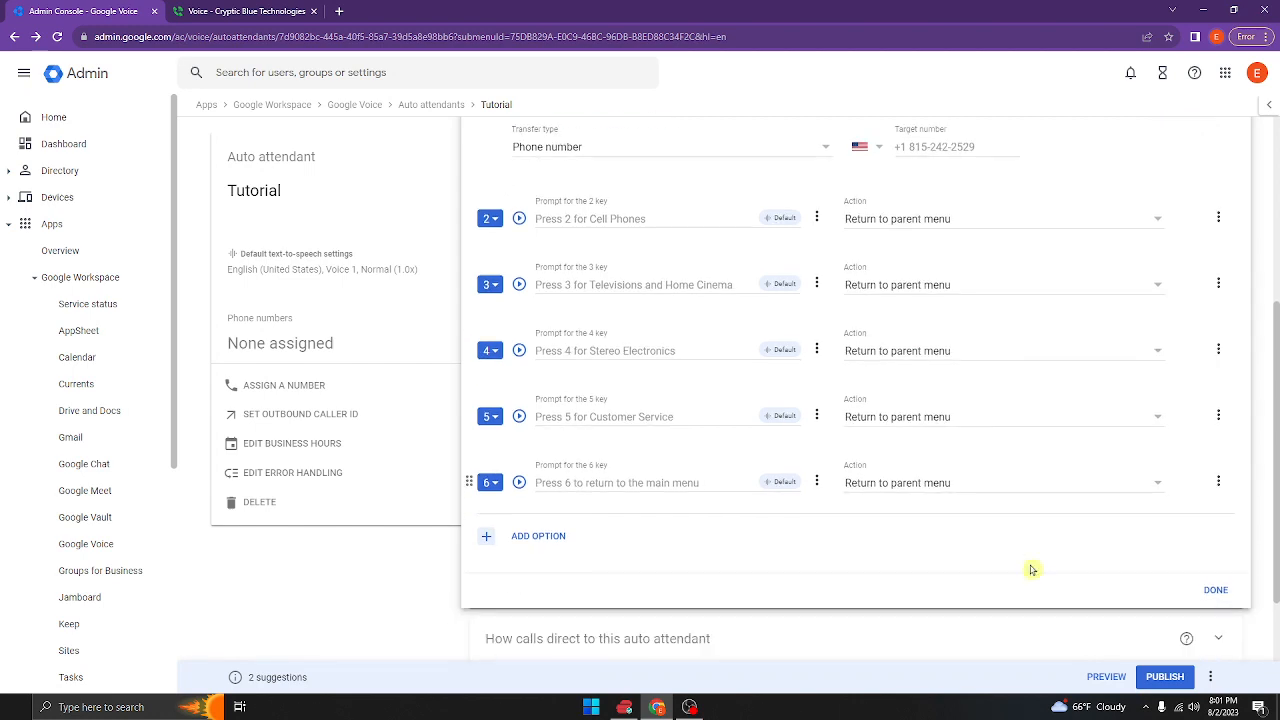
scroll(1040, 575, "up", 2)
scroll(1092, 606, "down", 1)
left_click(1226, 655)
Return to the top level menu and review the greetings, key prompts and actions of the Tutorial auto attendant
scroll(1087, 590, "up", 3)
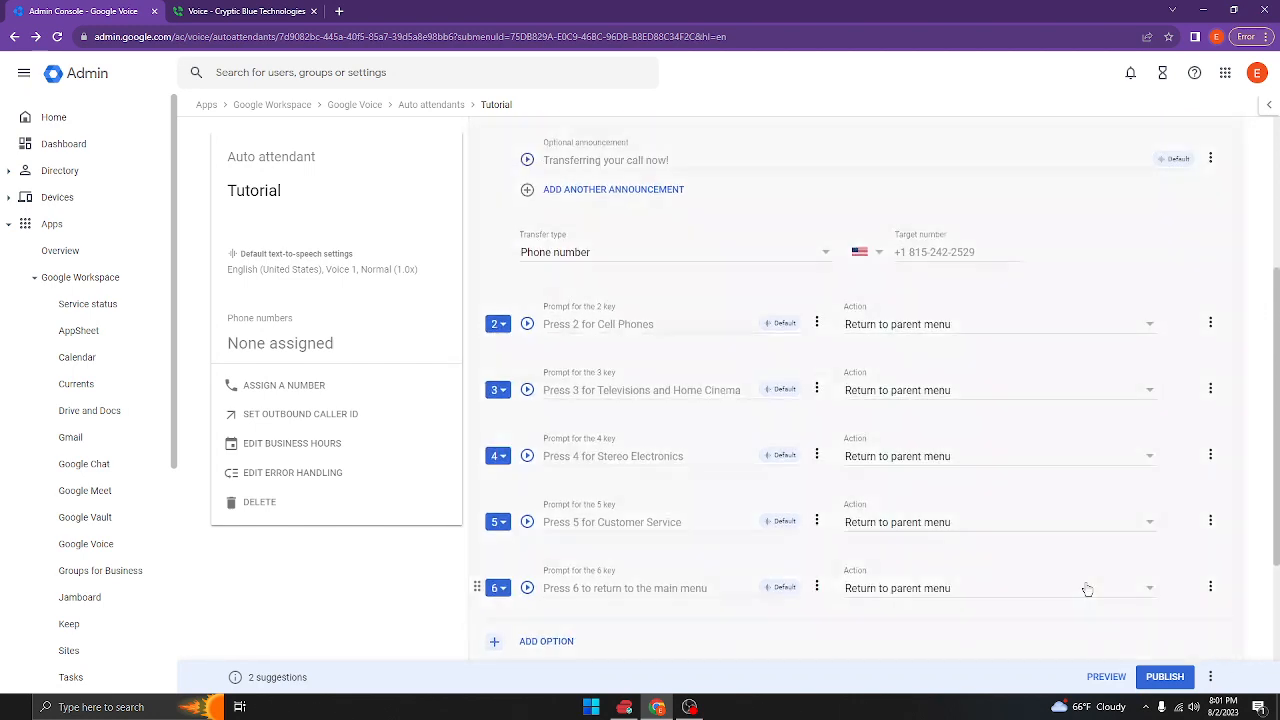
scroll(1087, 560, "up", 1)
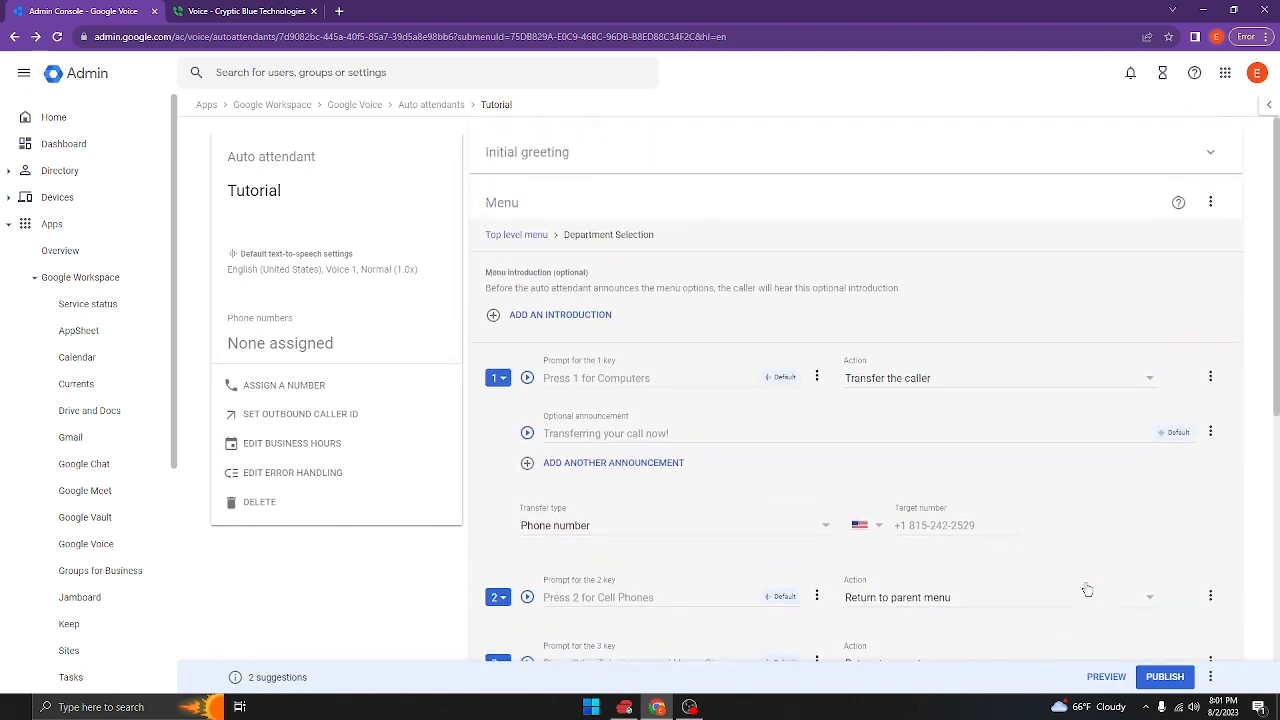
left_click(519, 240)
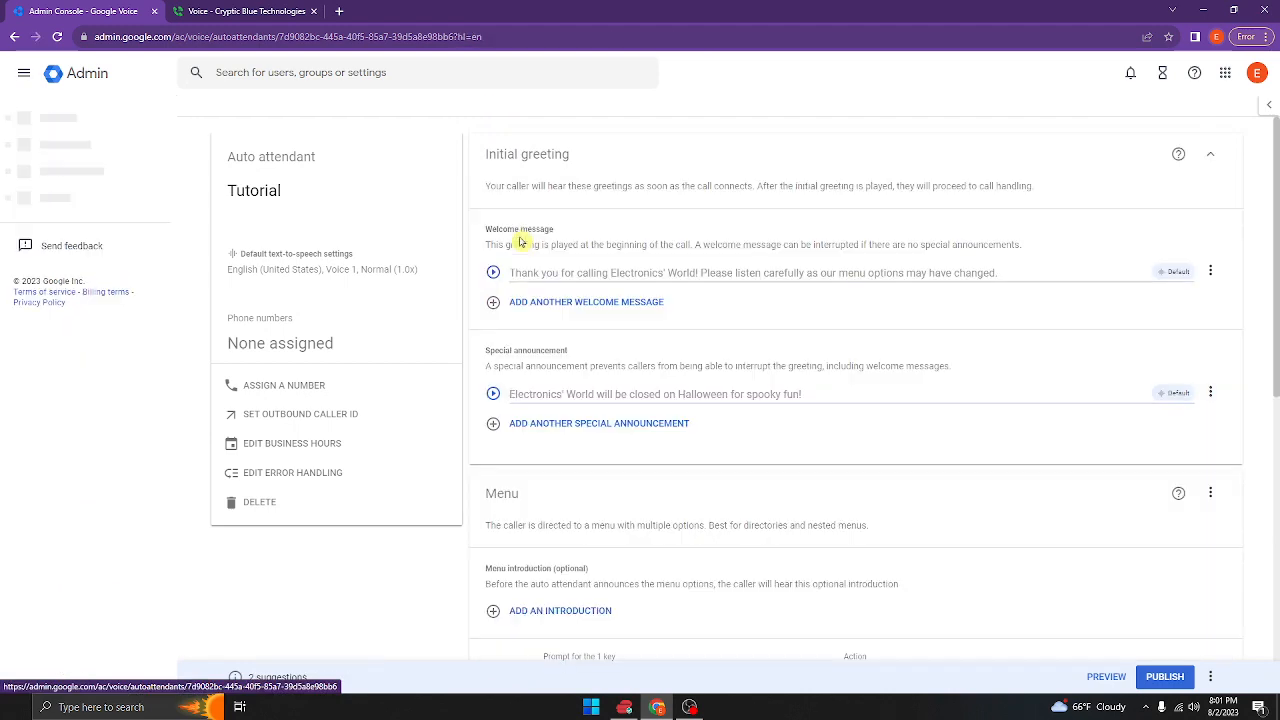
scroll(645, 328, "down", 3)
scroll(643, 328, "down", 3)
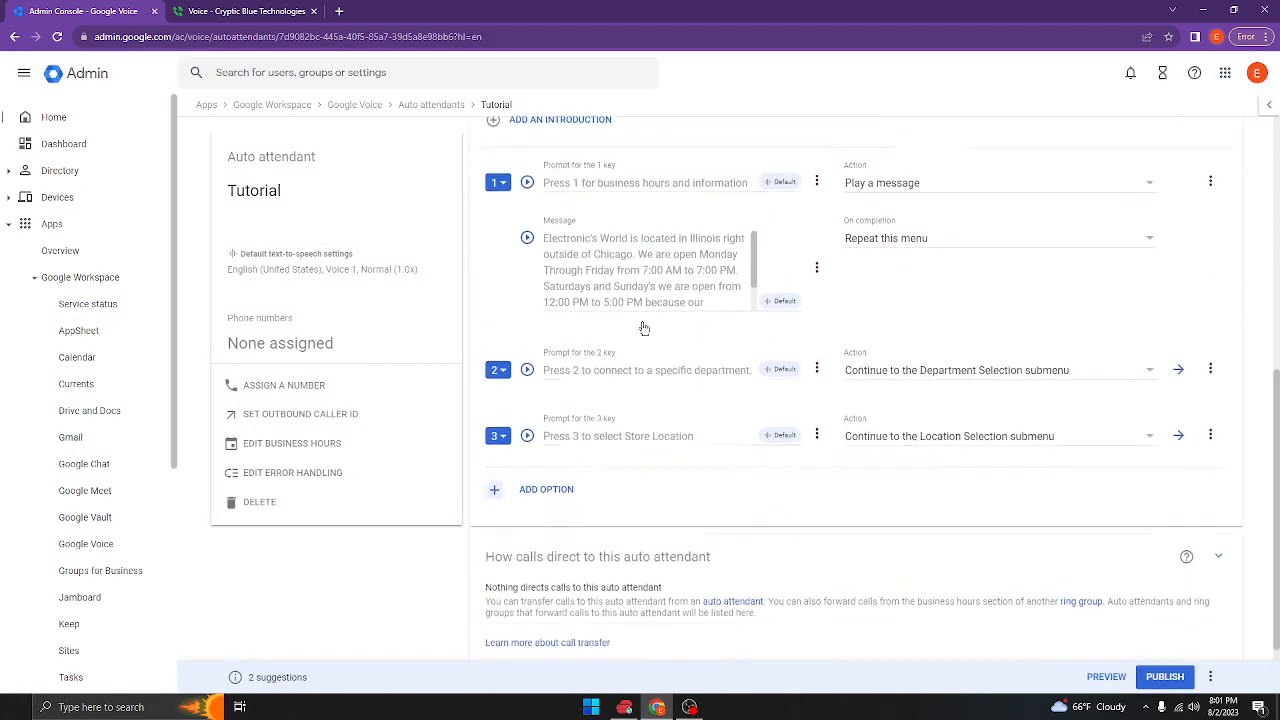
scroll(764, 337, "up", 2)
scroll(764, 337, "up", 3)
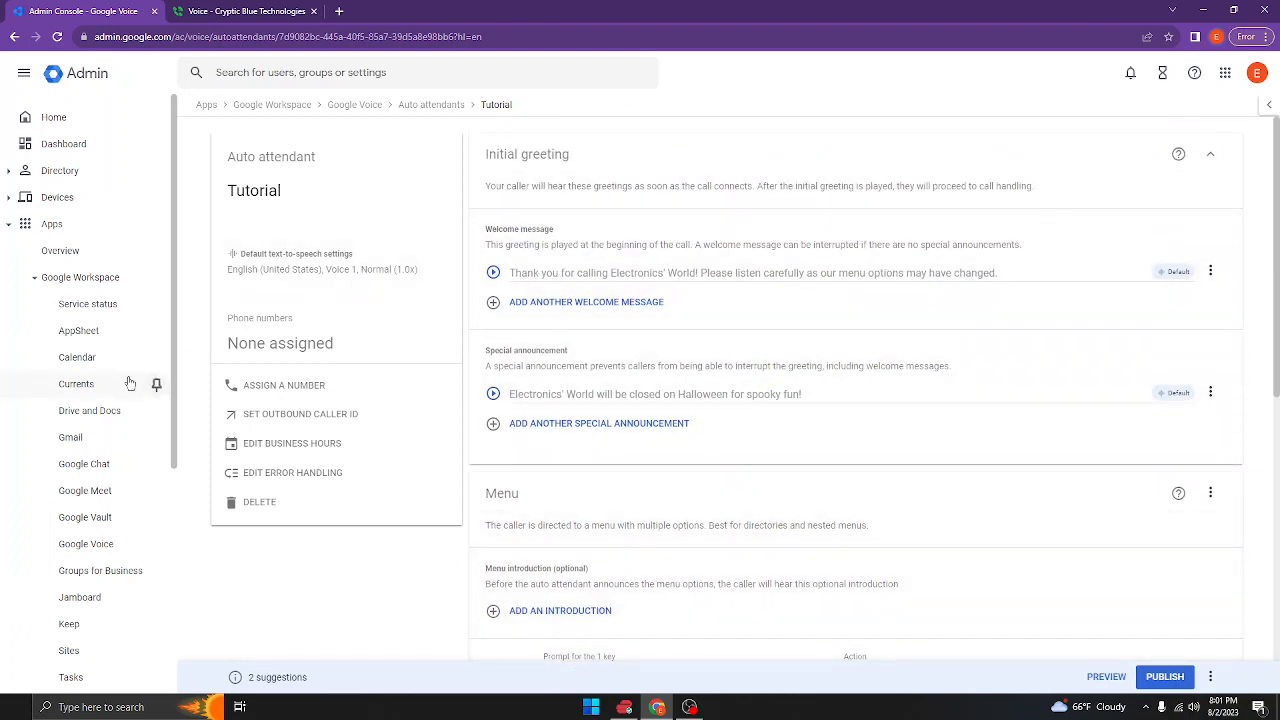
scroll(558, 334, "down", 1)
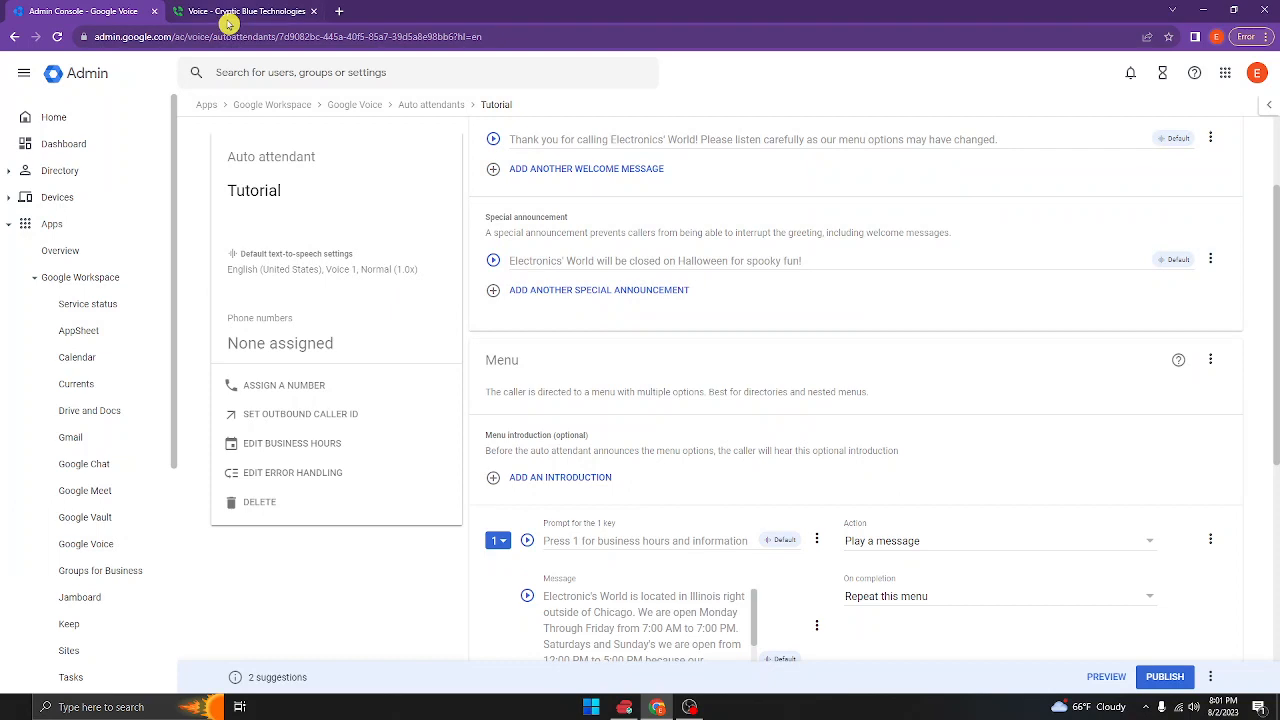
Start a preview call to the auto attendant and open the in-call dial pad
left_click(1107, 677)
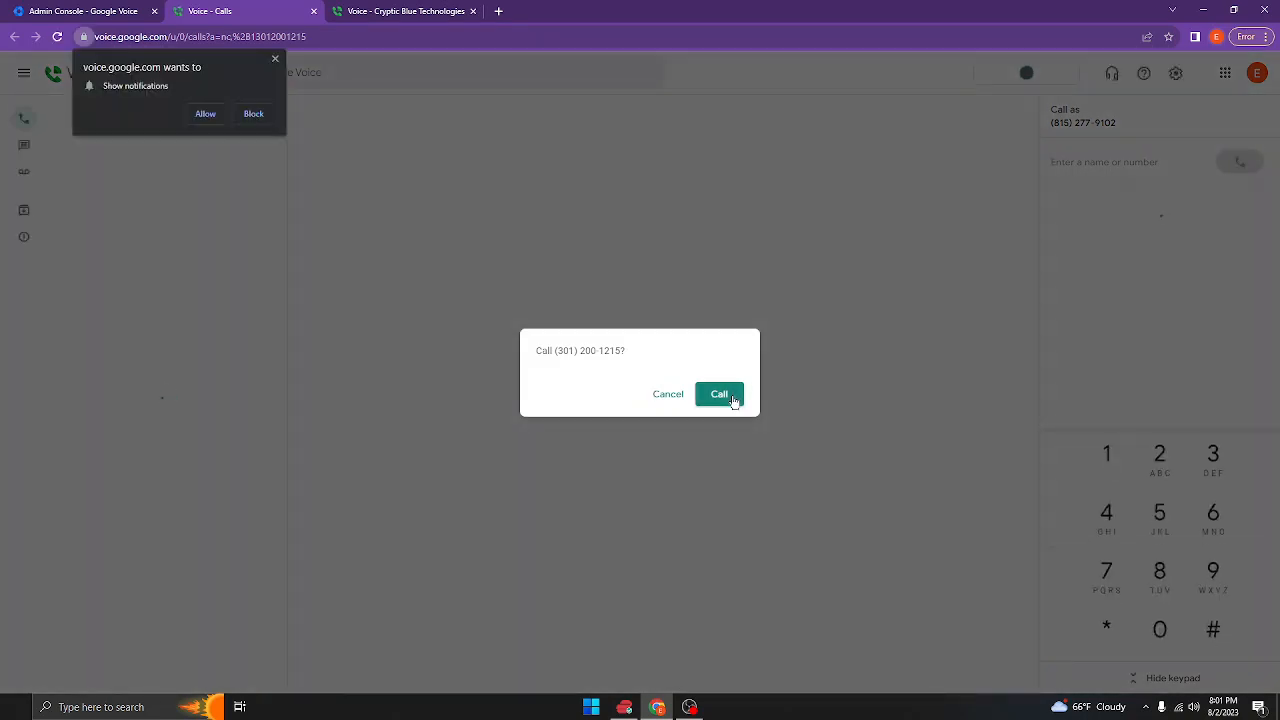
left_click(731, 397)
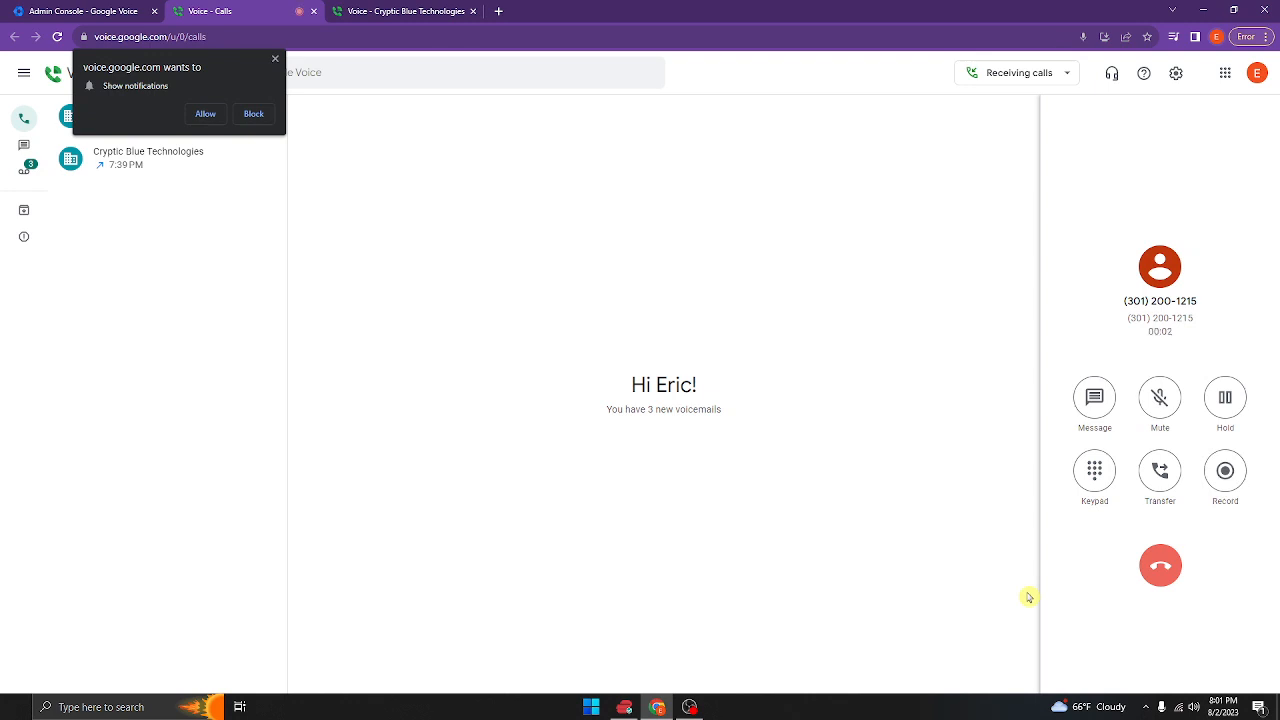
left_click(1098, 476)
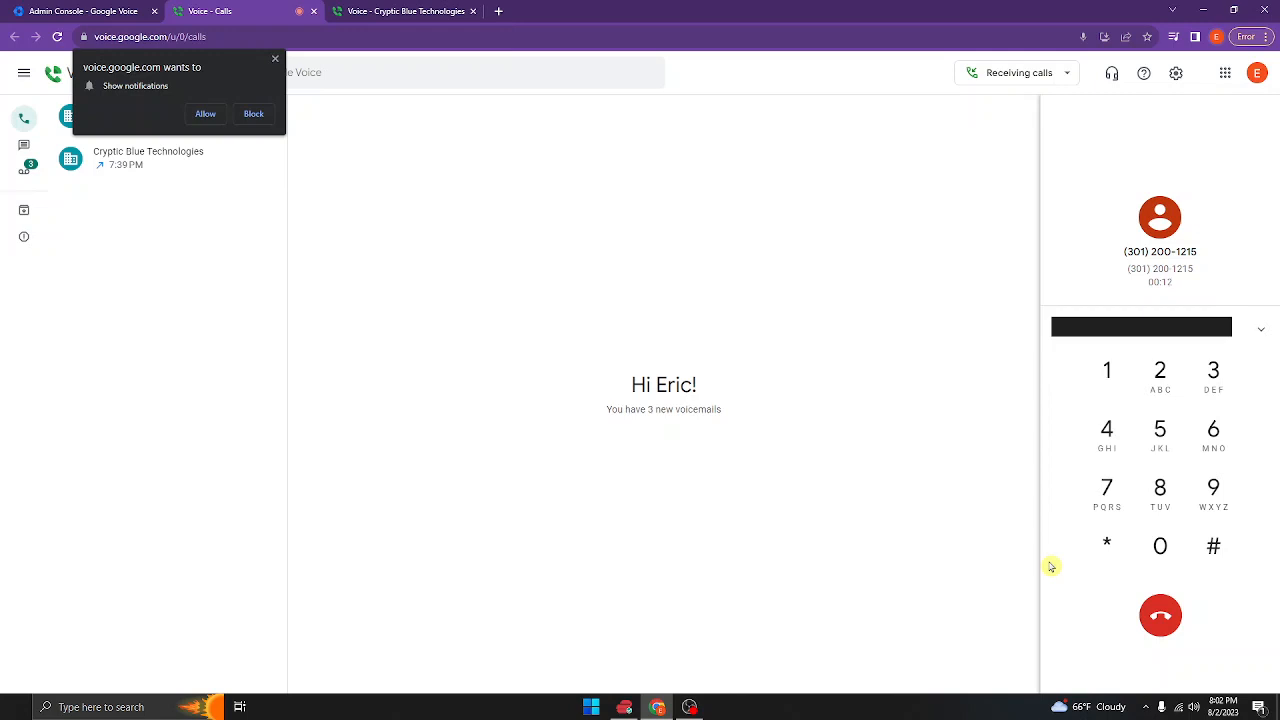
Test menu option 1 for business hours, option 2 for departments, and option 6 to return to the main menu
left_click(1108, 380)
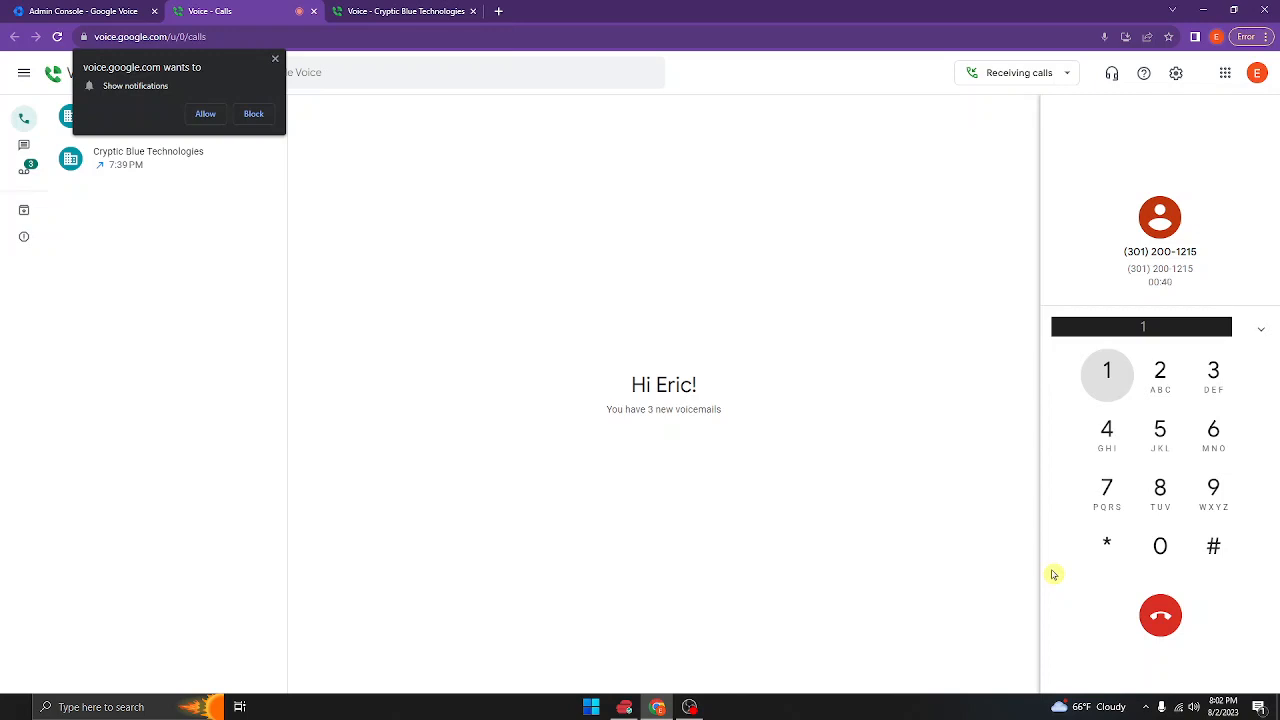
left_click(1160, 390)
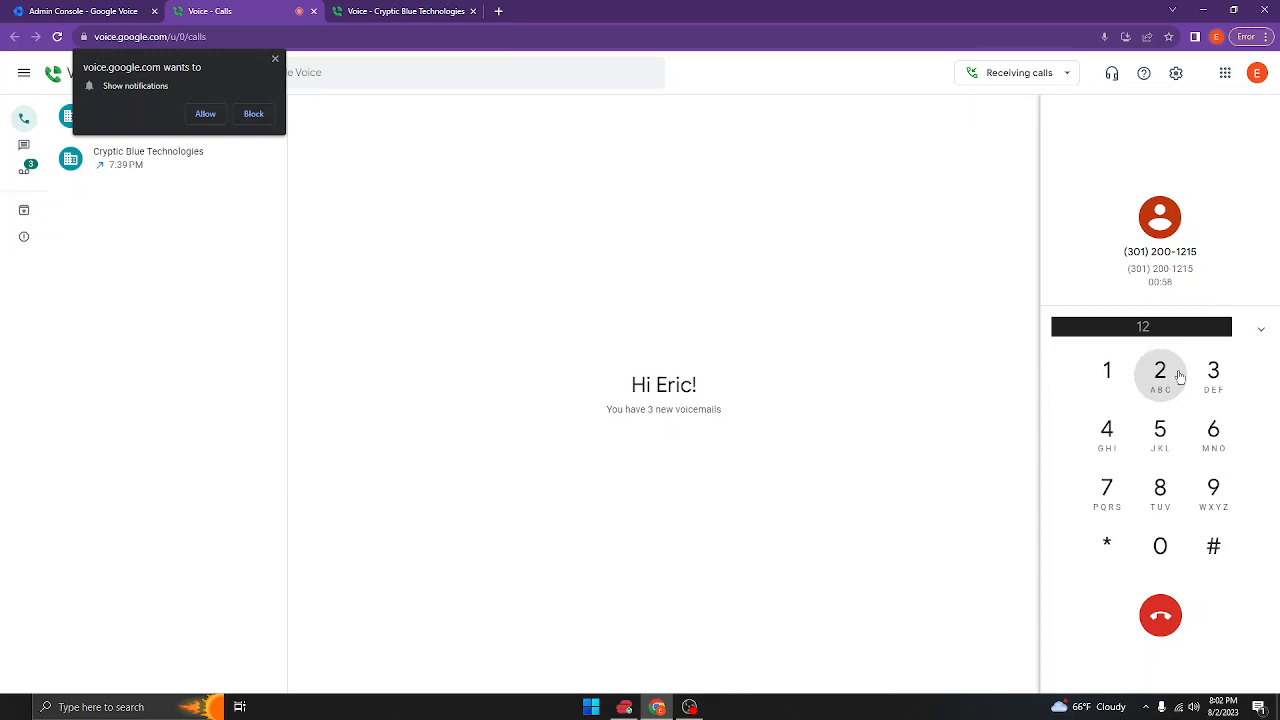
left_click(1213, 437)
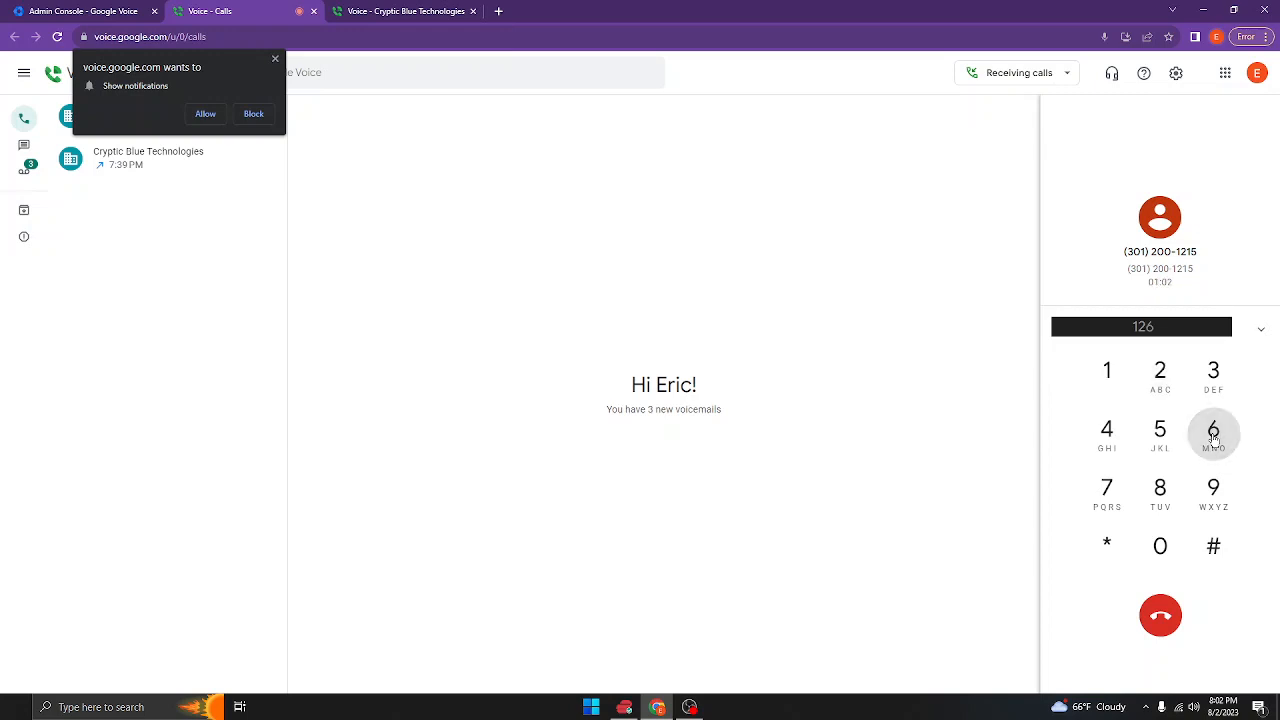
Test the location branch by choosing option 3 followed by 1, 2 and 1, and end the preview call
left_click(1215, 378)
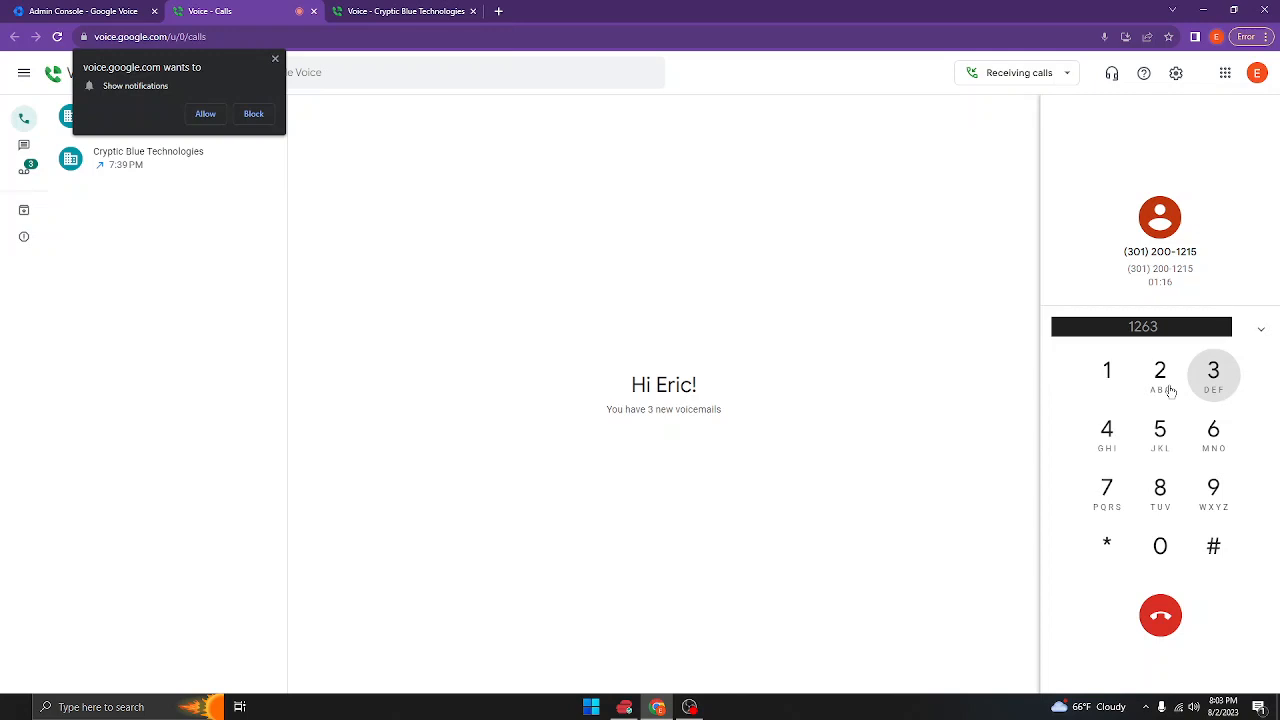
left_click(1108, 378)
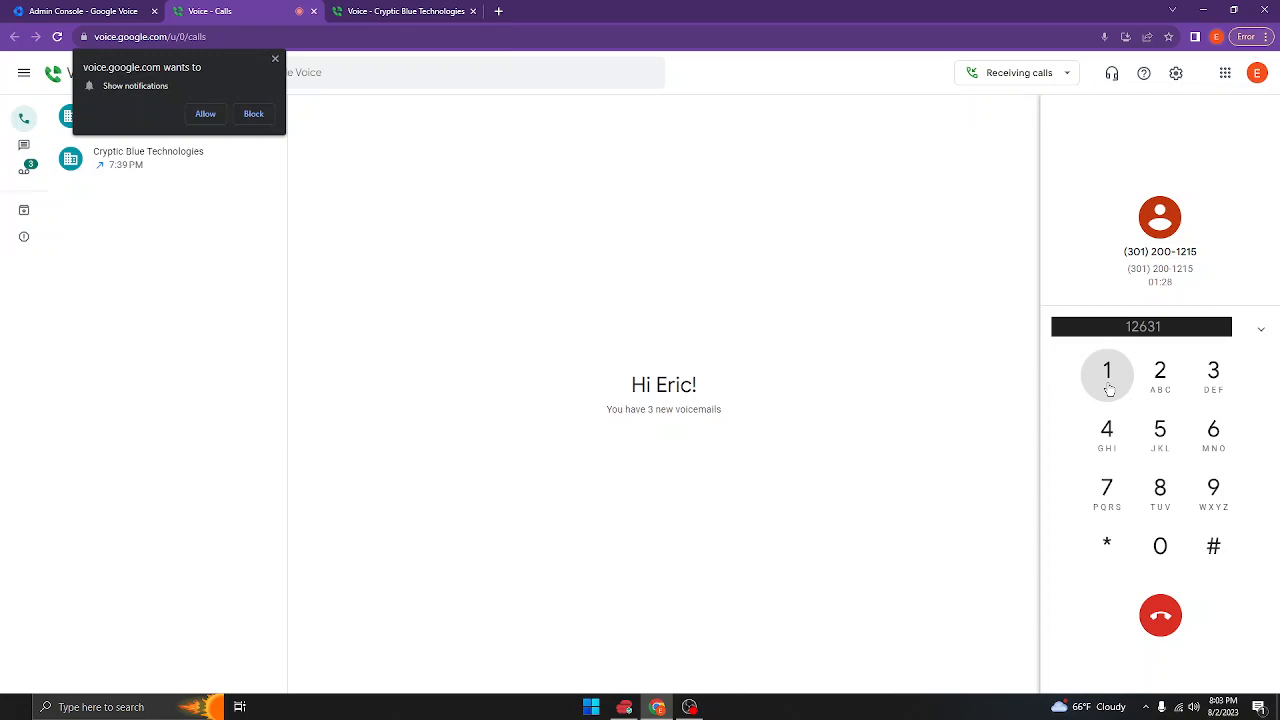
left_click(1157, 375)
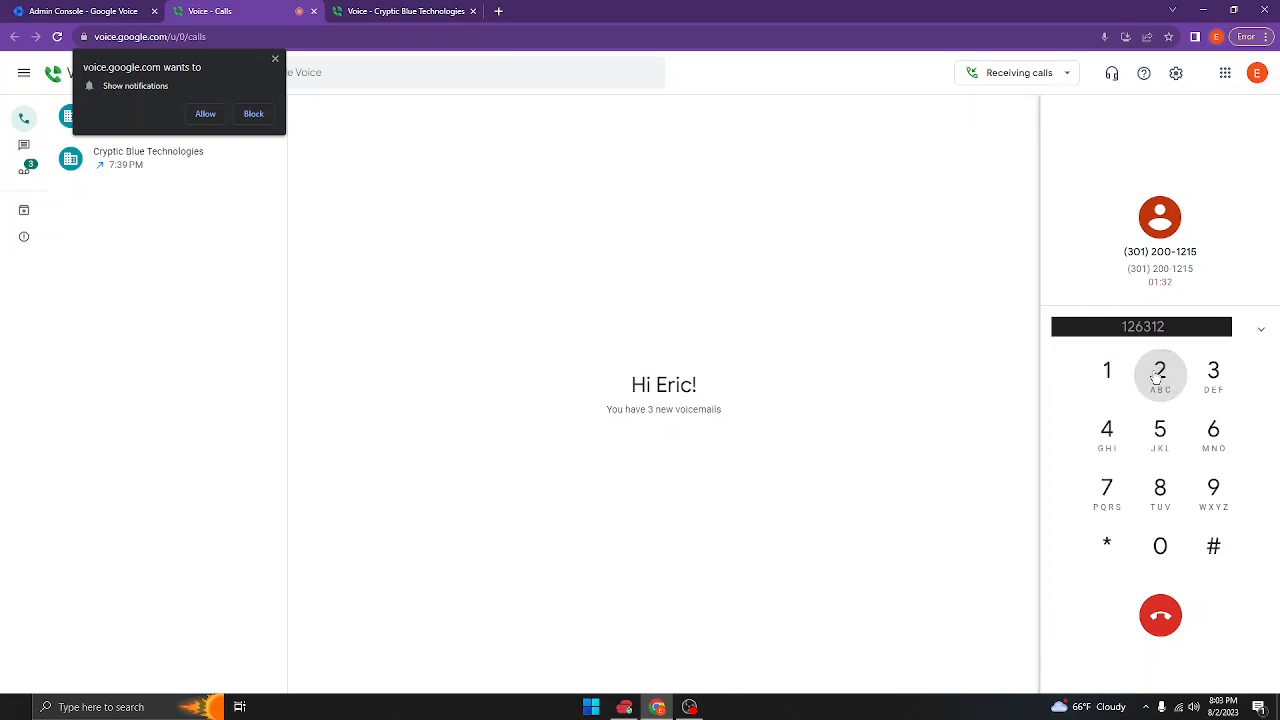
left_click(1112, 384)
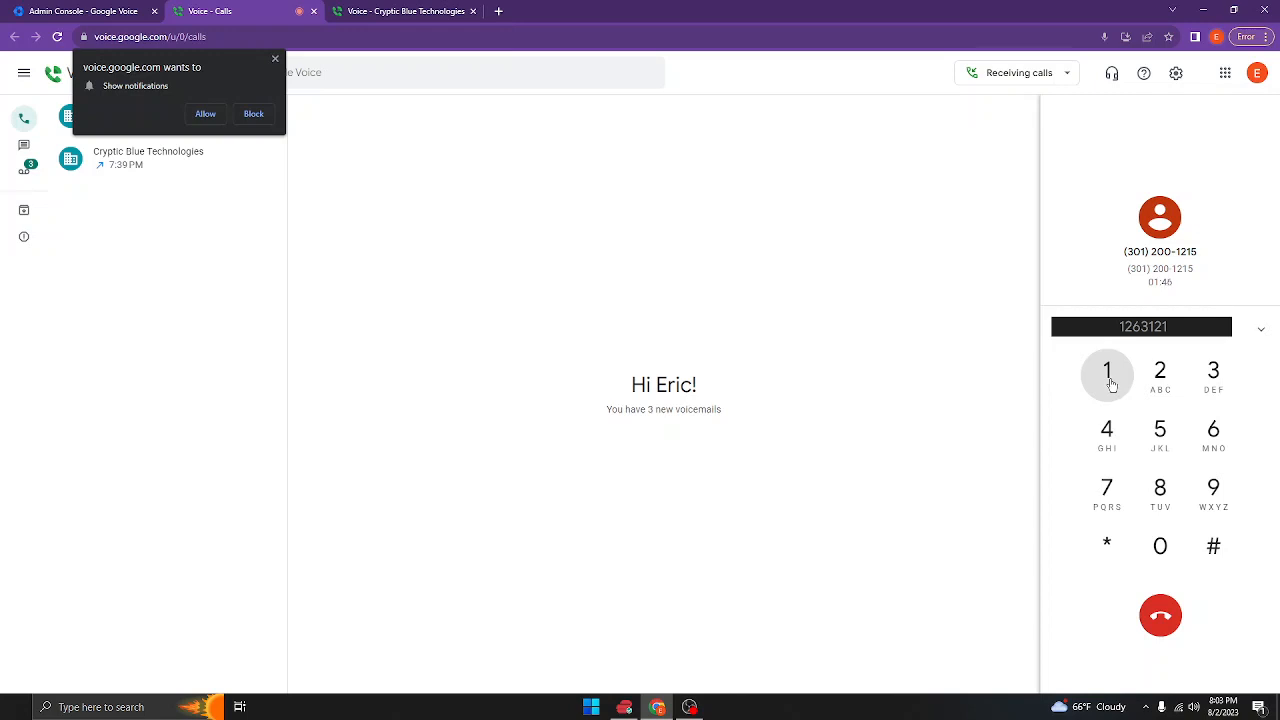
left_click(1165, 622)
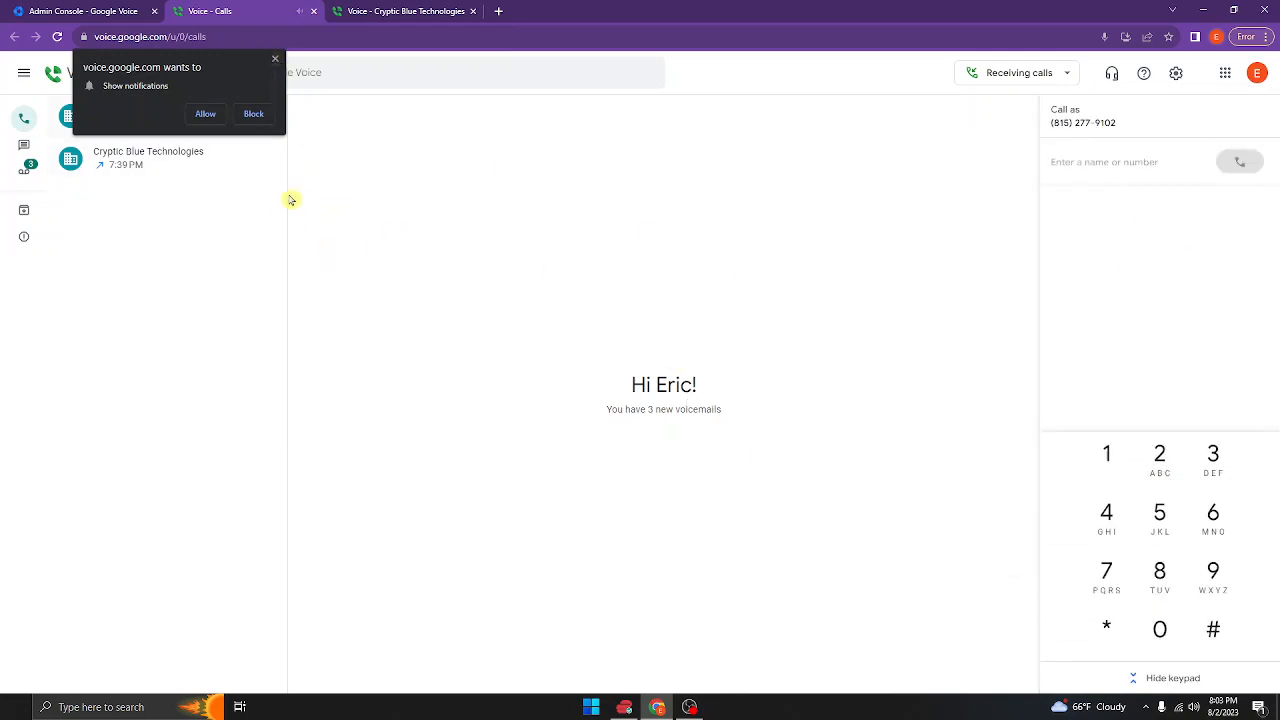
Back in the Admin console, publish the Tutorial auto attendant through the new number assignment and cancel assigning a number
left_click(69, 11)
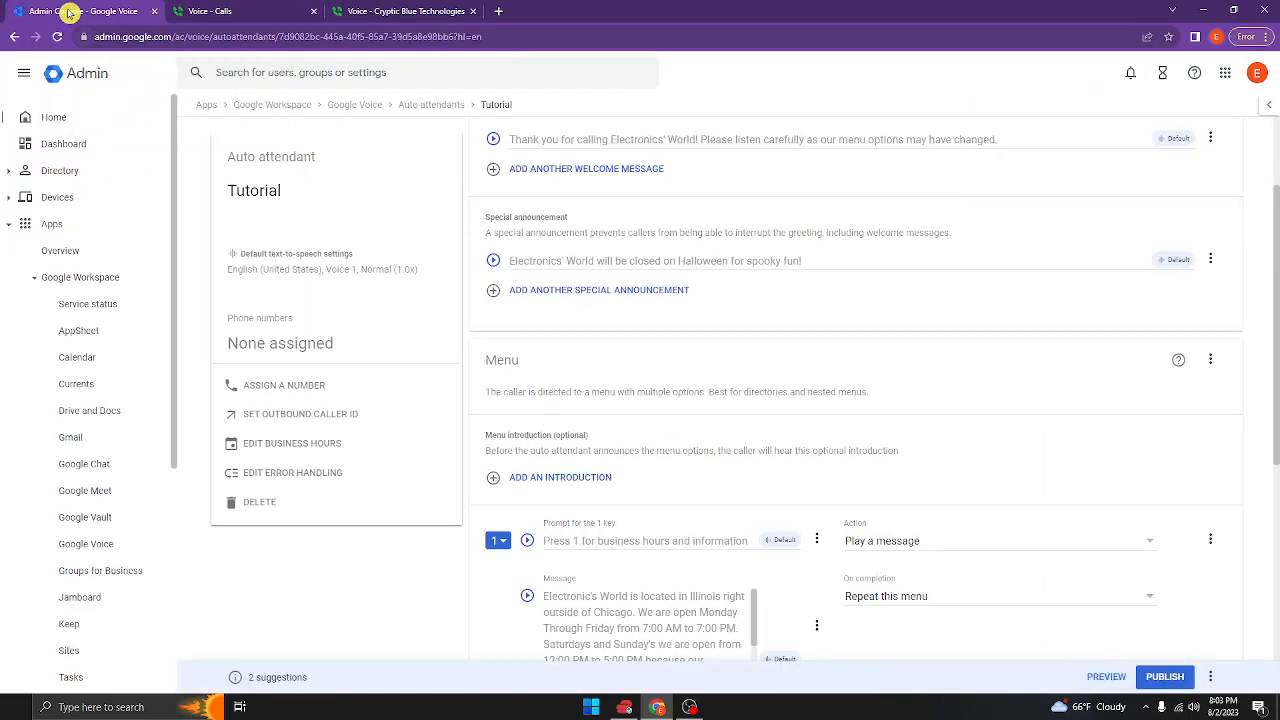
left_click(314, 388)
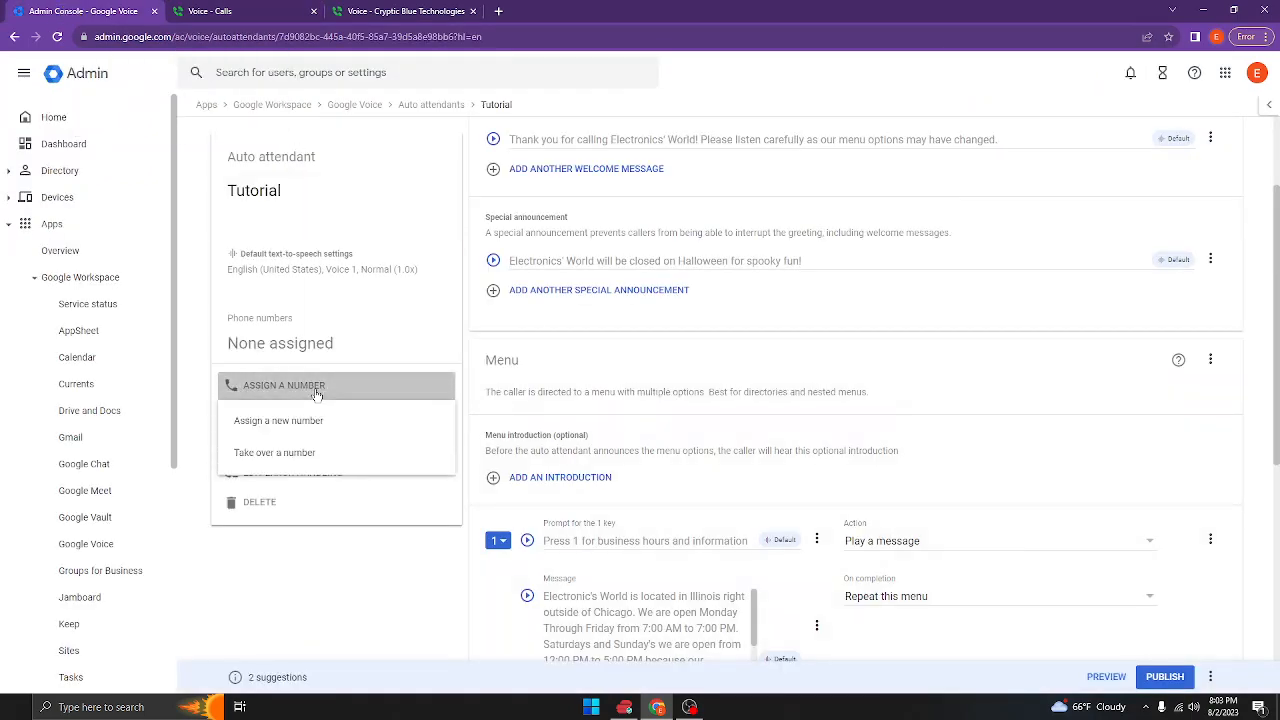
left_click(312, 415)
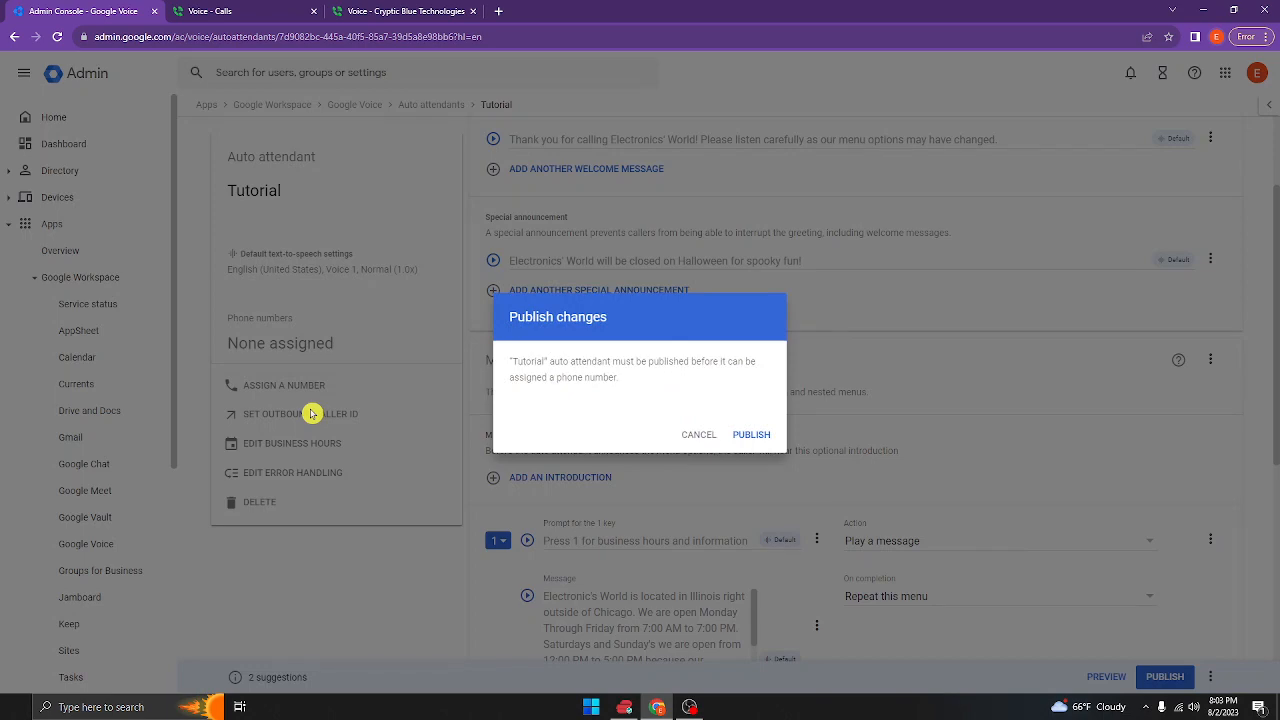
left_click(755, 440)
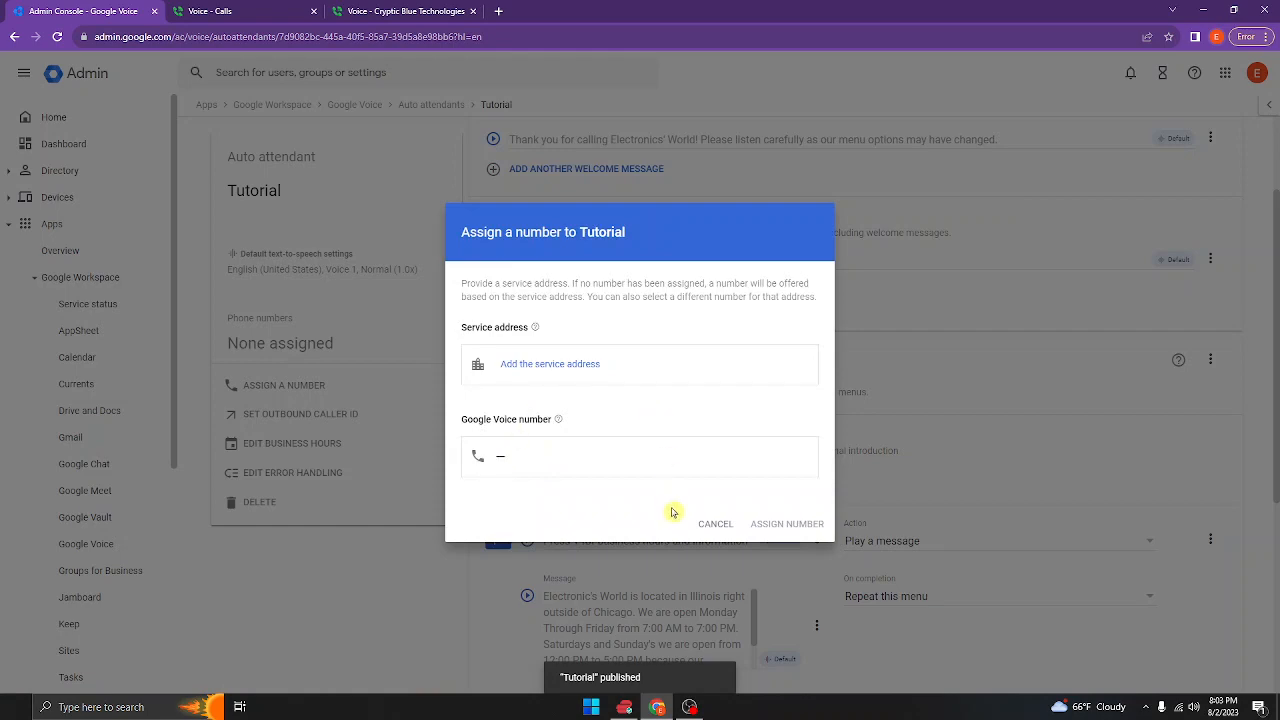
left_click(724, 528)
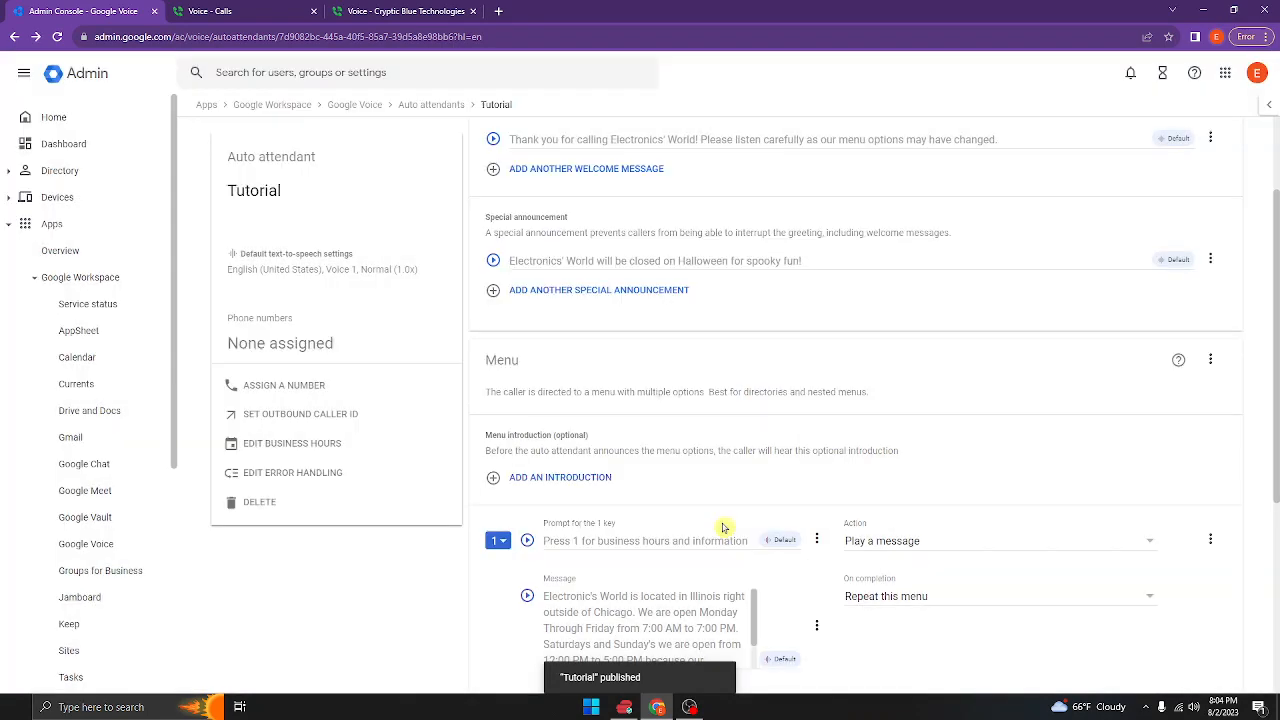
Open the Tutorial auto attendant's business hours and change the open hours to customized hours
scroll(583, 607, "down", 3)
scroll(583, 607, "down", 1)
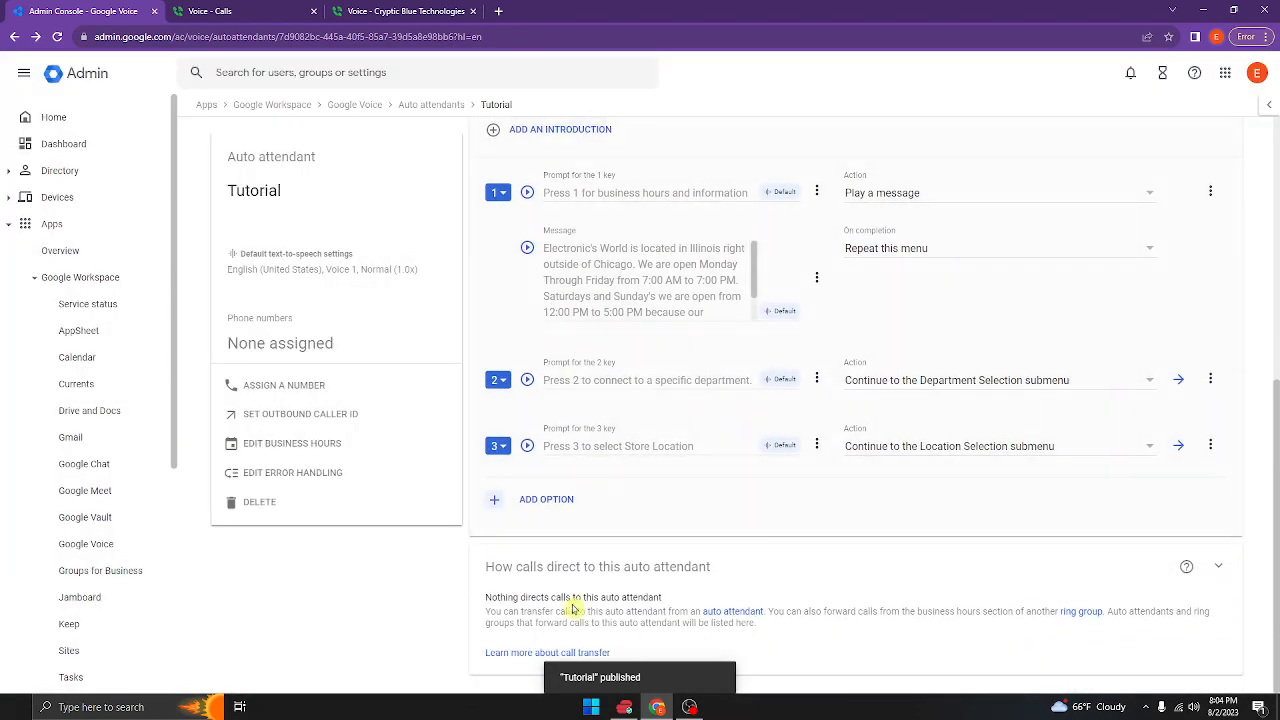
scroll(572, 606, "up", 3)
scroll(572, 604, "up", 2)
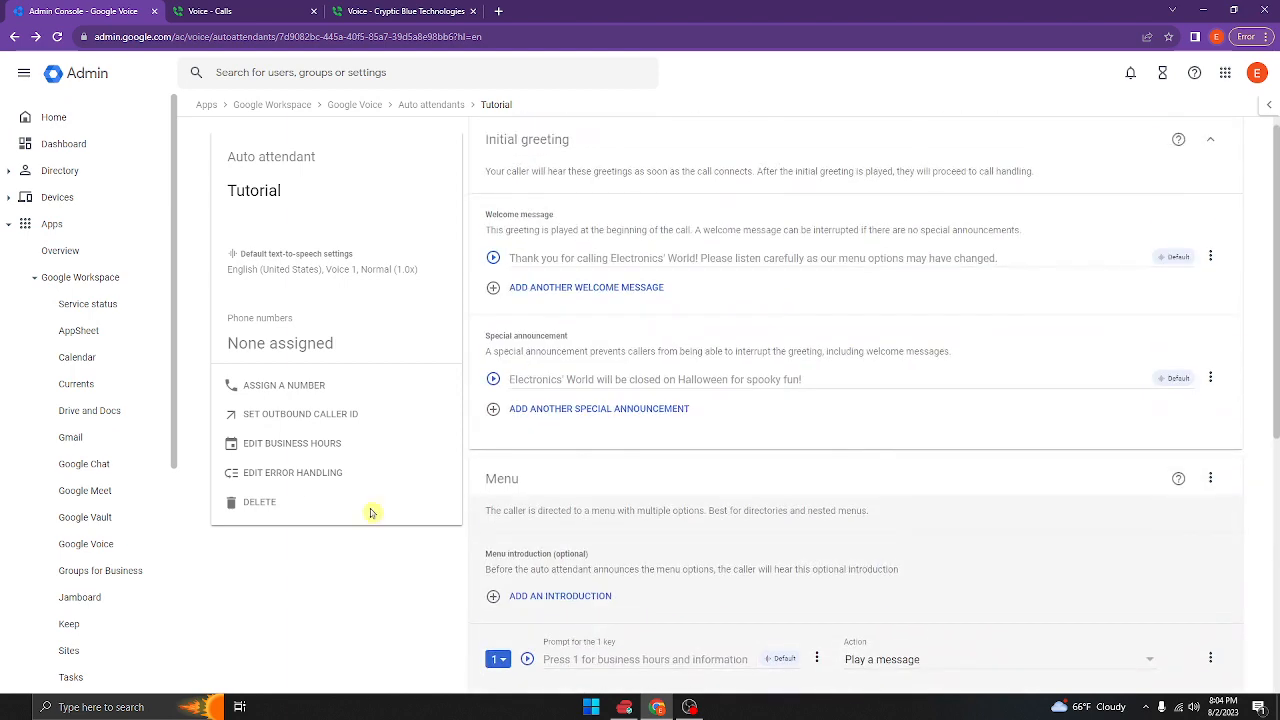
left_click(300, 443)
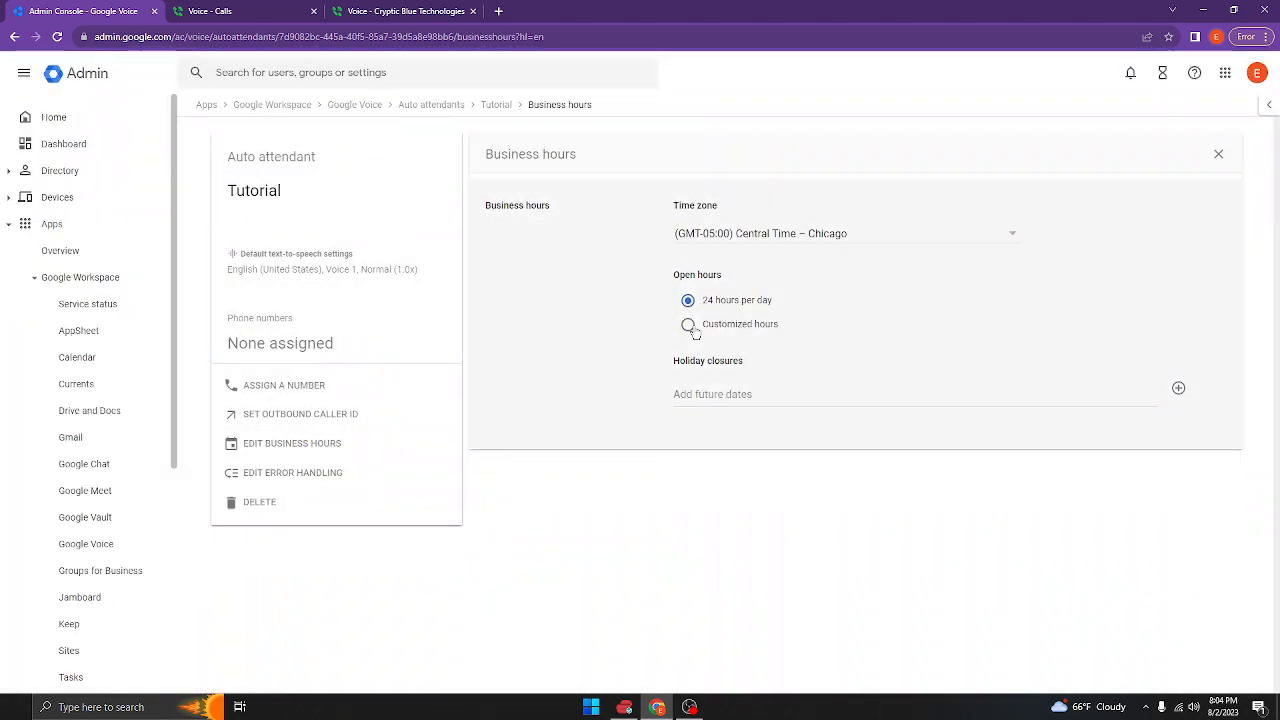
left_click(688, 324)
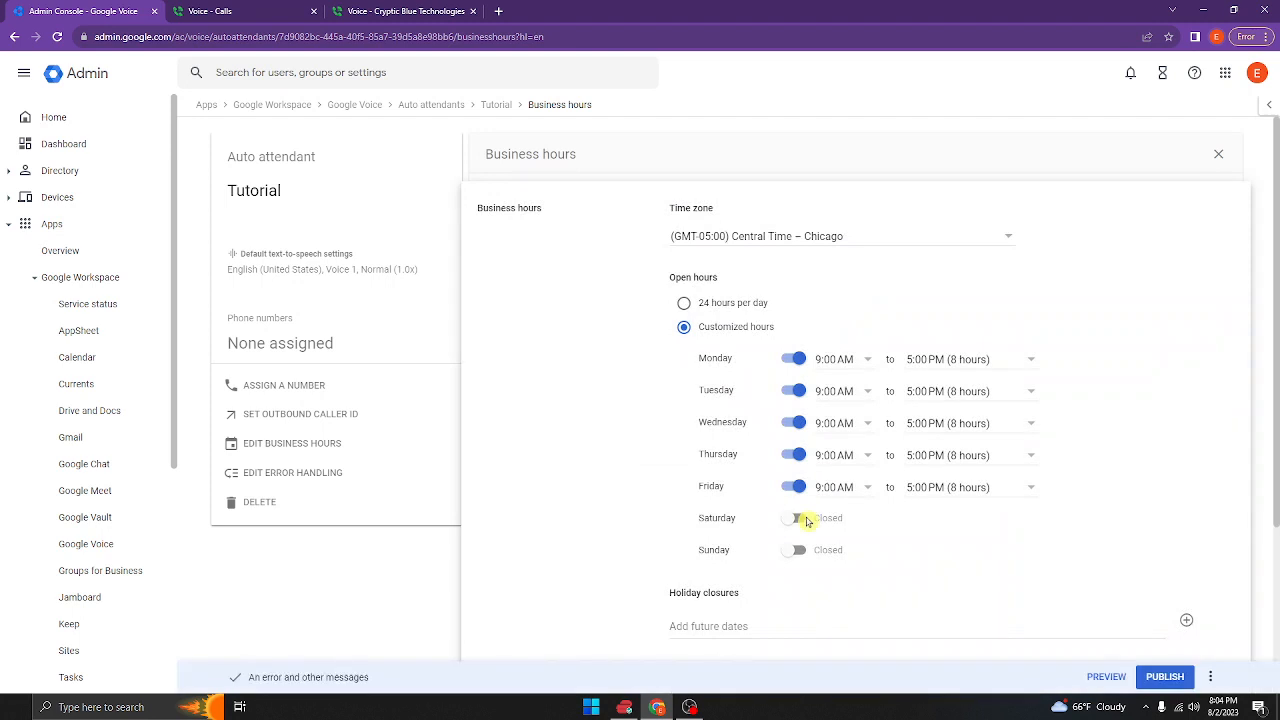
Look at the calendar for adding future holiday closure dates in the business hours settings
scroll(810, 511, "down", 3)
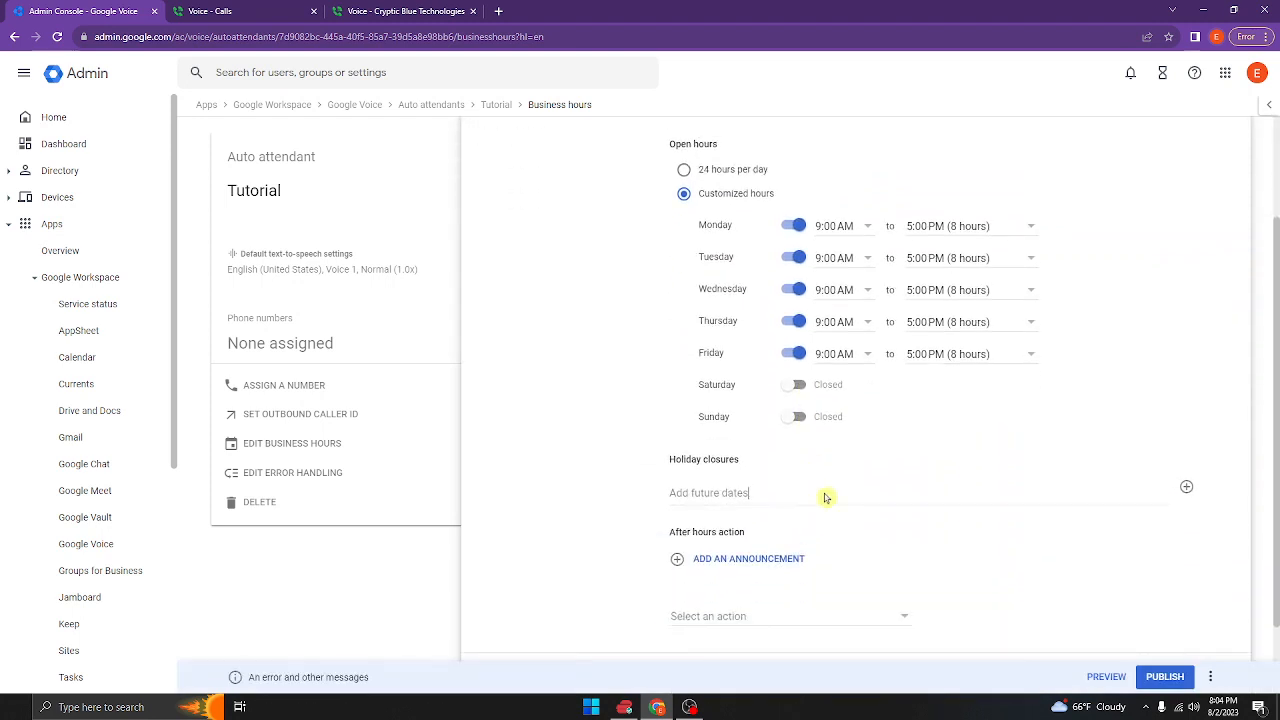
left_click(1186, 488)
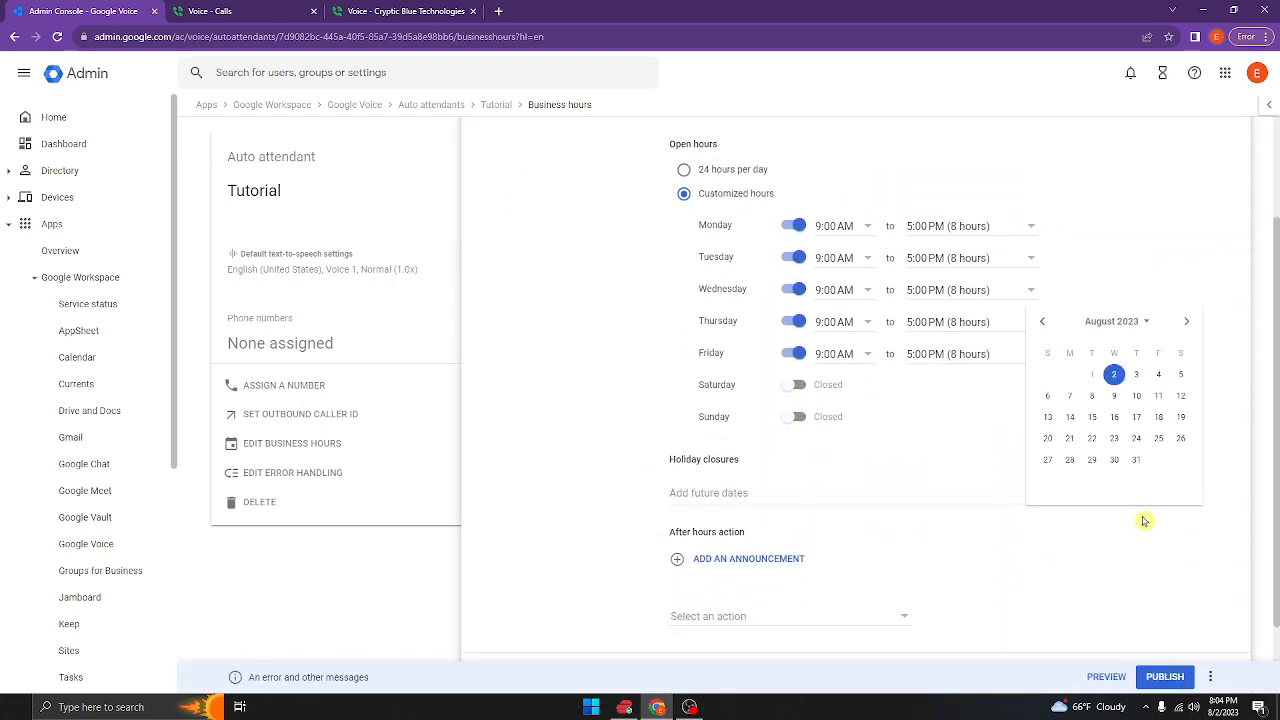
left_click(969, 548)
scroll(850, 555, "down", 1)
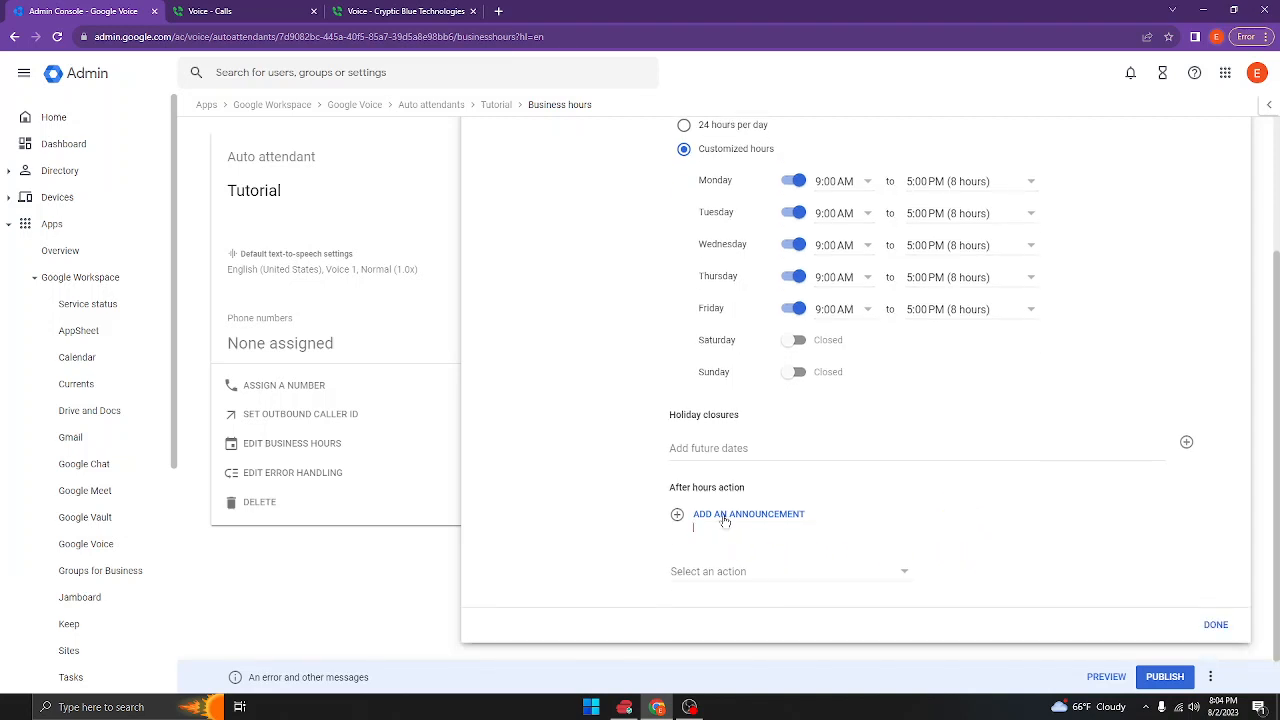
Examine the after-hours announcement and action choices along with the weekly open hours schedule
left_click(722, 516)
left_click(960, 540)
left_click(884, 578)
left_click(990, 500)
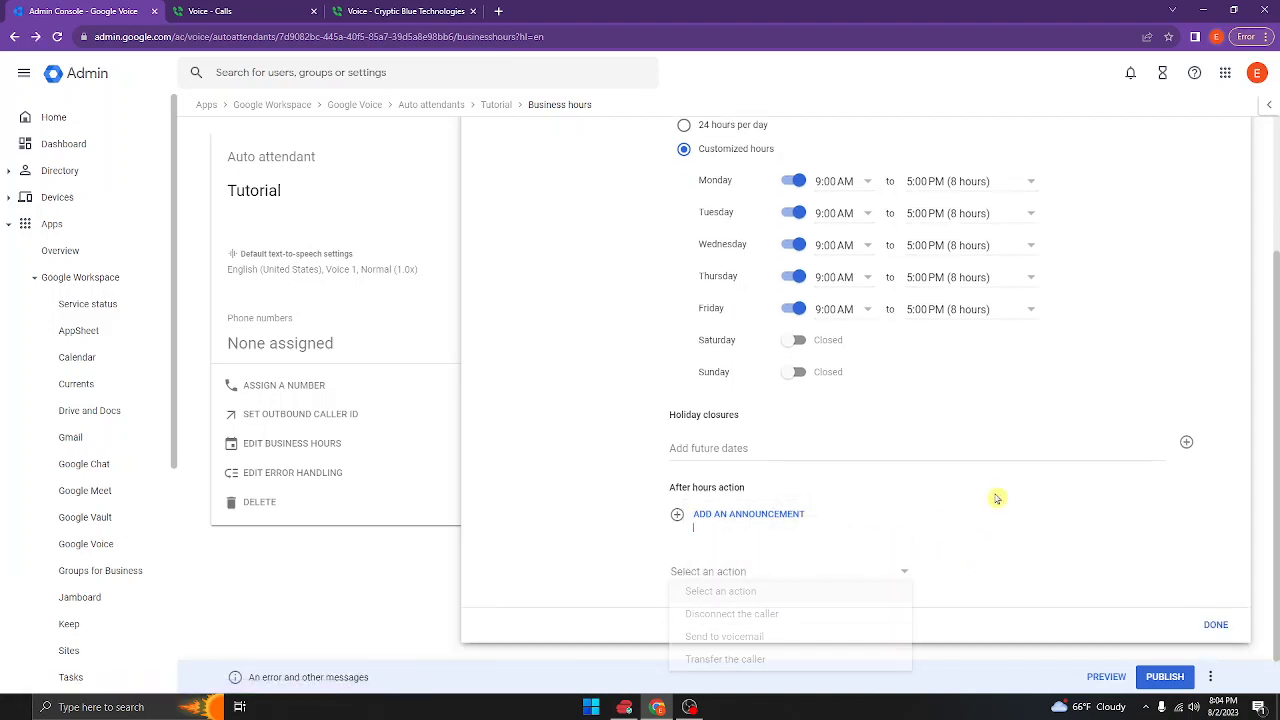
scroll(931, 491, "up", 4)
scroll(931, 491, "down", 3)
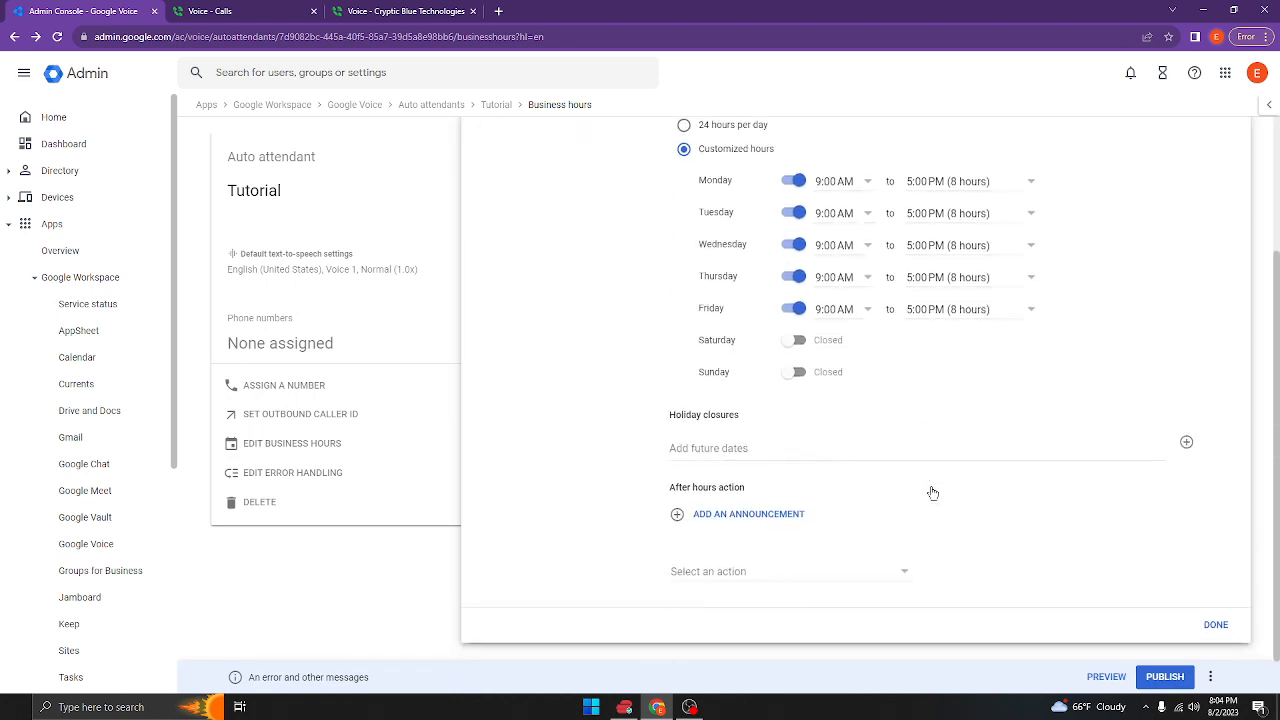
left_click(932, 491)
scroll(932, 491, "up", 1)
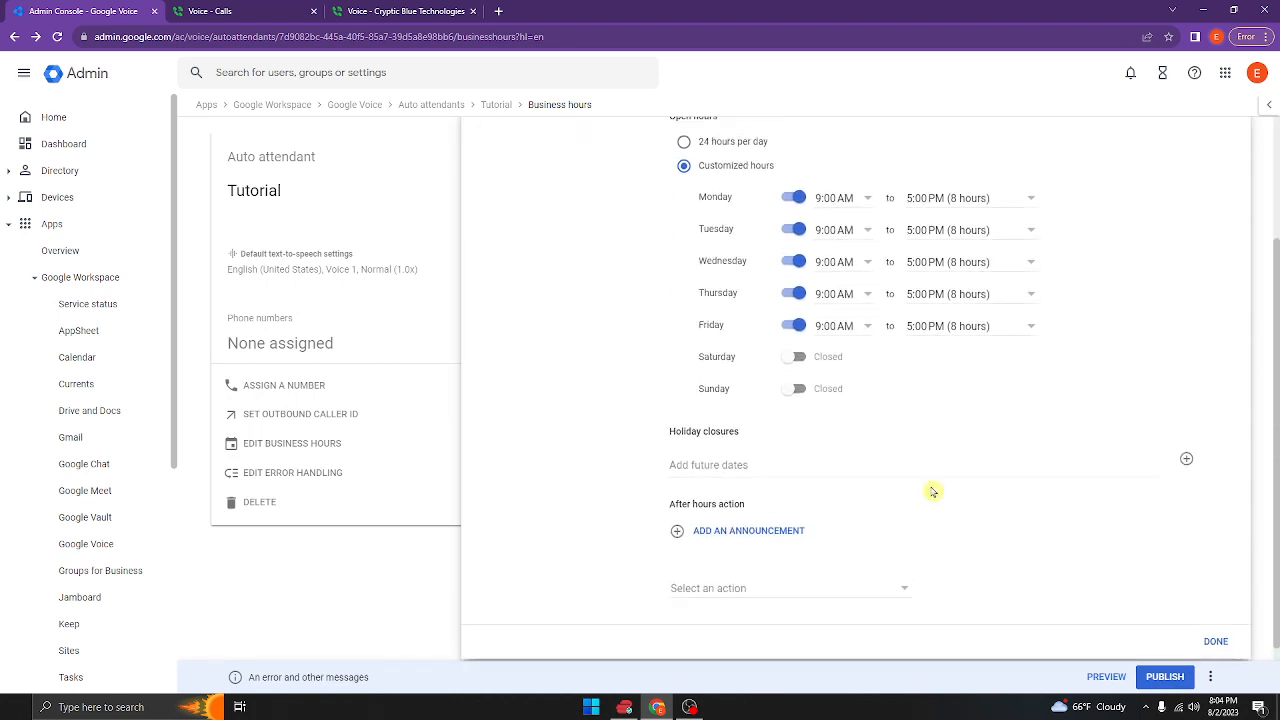
scroll(932, 491, "up", 1)
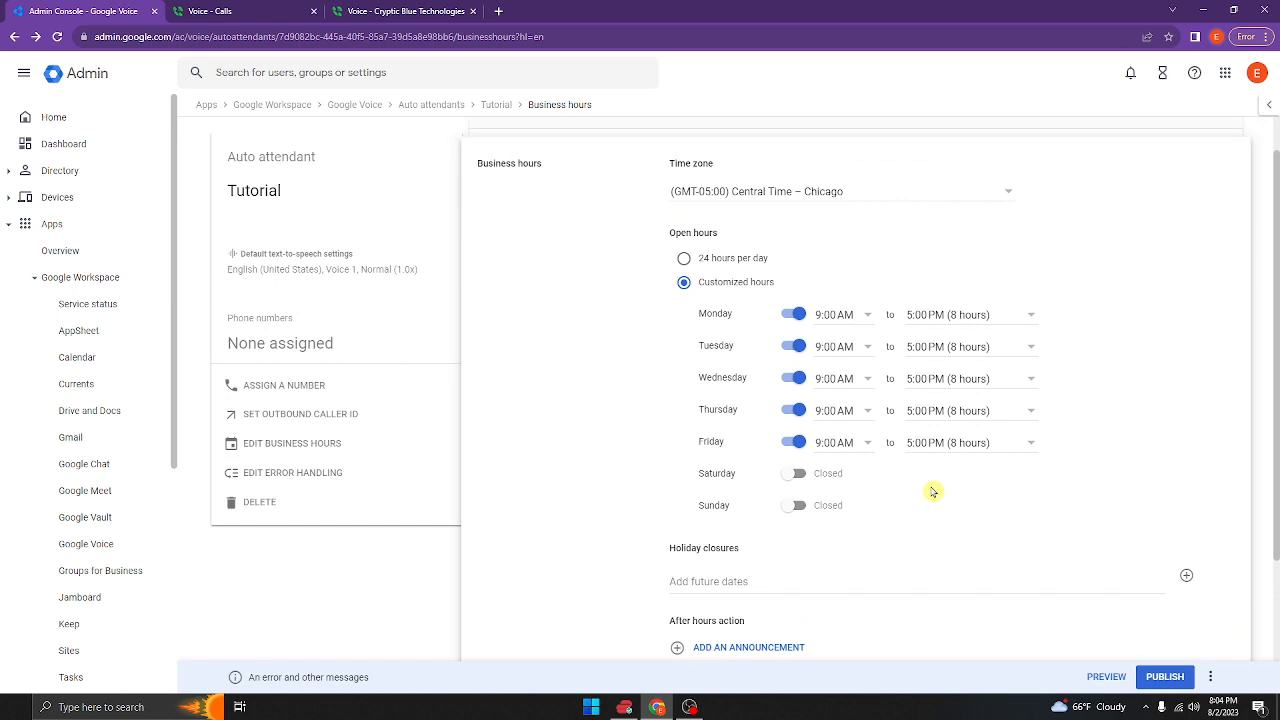
scroll(932, 491, "down", 1)
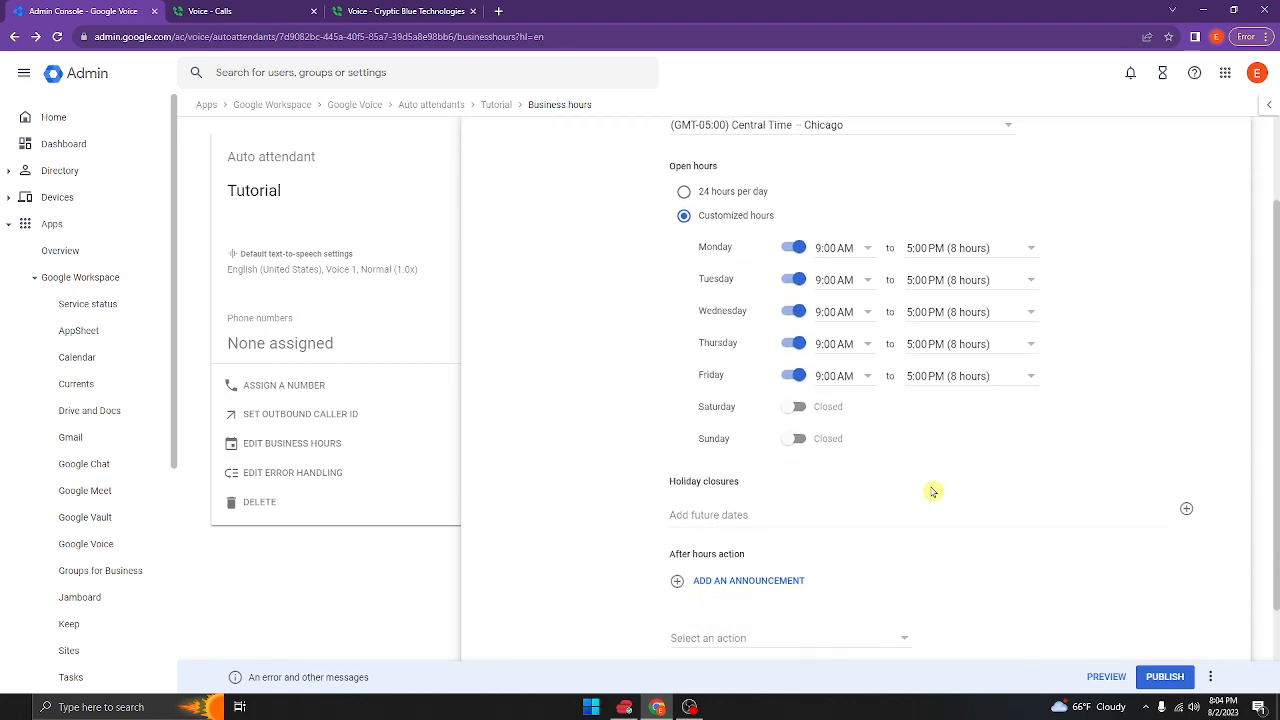
scroll(745, 605, "down", 1)
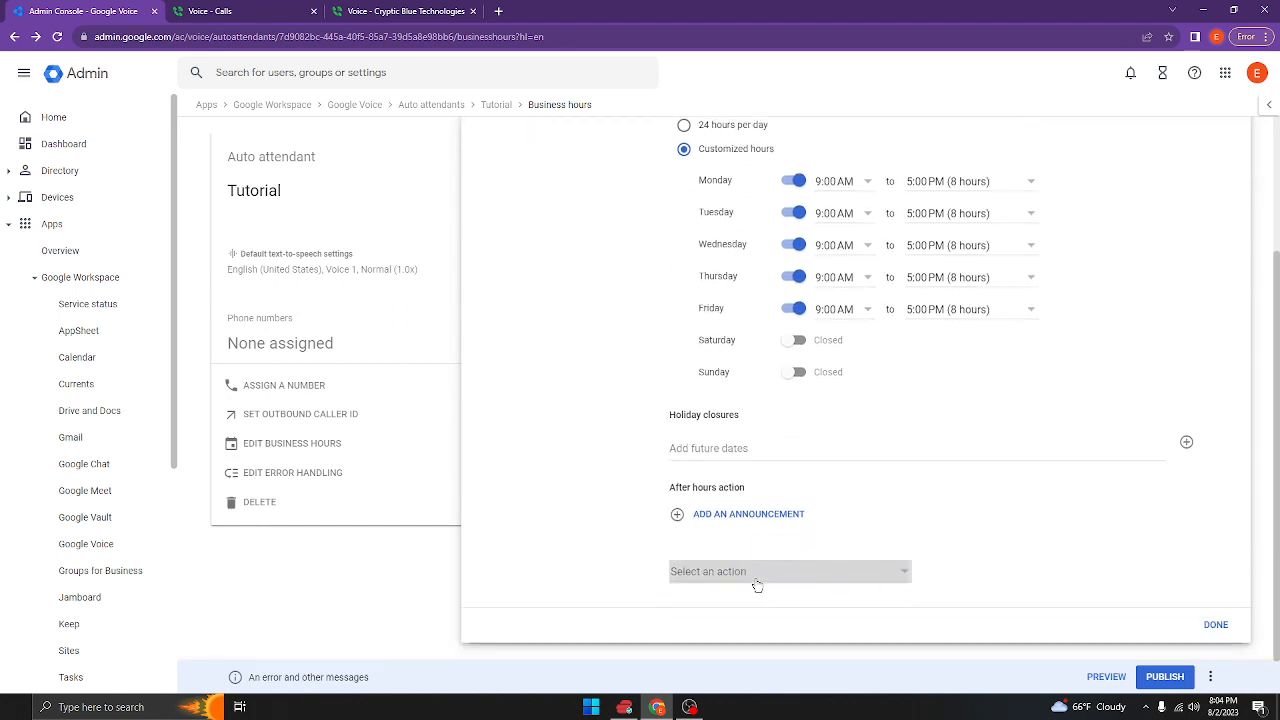
left_click(757, 575)
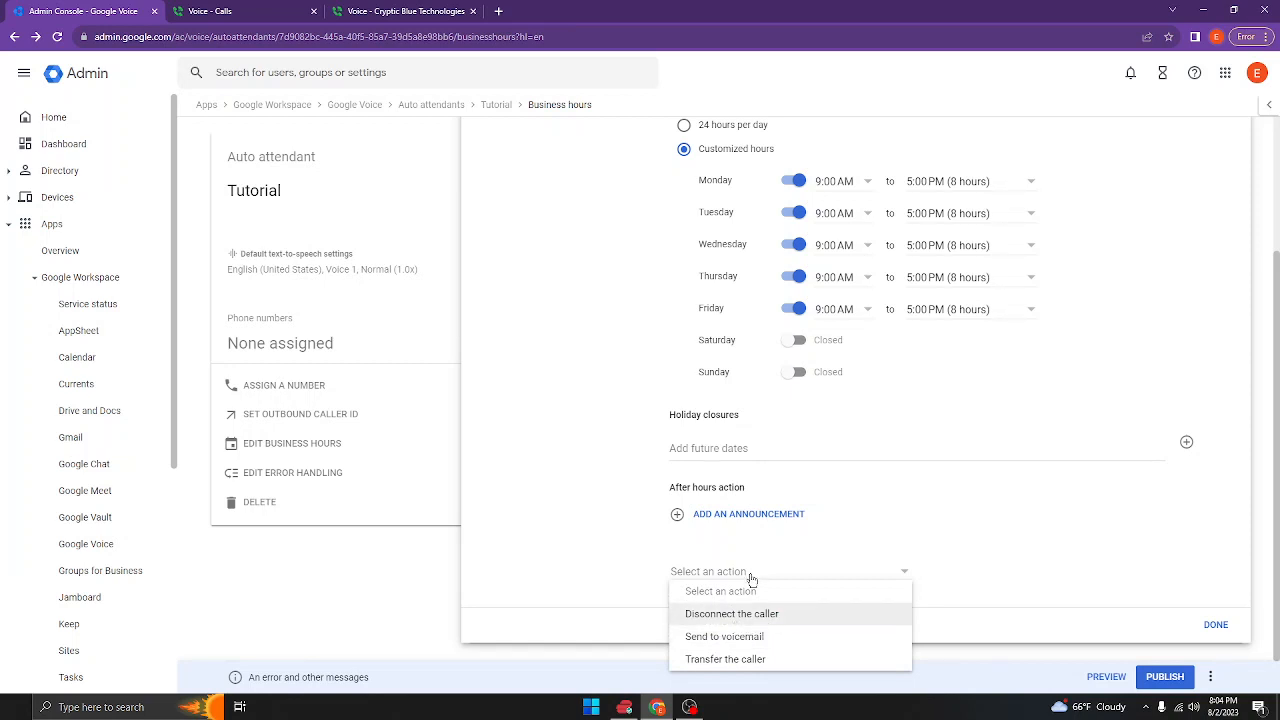
left_click(946, 467)
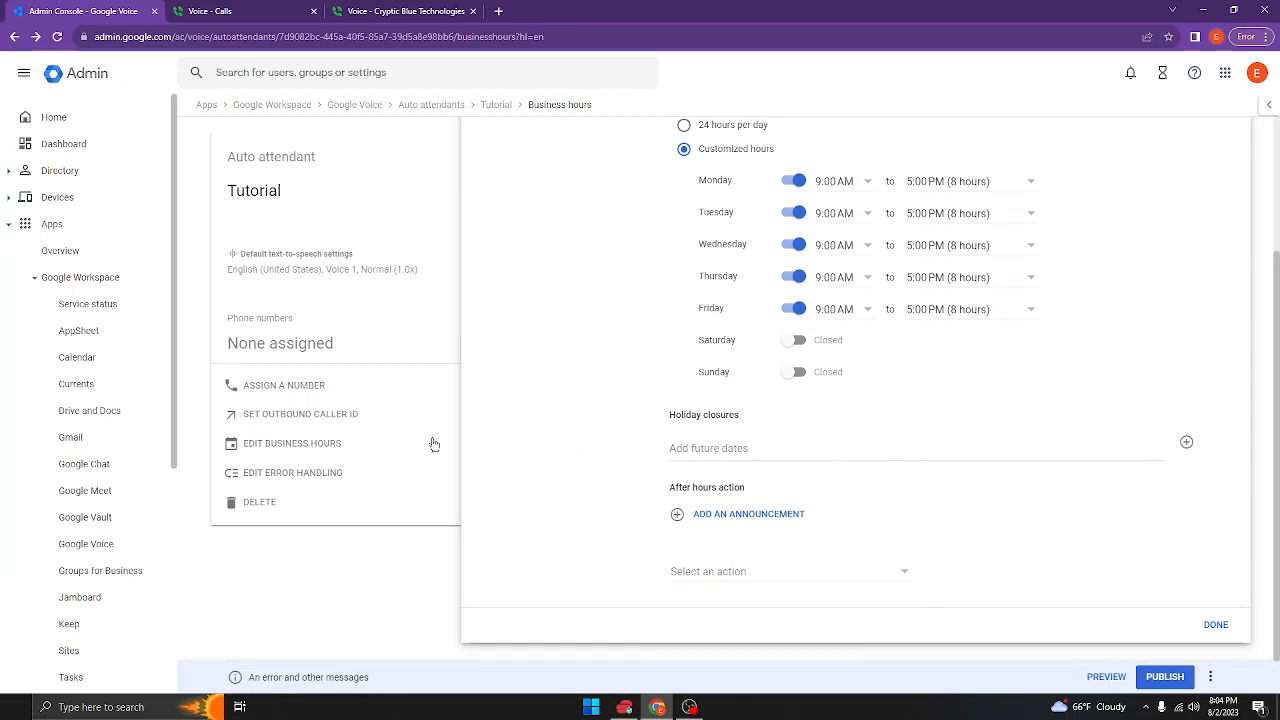
Edit the auto attendant's error handling and set the timeout inactivity duration to 10 seconds
left_click(375, 473)
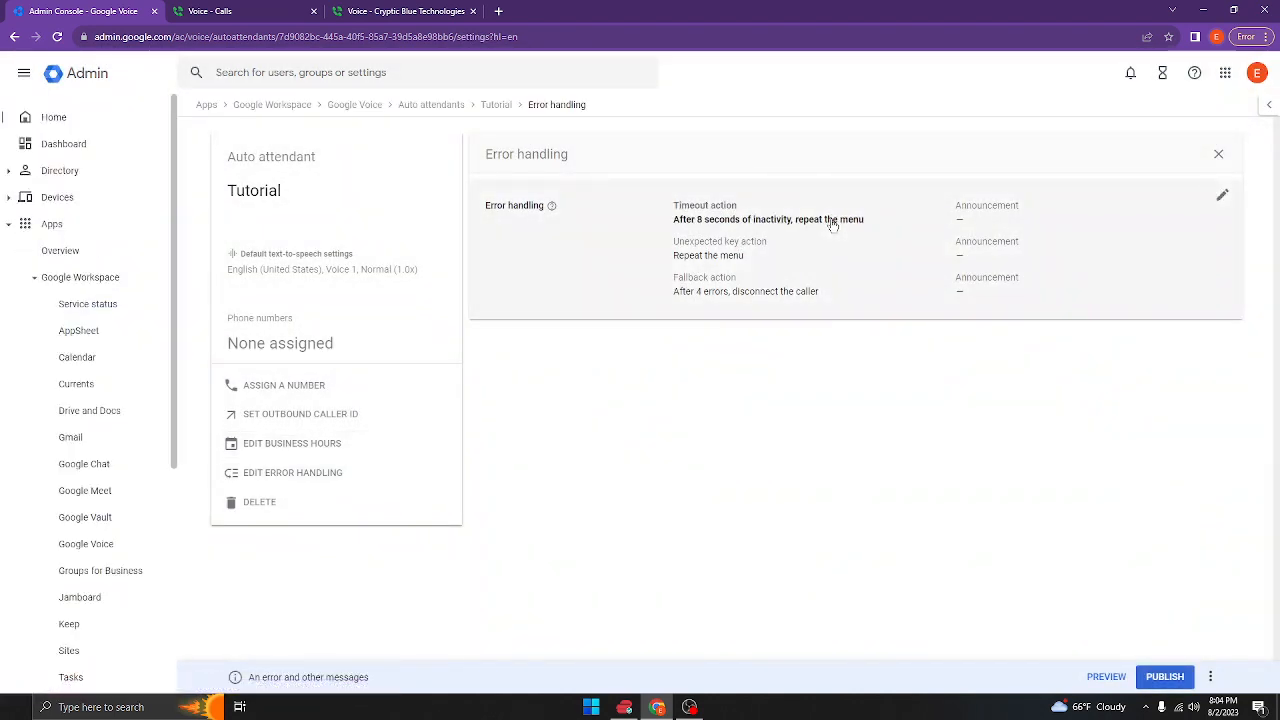
left_click(796, 226)
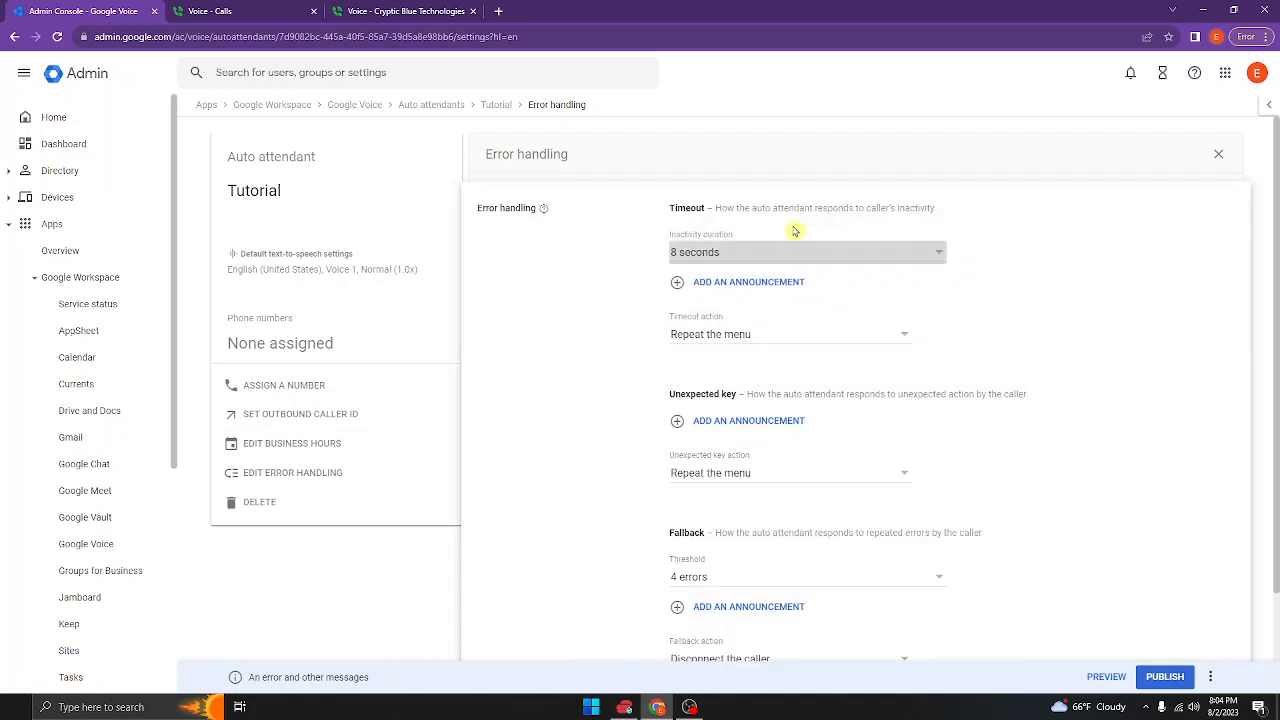
left_click(793, 264)
left_click(780, 277)
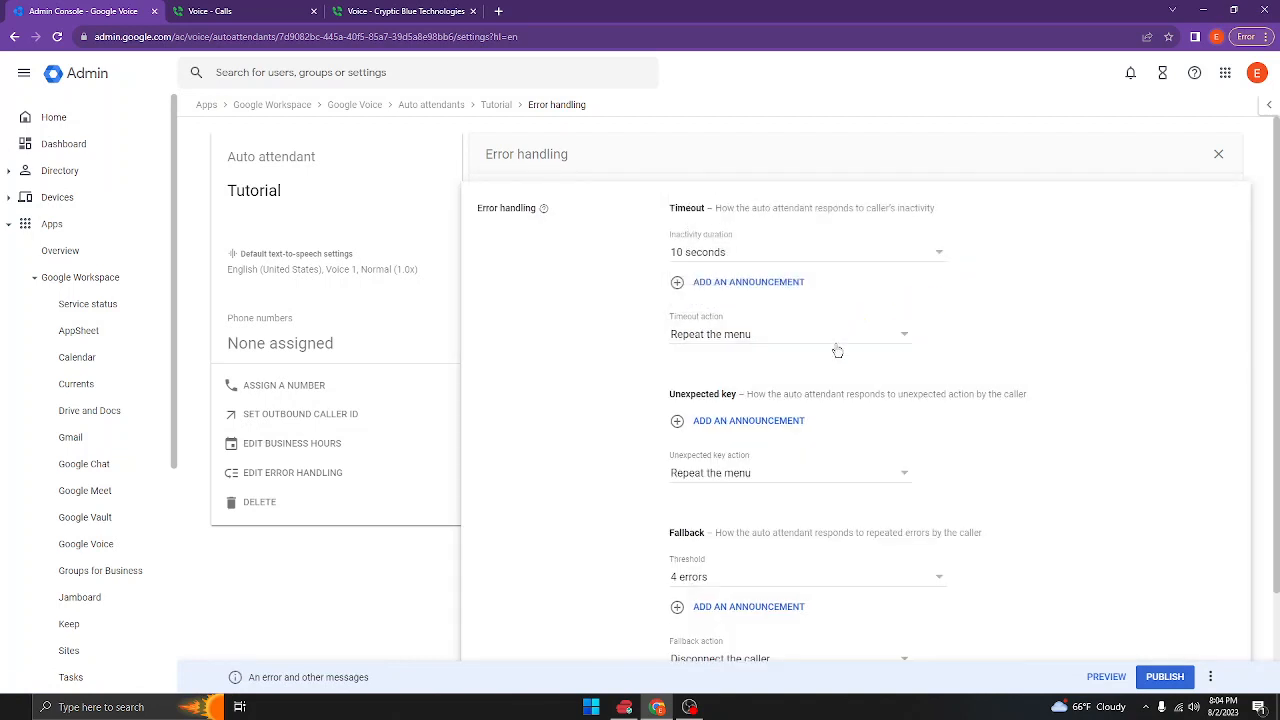
Examine the choices for the unexpected key action, the fallback error threshold and the fallback action
scroll(679, 400, "down", 1)
left_click(679, 405)
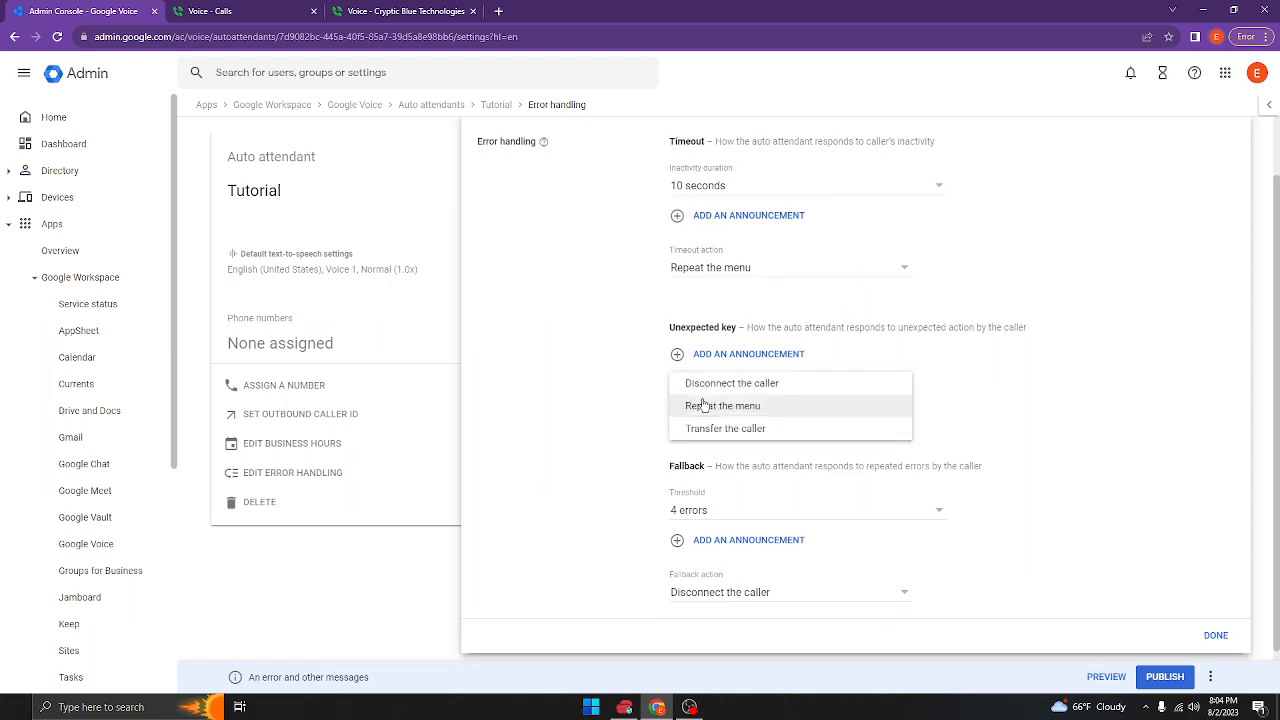
left_click(773, 416)
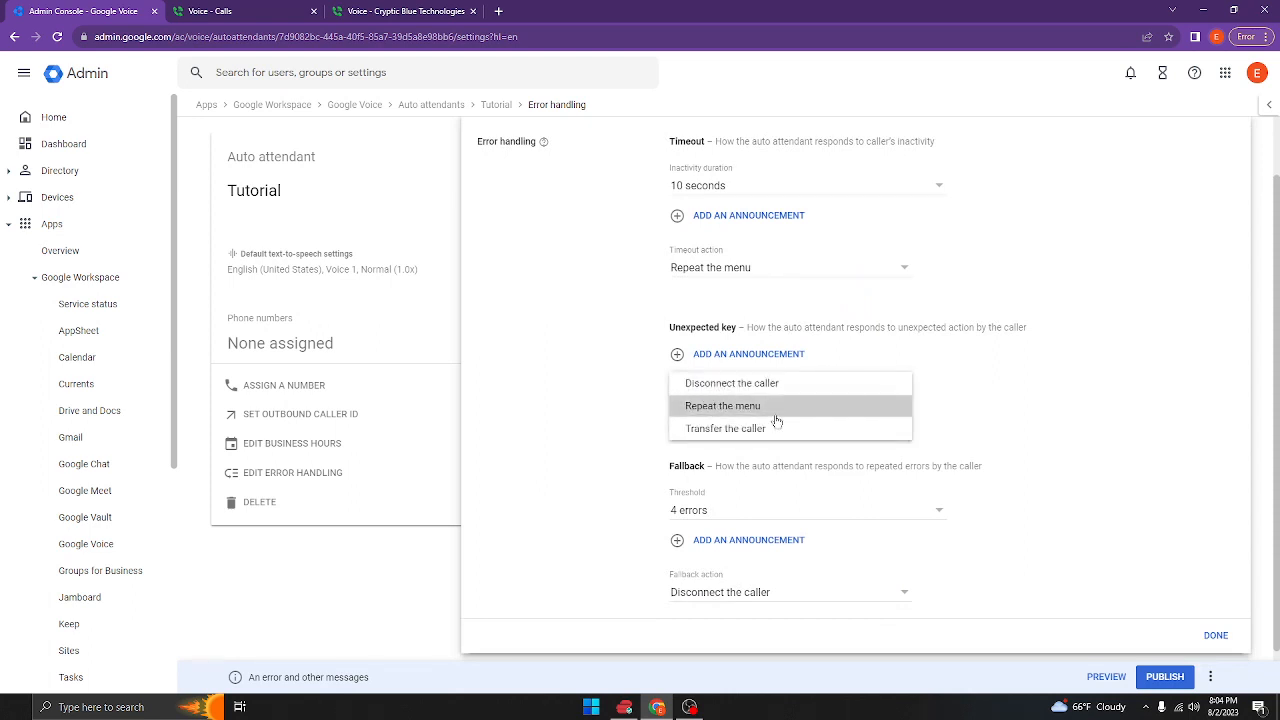
left_click(808, 510)
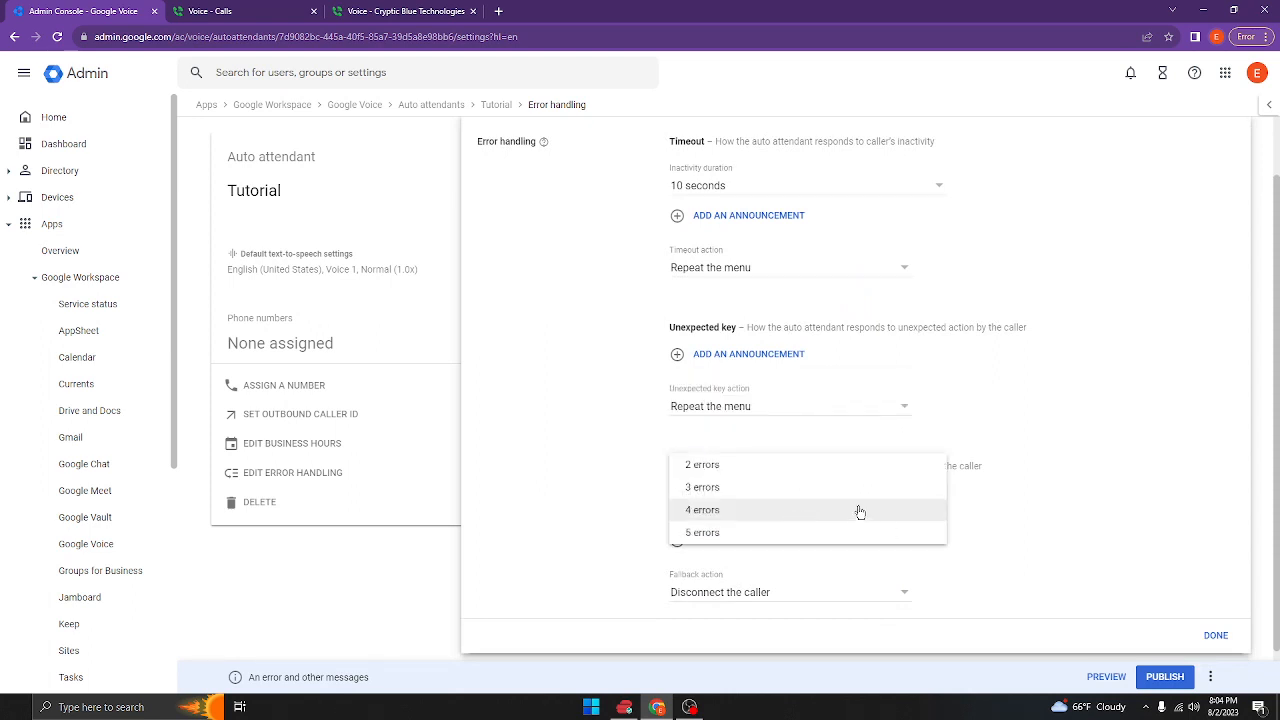
left_click(860, 512)
left_click(834, 598)
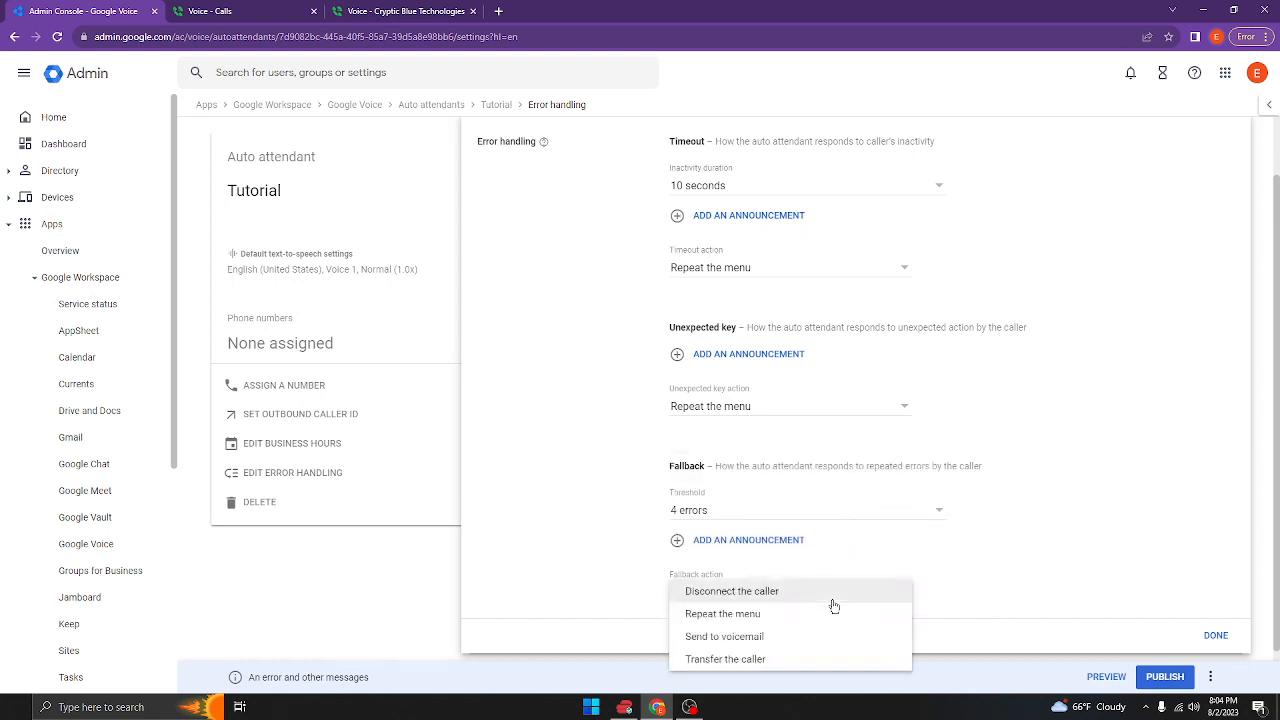
left_click(1010, 572)
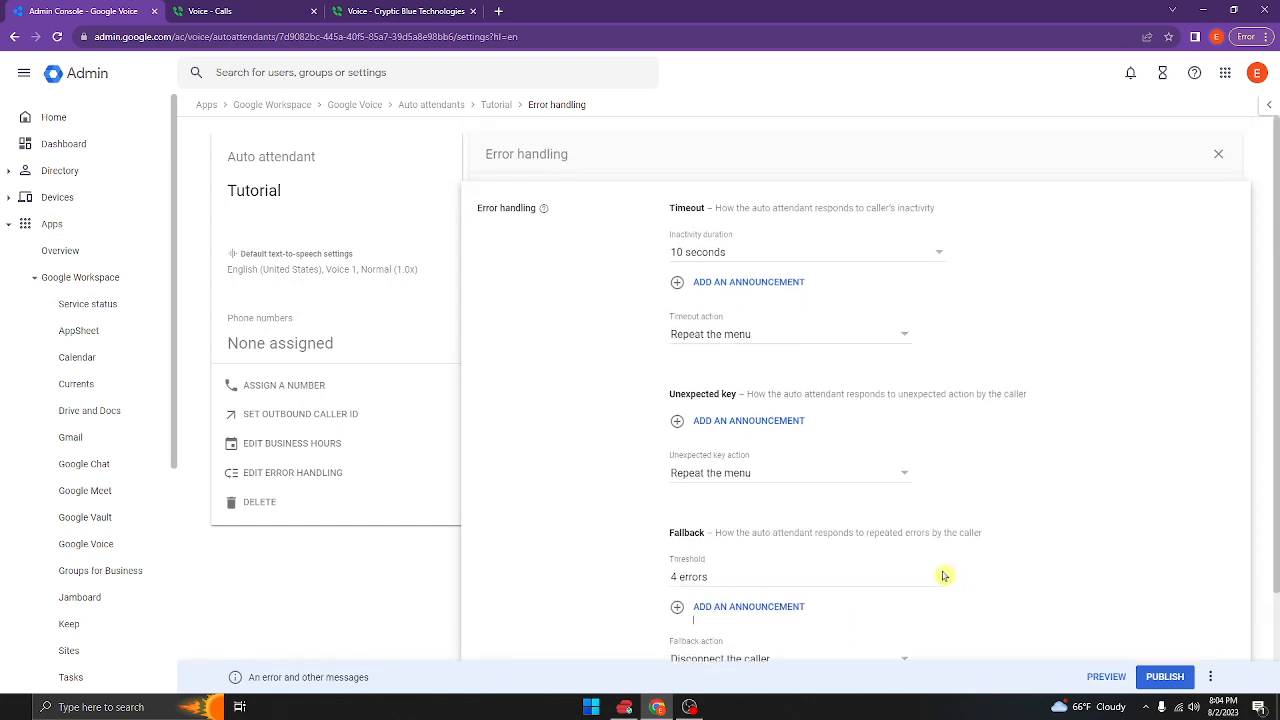
scroll(943, 575, "up", 1)
scroll(1018, 418, "down", 1)
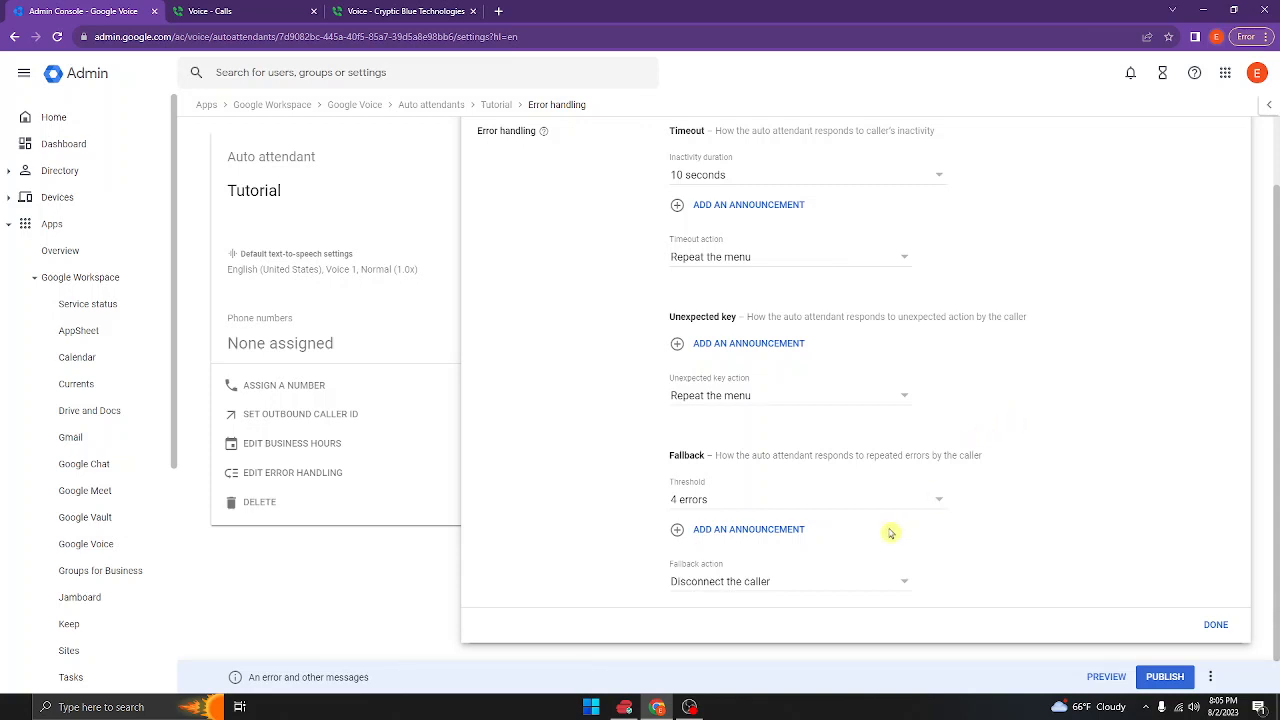
scroll(890, 533, "up", 2)
scroll(890, 533, "down", 2)
Return to the main Tutorial auto attendant page and open the Chicago Location submenu within Location Selection
left_click(496, 106)
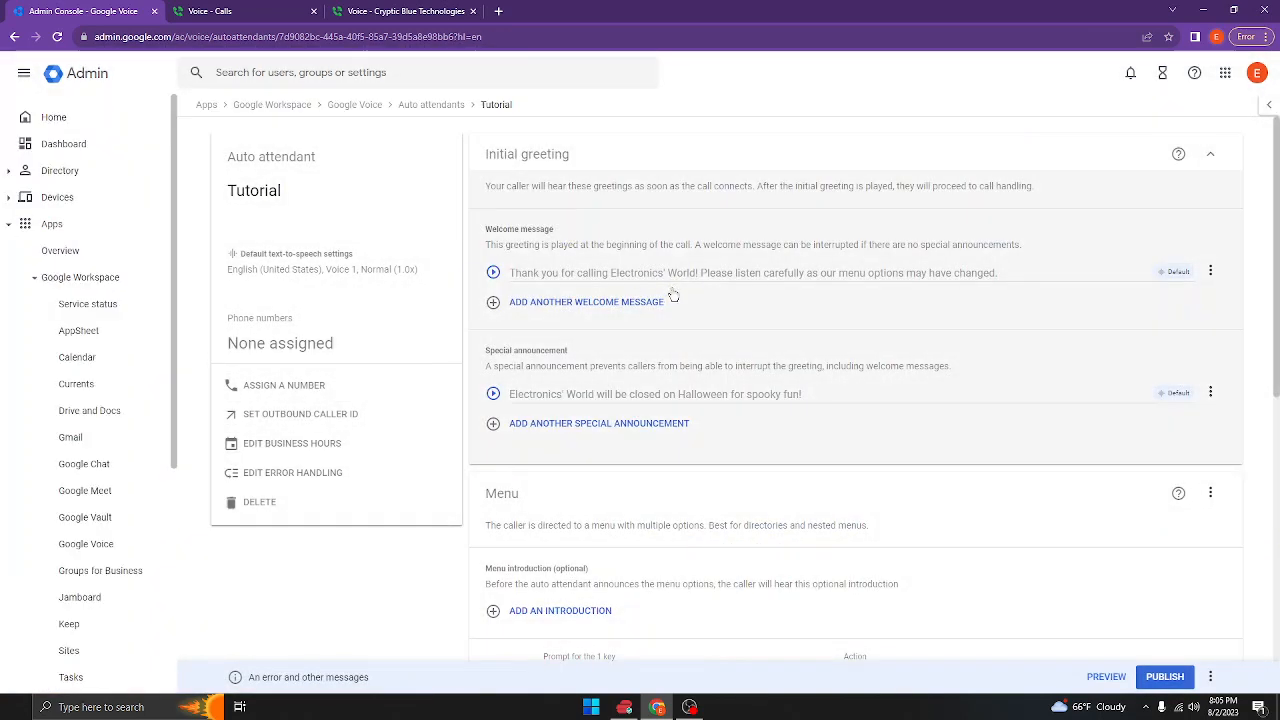
scroll(690, 320, "down", 5)
scroll(695, 350, "up", 1)
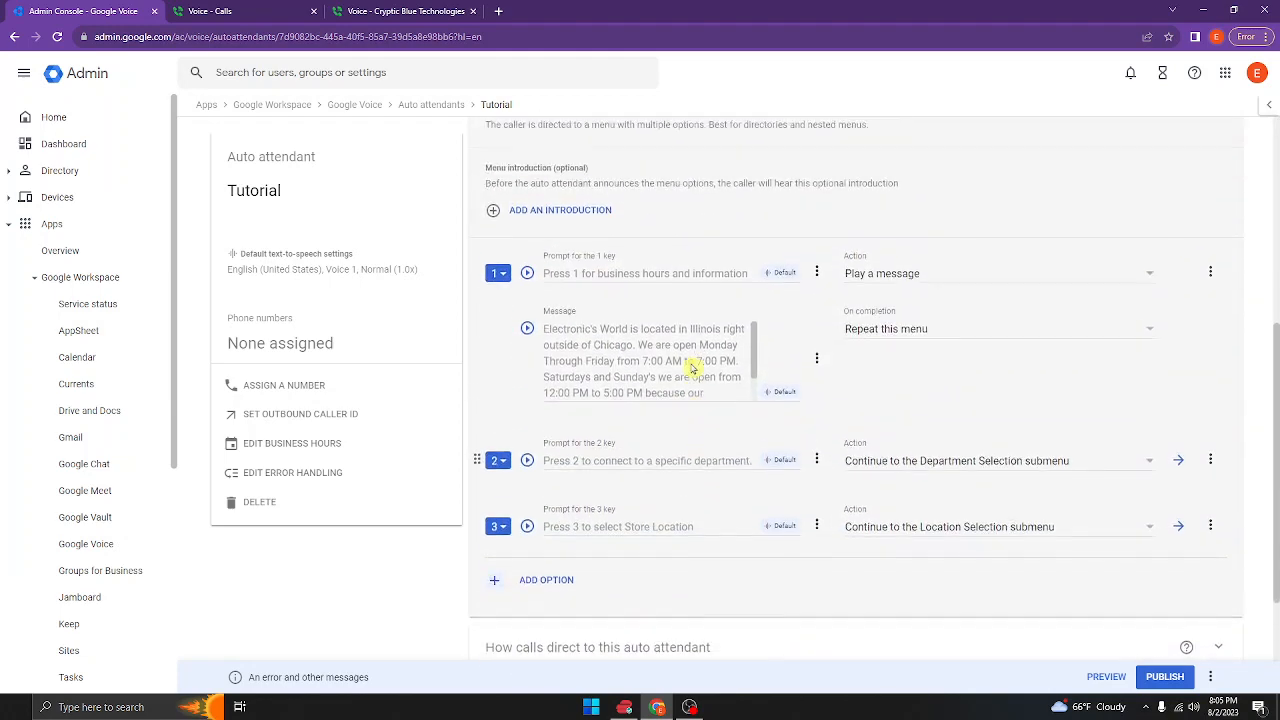
scroll(690, 360, "down", 1)
scroll(690, 357, "up", 3)
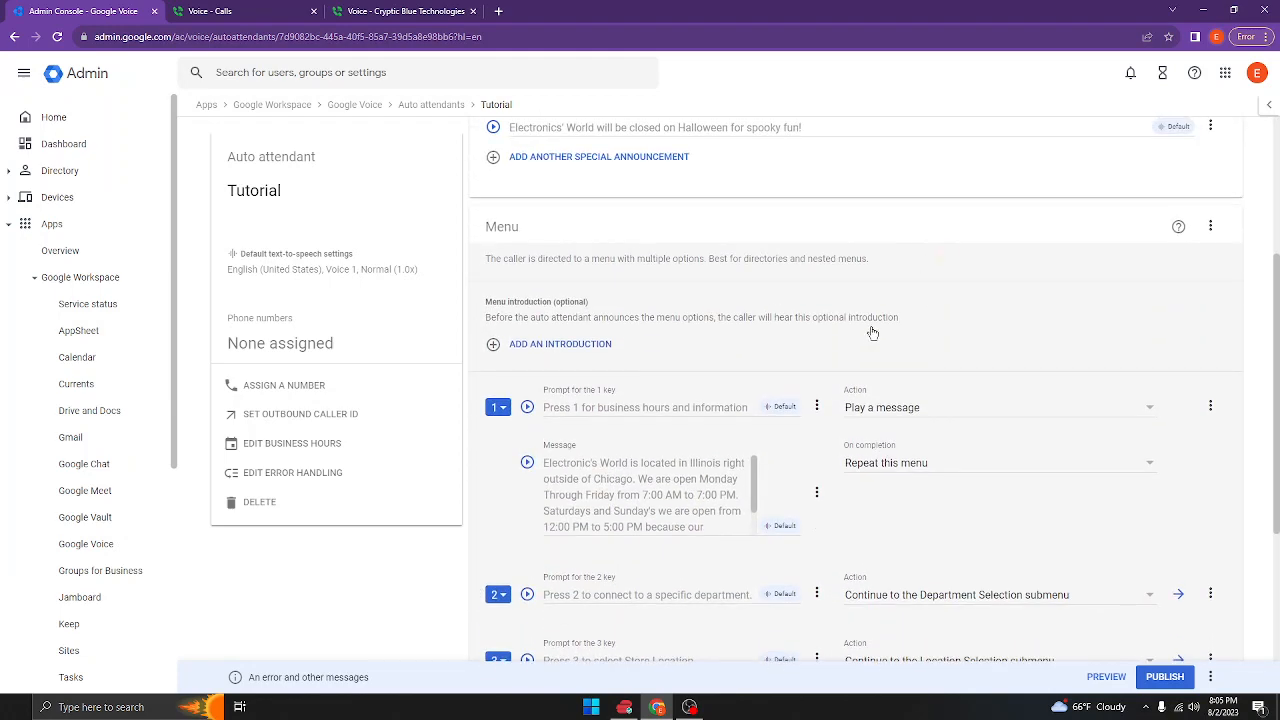
scroll(871, 334, "down", 3)
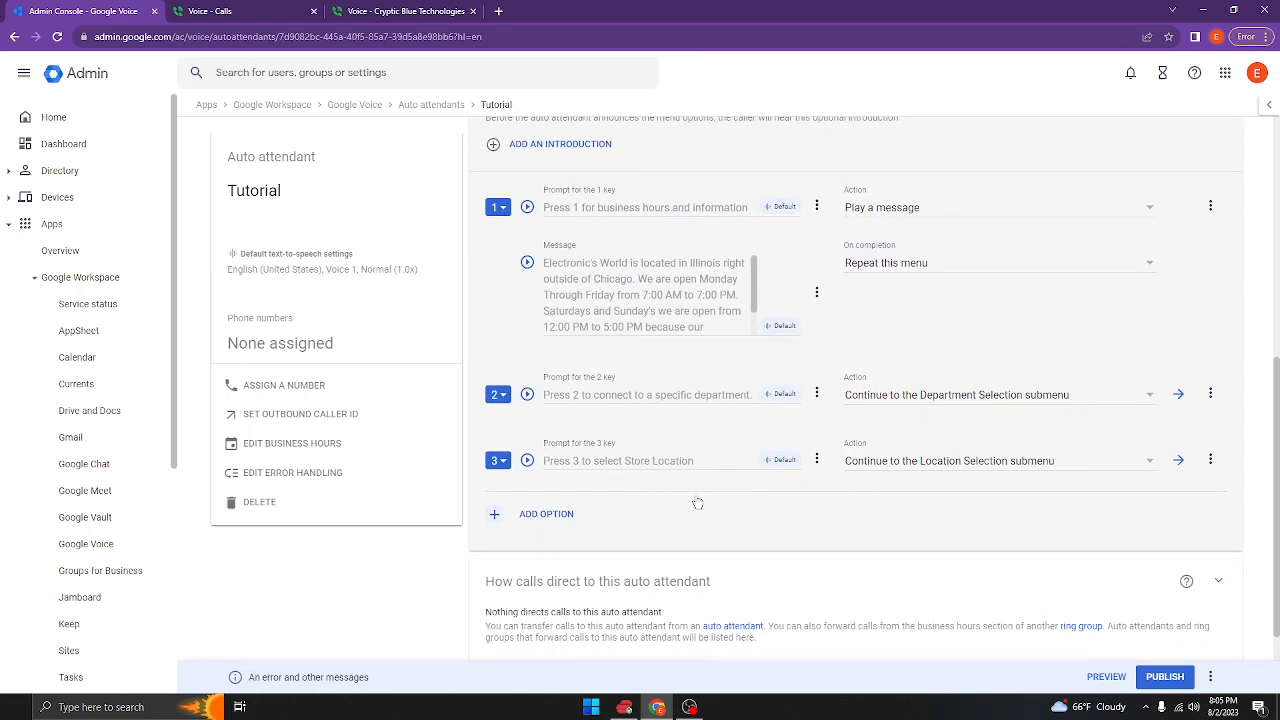
left_click(1178, 461)
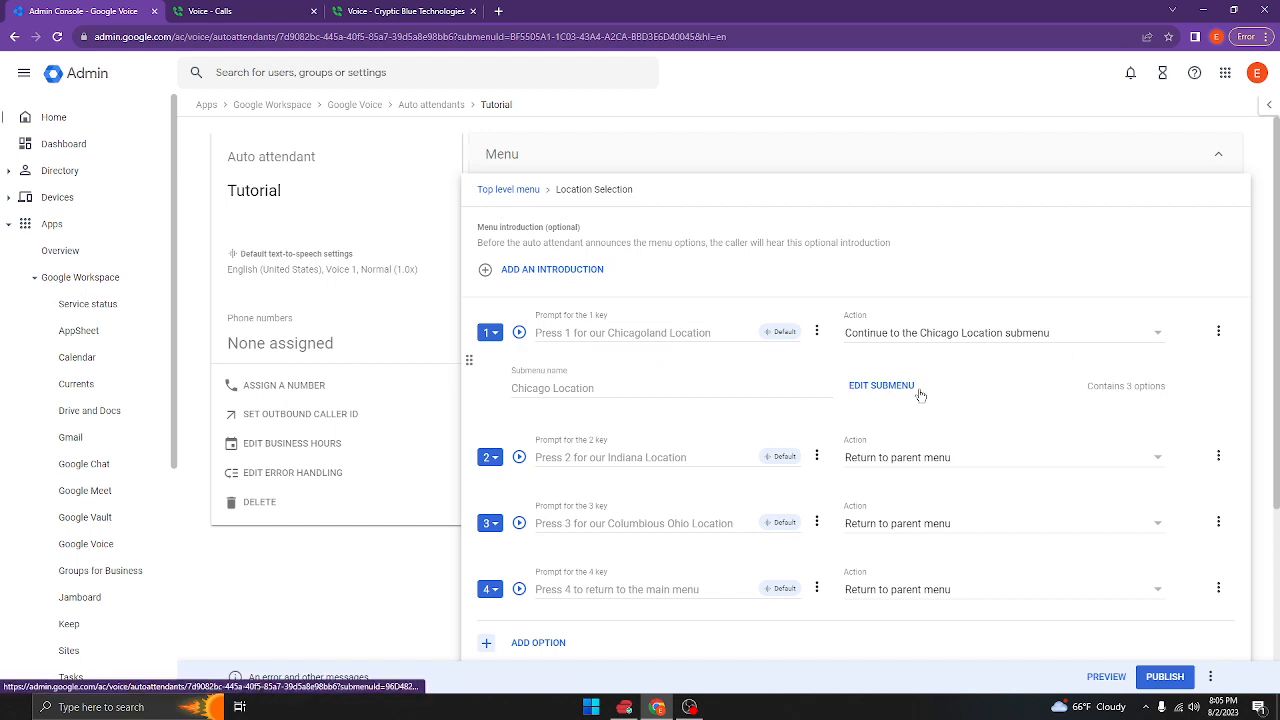
left_click(1163, 342)
left_click(1157, 334)
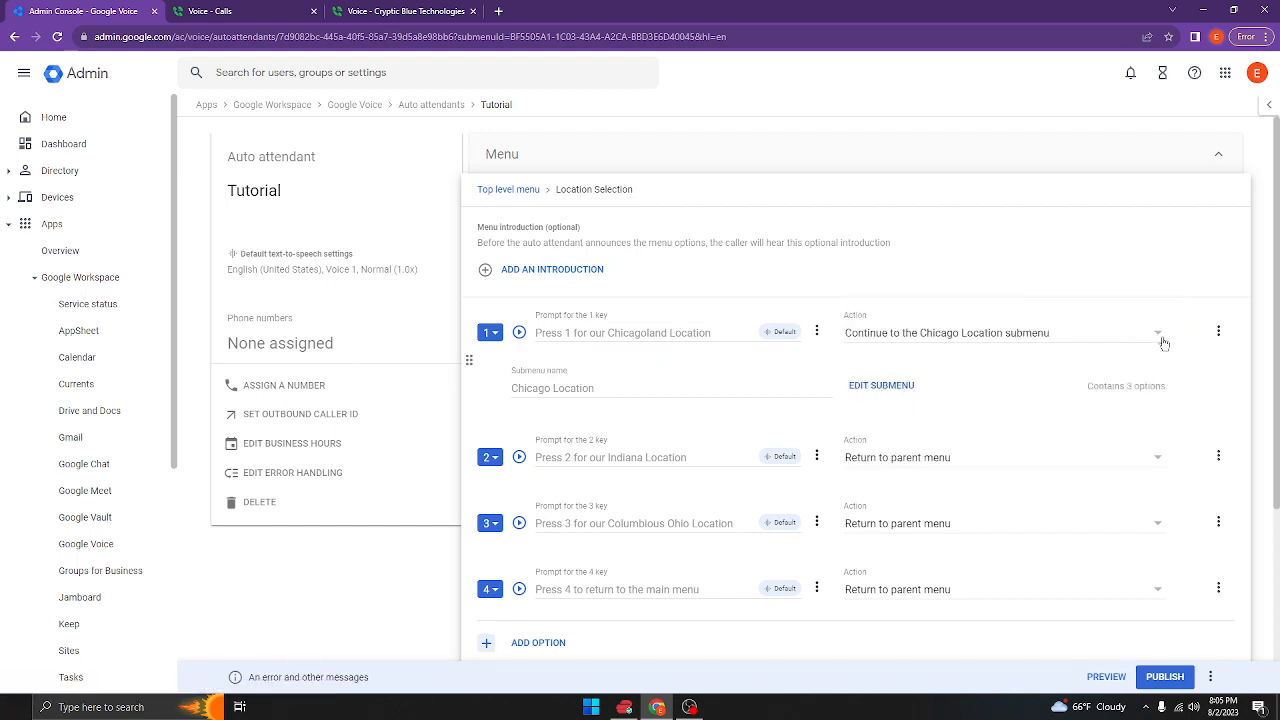
left_click(852, 388)
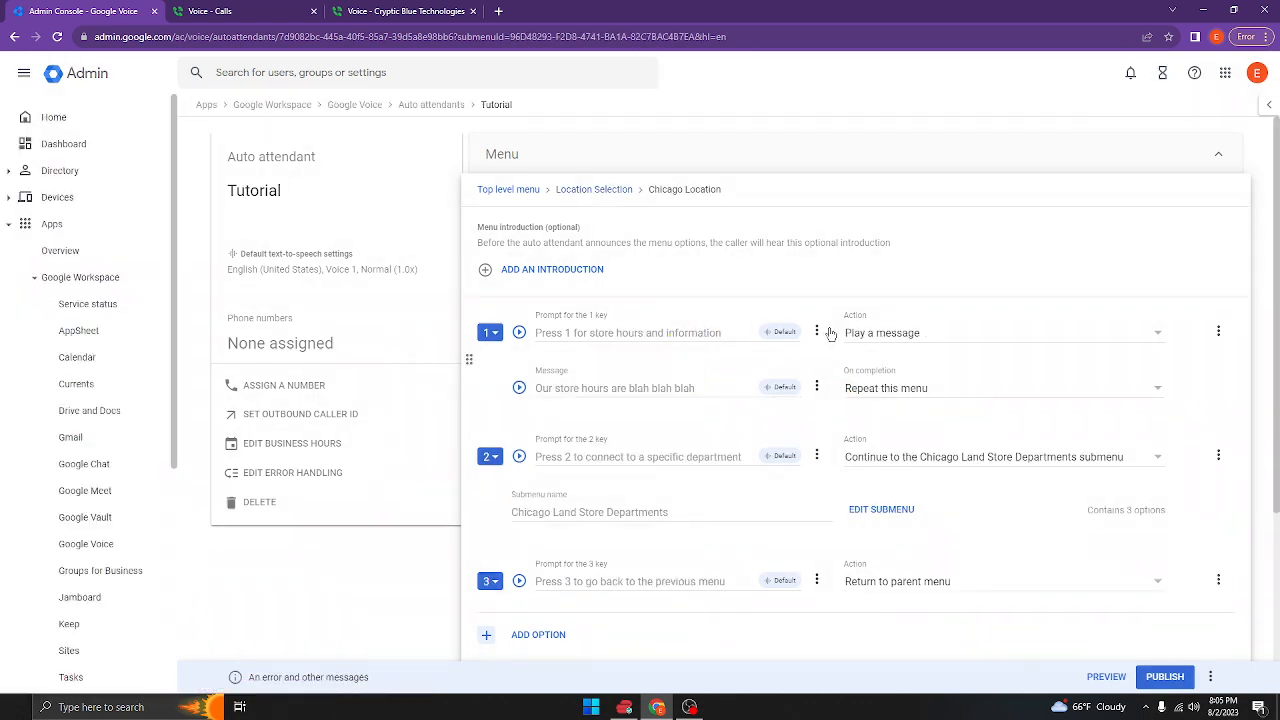
Add the text-to-speech introduction "Thank you for calling Electronics' World in Chicago, Illinois" to the Chicago Location submenu and preview its audio
left_click(580, 269)
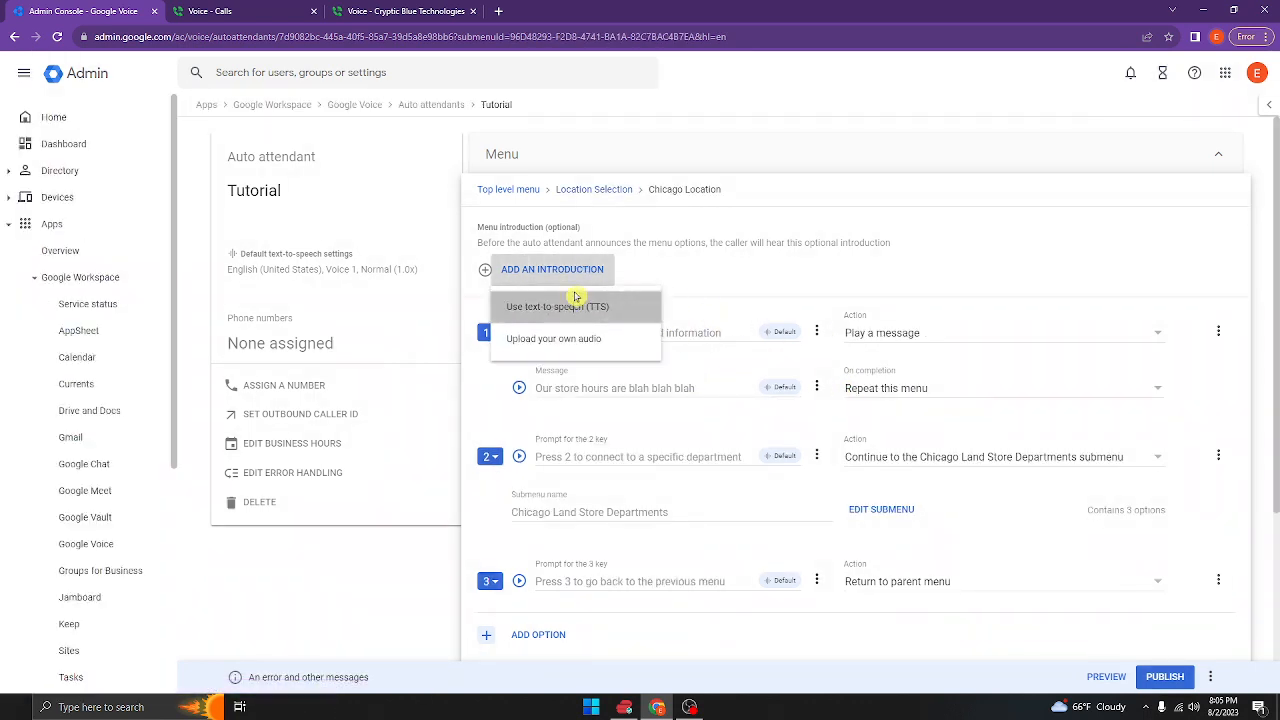
left_click(577, 306)
type("Tha")
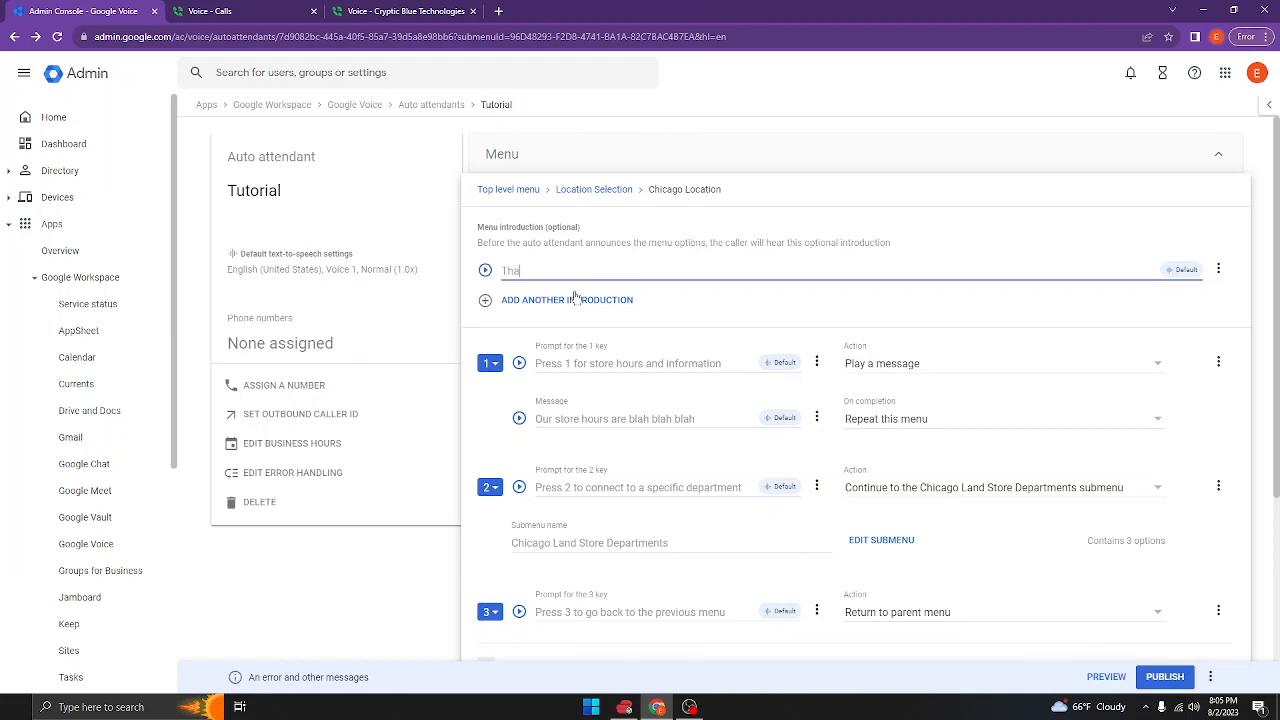
type("nk you for calling Electronics")
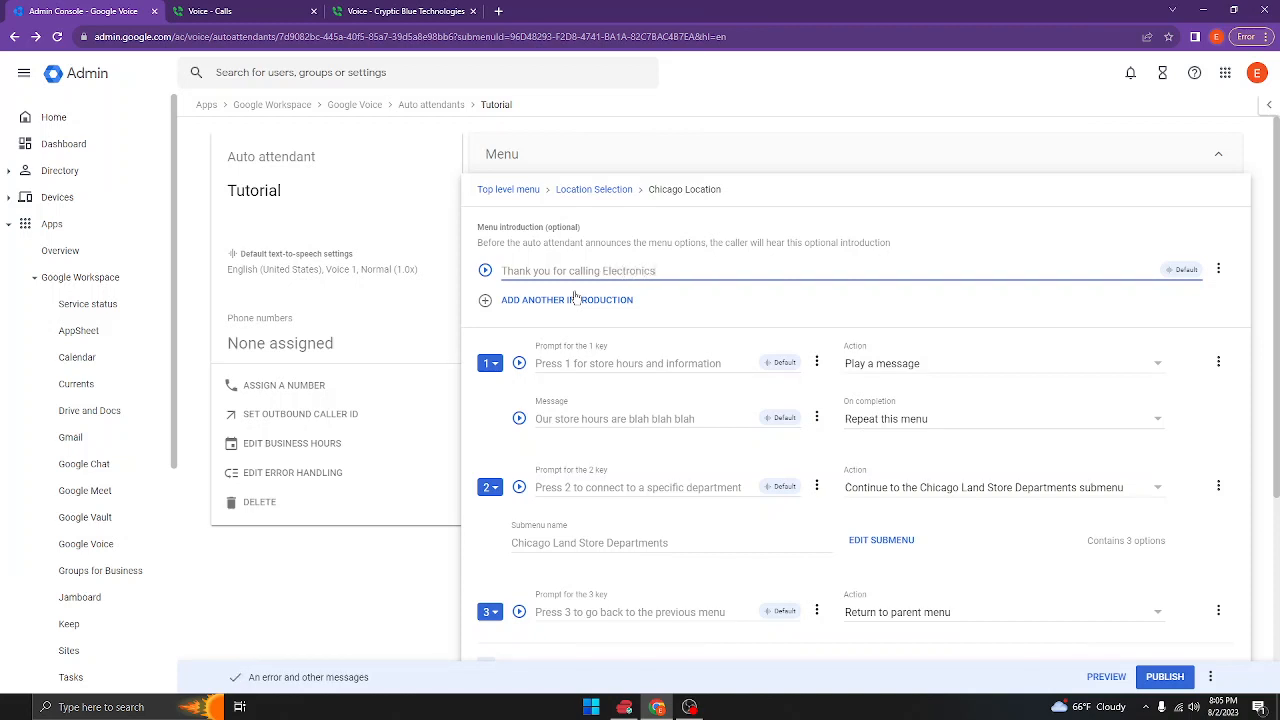
type("' World in Chicaho")
key("BackSpace")
type("go, Illinois")
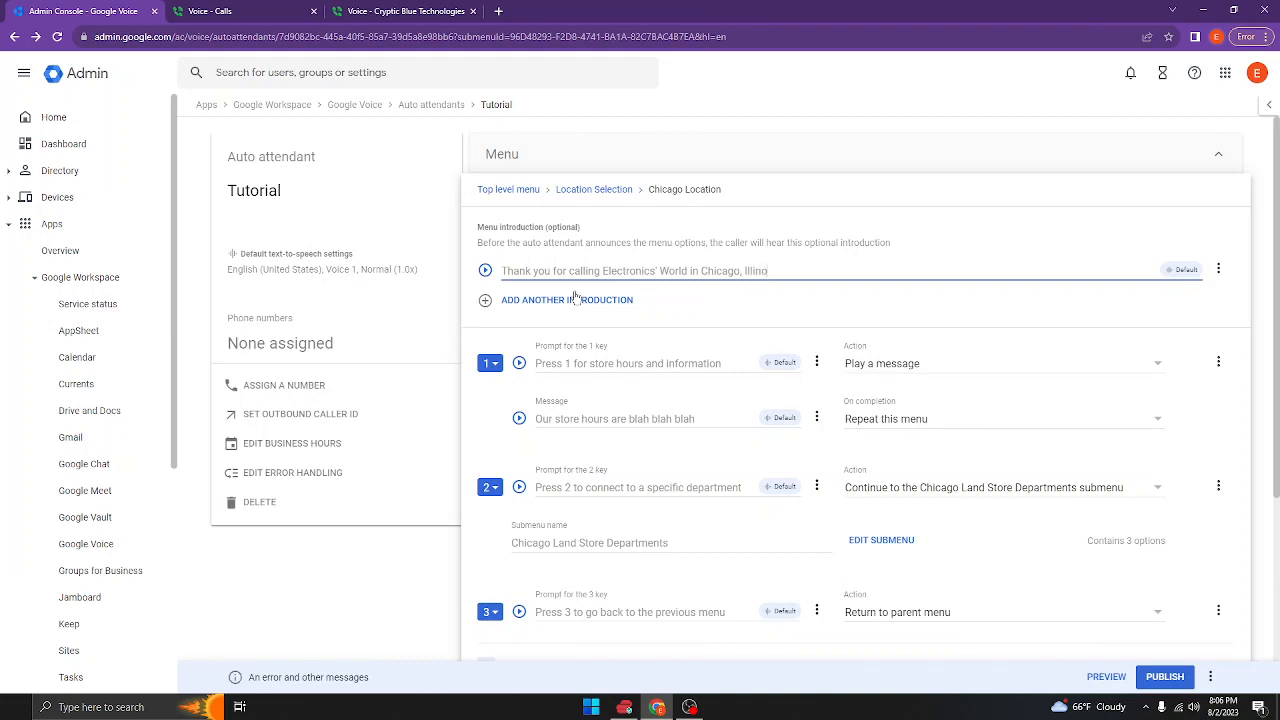
left_click(489, 273)
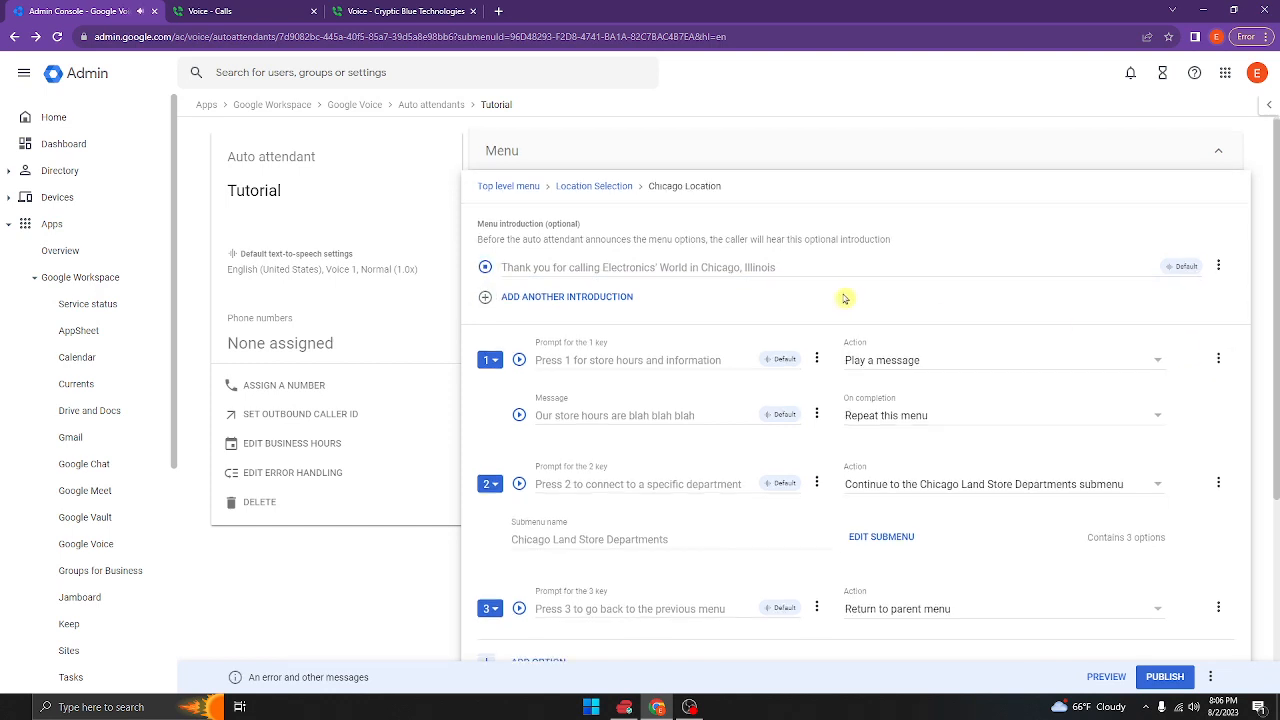
Close the Chicago Location menu's editing view and review its introduction, key prompts and actions
scroll(845, 298, "down", 2)
scroll(845, 298, "up", 2)
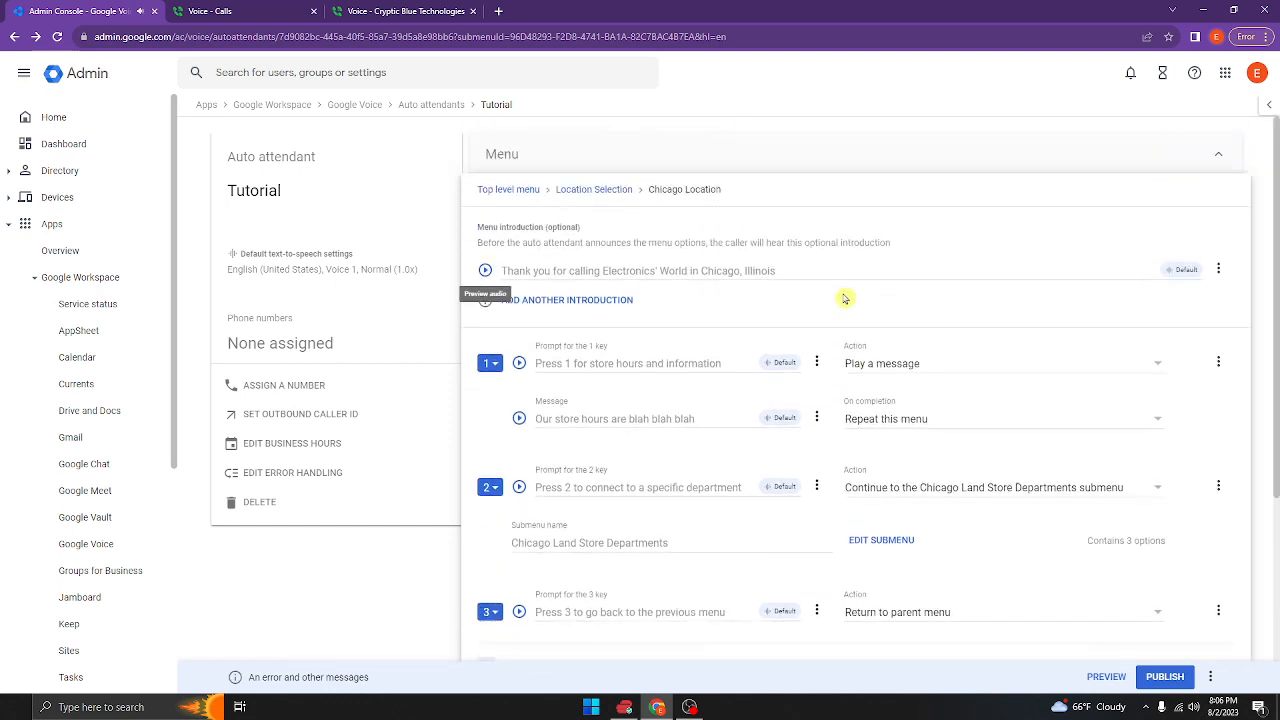
scroll(931, 510, "down", 2)
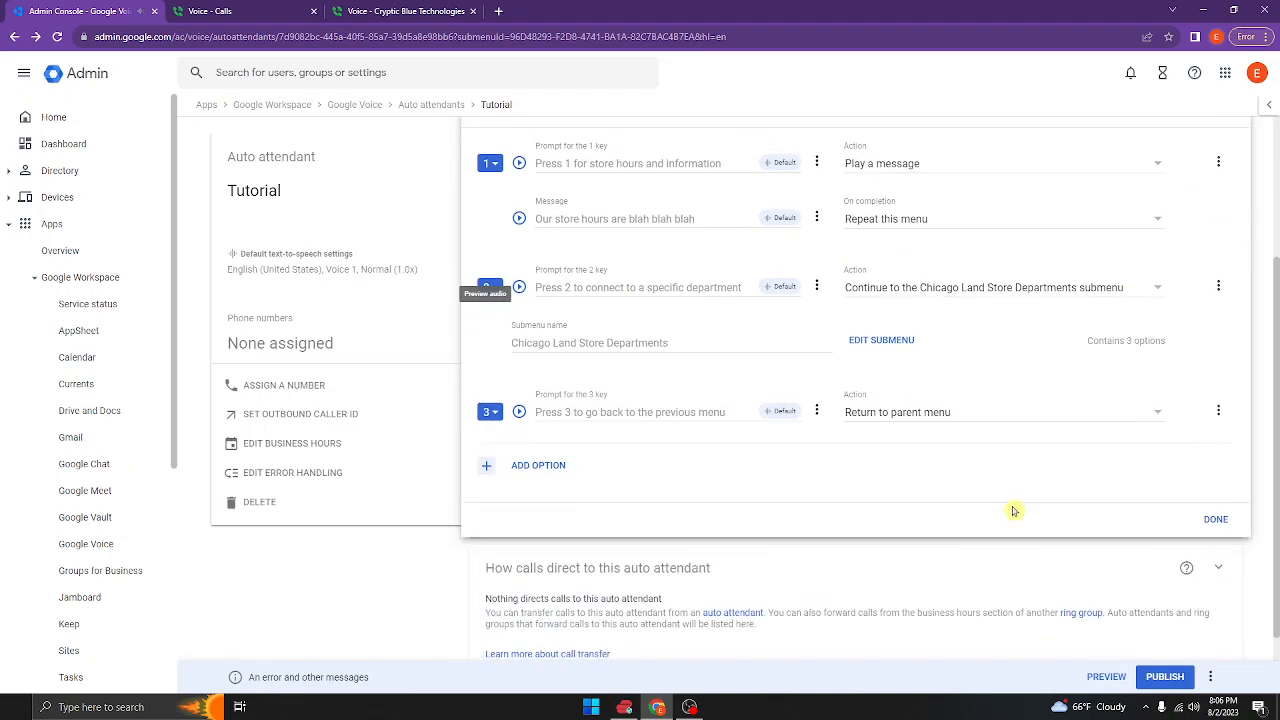
scroll(931, 509, "up", 2)
scroll(1009, 509, "down", 2)
scroll(1015, 474, "up", 2)
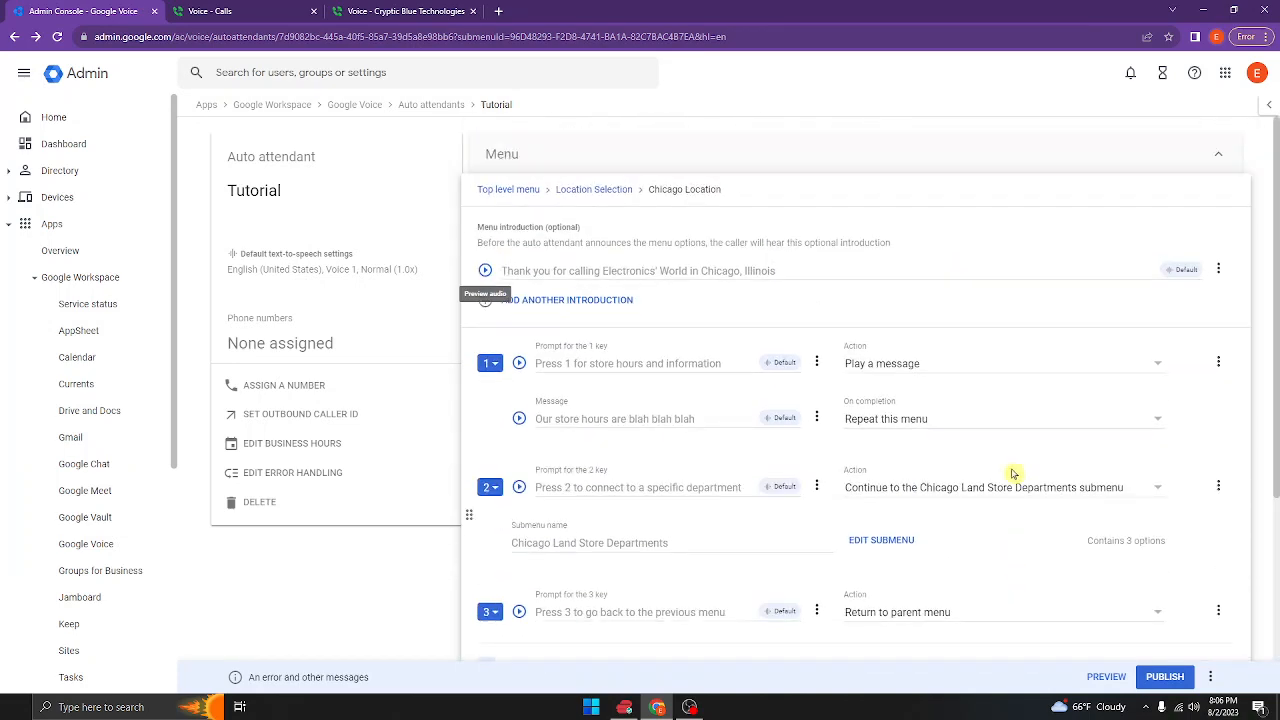
left_click(1230, 168)
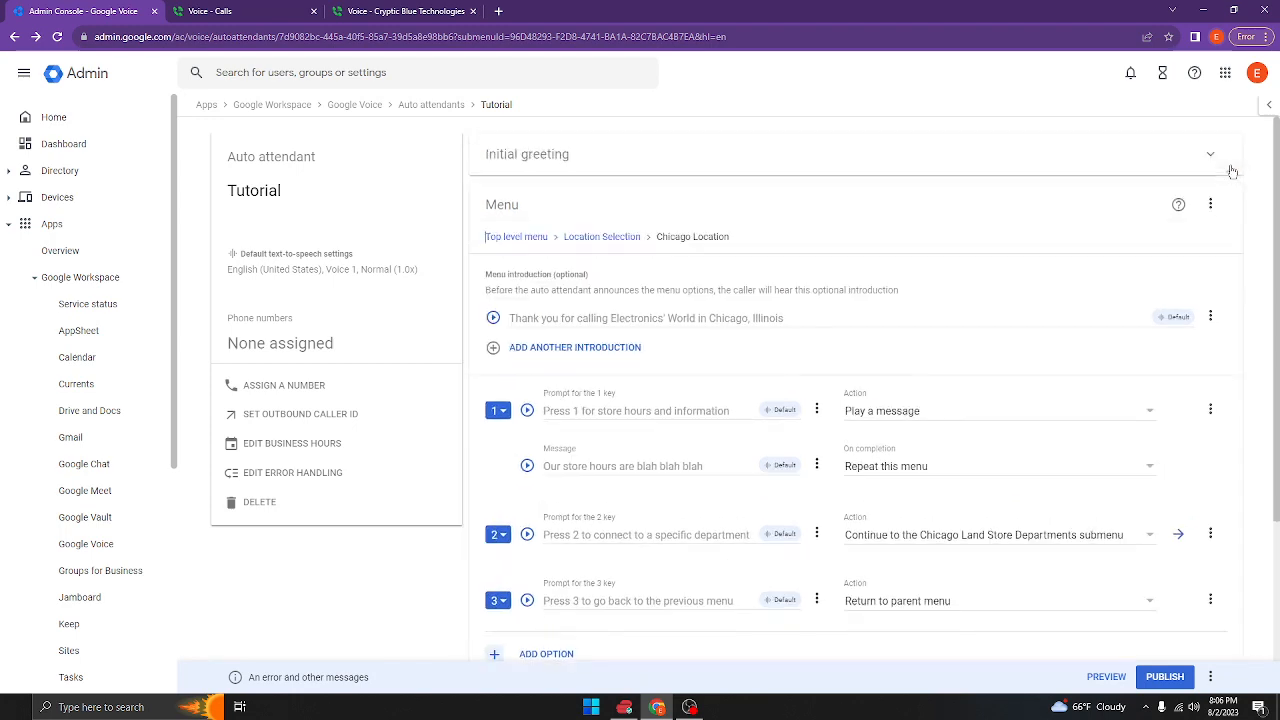
scroll(578, 242, "down", 2)
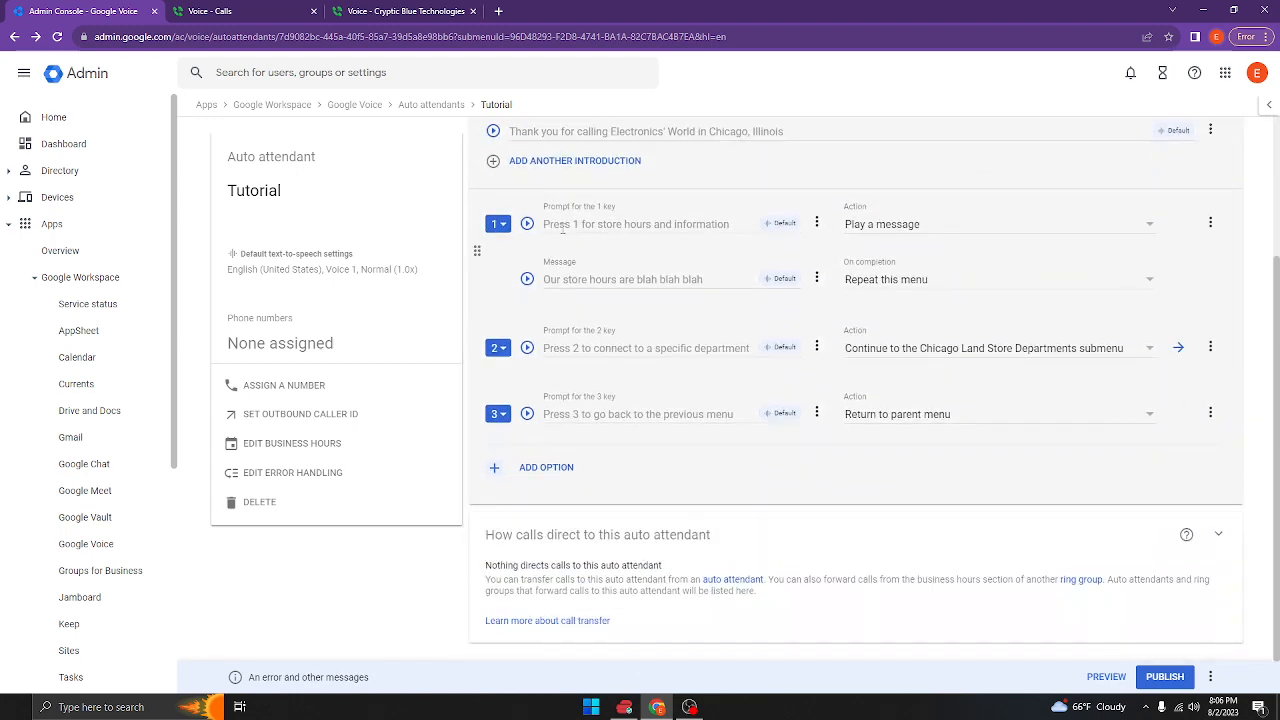
scroll(562, 228, "up", 2)
scroll(600, 350, "down", 2)
scroll(638, 467, "up", 2)
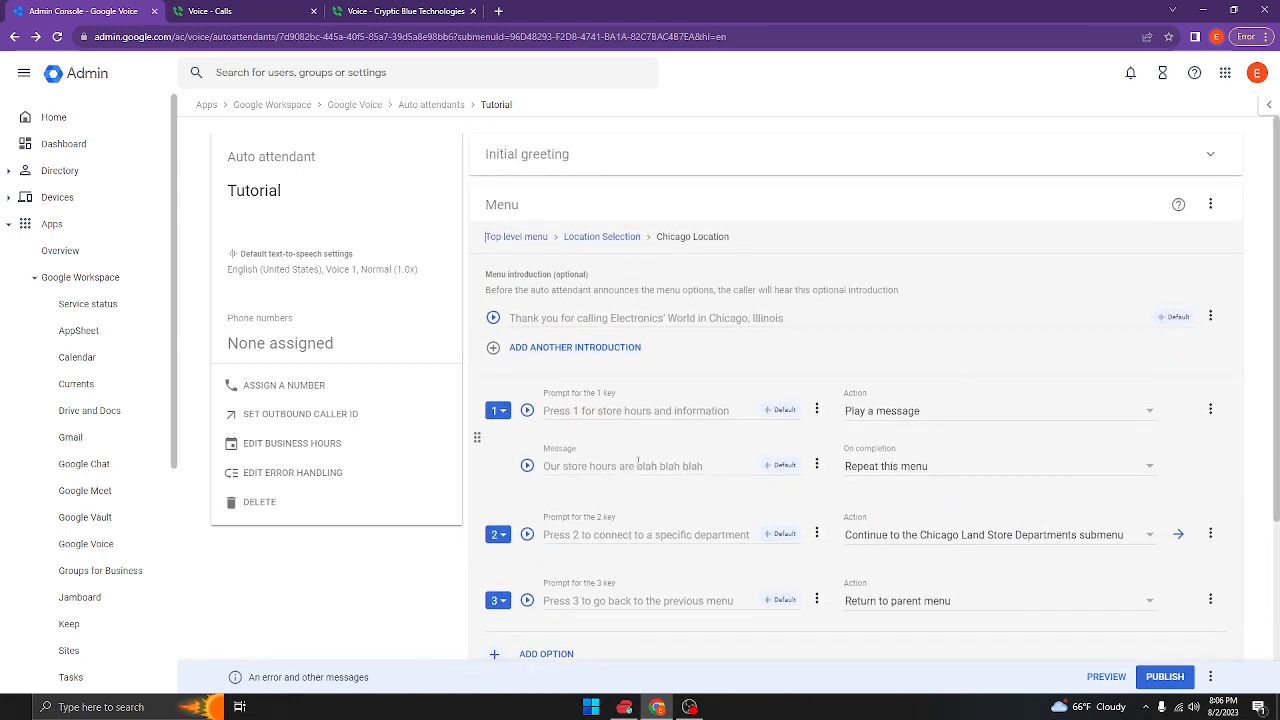
scroll(808, 500, "down", 2)
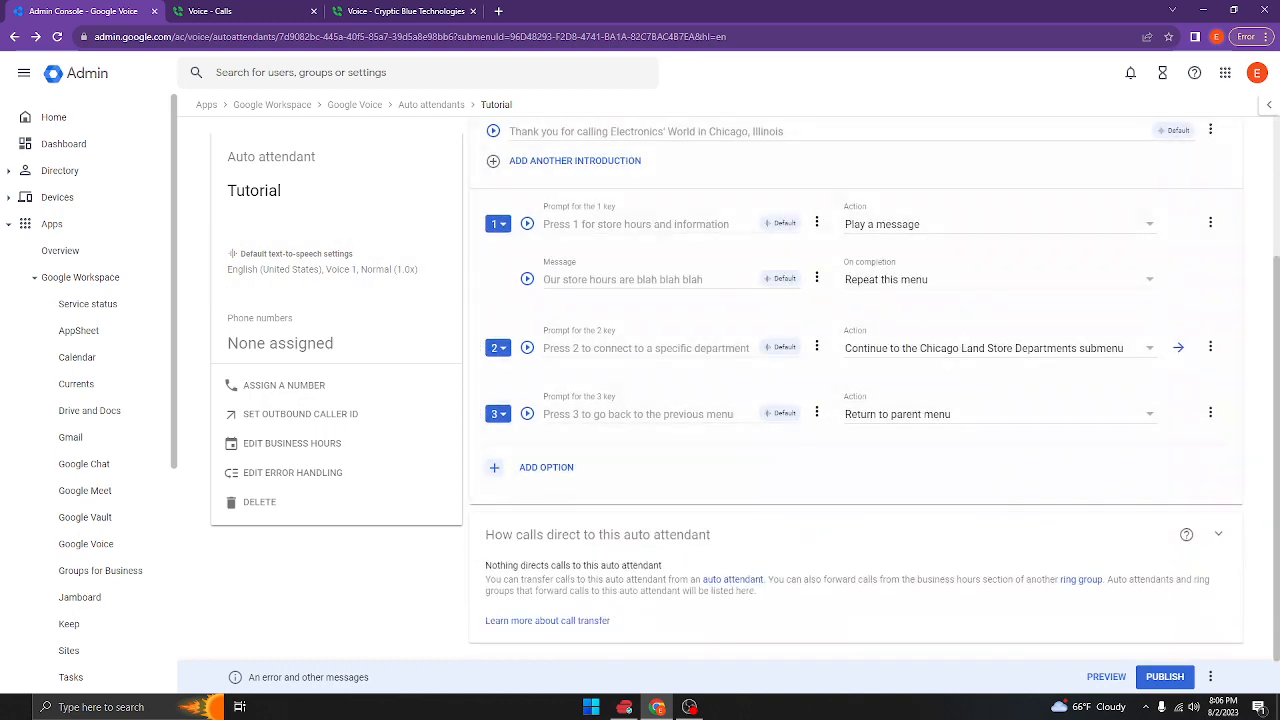
scroll(770, 478, "up", 2)
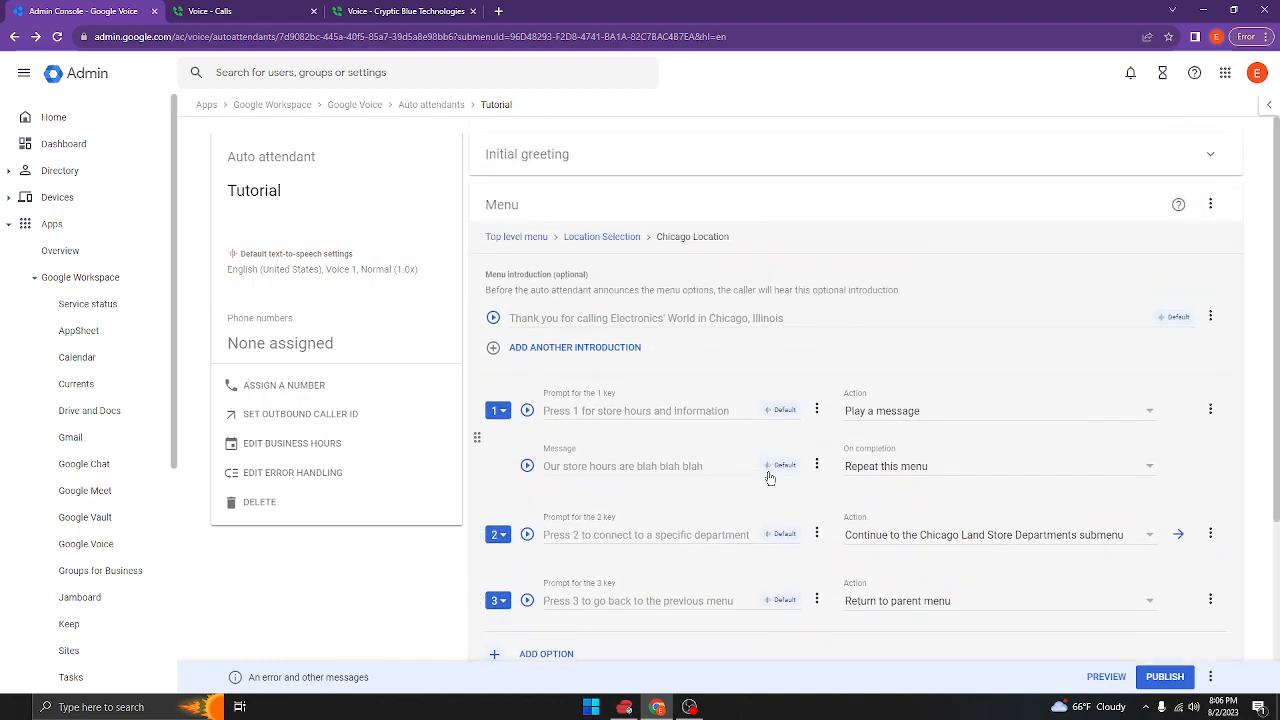